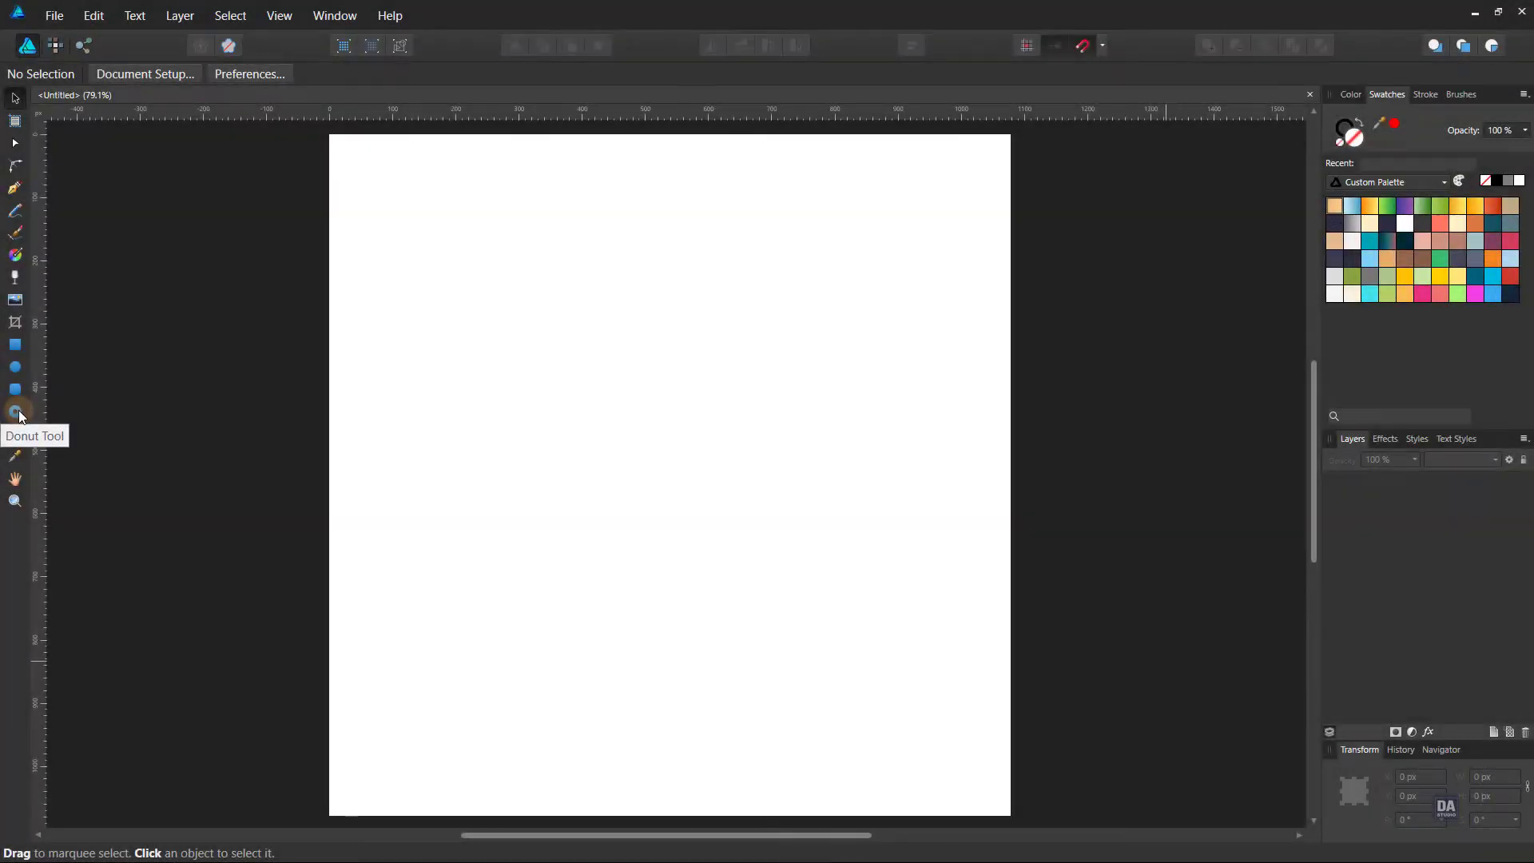
- Draw a 411.2 px donut on the page with a 4 pt black stroke and 44% hole radius
click(15, 411)
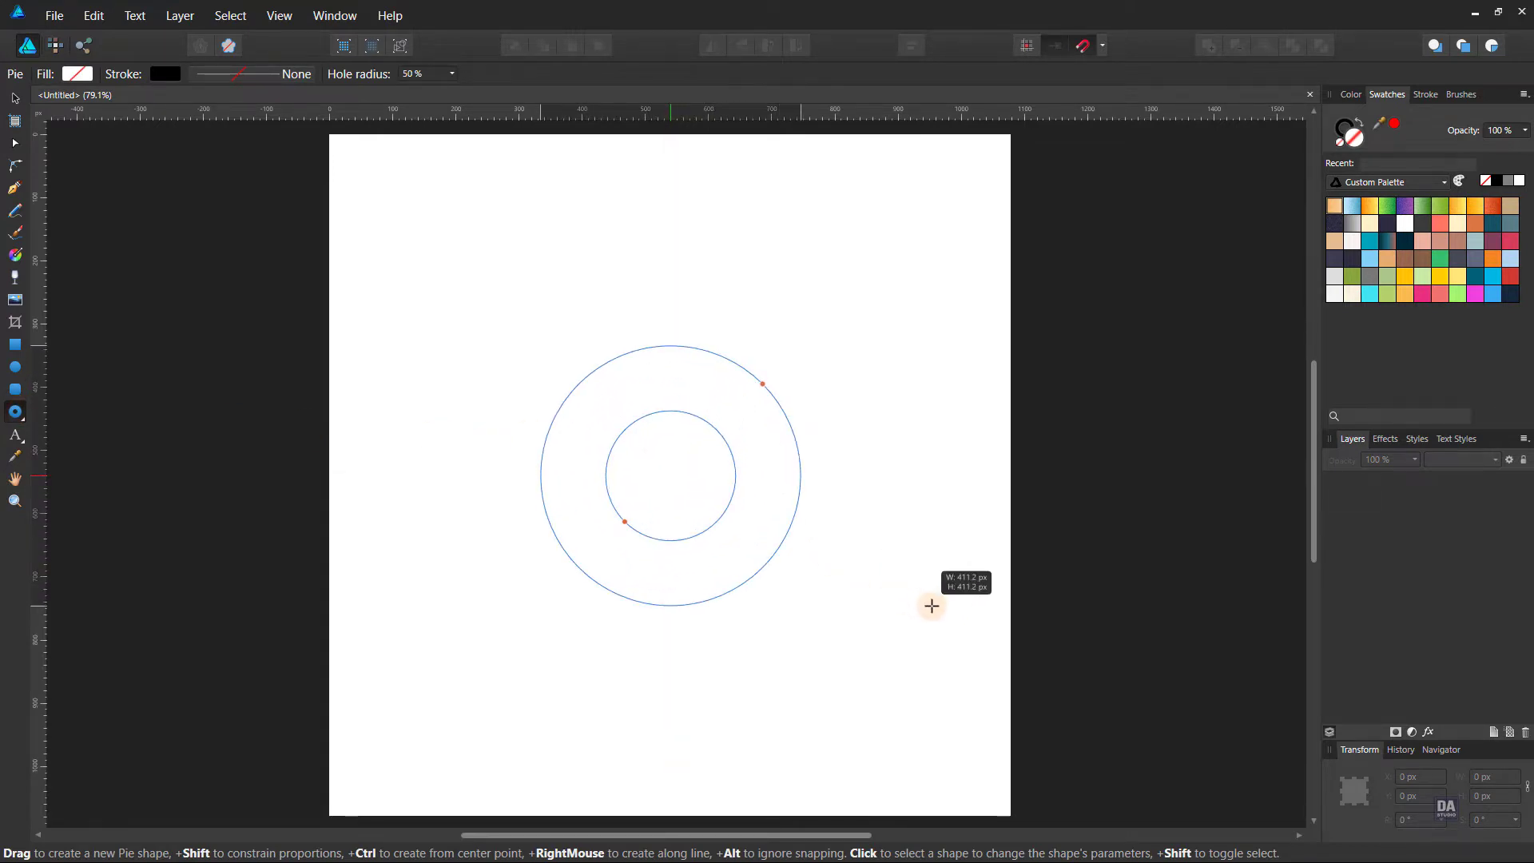
drag(671, 477, 932, 606)
click(1425, 95)
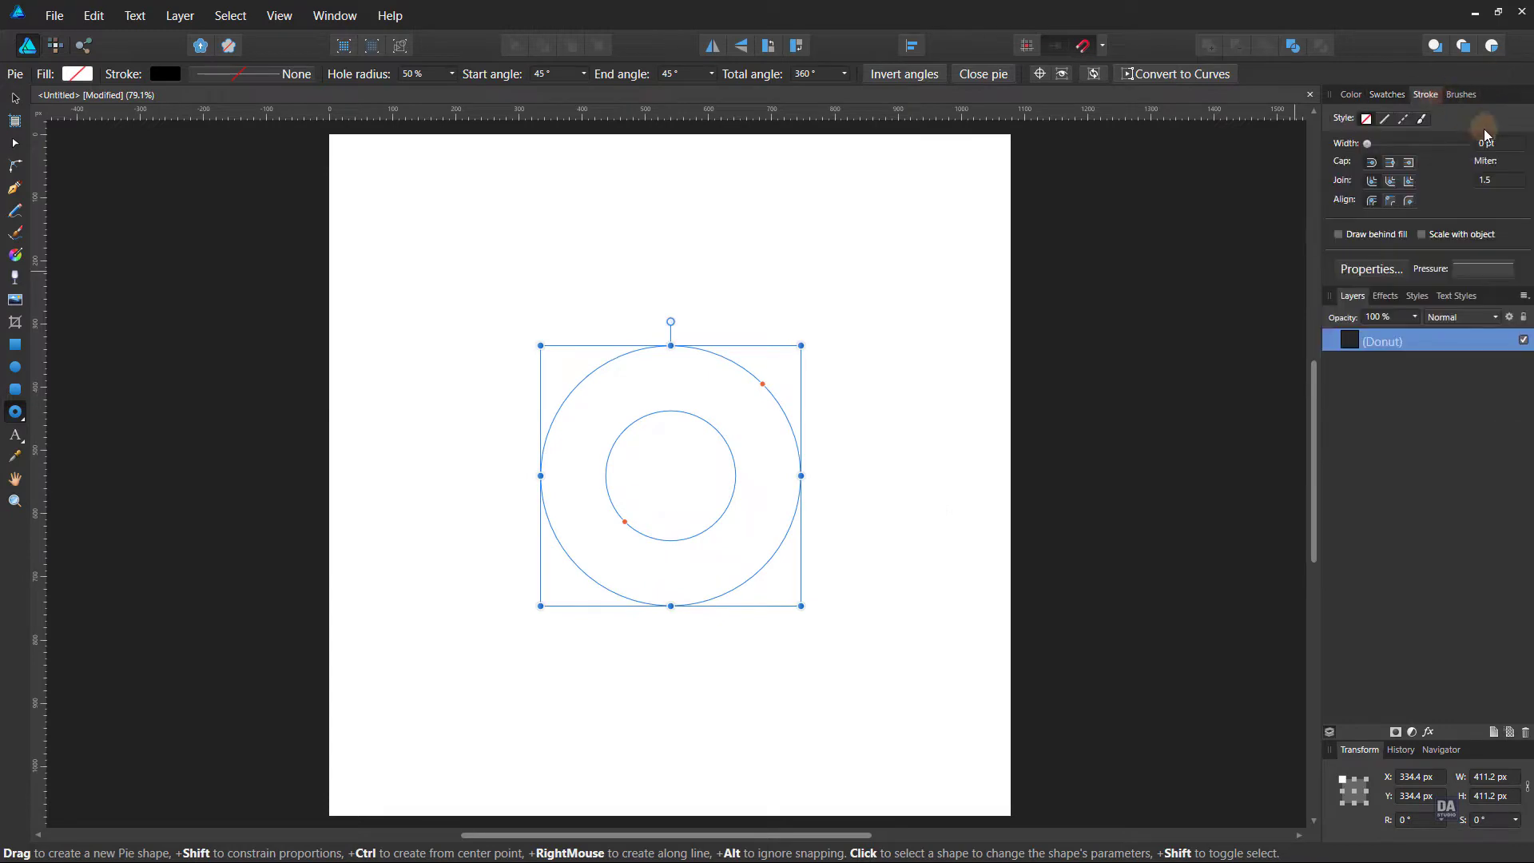
scroll(1499, 149, up, 1)
scroll(1499, 149, up, 1)
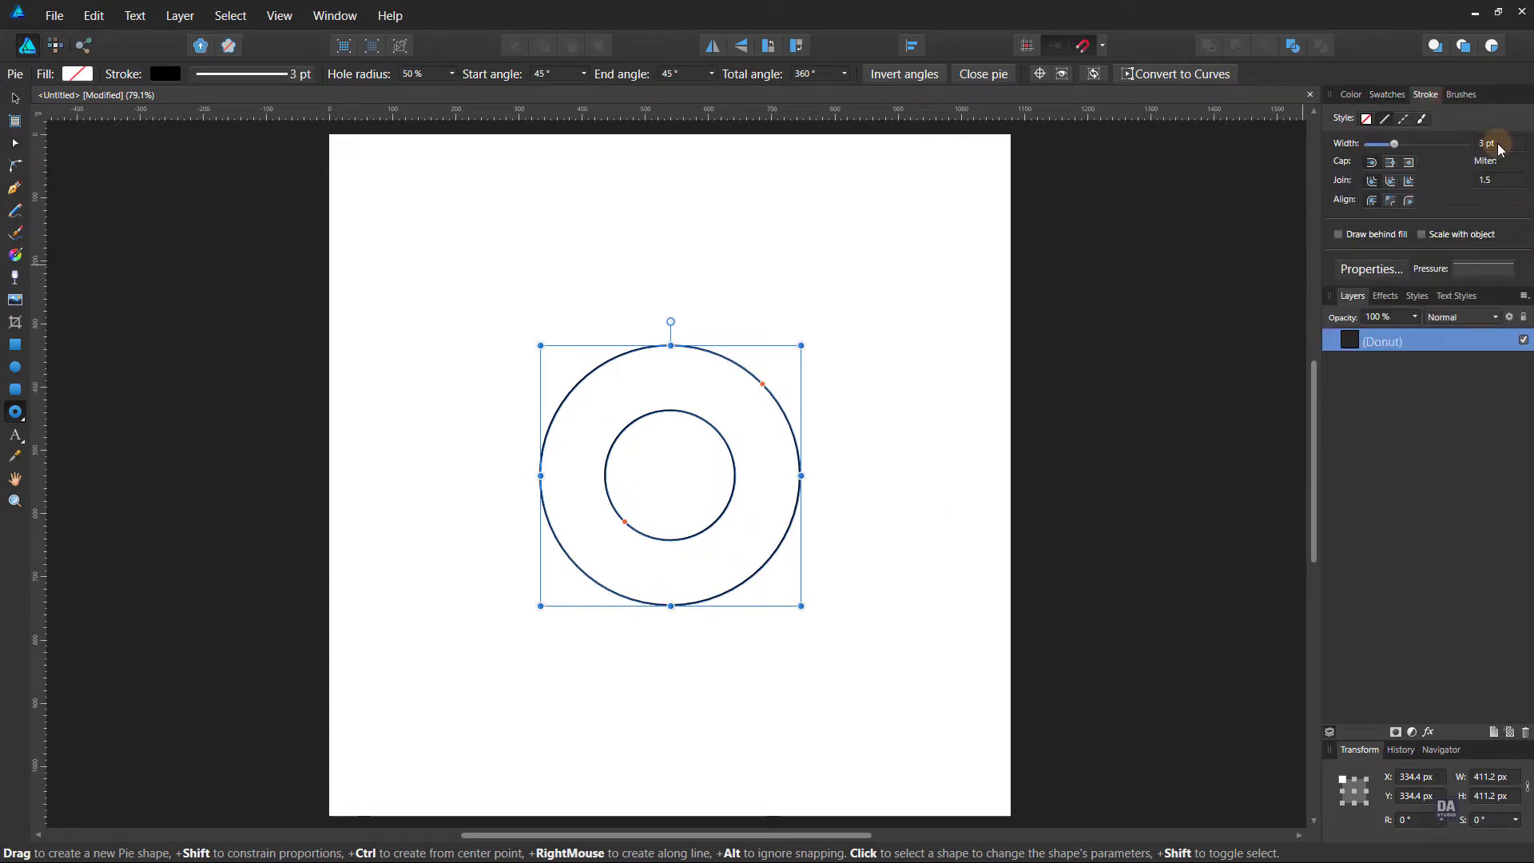
scroll(1499, 149, up, 1)
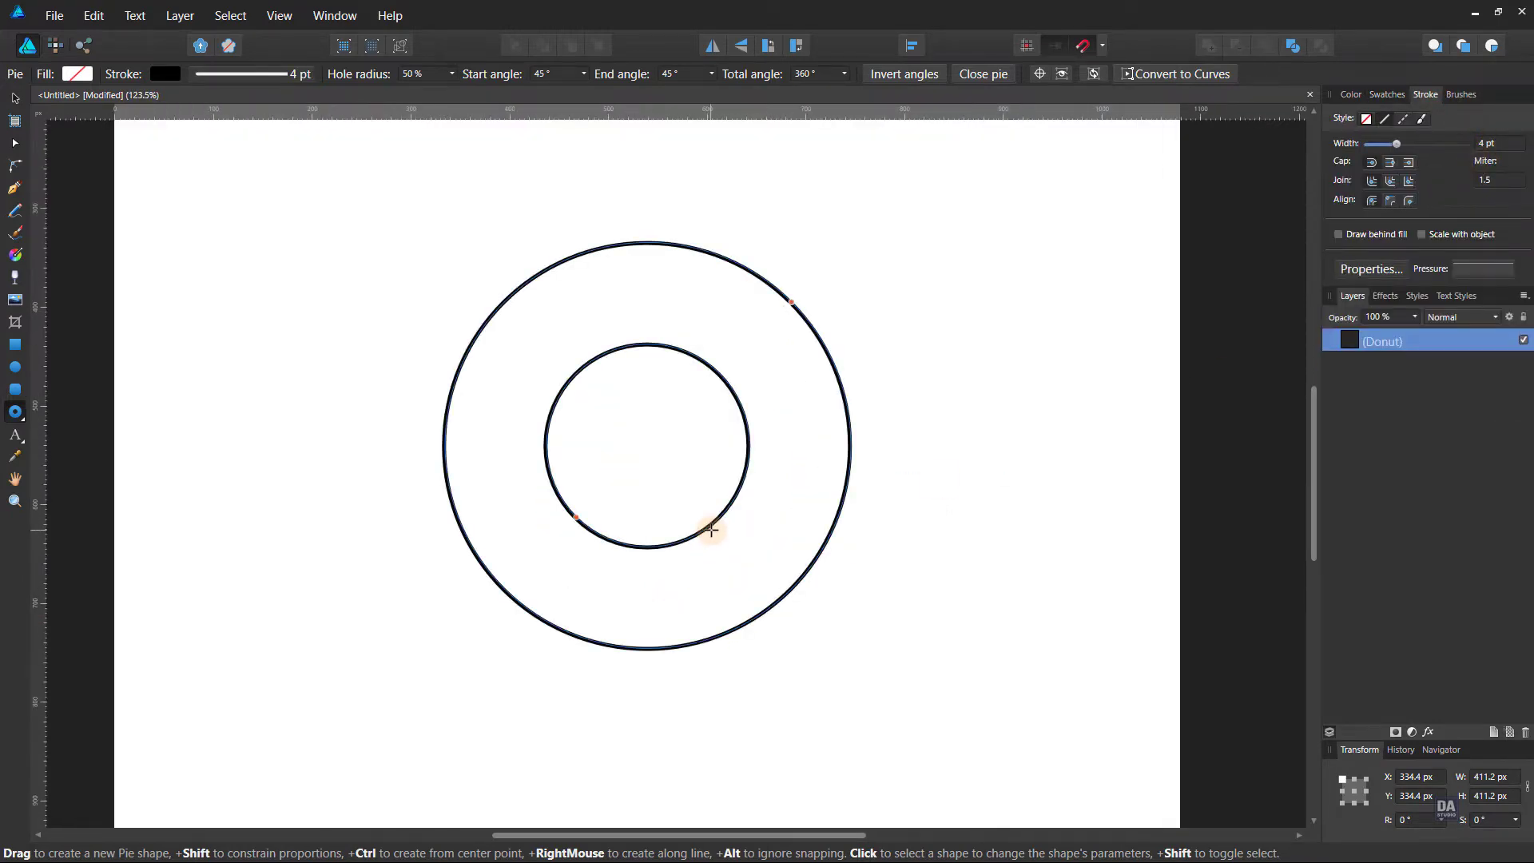
scroll(709, 523, up, 2)
scroll(620, 442, up, 1)
drag(564, 536, 575, 523)
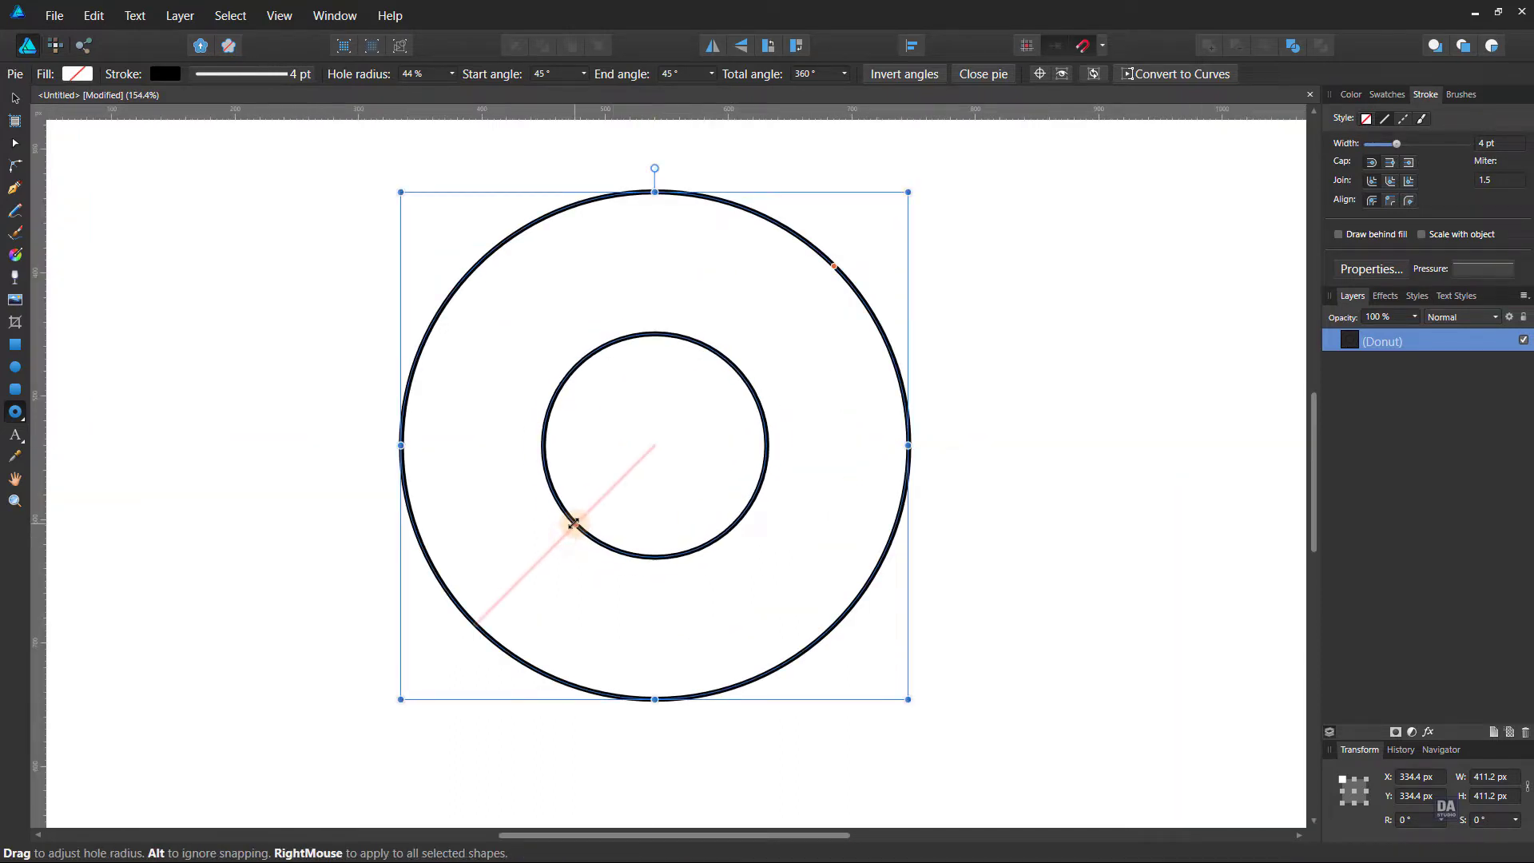
drag(573, 523, 573, 524)
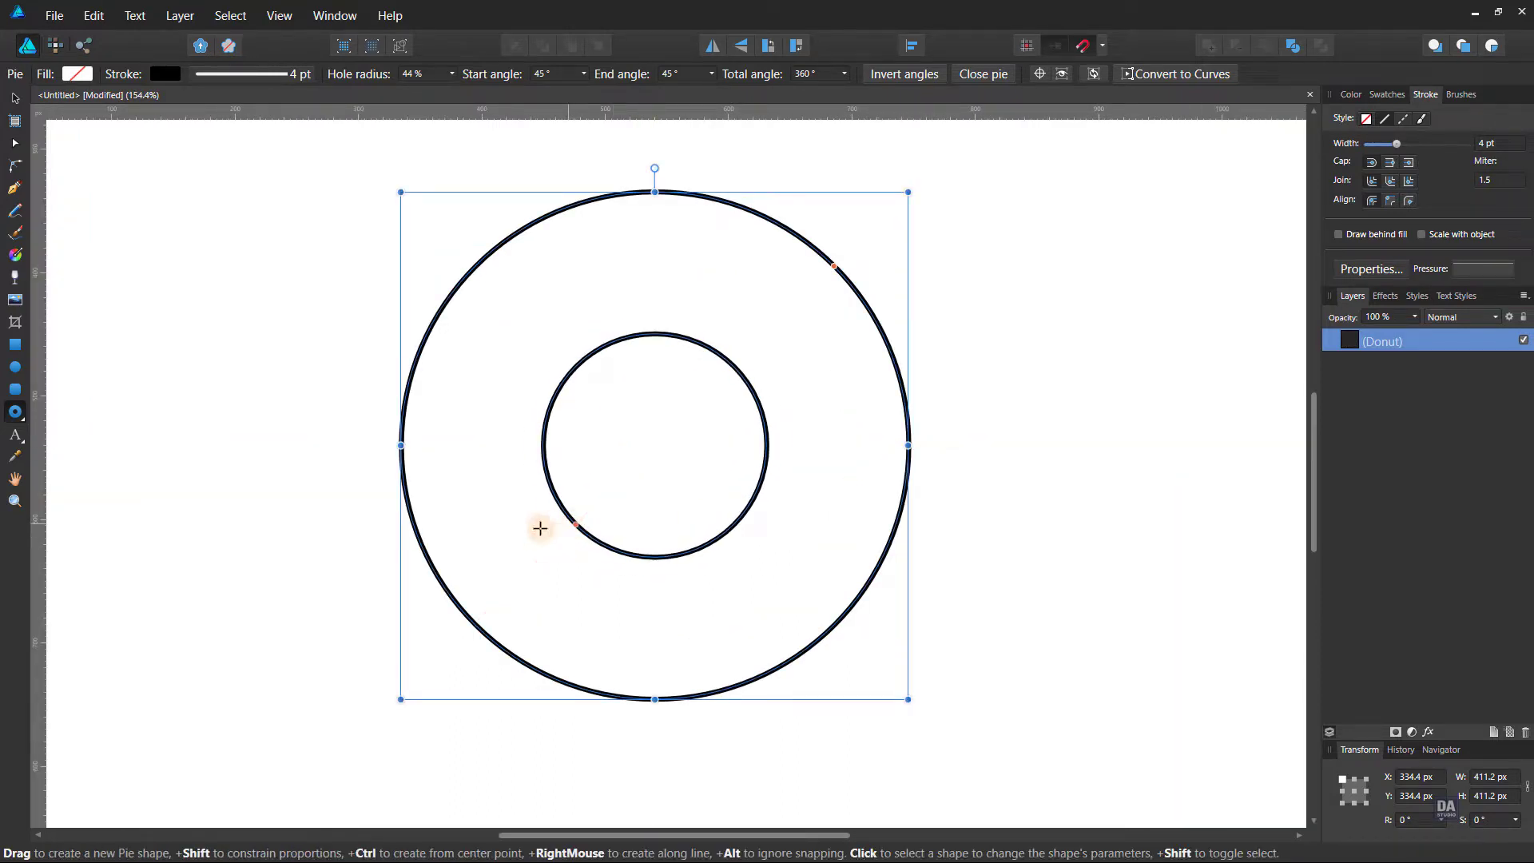
- Draw a circle over the ring's hole, then enlarge it to about 295 px and shift it right
click(16, 369)
click(318, 479)
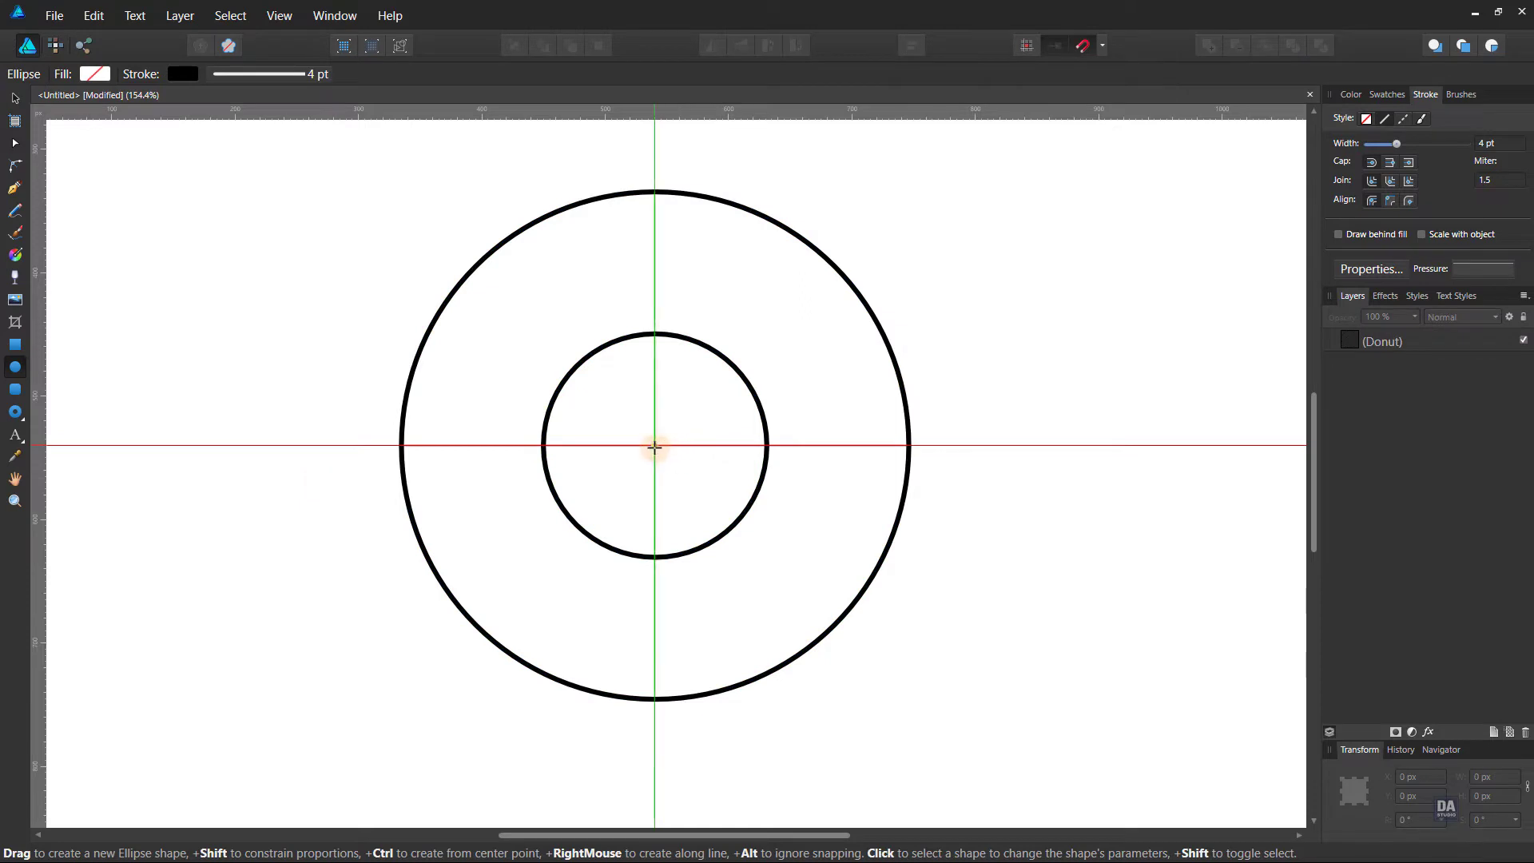
mouse_move(655, 446)
mouse_down()
mouse_move(816, 563)
mouse_move(784, 553)
mouse_move(827, 612)
mouse_move(909, 647)
mouse_move(817, 608)
mouse_move(802, 570)
mouse_up()
key(v)
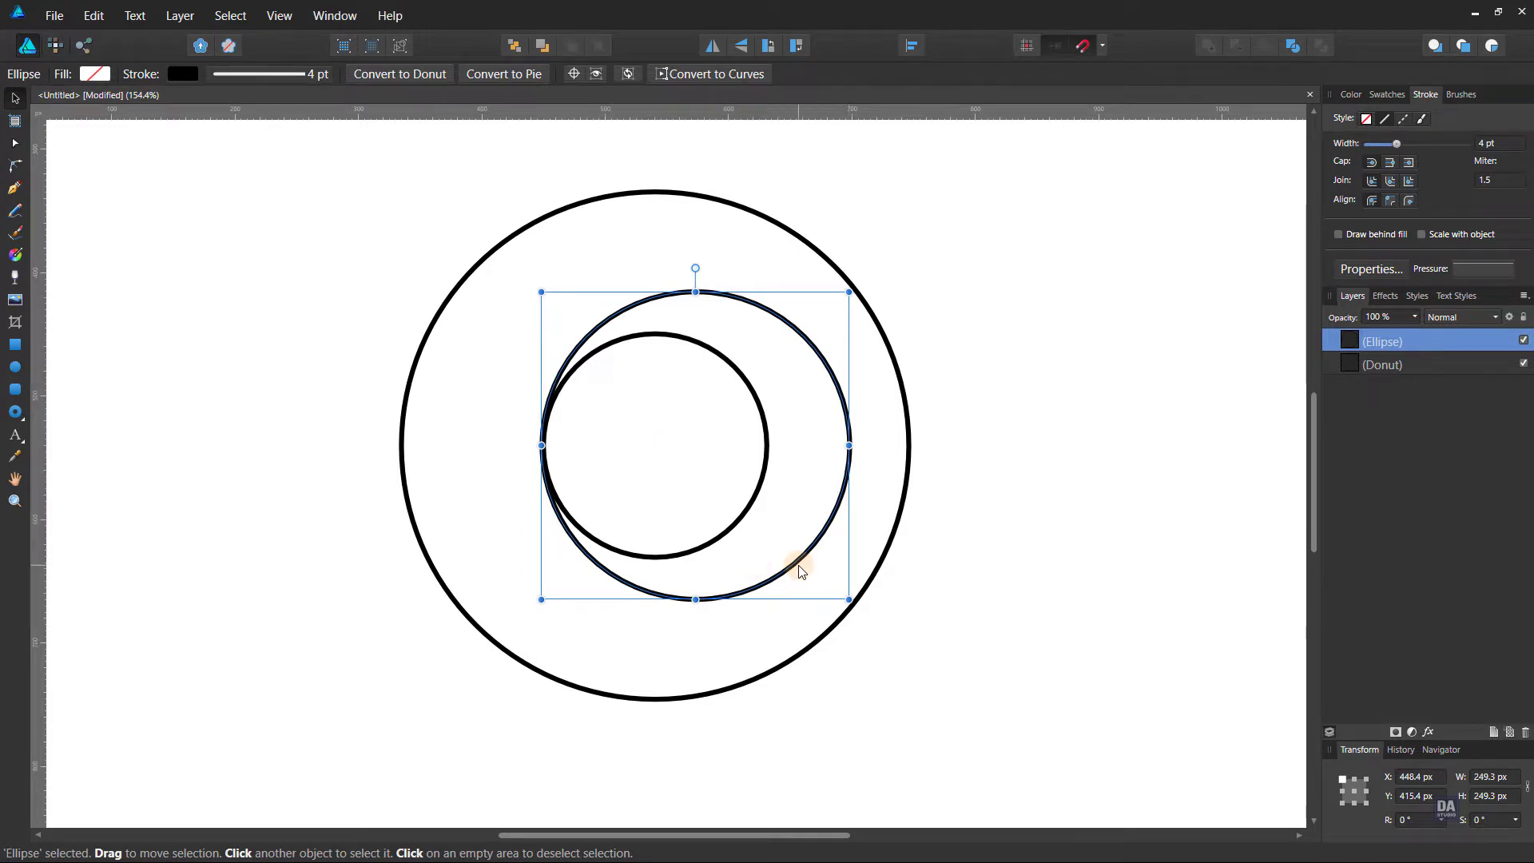
drag(860, 607, 918, 640)
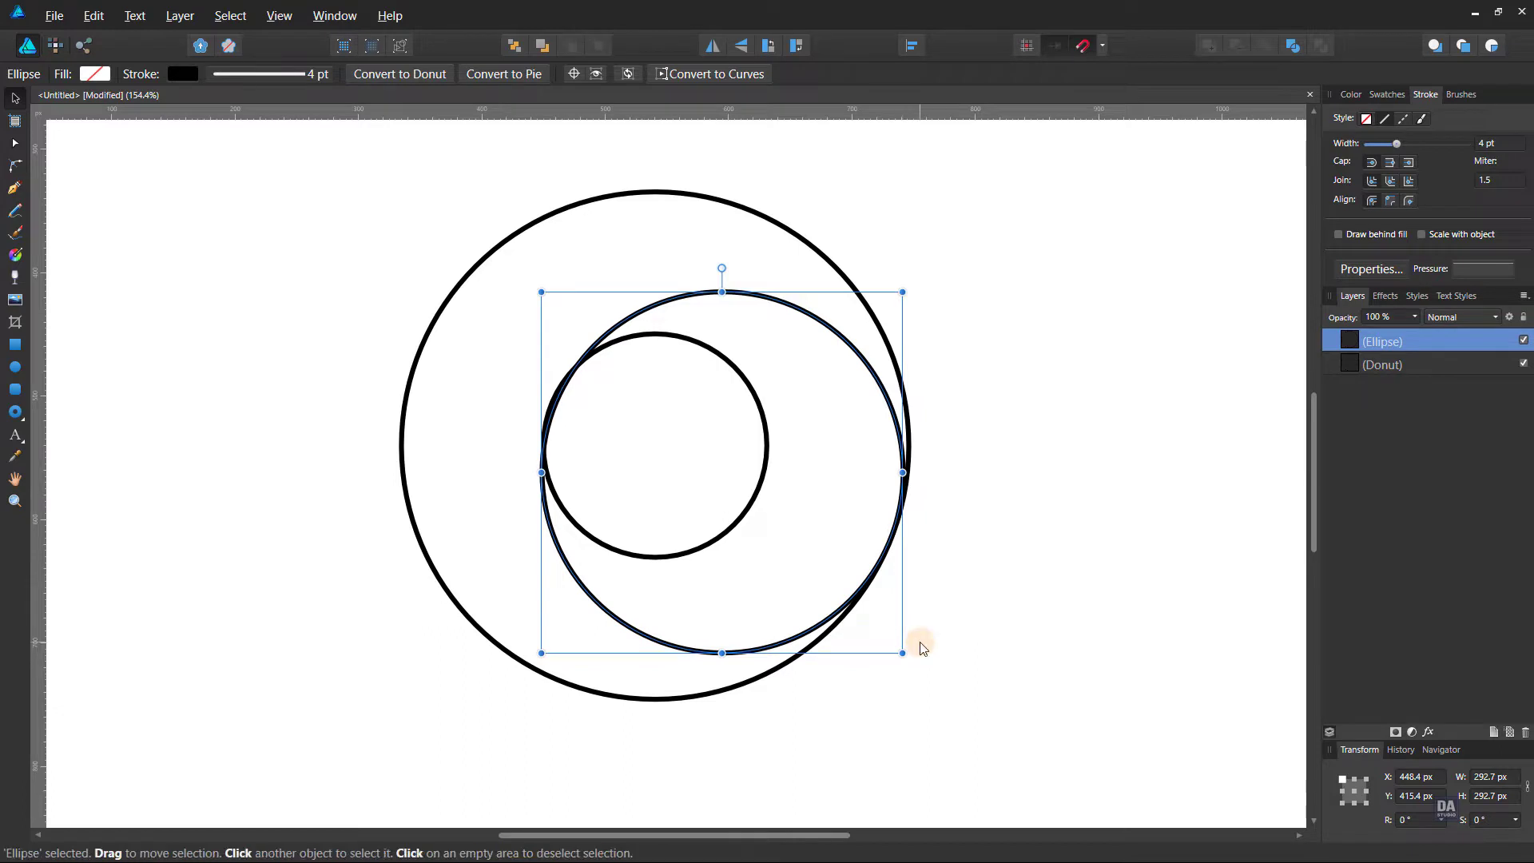
drag(542, 293, 539, 286)
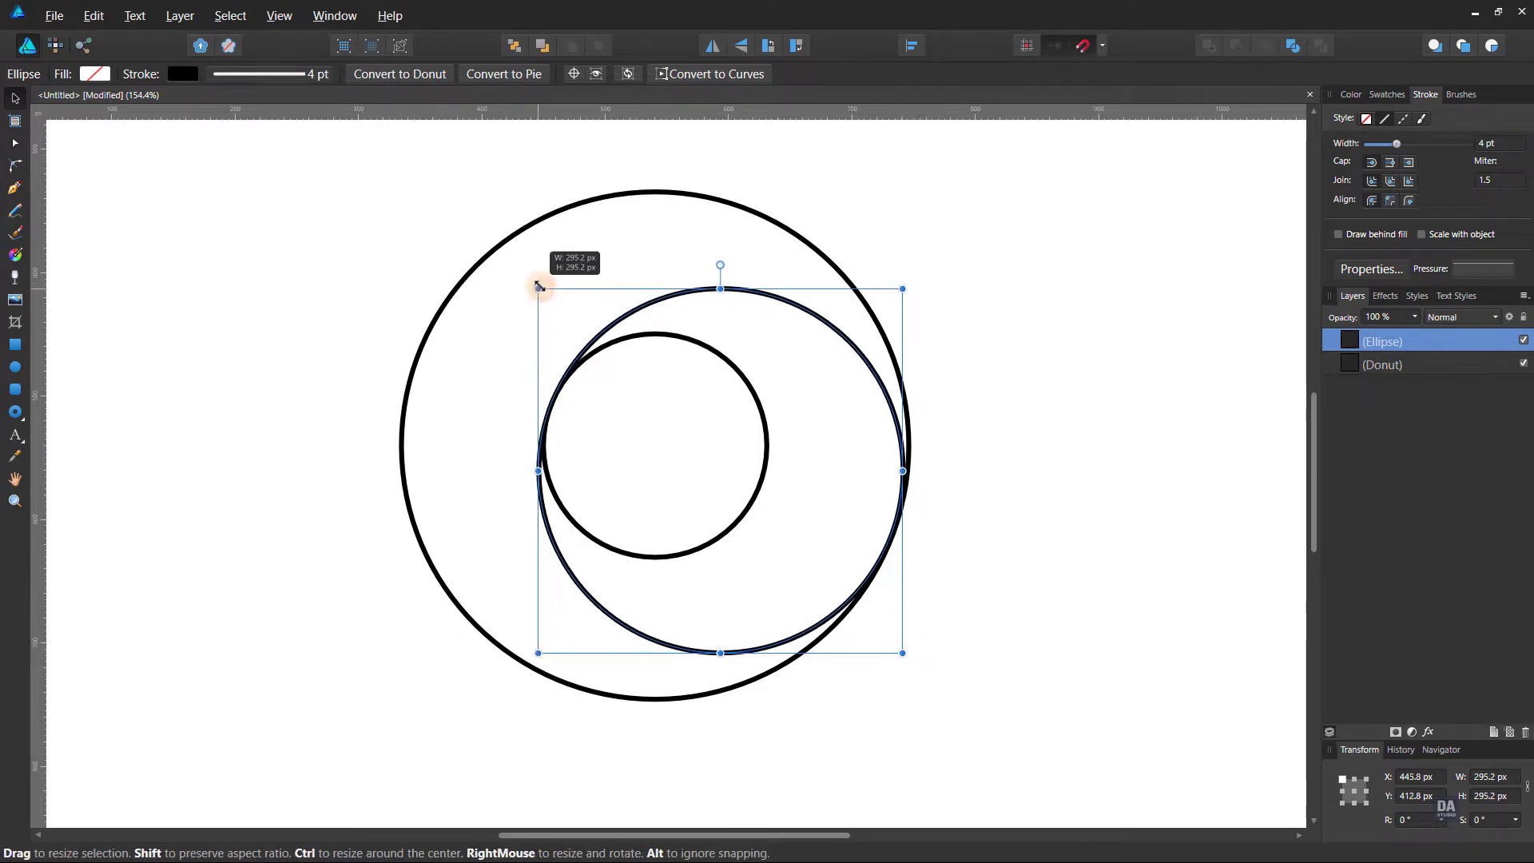
- Hide the Ellipse layer and reselect the donut
click(1034, 564)
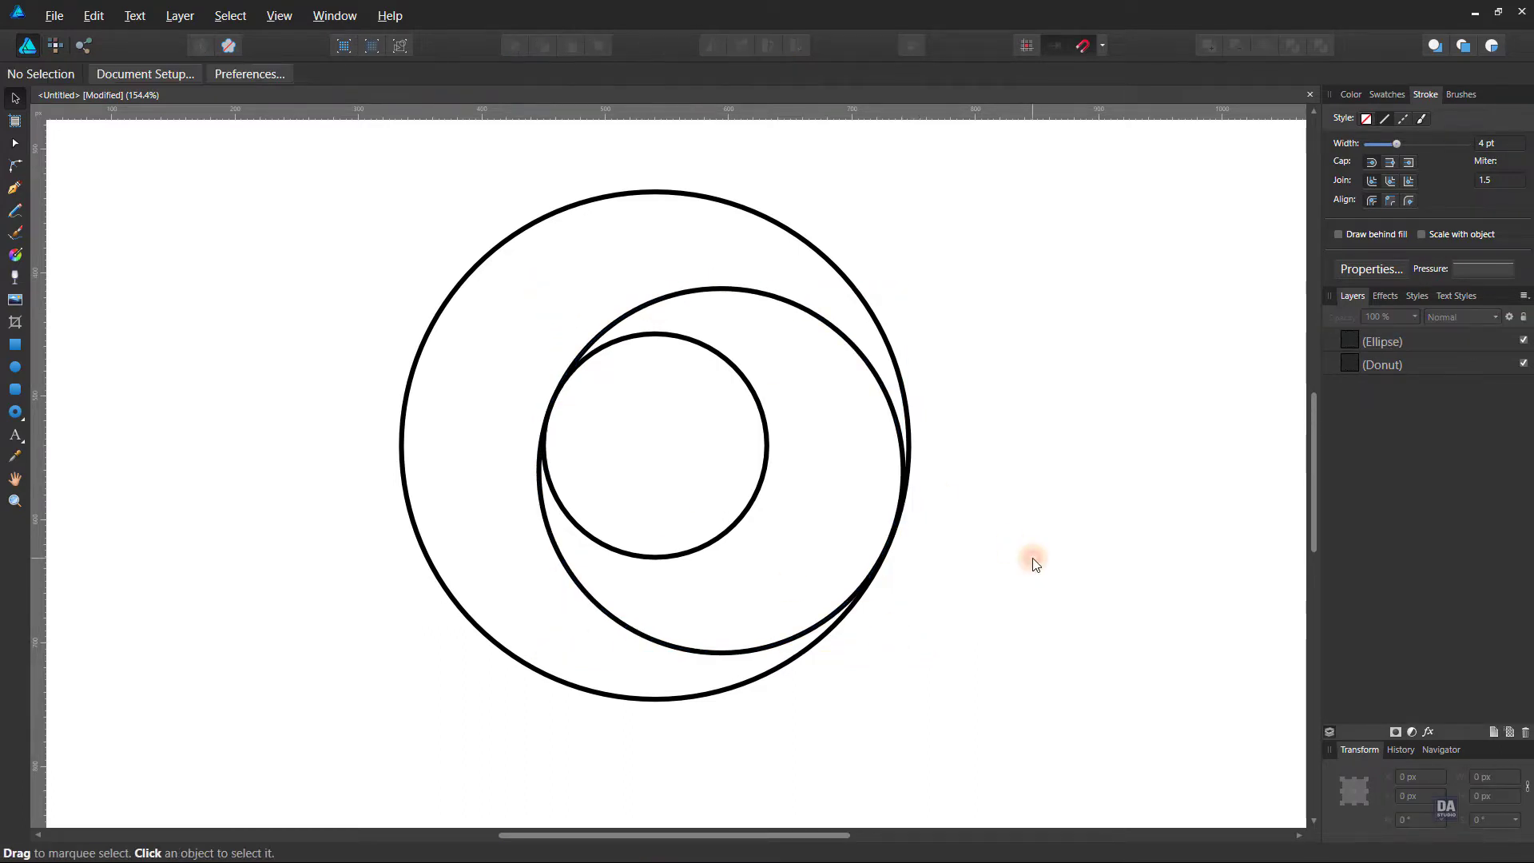
click(1526, 341)
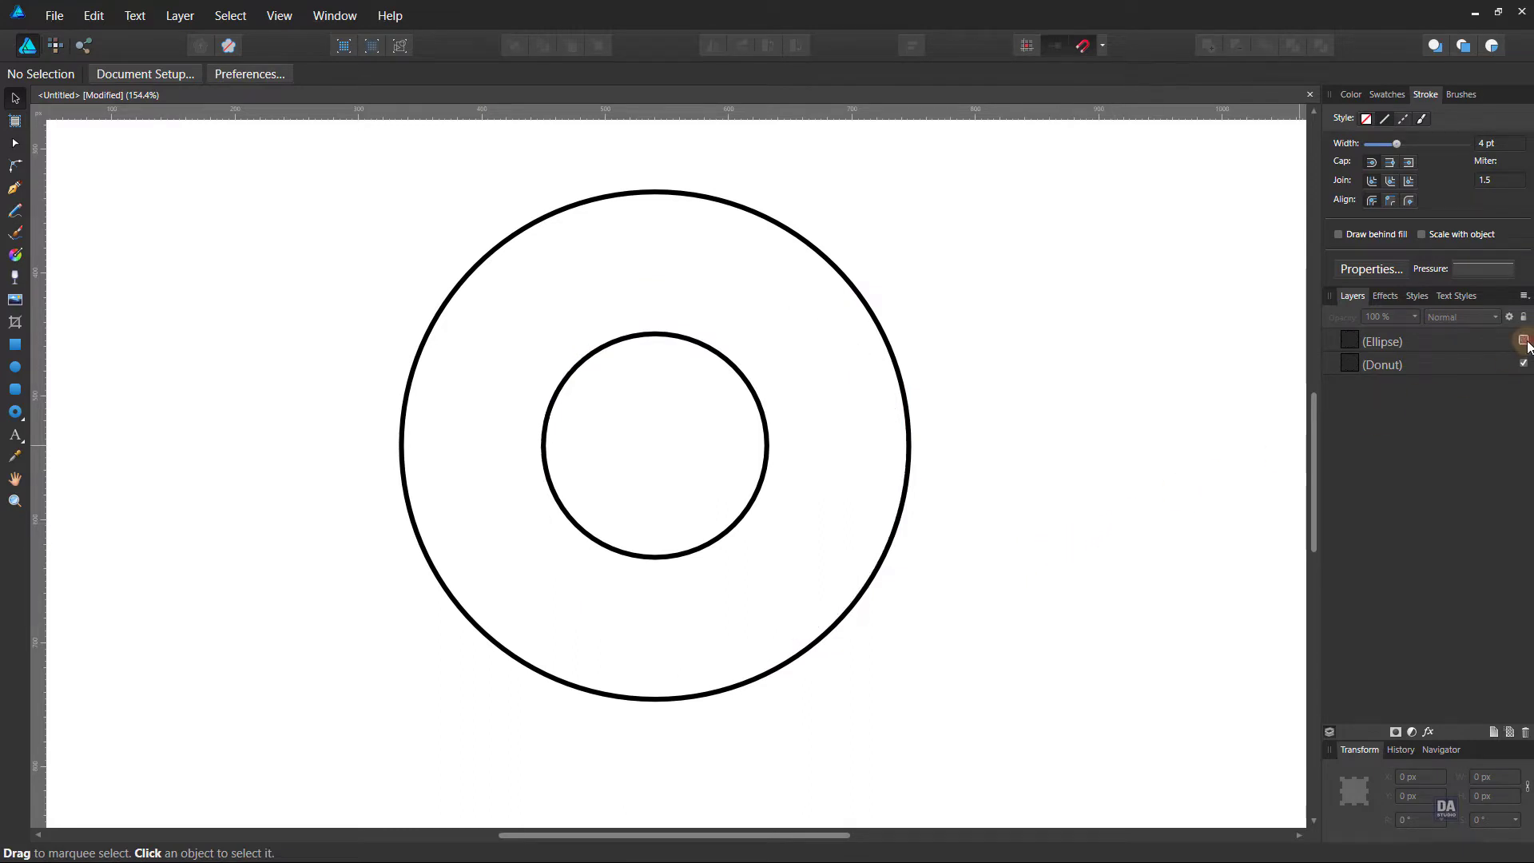
click(902, 502)
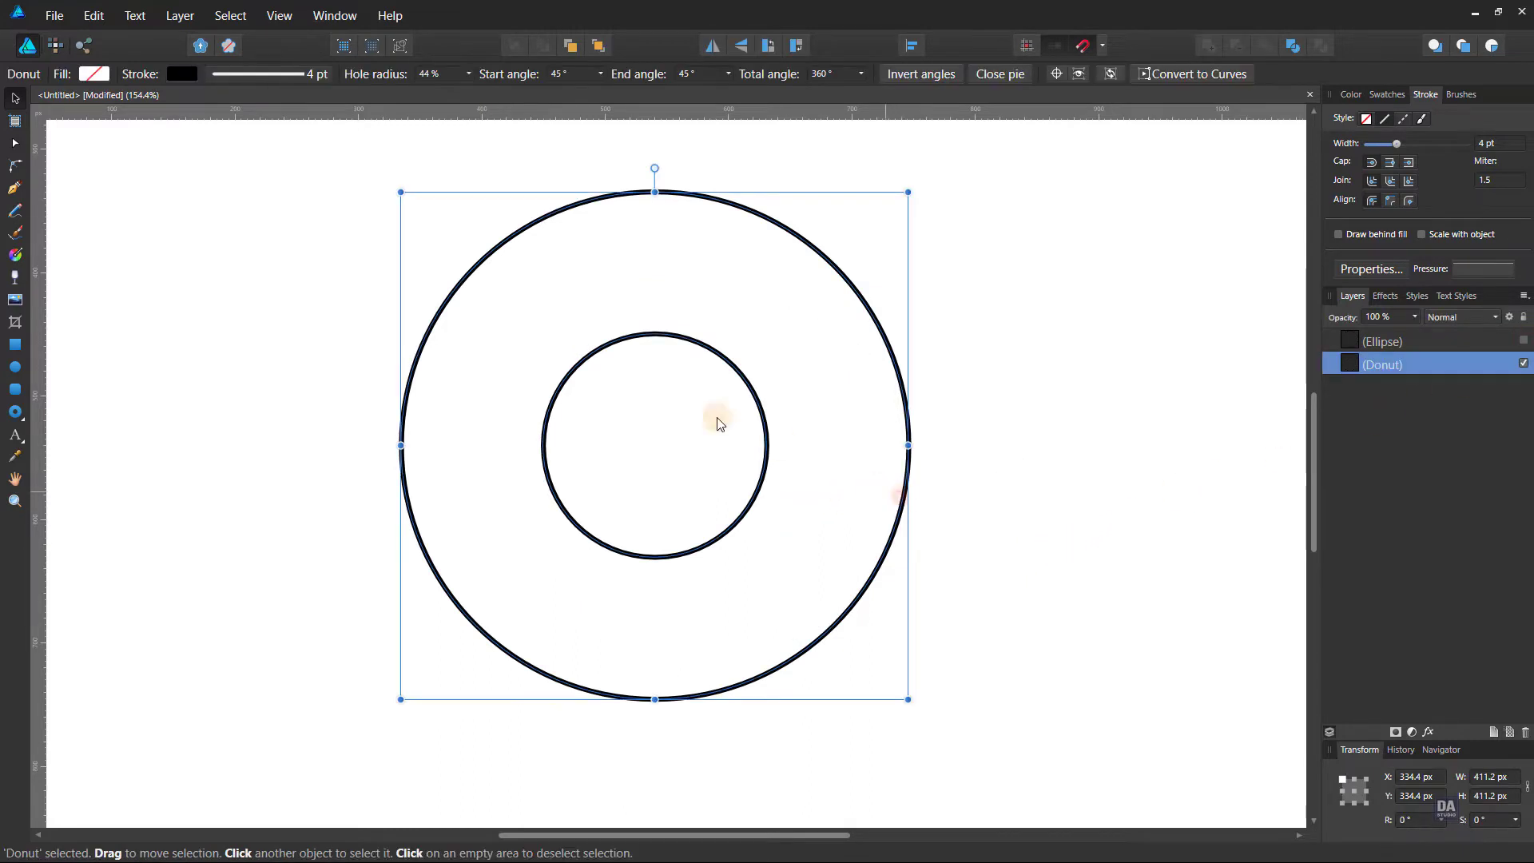
- Fill the donut with an orange-yellow gradient swatch and set its stroke to none
click(1388, 94)
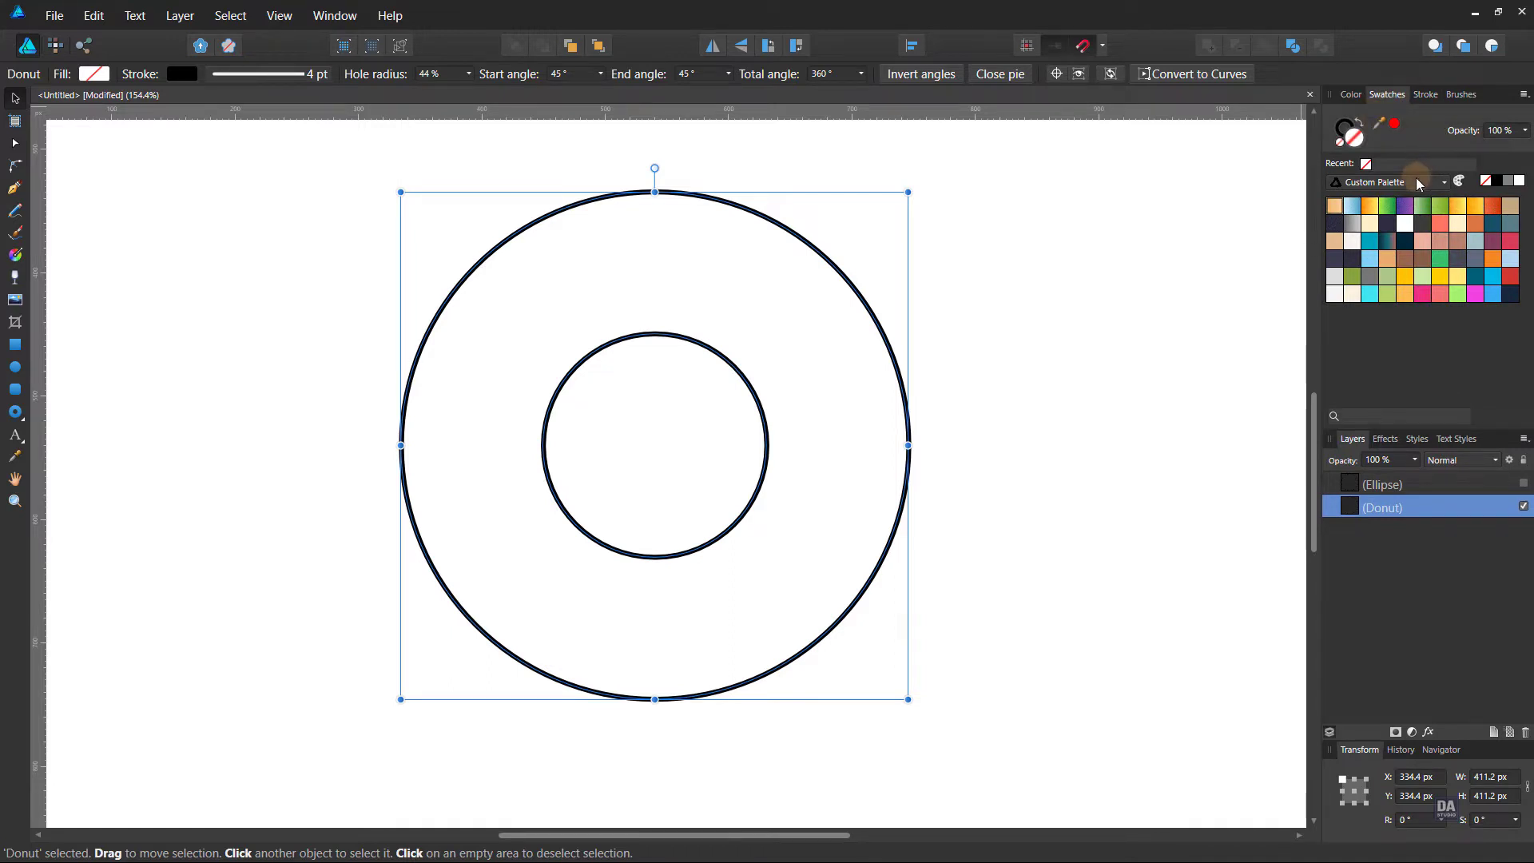
click(1369, 206)
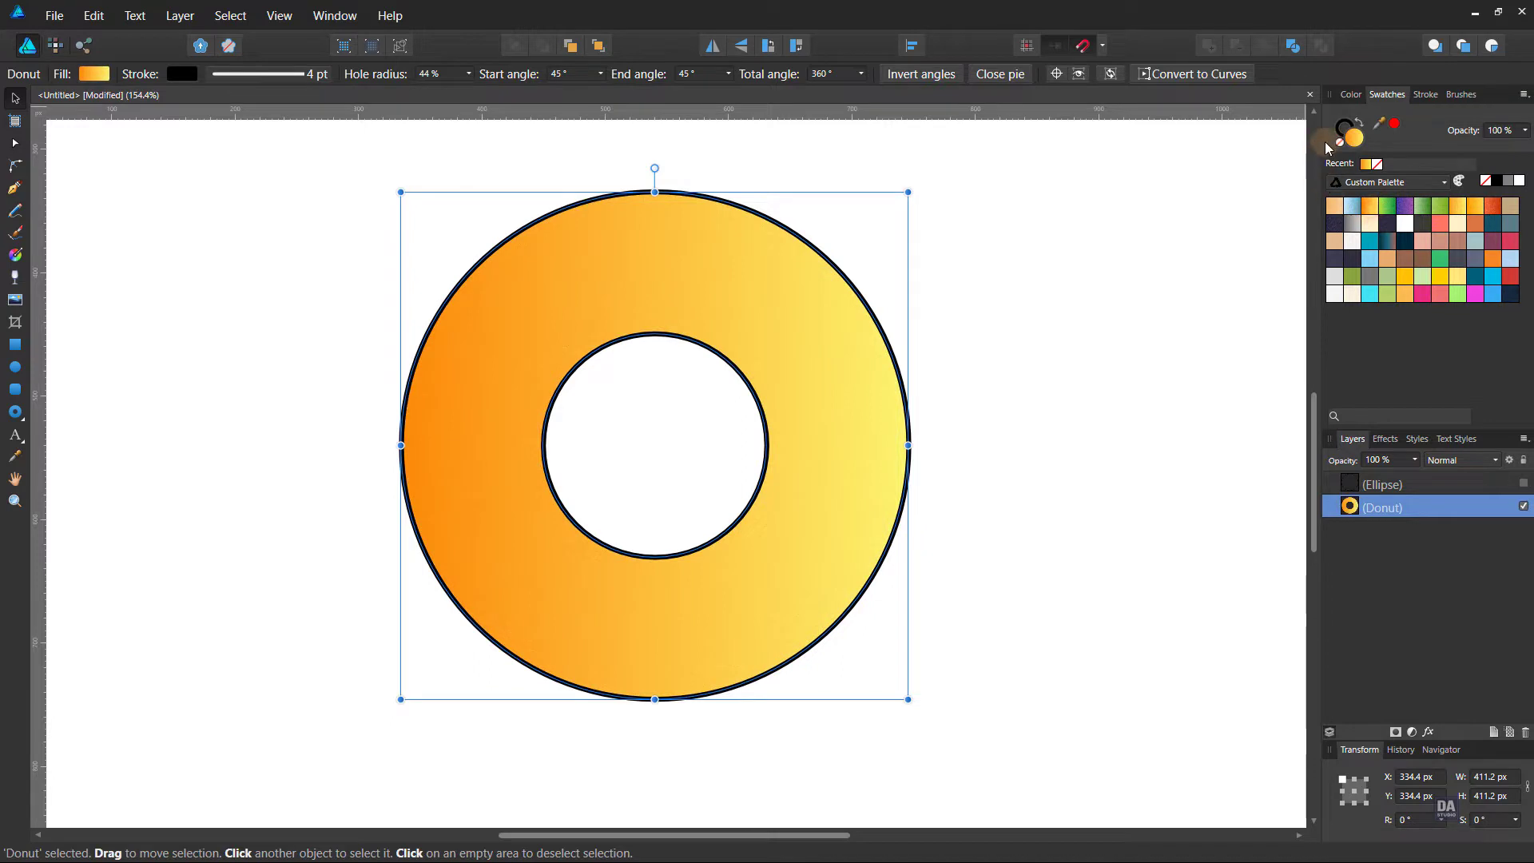
click(1346, 126)
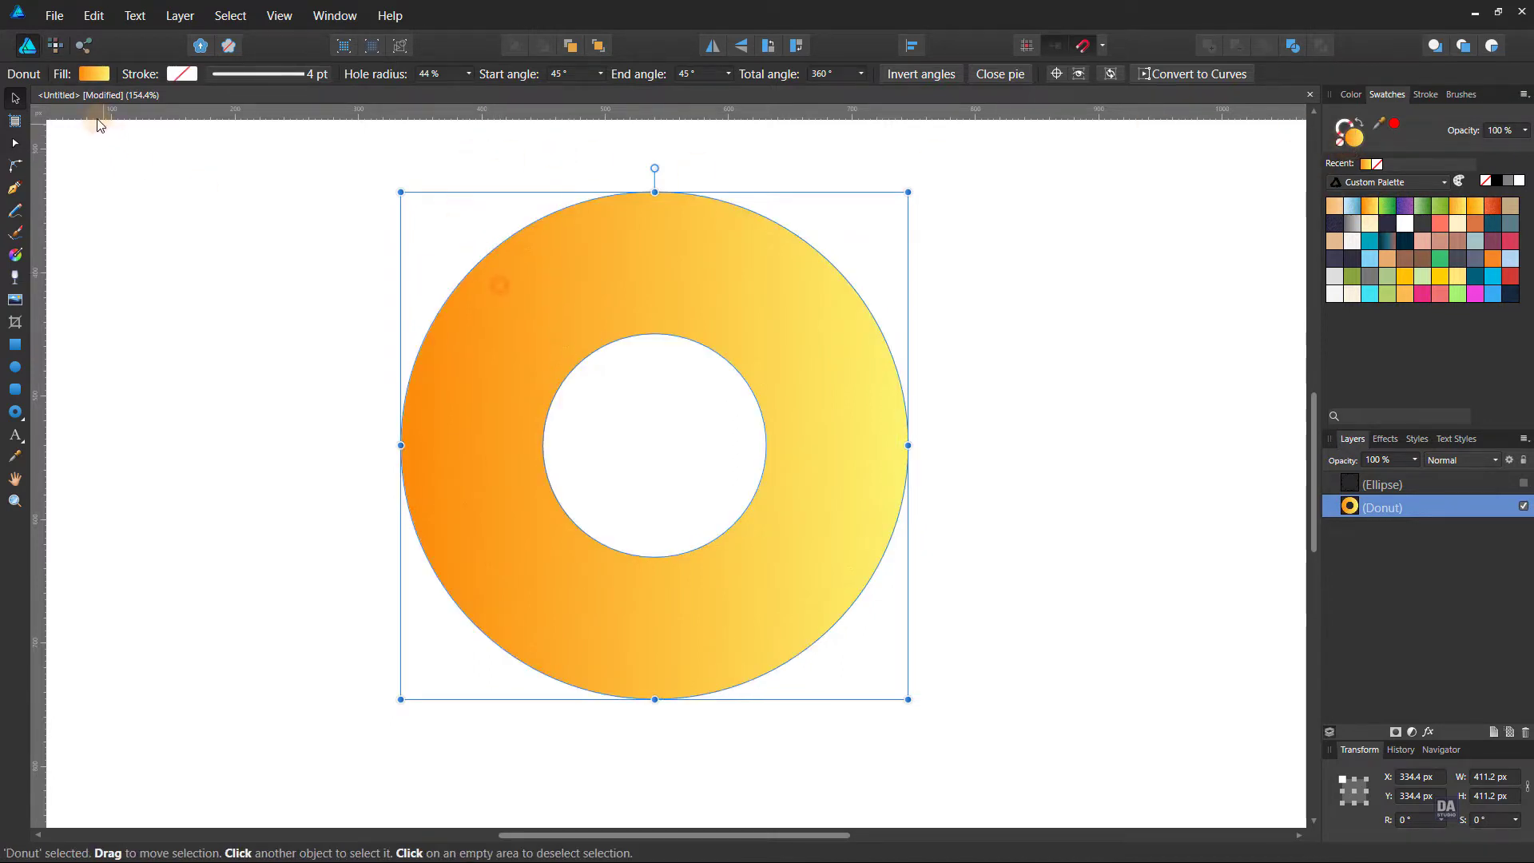
- Reverse the gradient so yellow is on the left and add a red middle stop
click(93, 74)
click(102, 256)
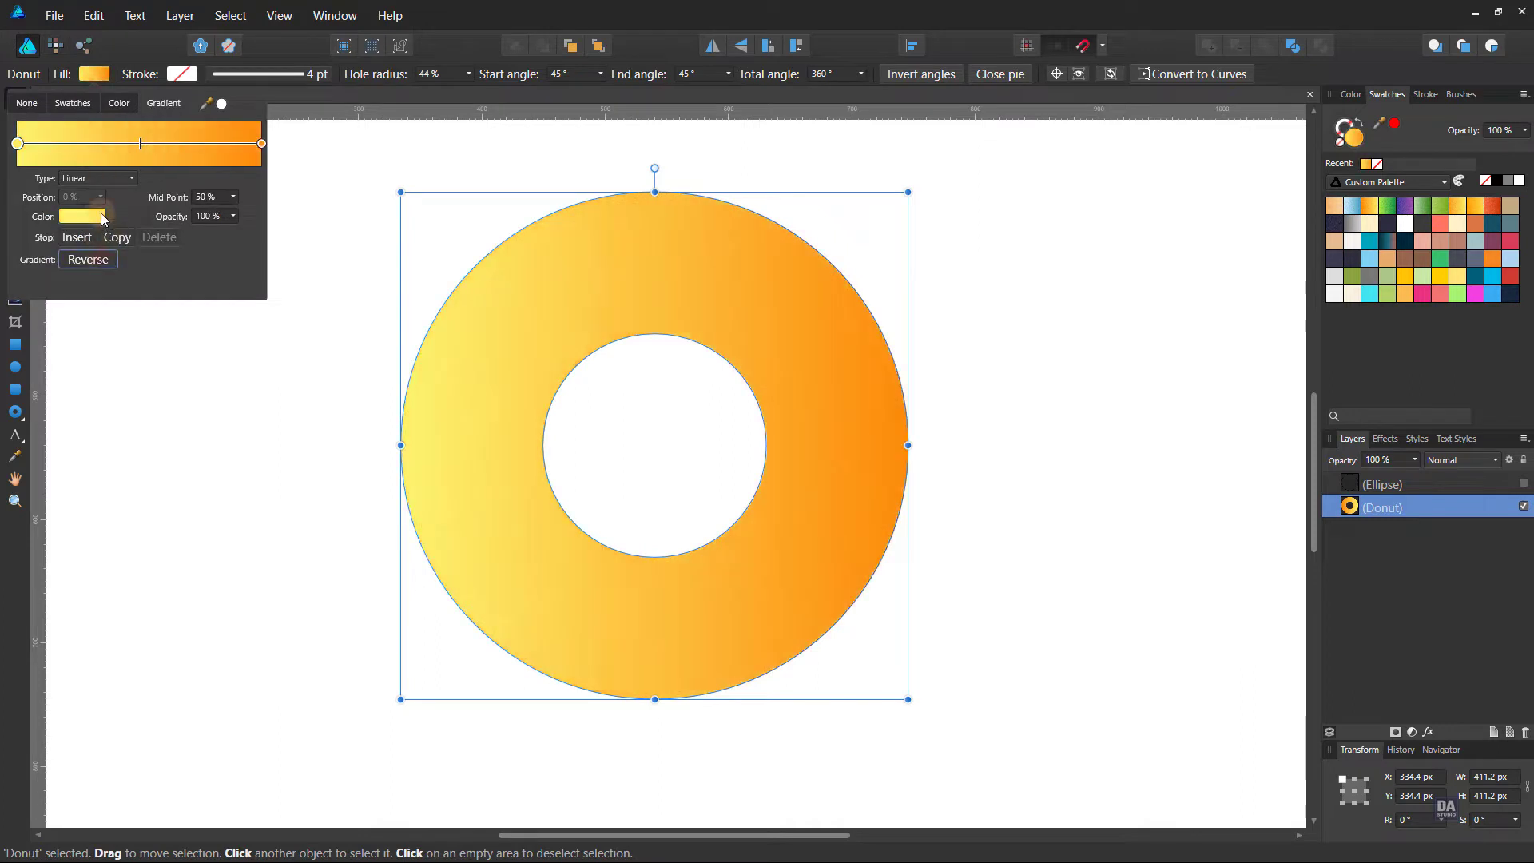
click(136, 144)
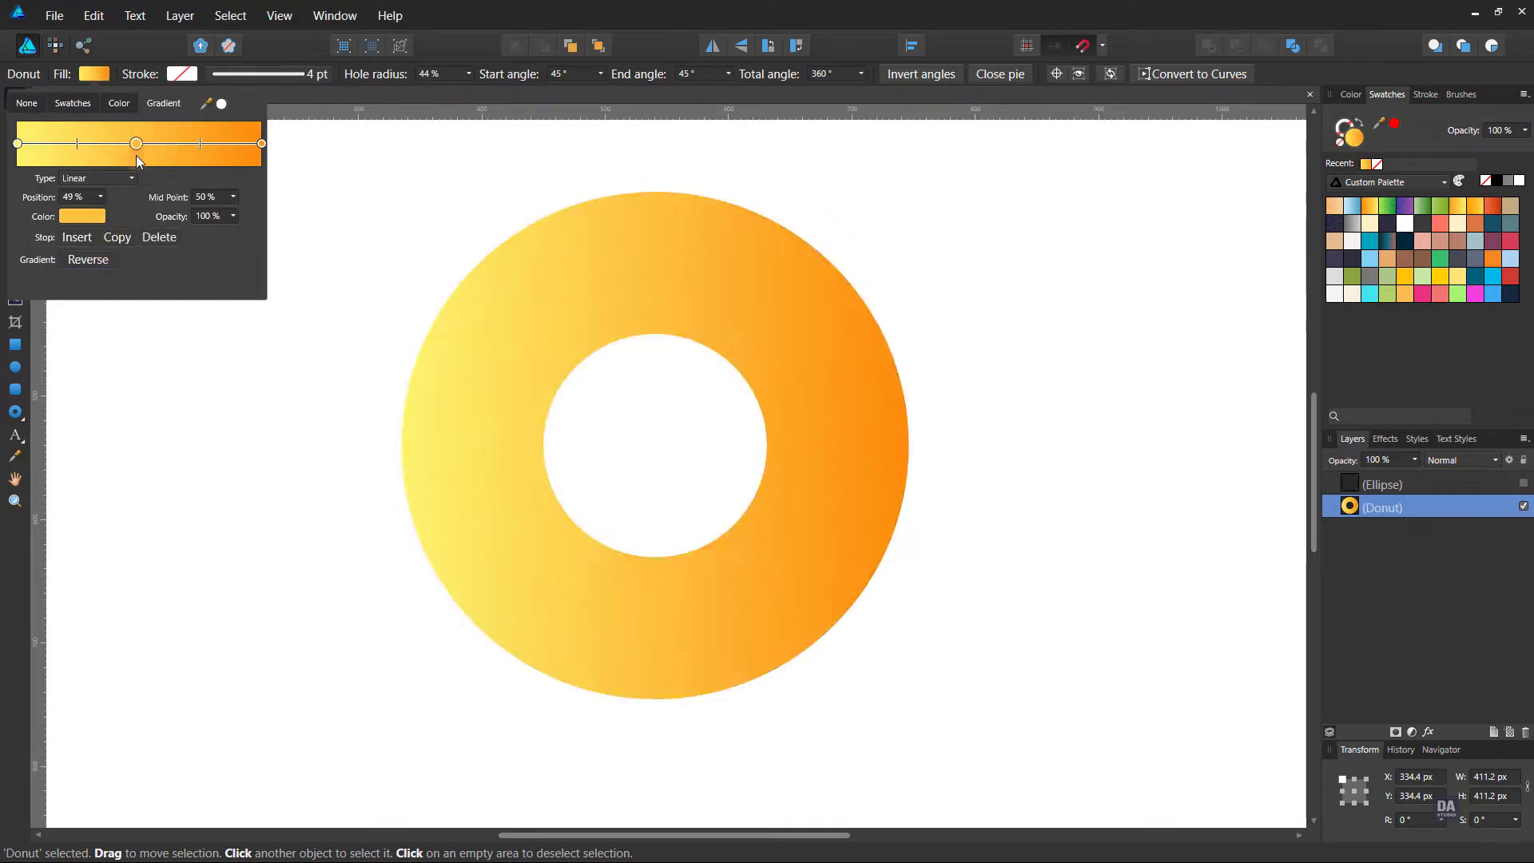
click(82, 217)
mouse_move(154, 361)
mouse_down()
mouse_move(168, 320)
mouse_move(153, 325)
mouse_up()
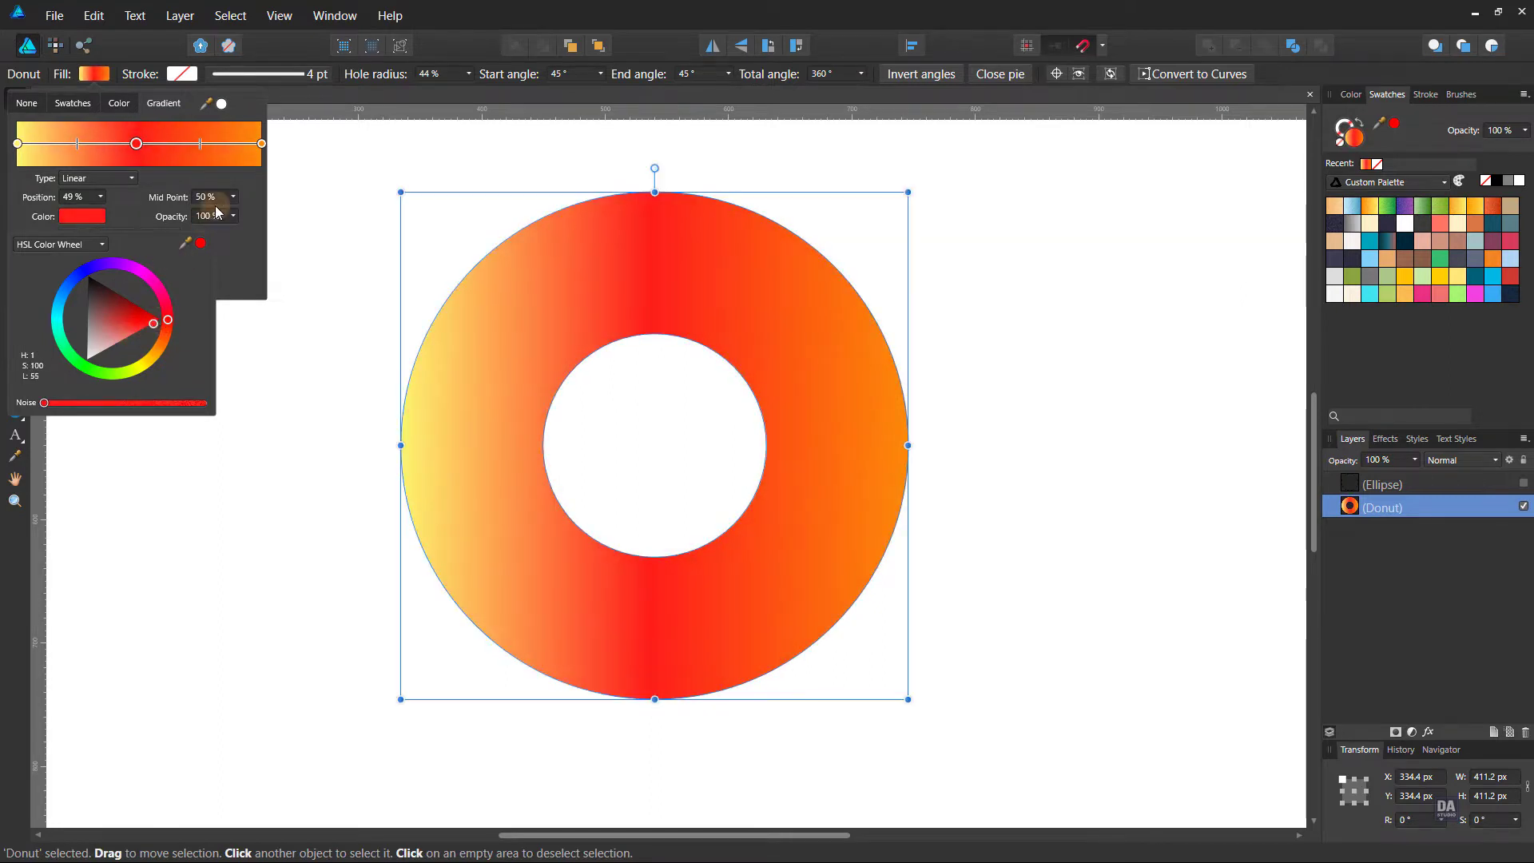
- Make the left gradient stop saturated yellow and the right stop purple
click(16, 144)
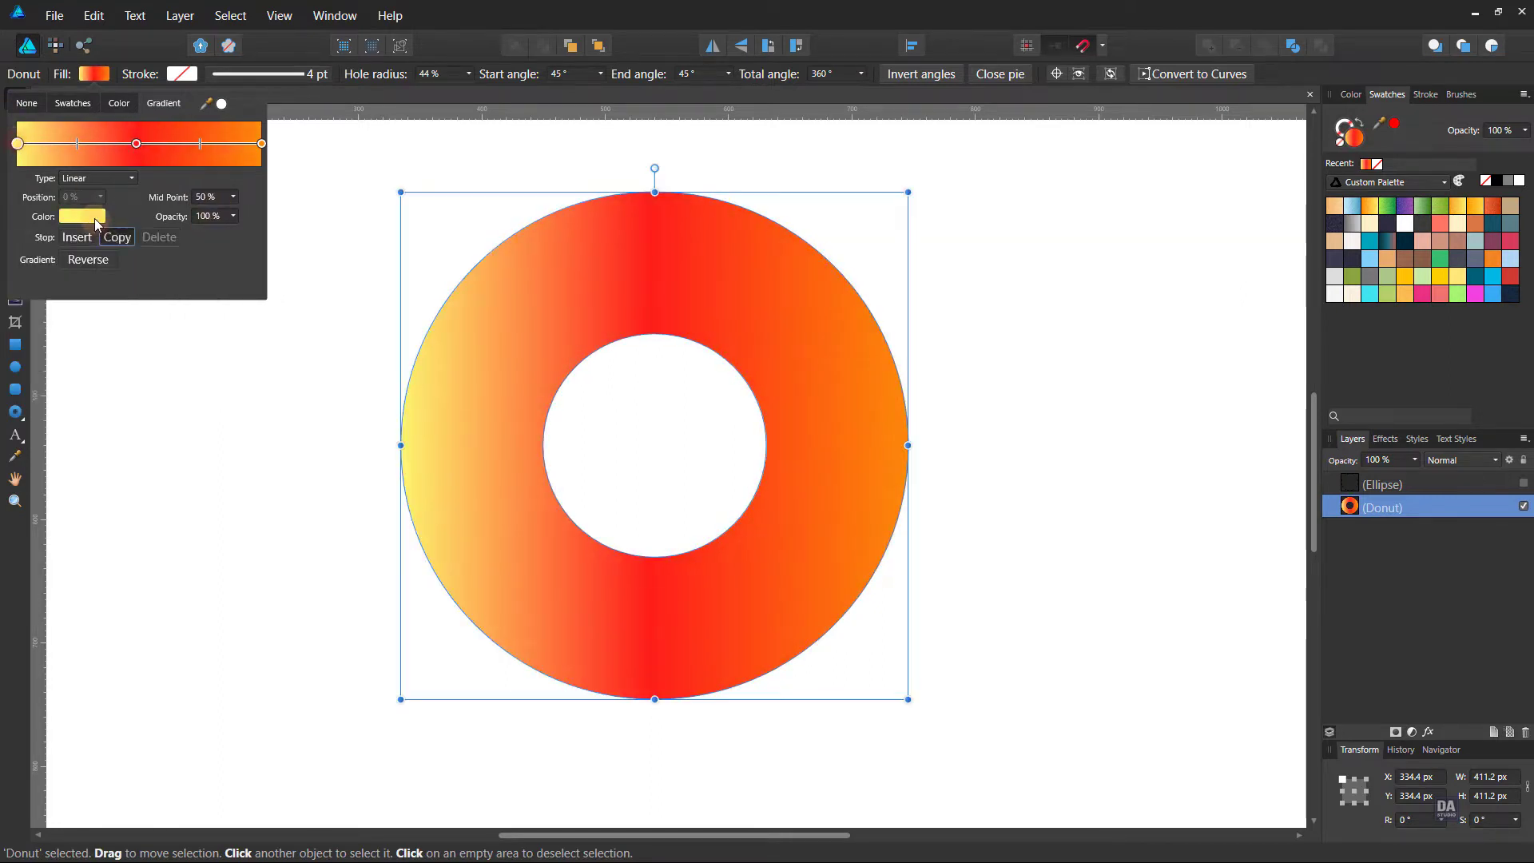
click(94, 218)
mouse_move(157, 371)
mouse_down()
mouse_move(113, 343)
mouse_move(142, 372)
mouse_up()
click(262, 143)
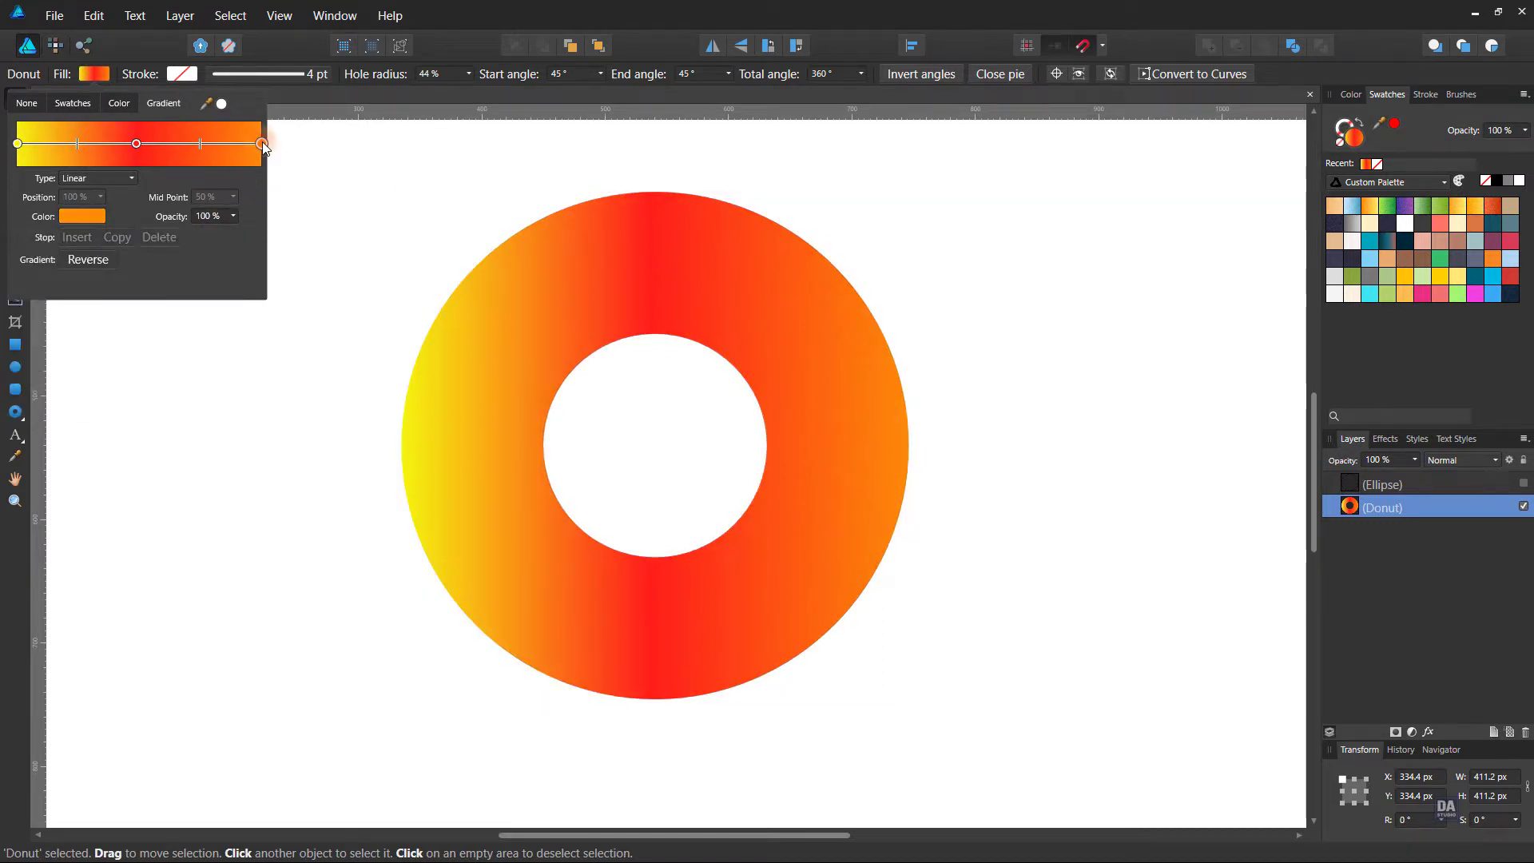
click(85, 216)
drag(157, 336, 118, 245)
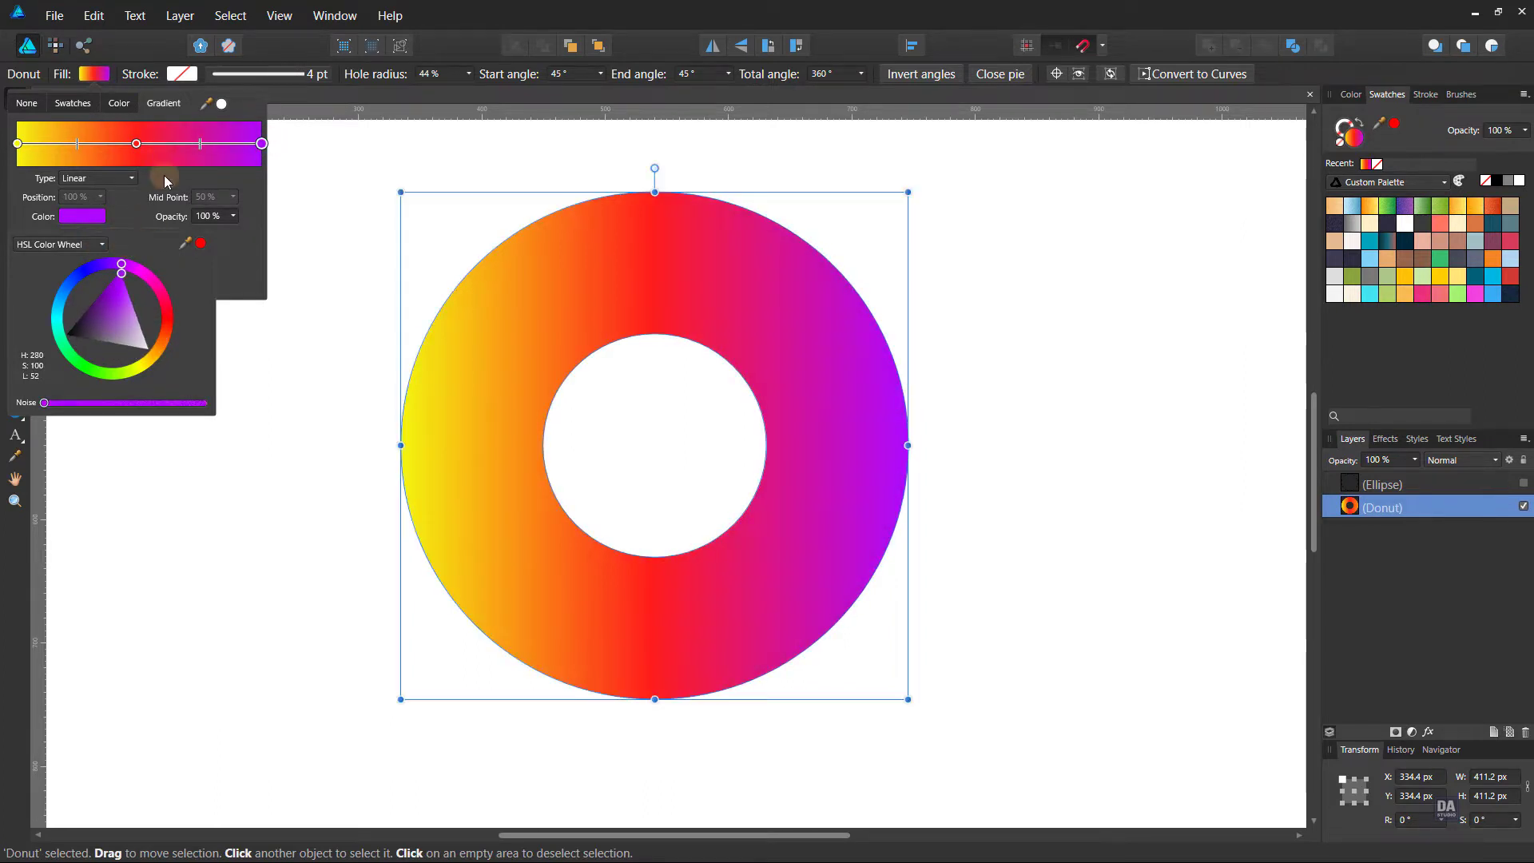
click(200, 151)
- Move the red-to-purple midpoint to about 46%, darken the purple, and make the middle pinkish red
drag(199, 147, 213, 152)
click(262, 144)
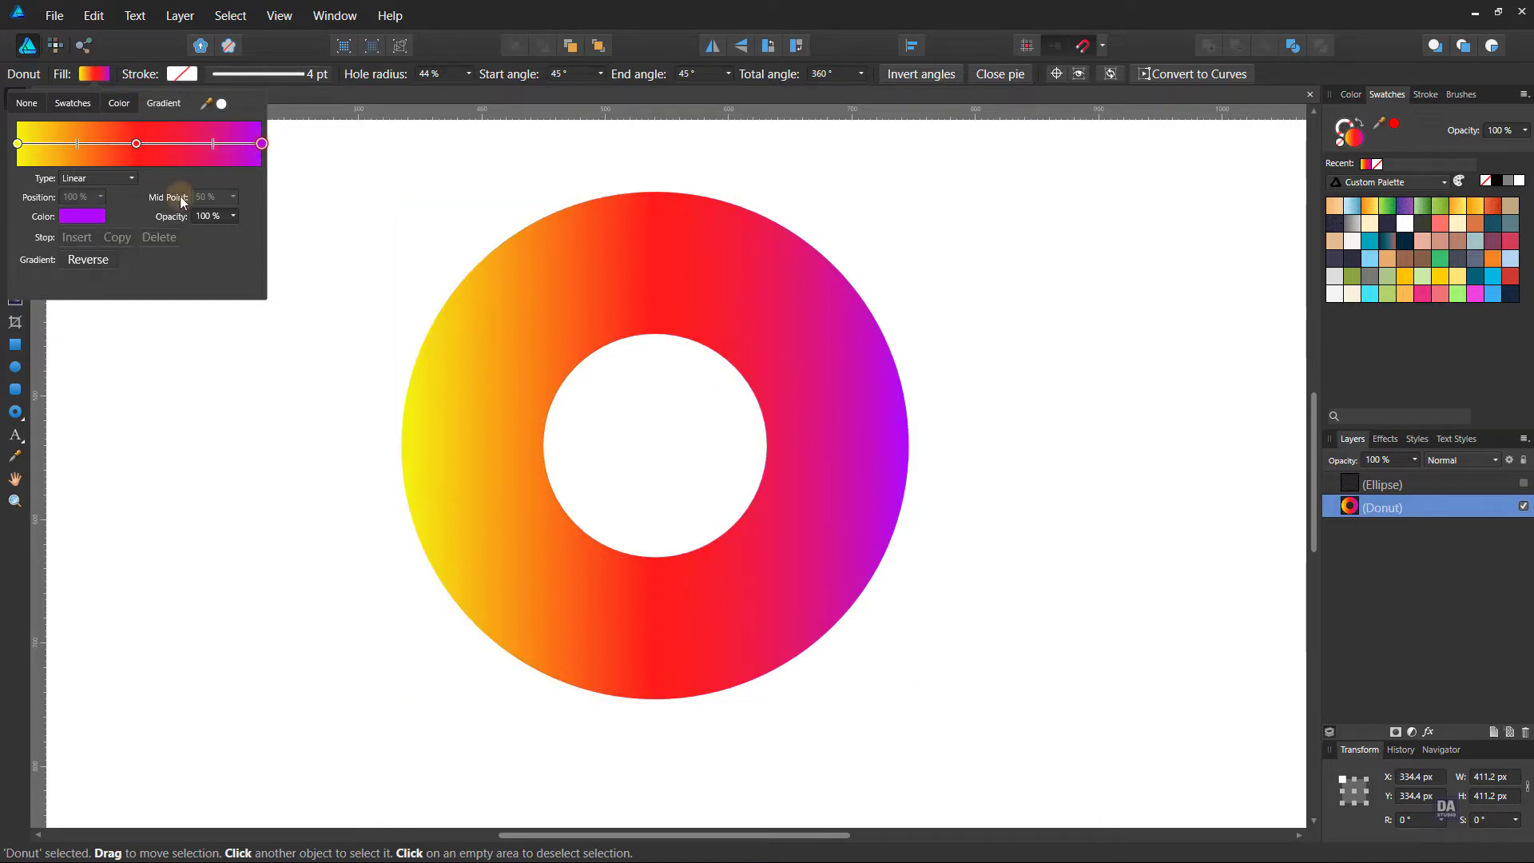
click(82, 216)
mouse_move(122, 270)
mouse_down()
mouse_move(104, 291)
mouse_move(117, 256)
mouse_up()
drag(213, 143, 139, 144)
click(83, 217)
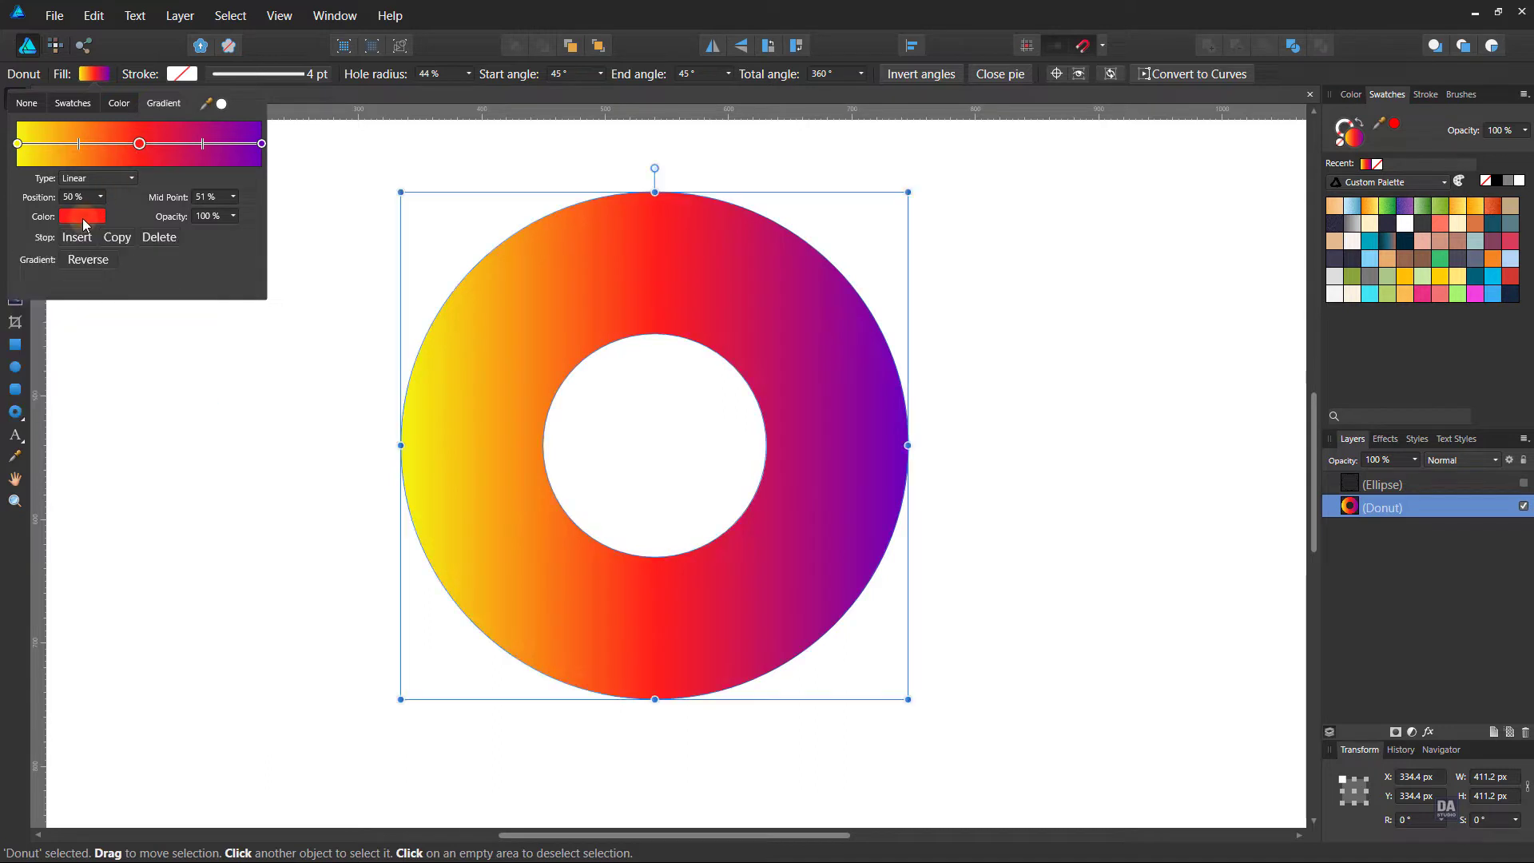
click(83, 216)
drag(171, 321, 170, 303)
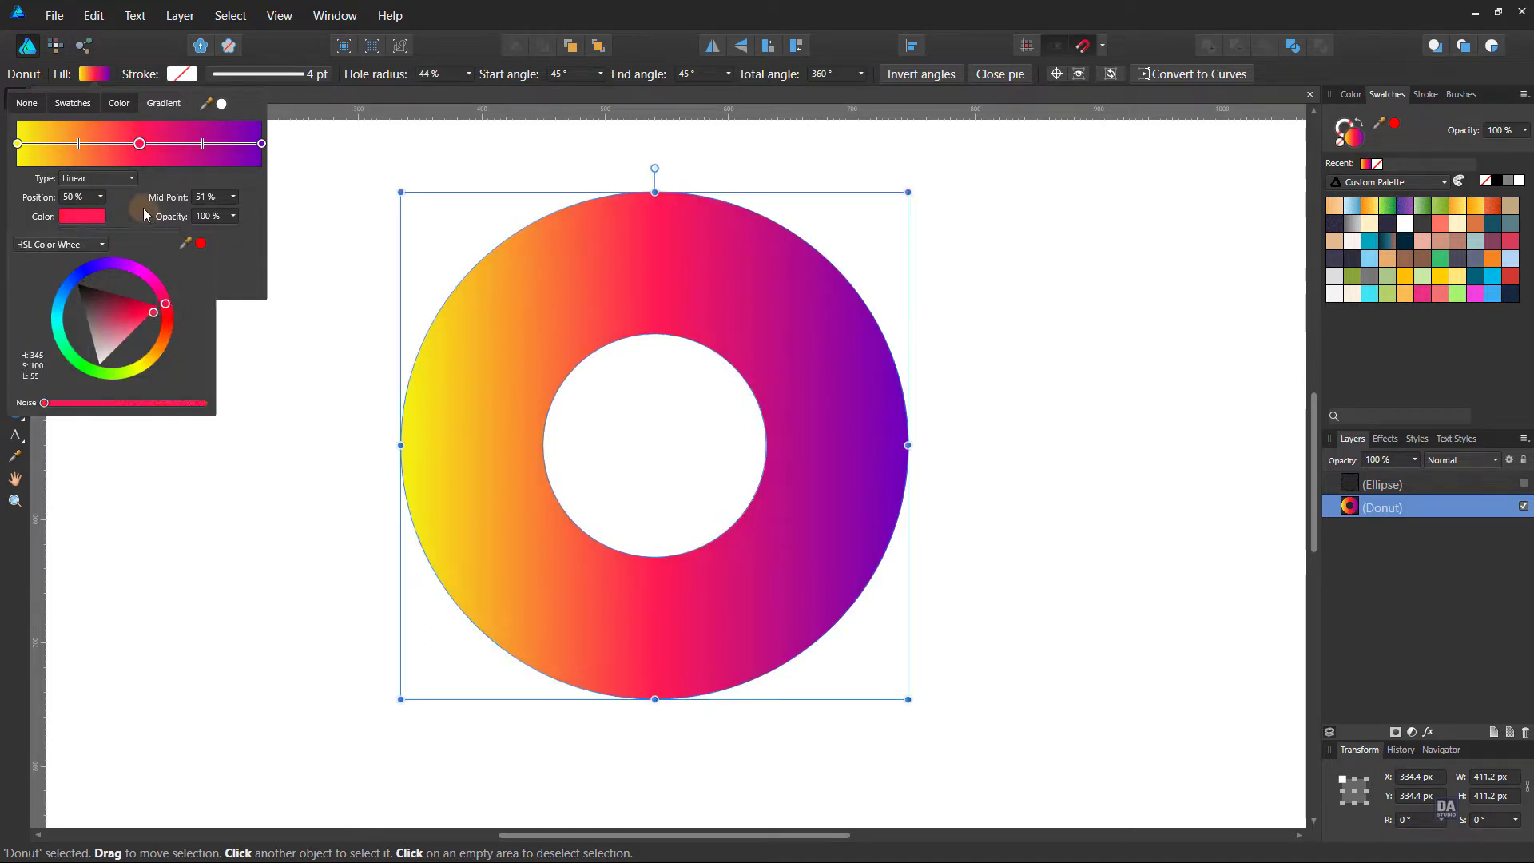
drag(155, 309, 160, 304)
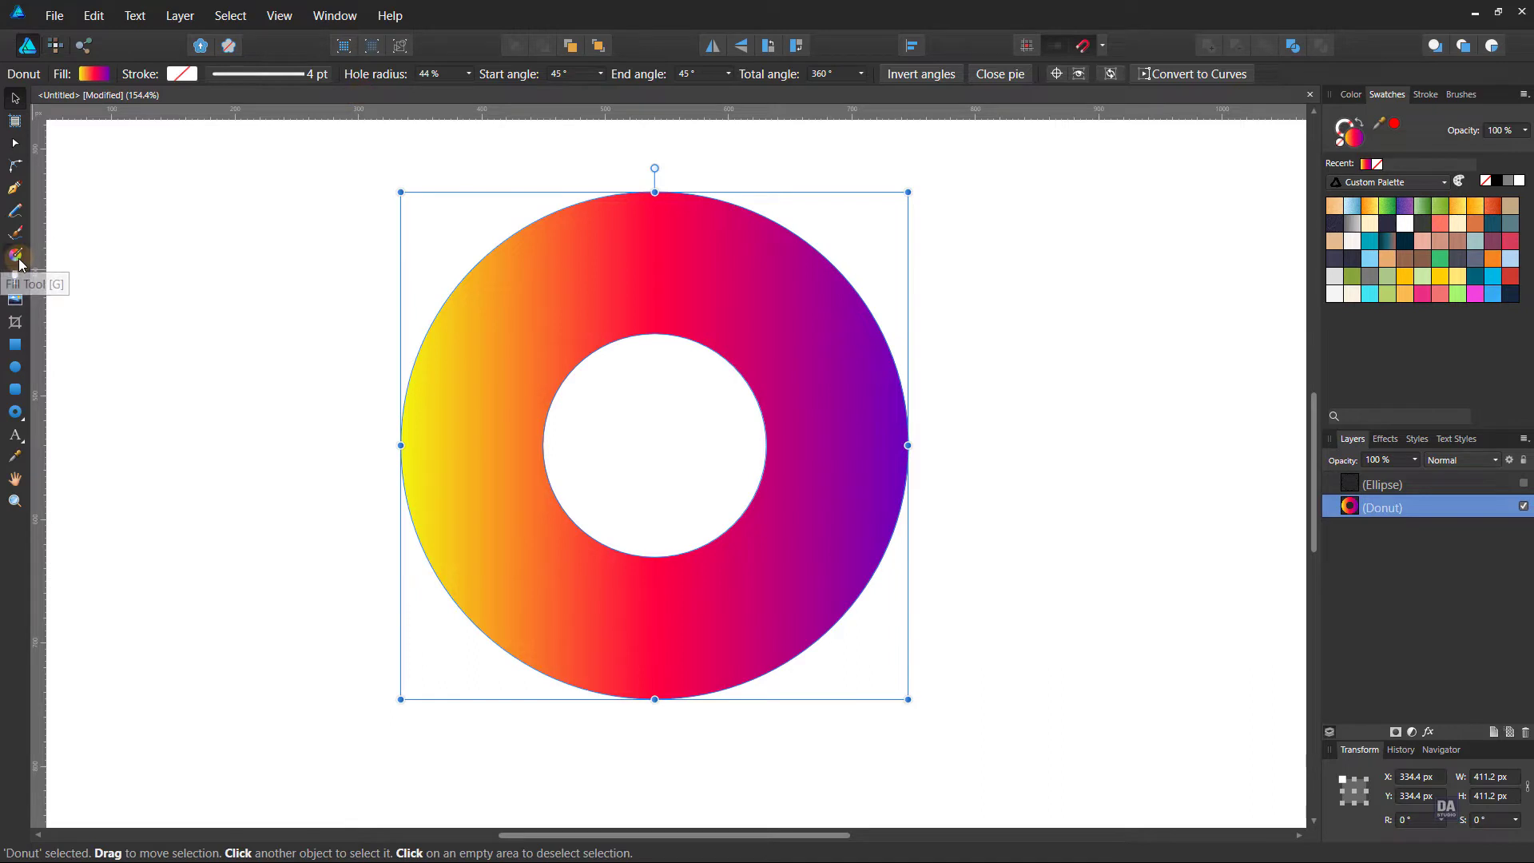
- Run the donut's gradient diagonally past its lower-right edge and make the Ellipse layer visible again
click(15, 254)
mouse_move(453, 316)
mouse_down()
mouse_move(955, 663)
mouse_move(975, 601)
mouse_move(425, 326)
mouse_up()
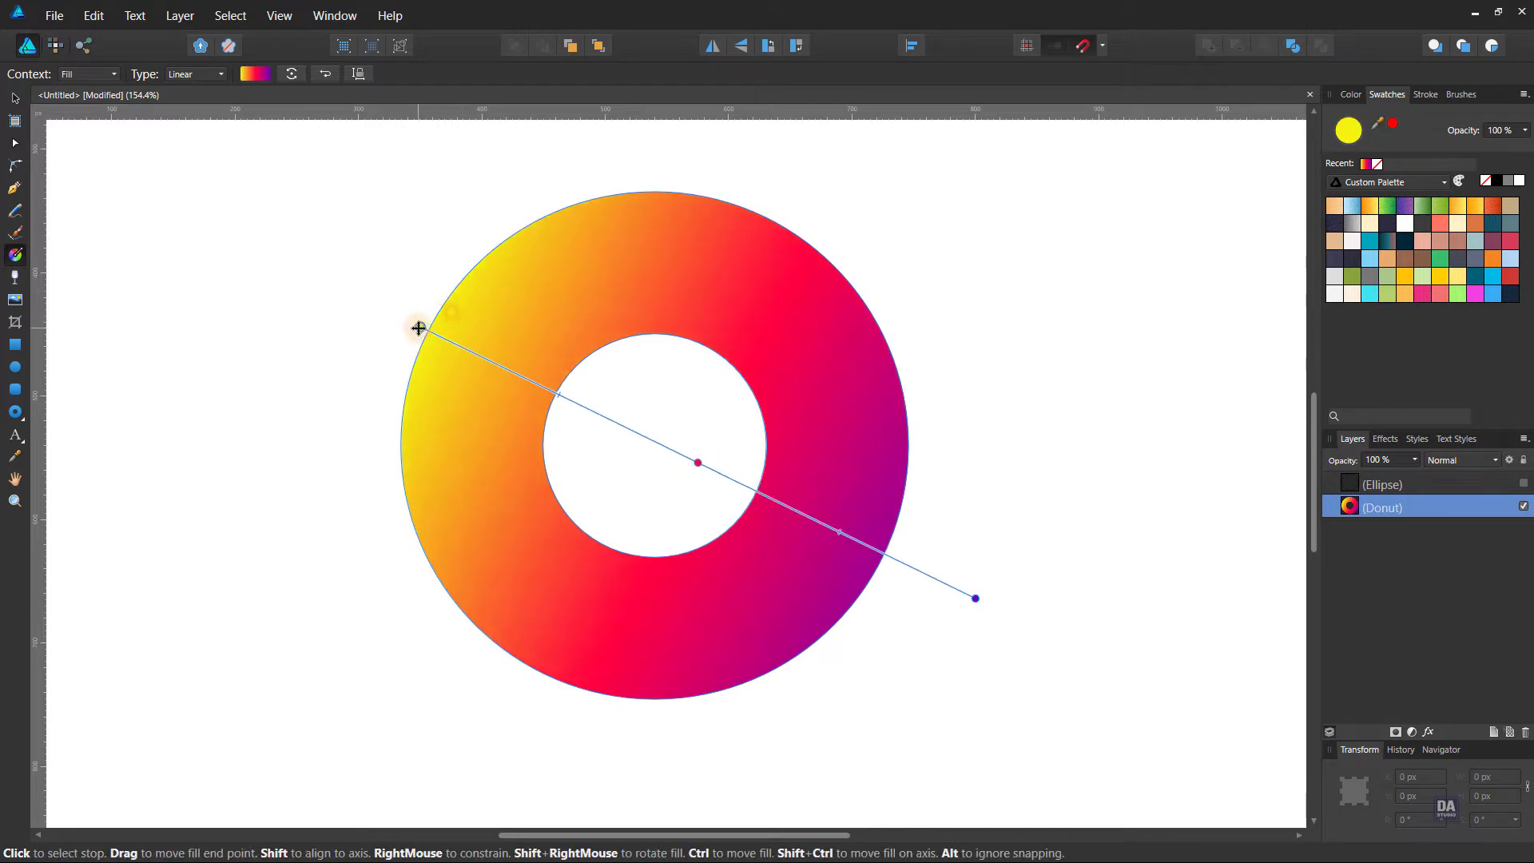
drag(563, 395, 566, 397)
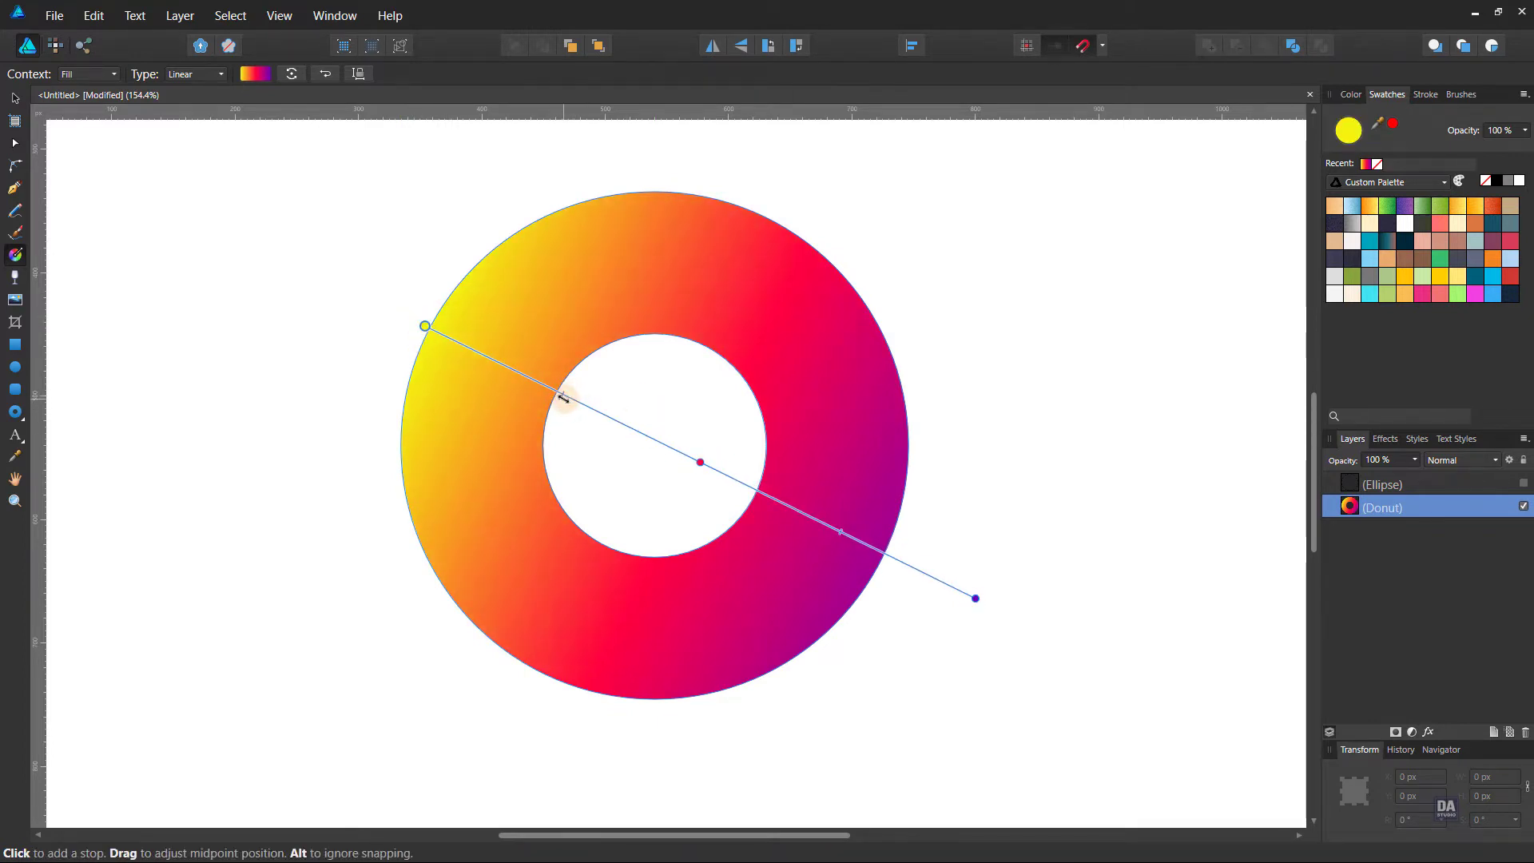
click(1524, 483)
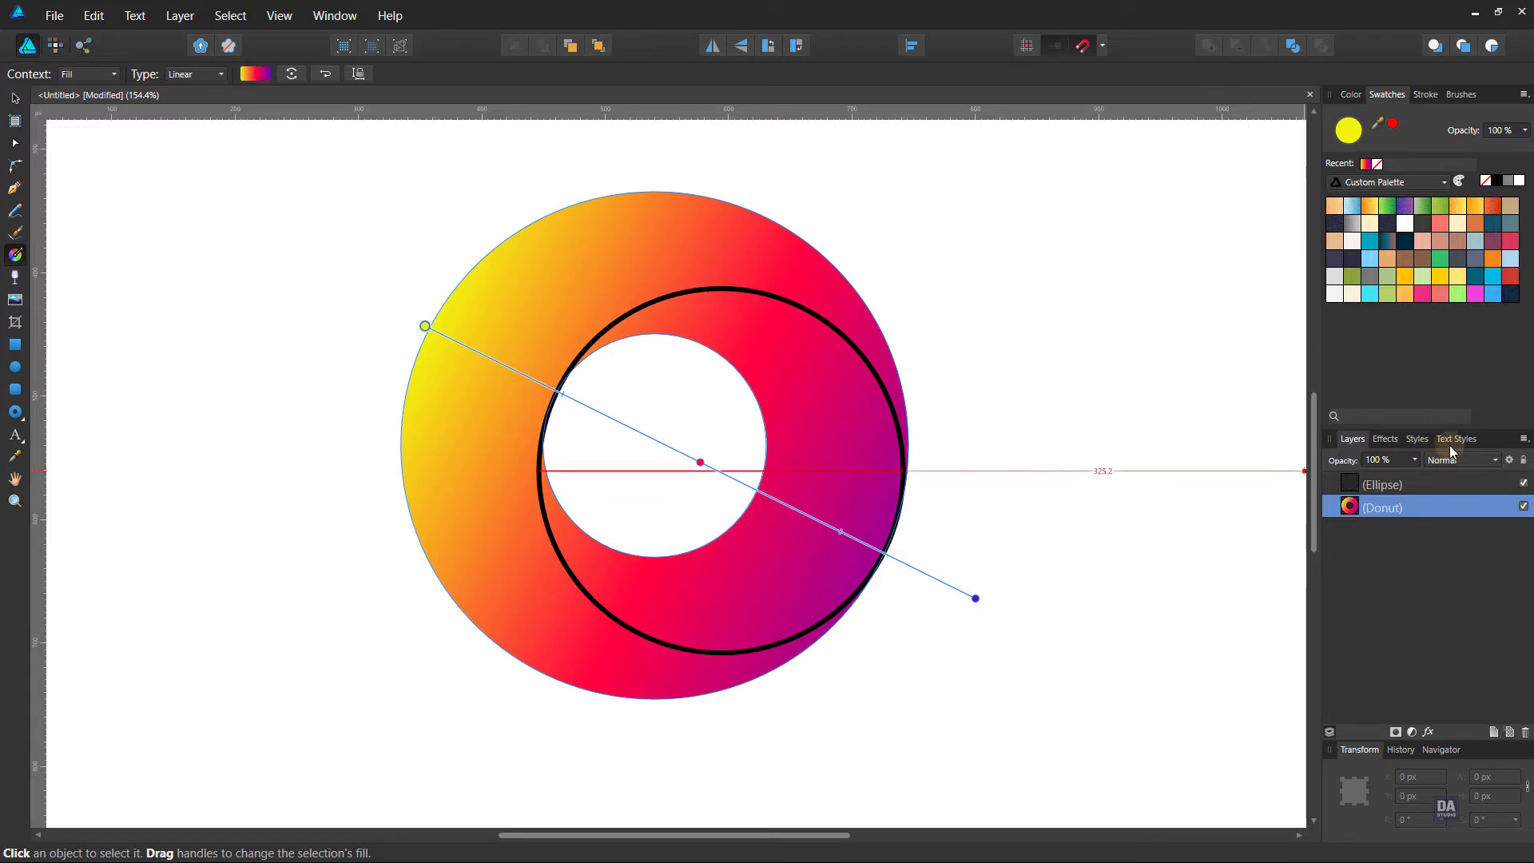
- Give the Ellipse a light-to-dark green gradient, no stroke, and nest it inside the Donut layer
click(1446, 487)
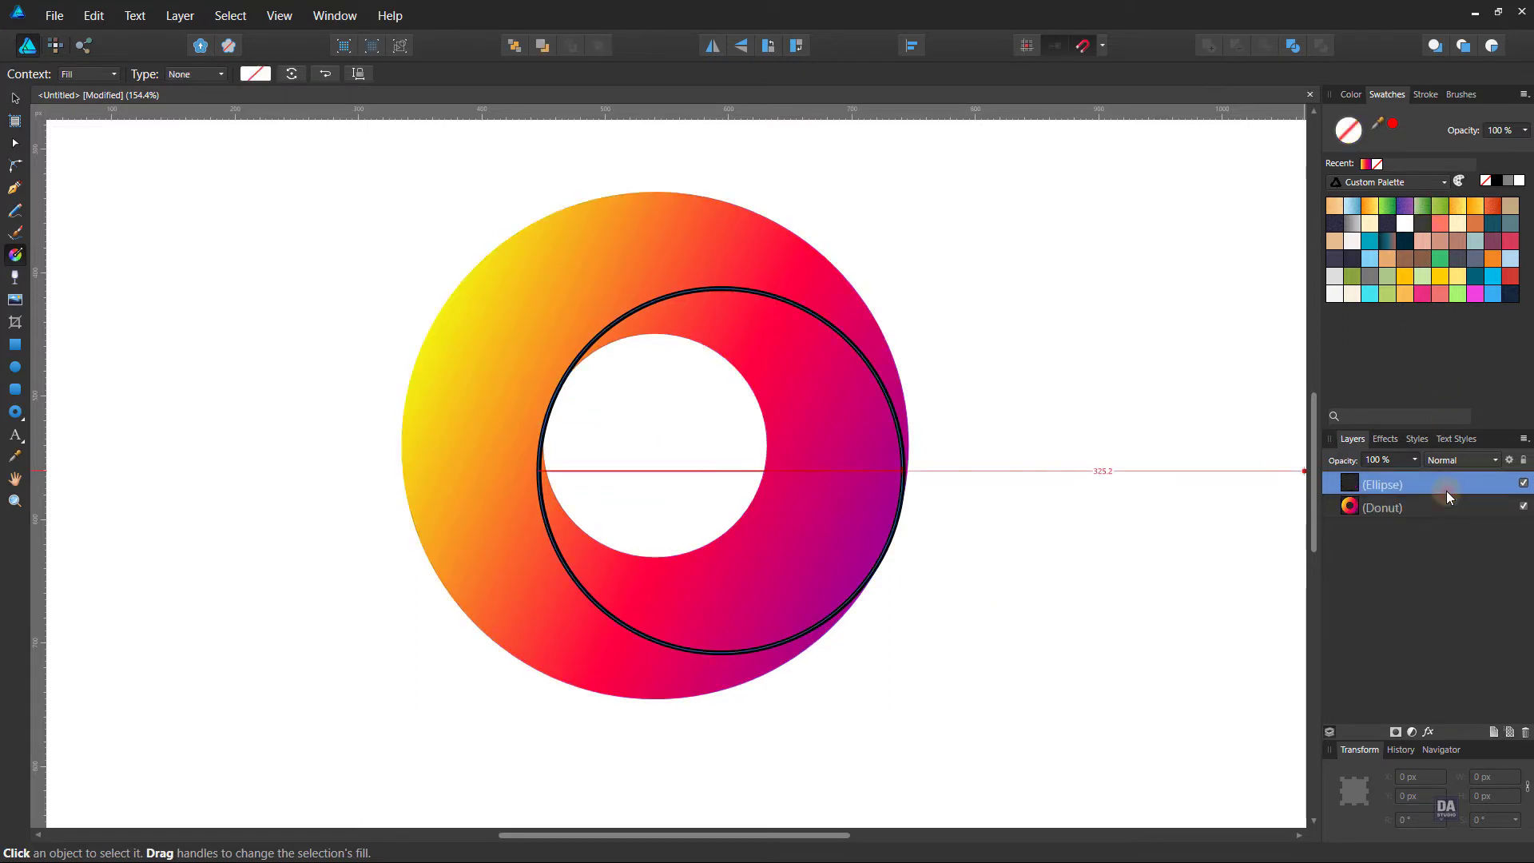
click(1423, 206)
click(1359, 148)
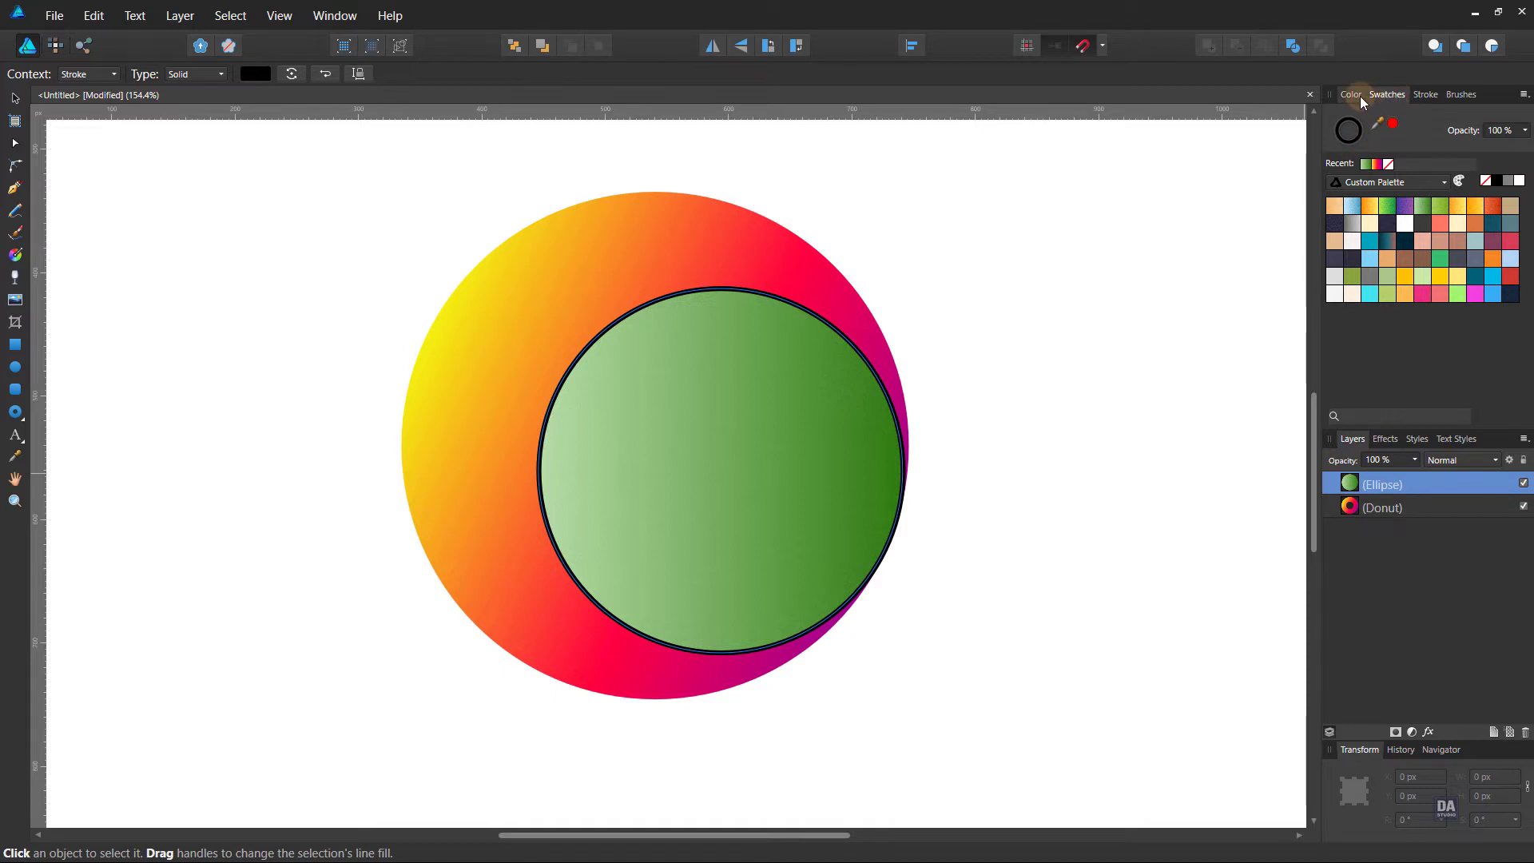
key(v)
click(1342, 143)
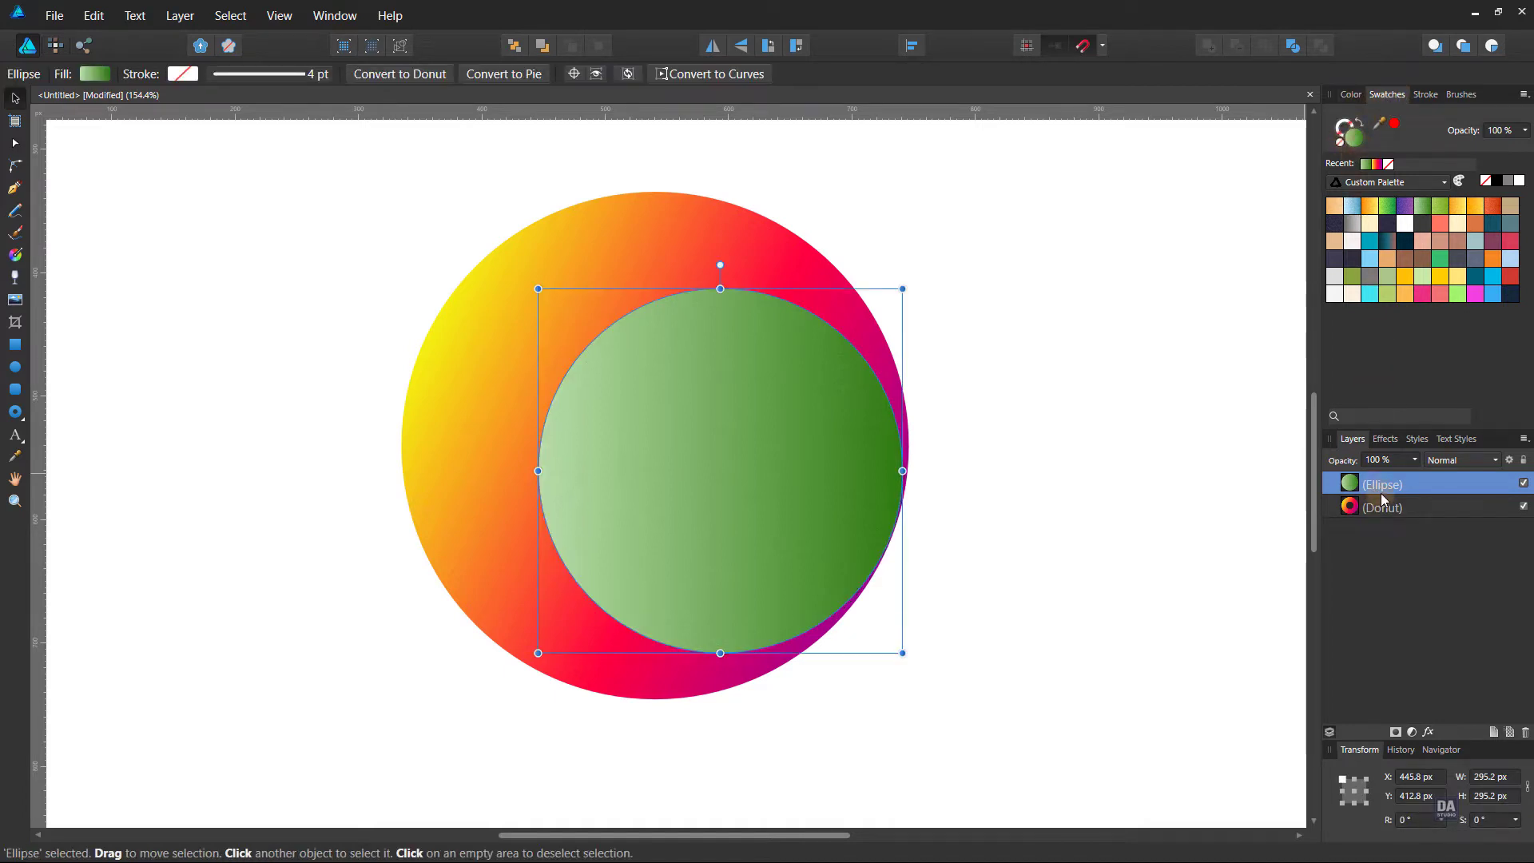
drag(1381, 492, 1384, 512)
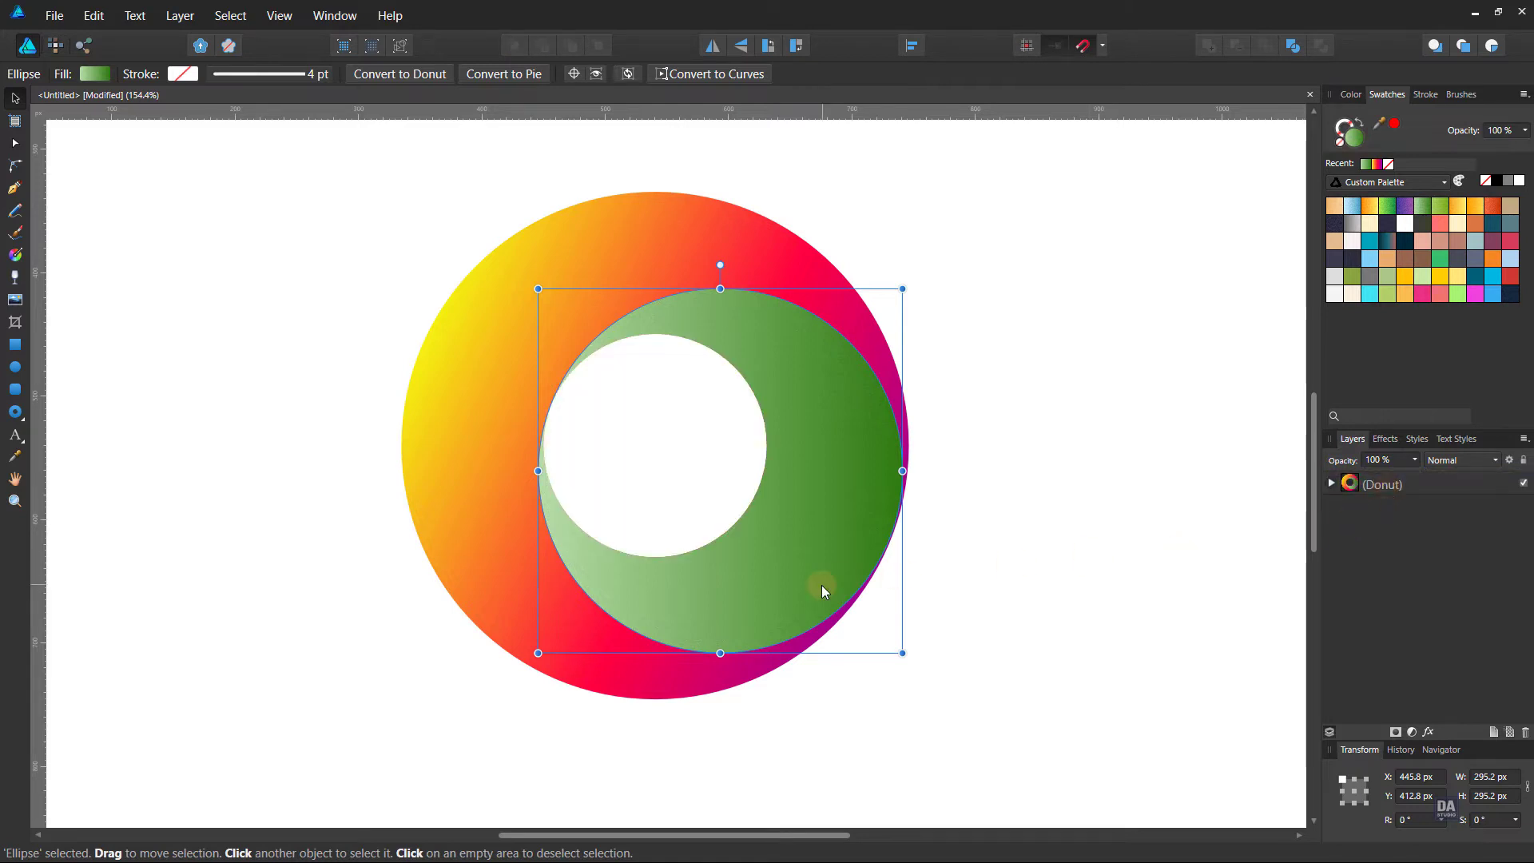
- Redraw the clipped circle's gradient diagonally across it and add a middle stop at 50%
click(1331, 484)
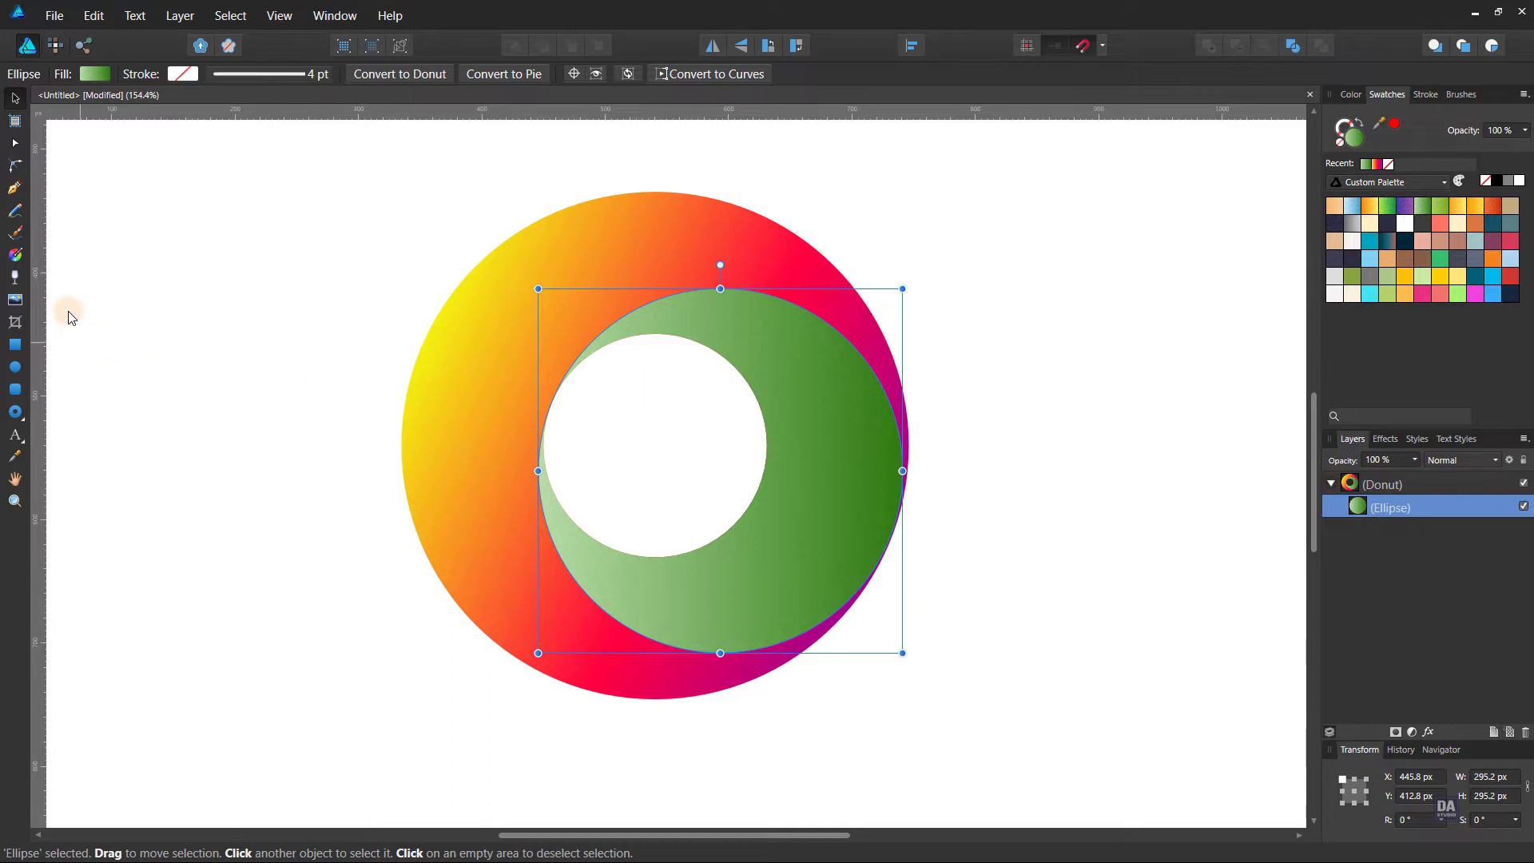
click(15, 254)
drag(883, 557, 563, 382)
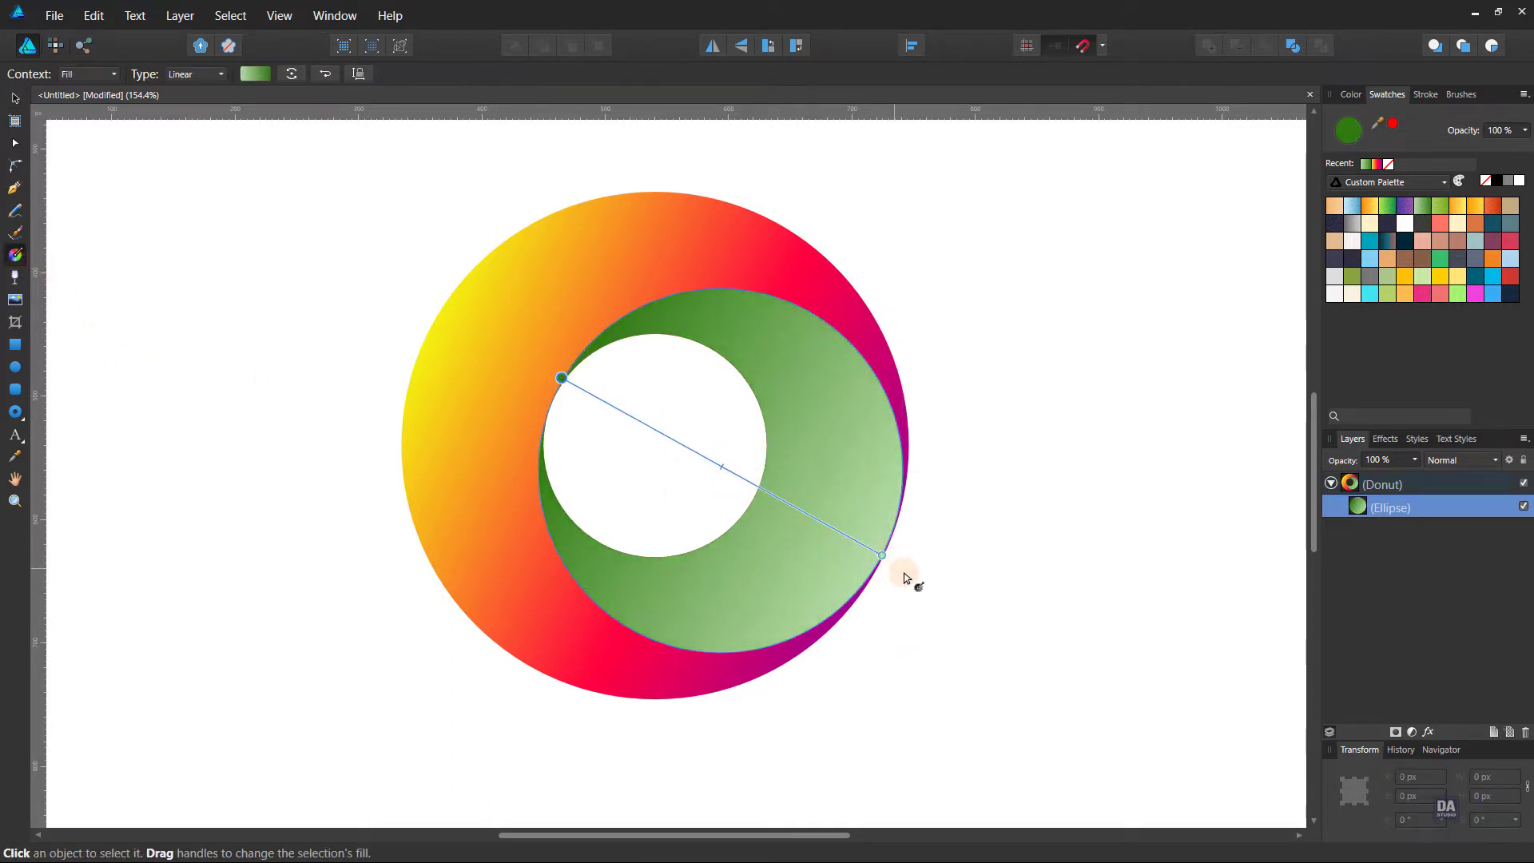
drag(882, 555, 926, 582)
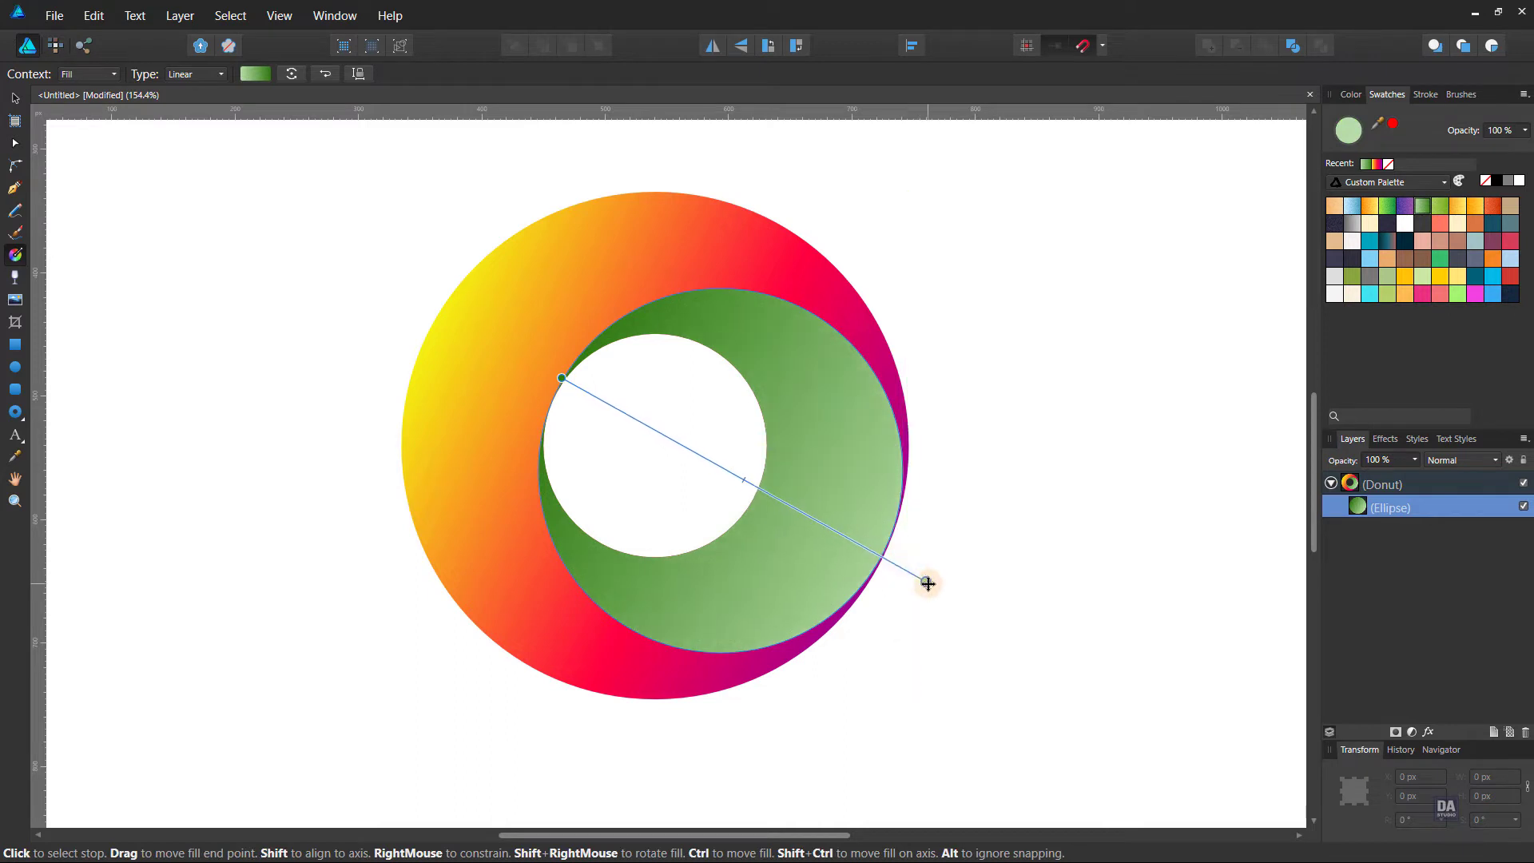
click(244, 68)
click(260, 150)
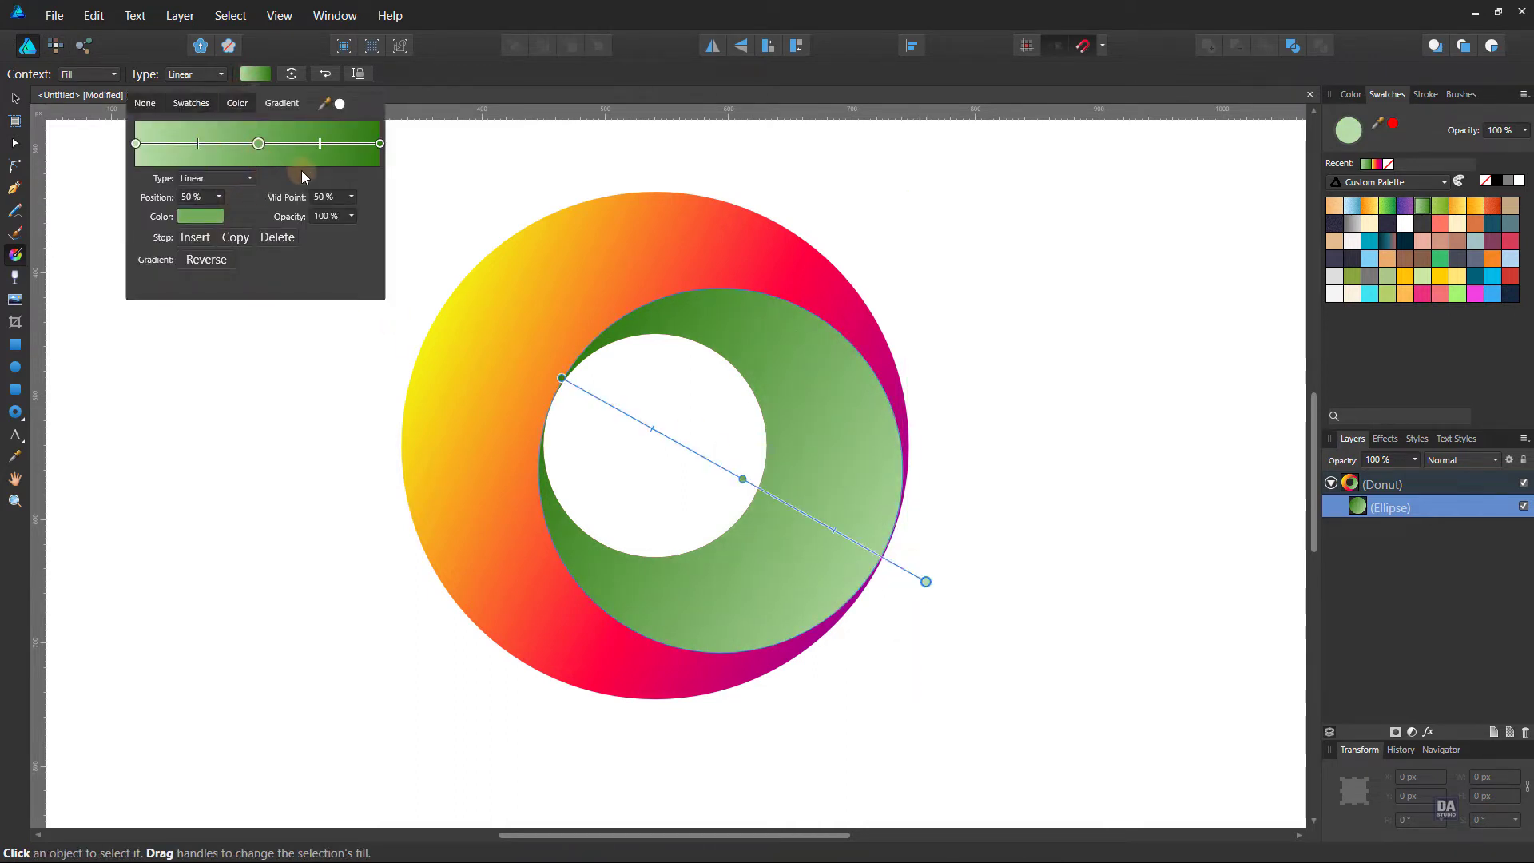
- Adjust the dark end stop's shade and make the middle stop a richer green
click(379, 143)
click(204, 216)
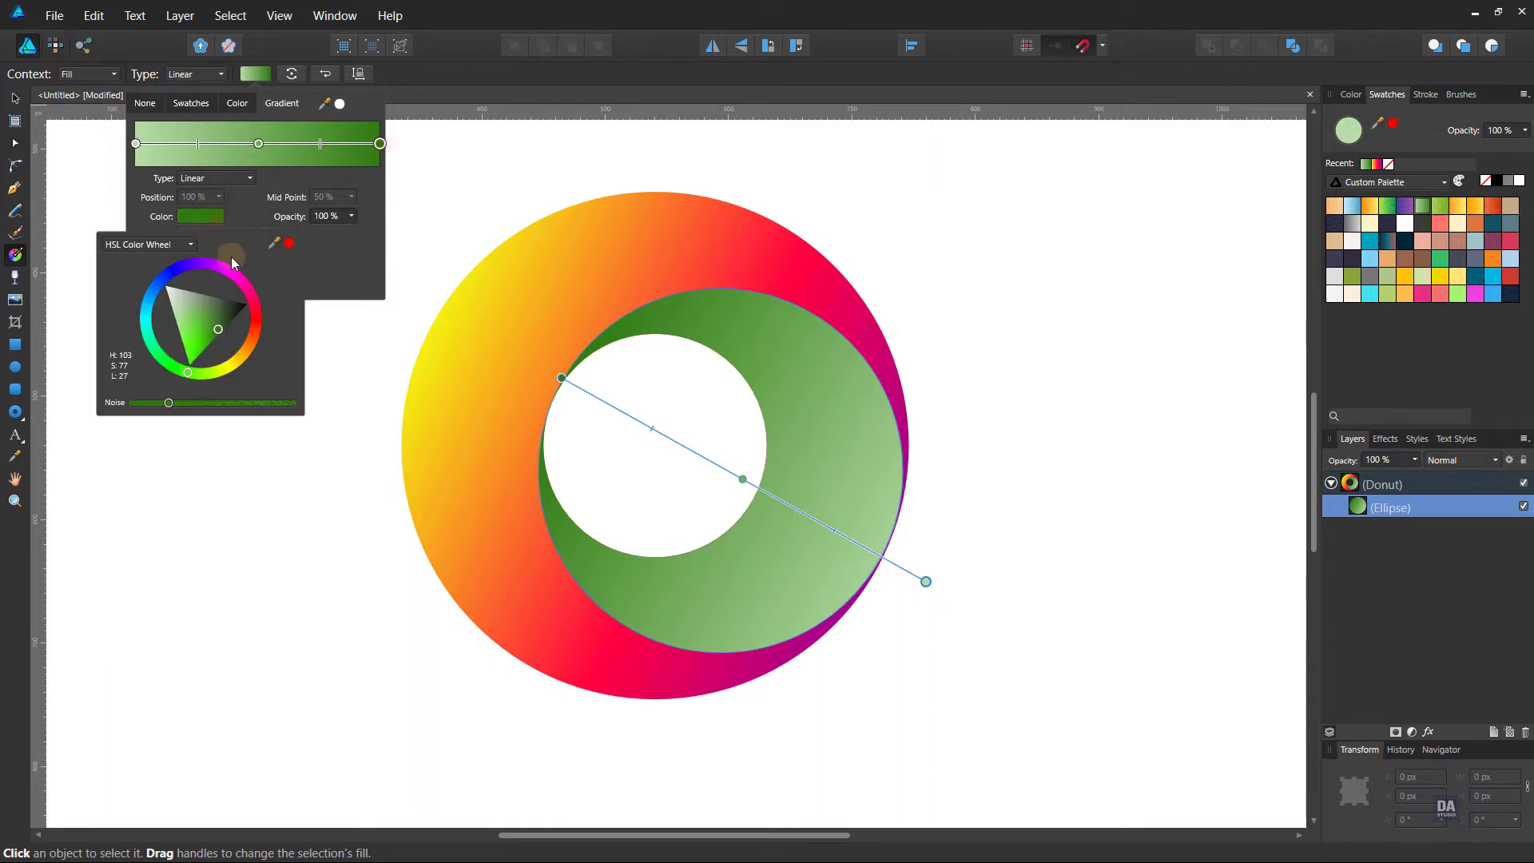
drag(223, 333, 251, 332)
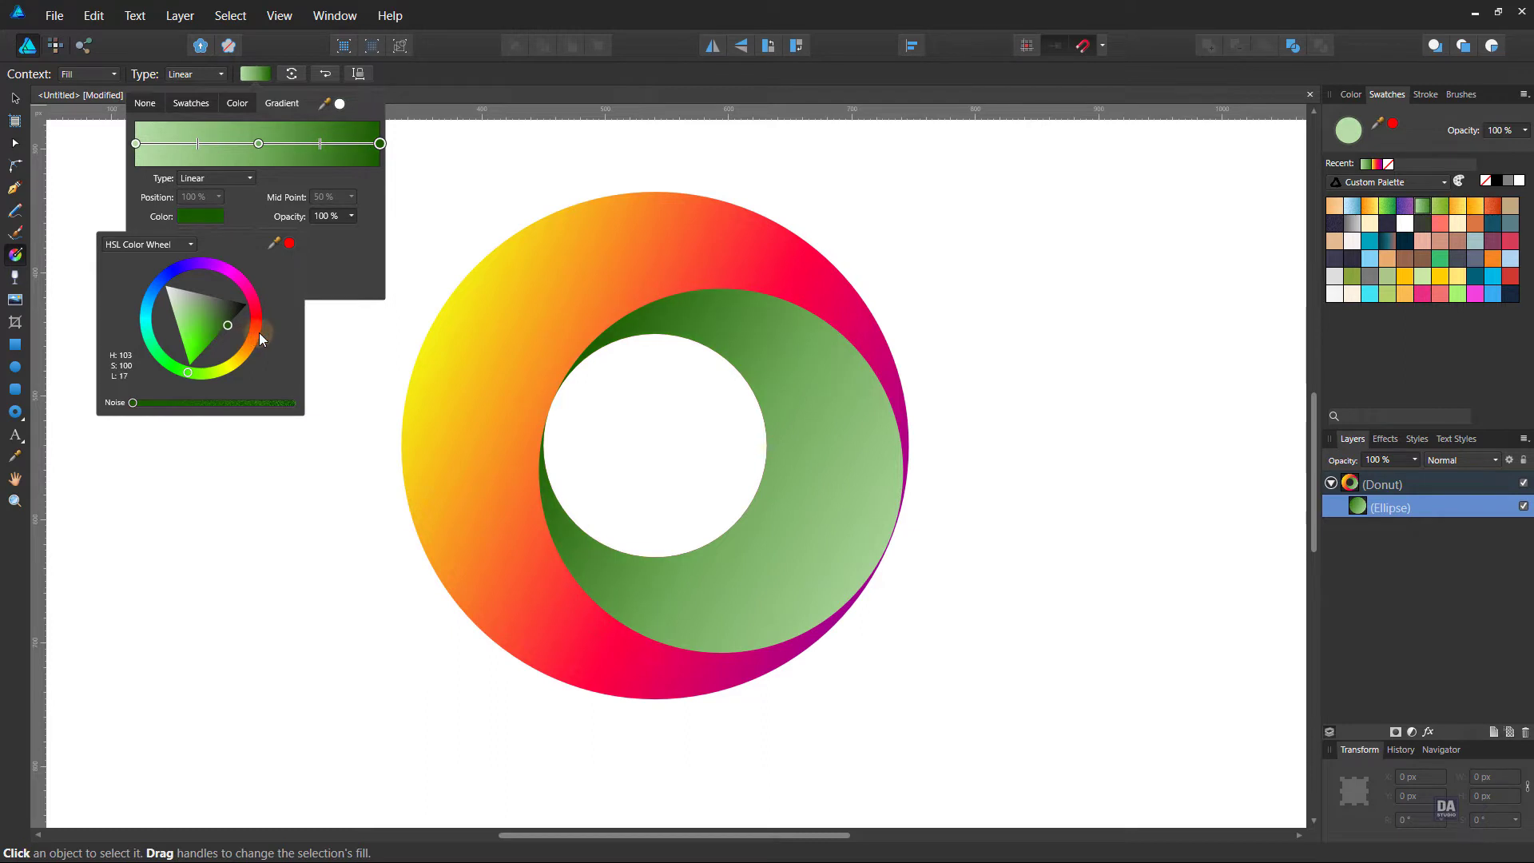
drag(188, 372, 182, 373)
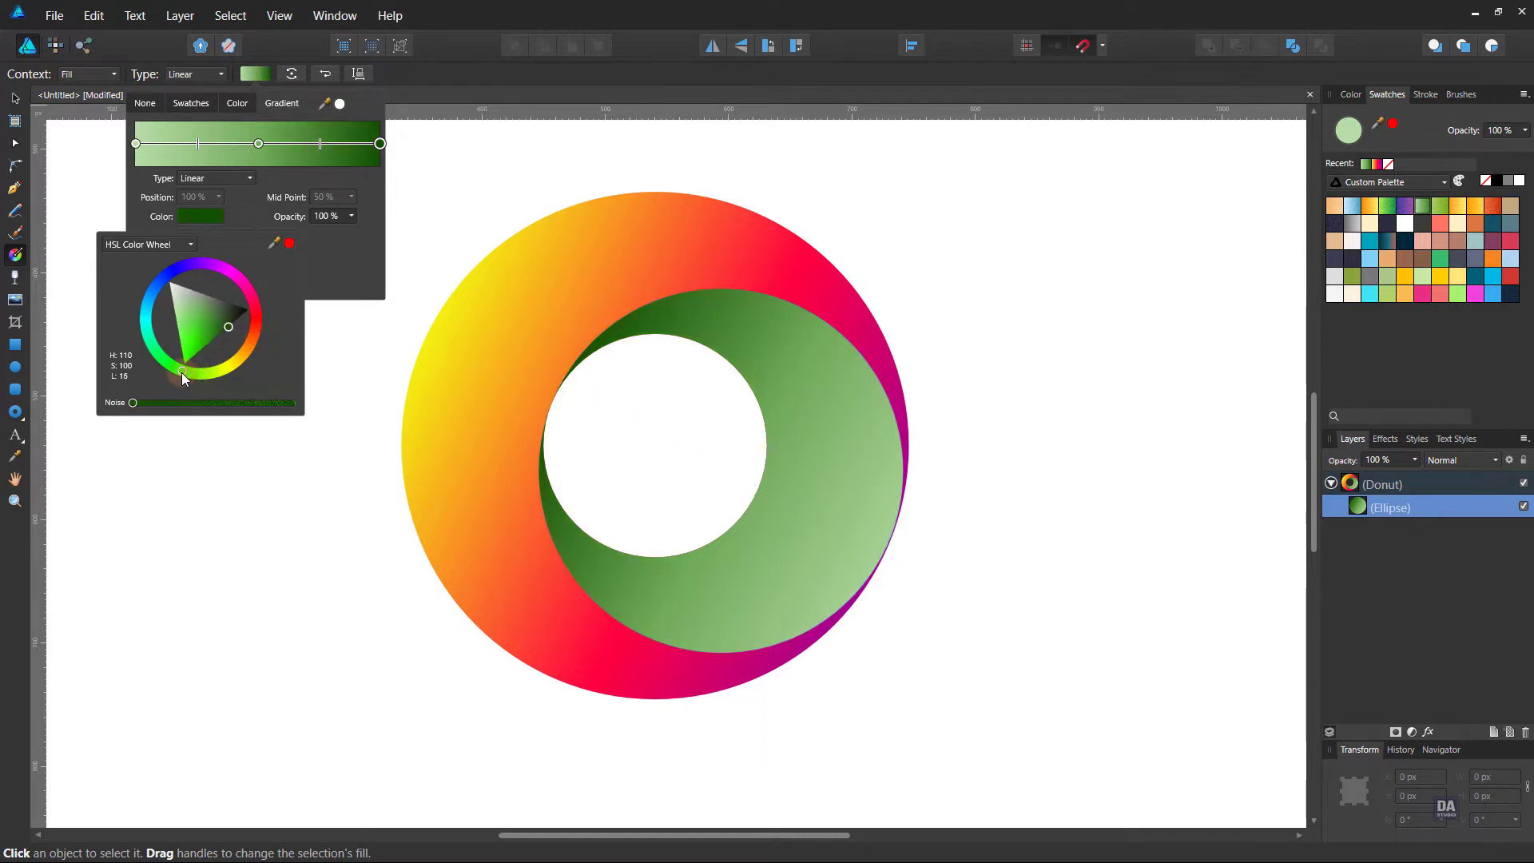
click(258, 144)
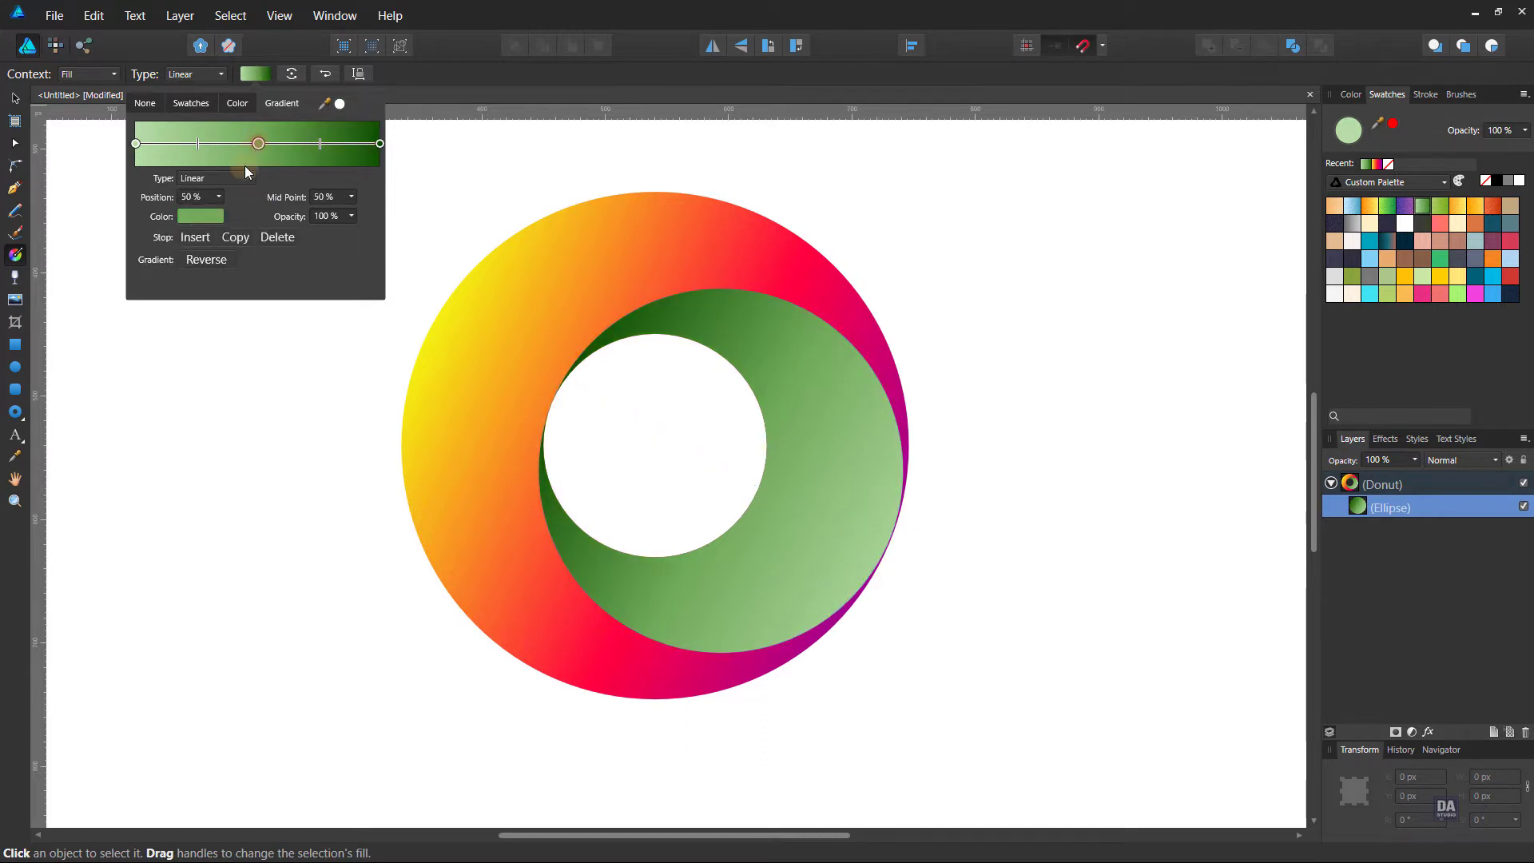
click(213, 217)
drag(198, 323, 225, 339)
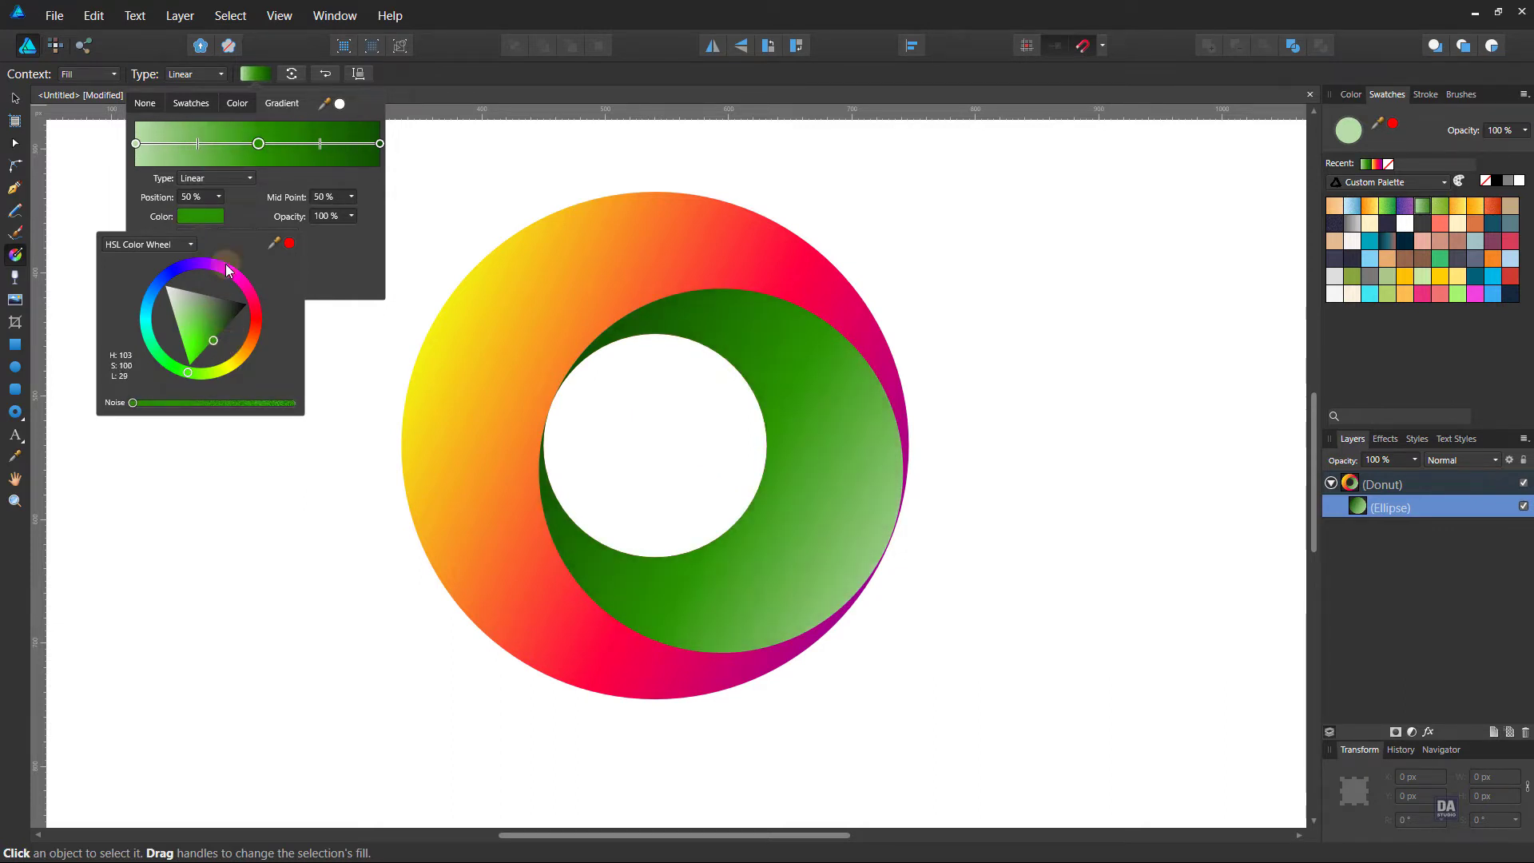
- Change the gradient's starting stop to a light yellow
click(136, 144)
click(205, 221)
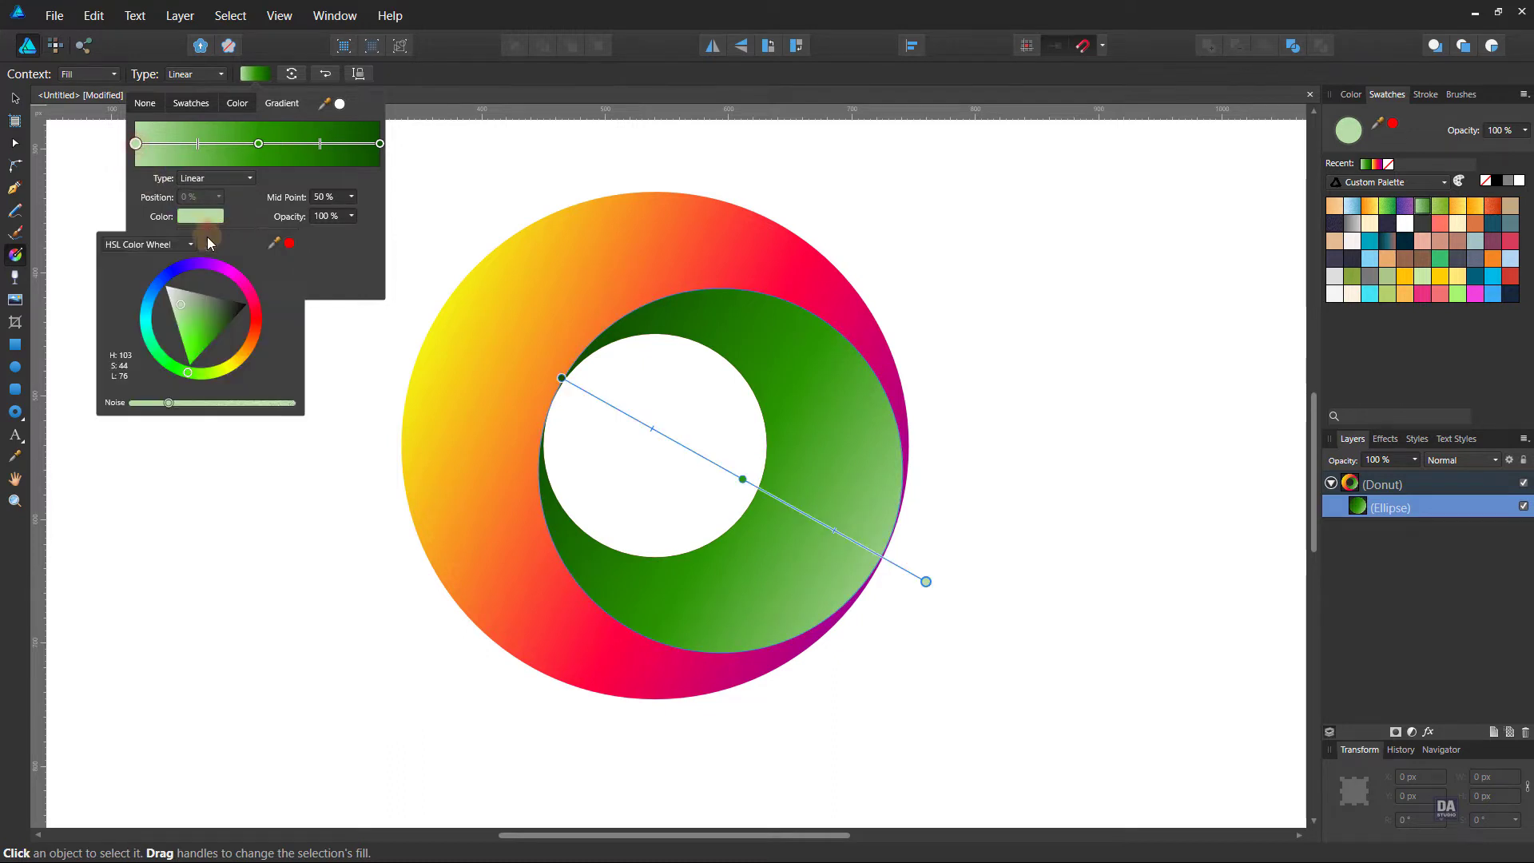
mouse_move(198, 366)
mouse_down()
mouse_move(183, 379)
mouse_move(248, 391)
mouse_up()
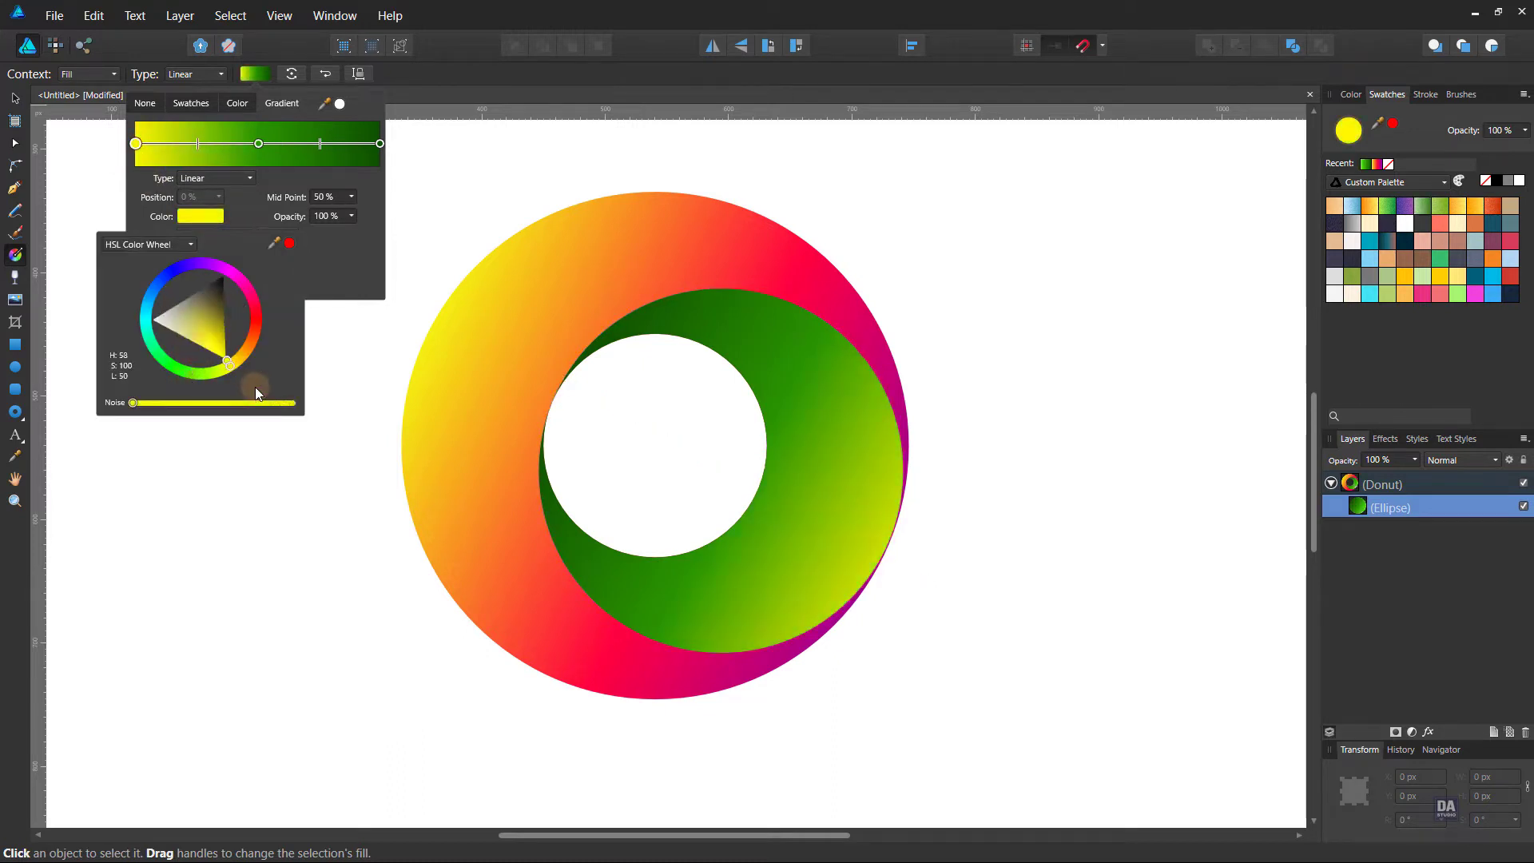
click(207, 353)
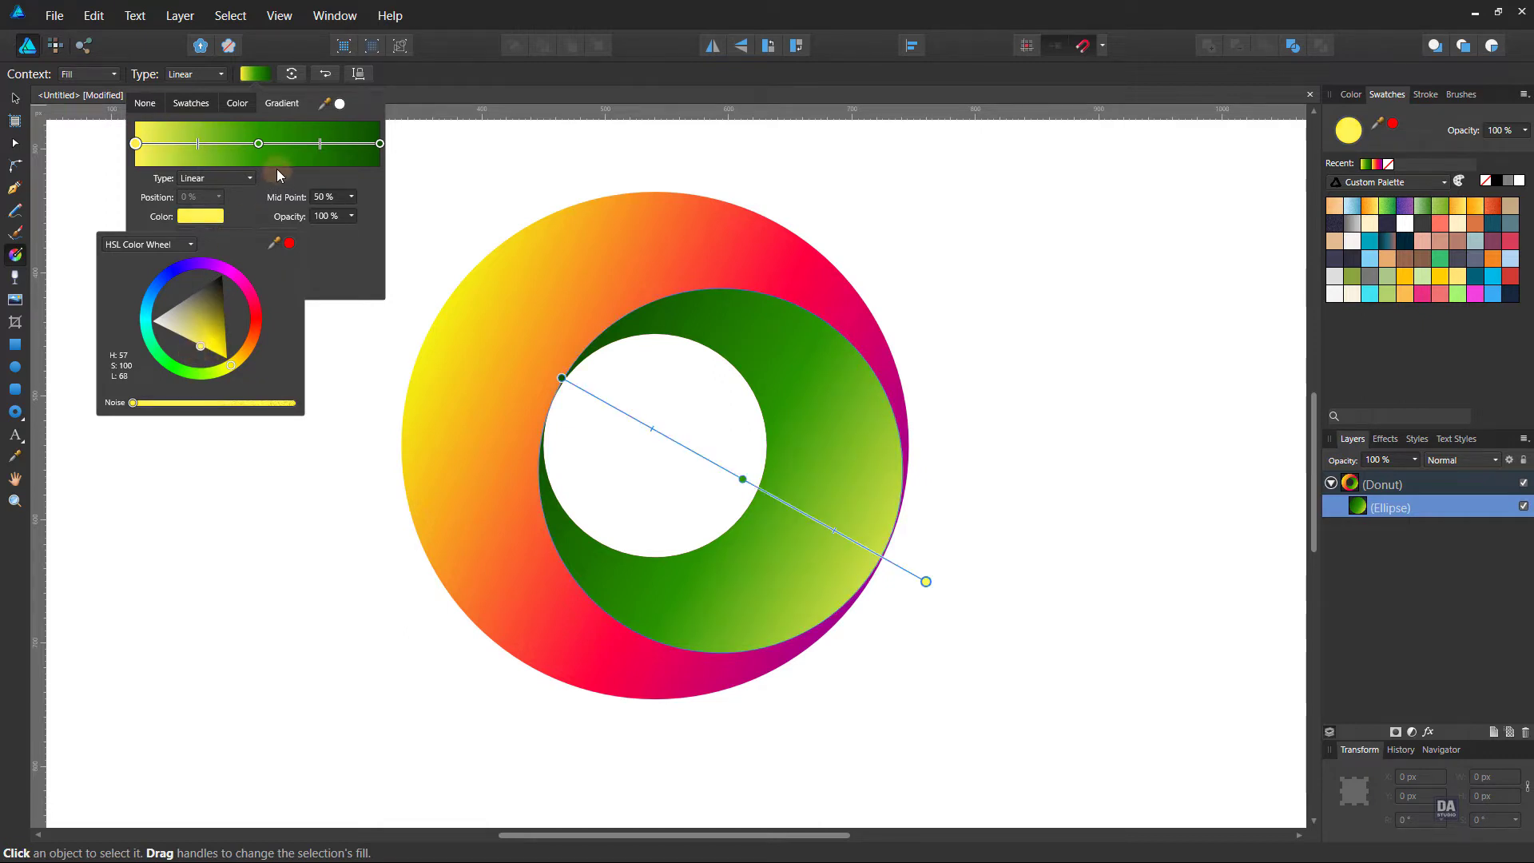
- Make the end stop nearly black and darken the middle green stop
click(377, 143)
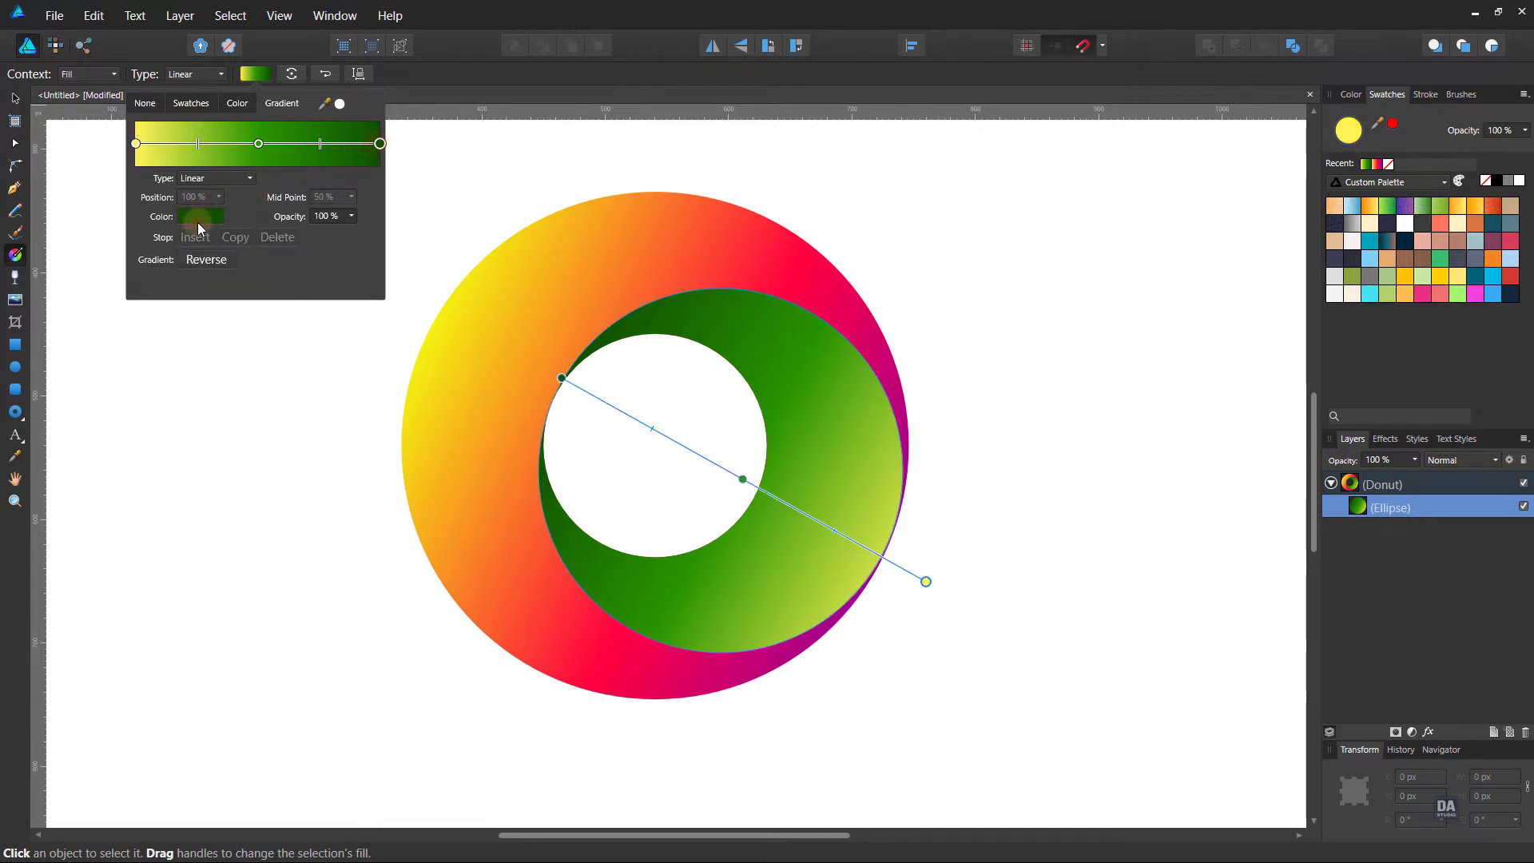
click(198, 224)
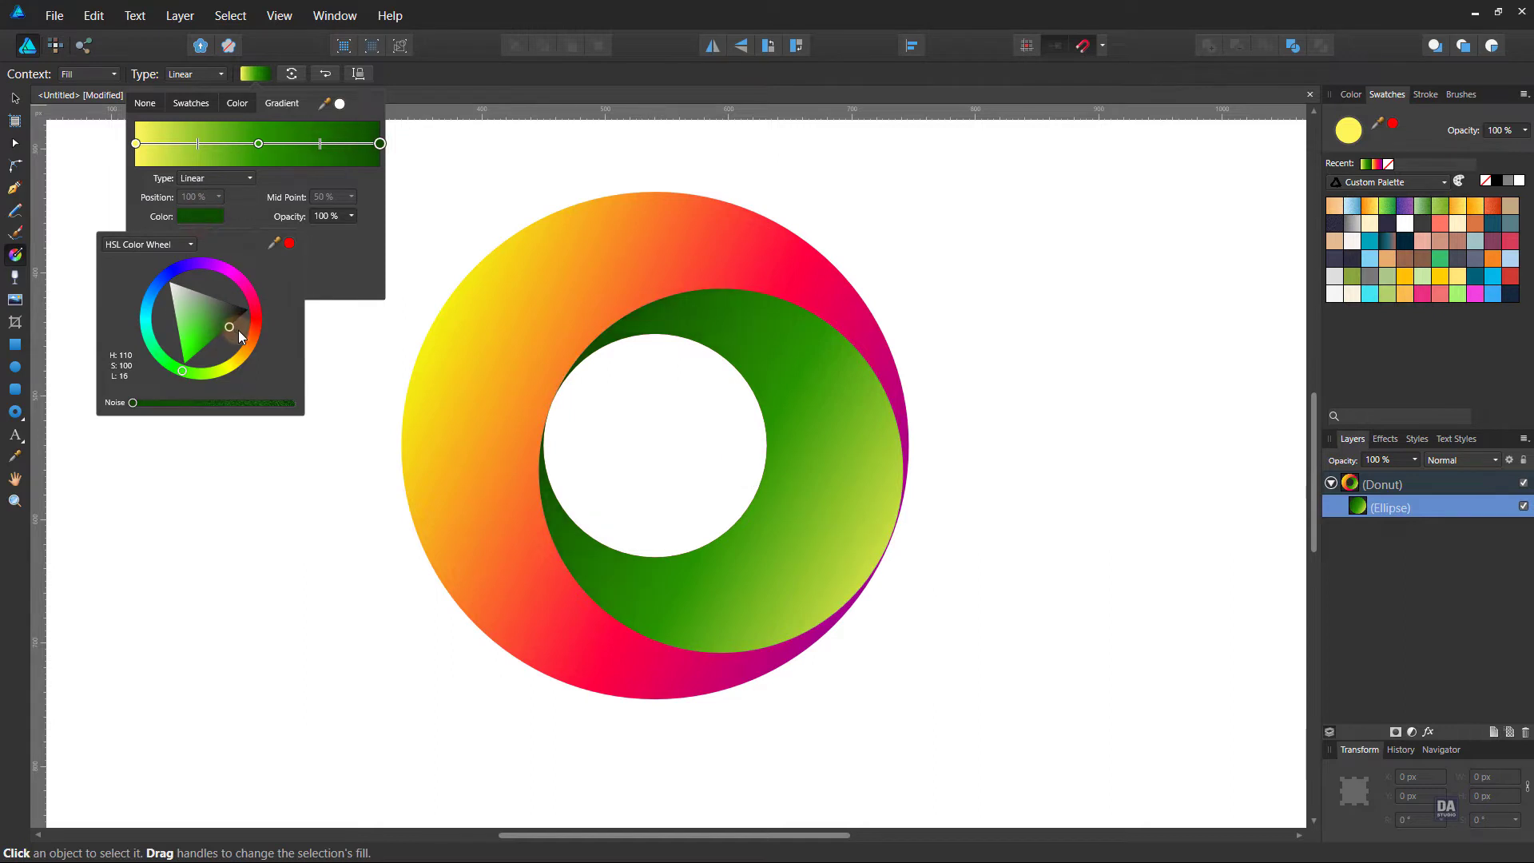
drag(238, 330, 244, 329)
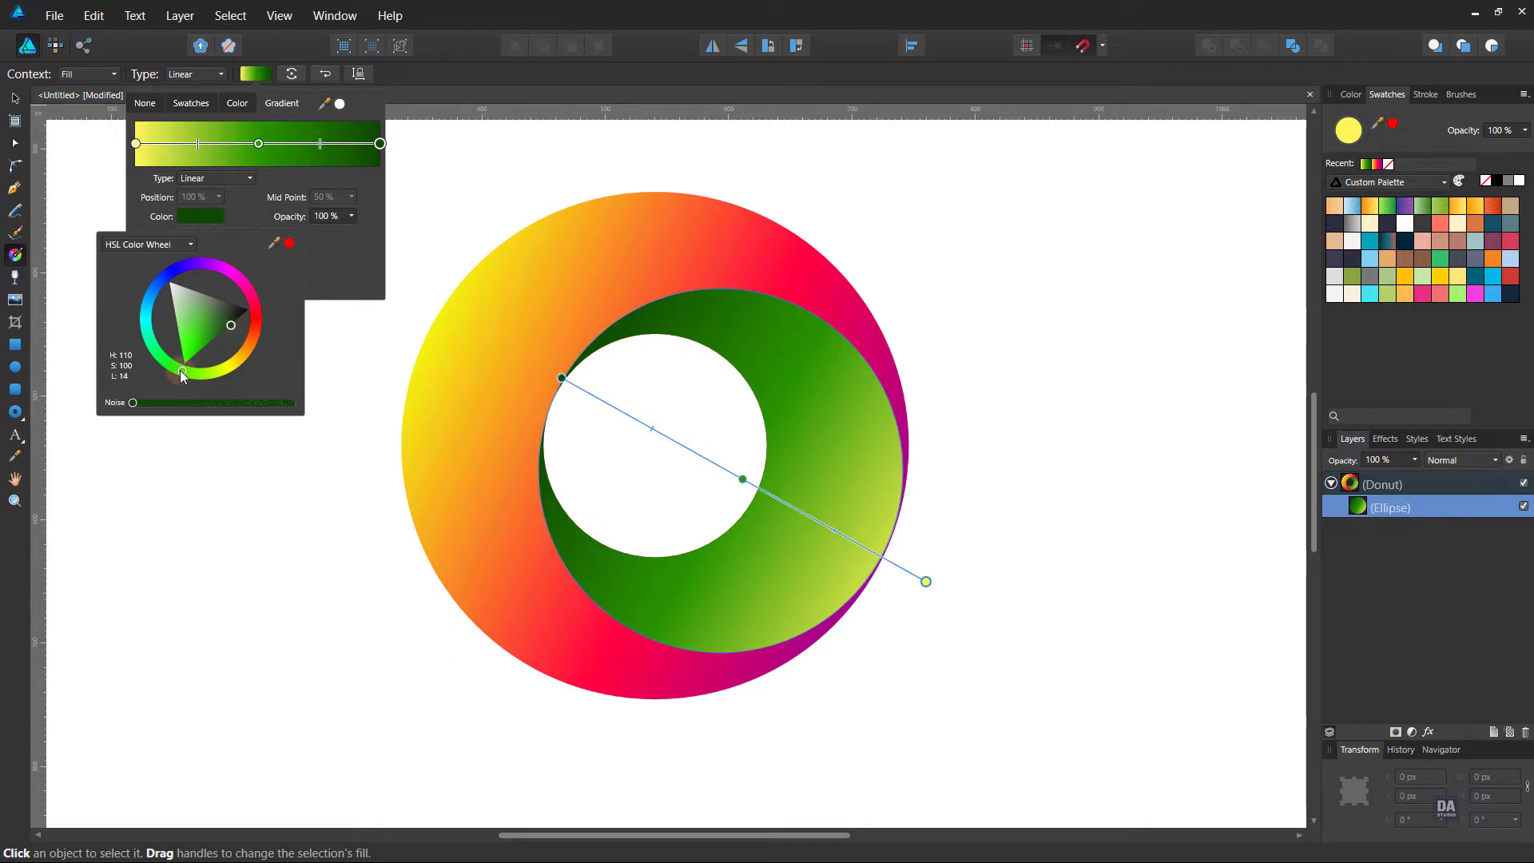
drag(228, 321, 243, 299)
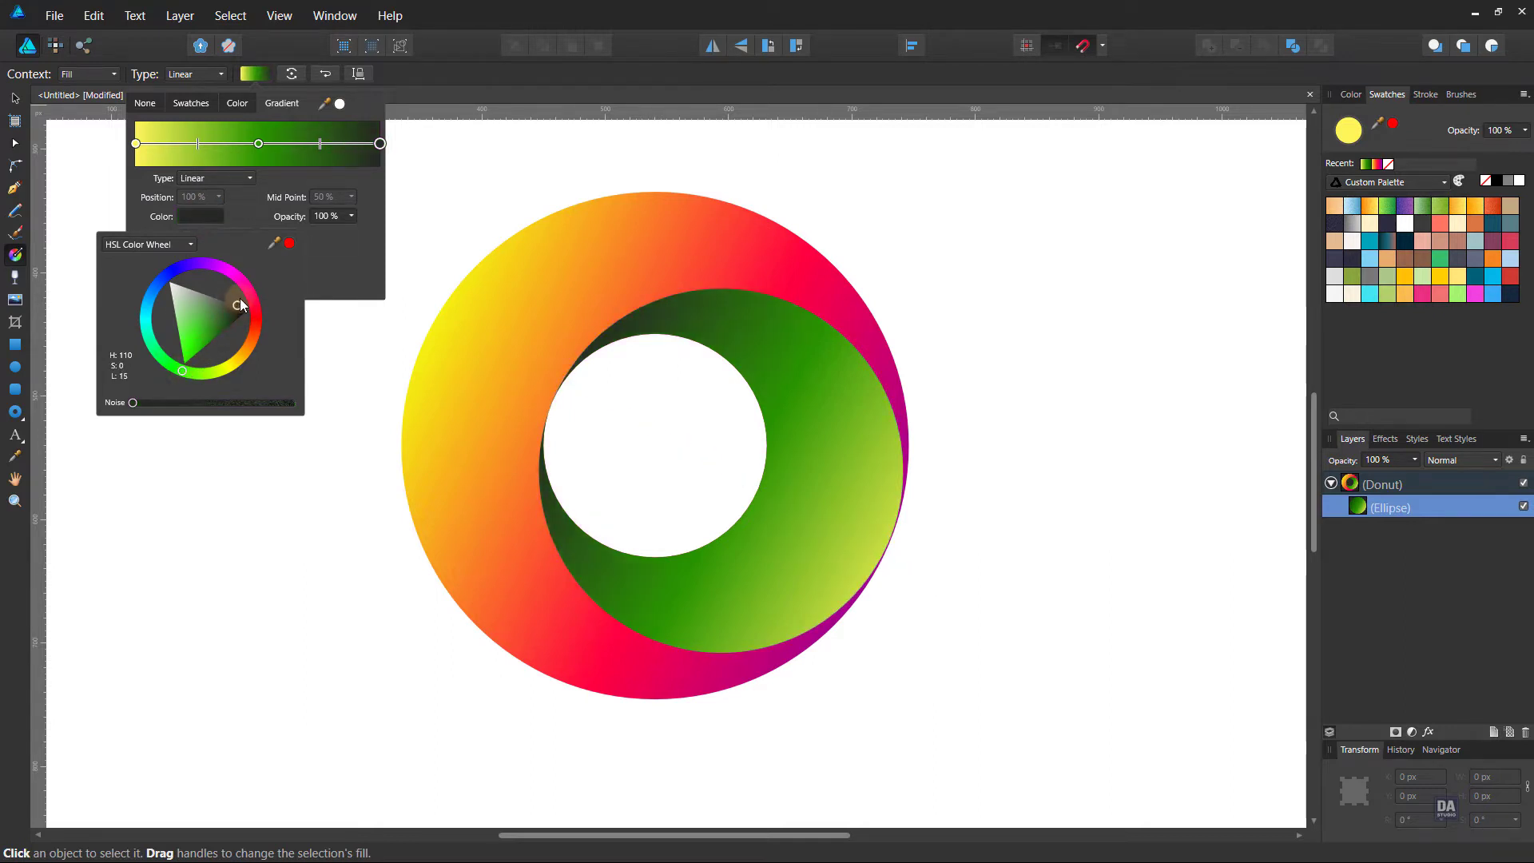
click(258, 143)
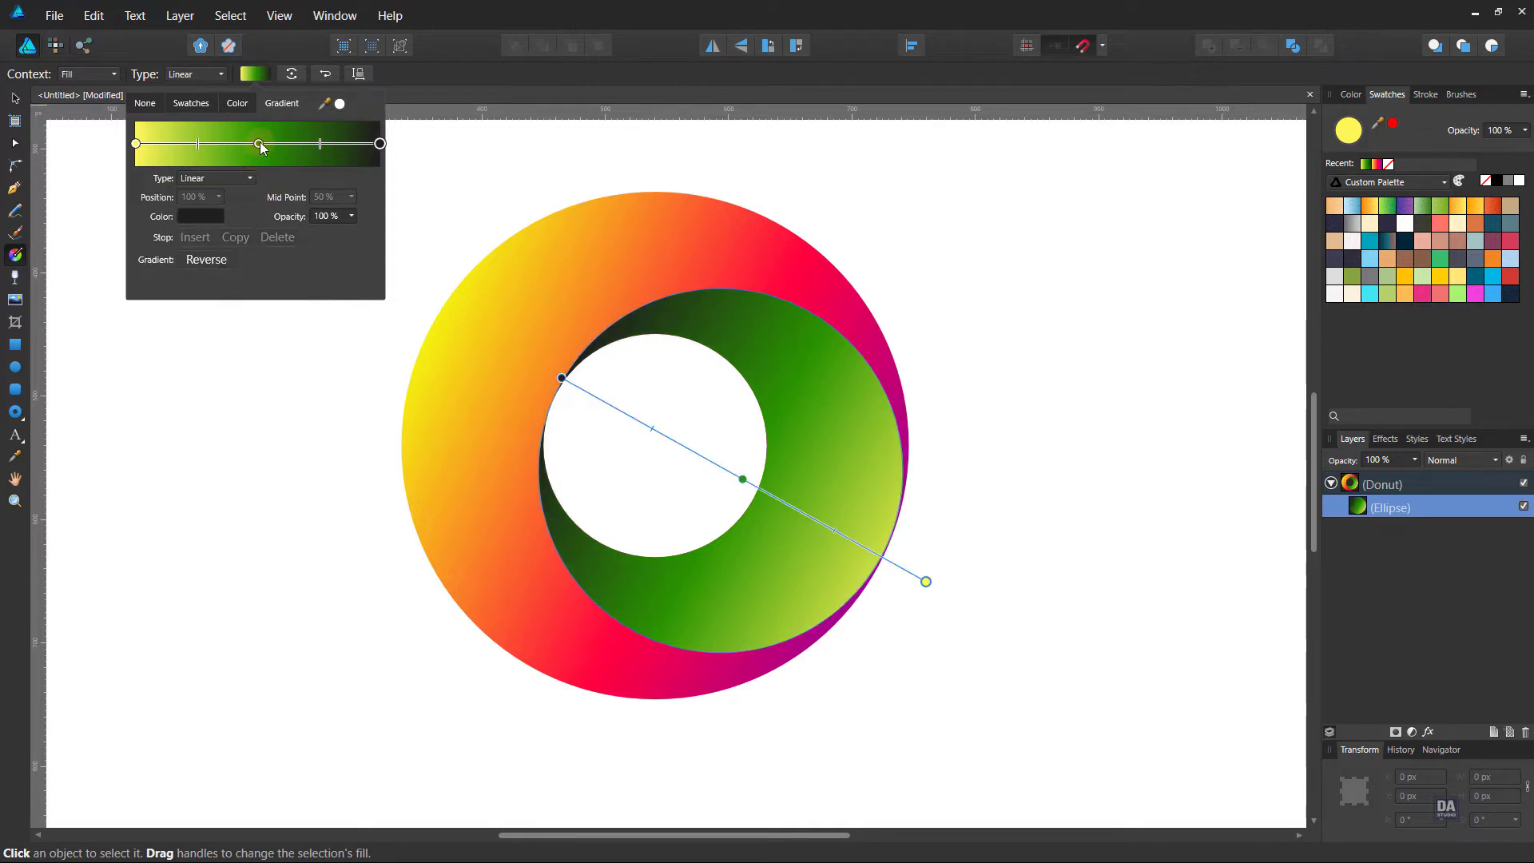
click(198, 216)
drag(217, 337, 209, 328)
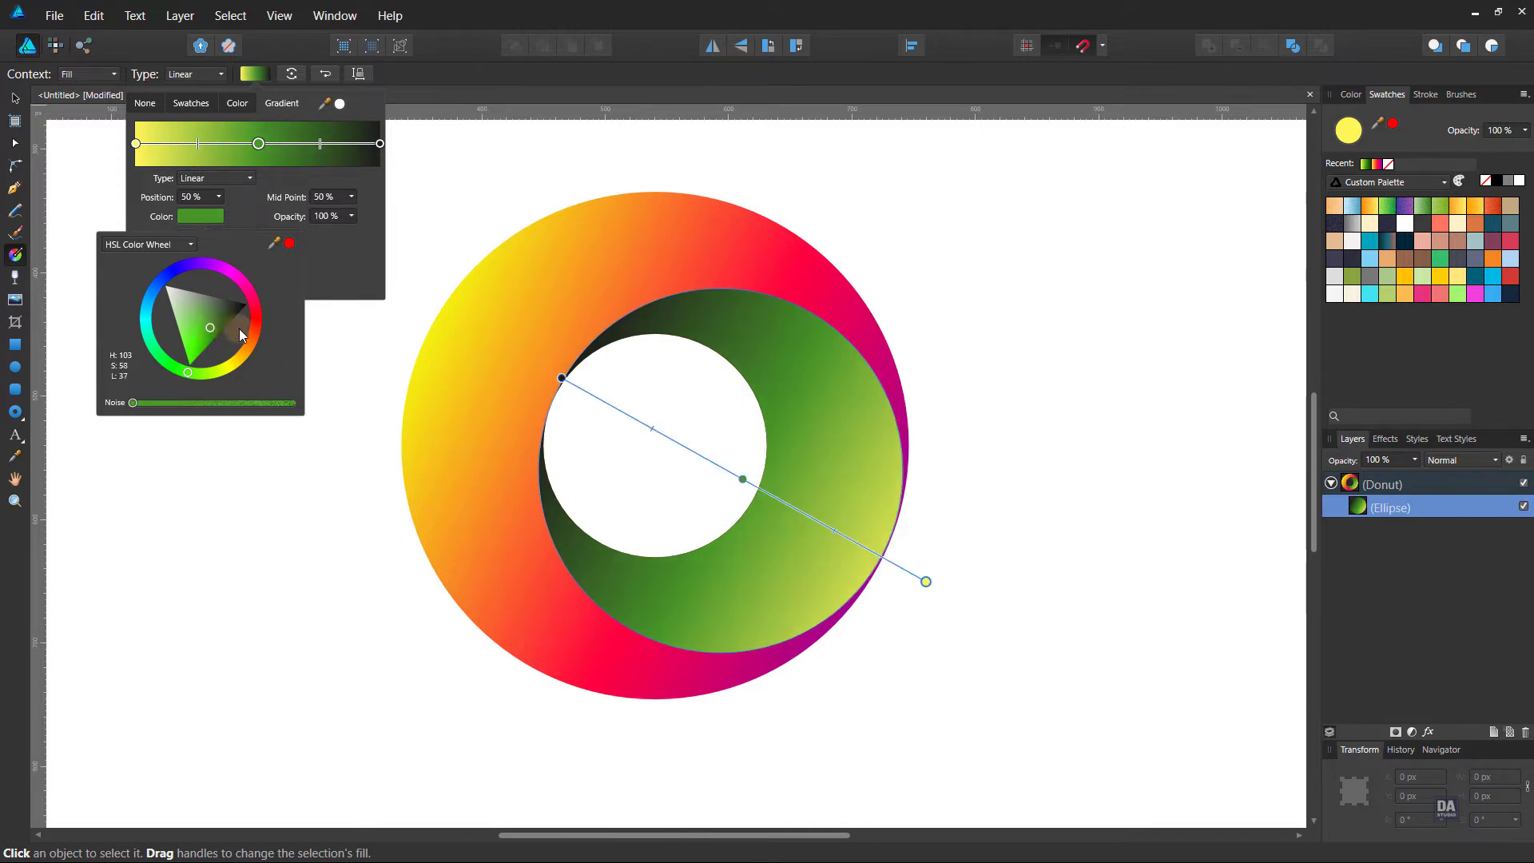
click(401, 289)
key(v)
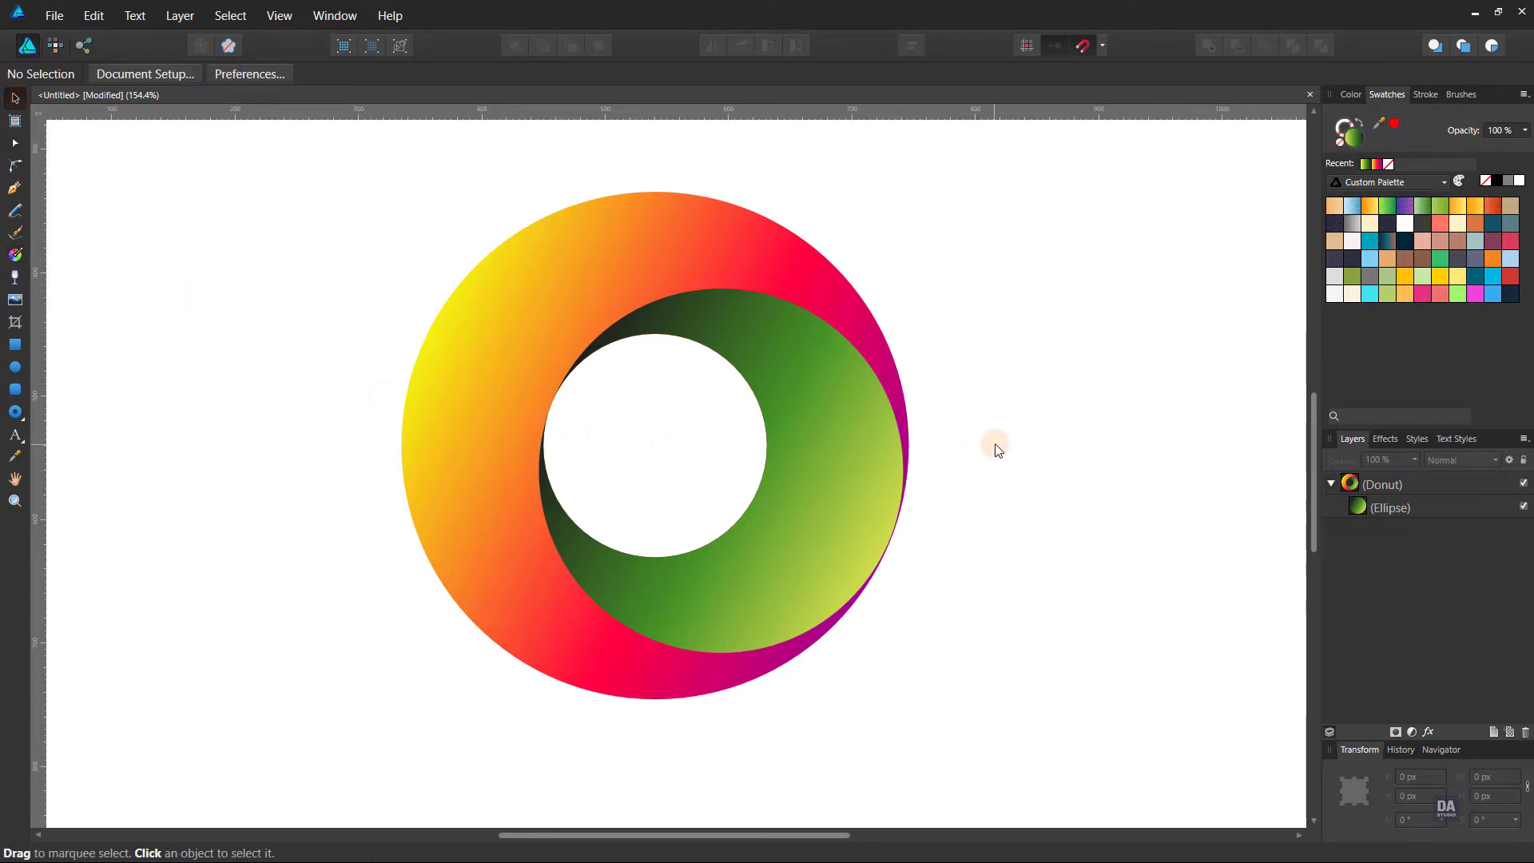
- Draw a no-fill, black-outlined circle tracing the donut's outer edge
click(14, 371)
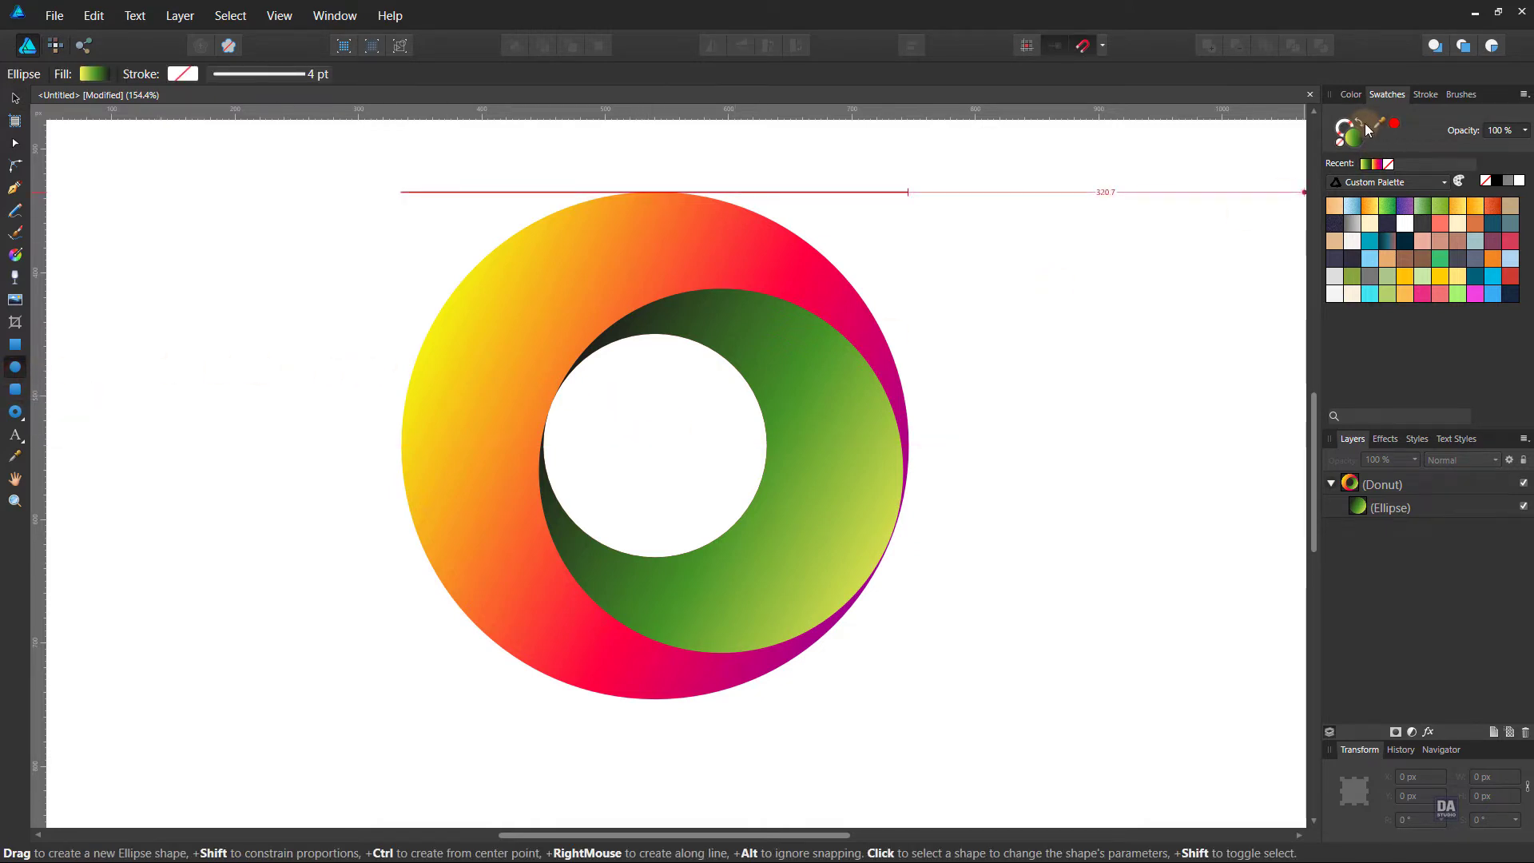
click(1499, 183)
click(1360, 122)
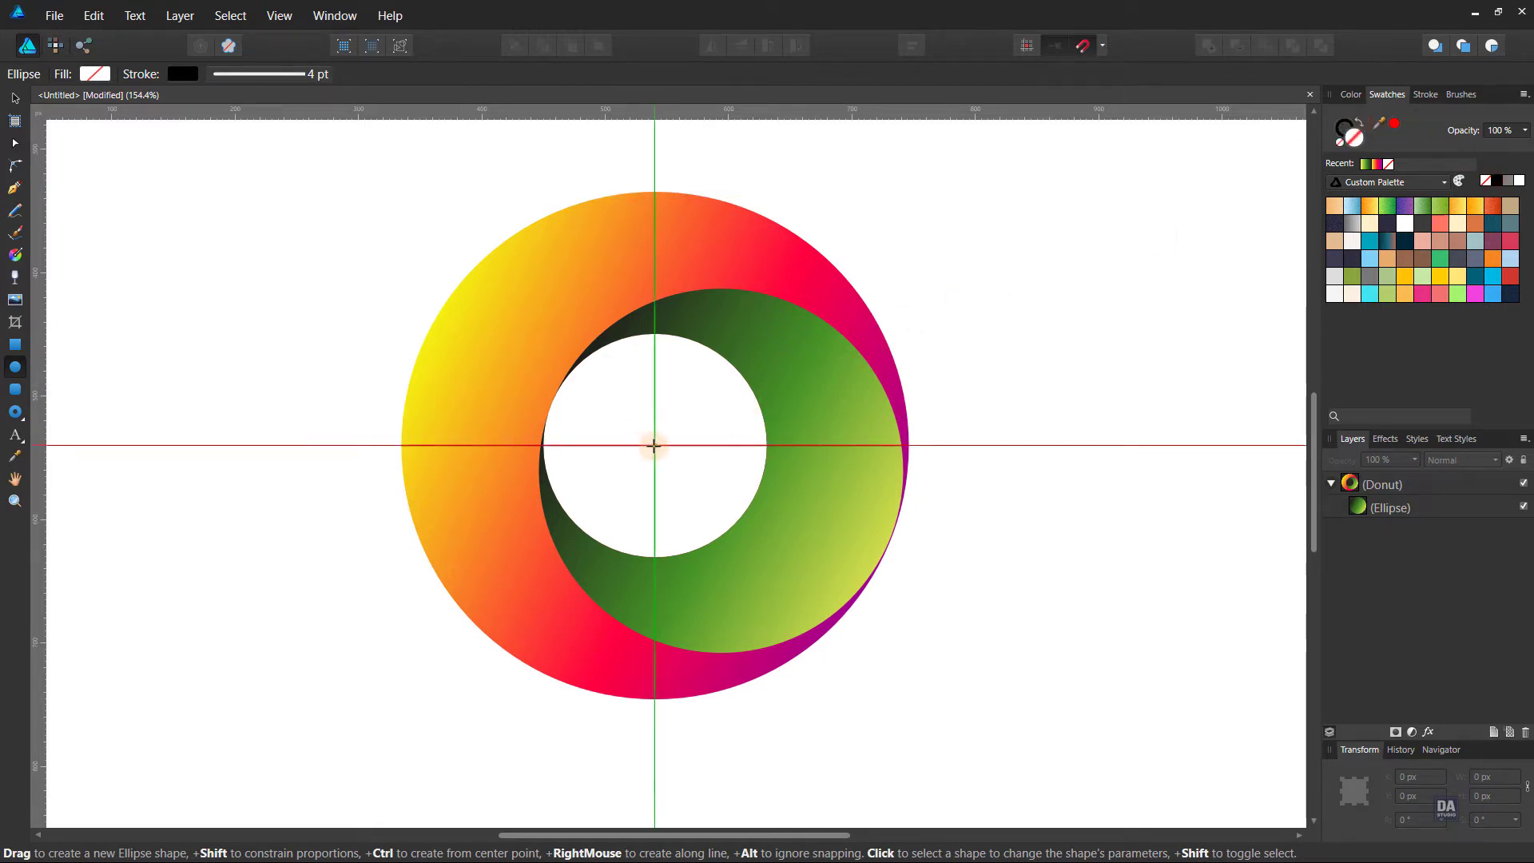
drag(655, 445, 1093, 696)
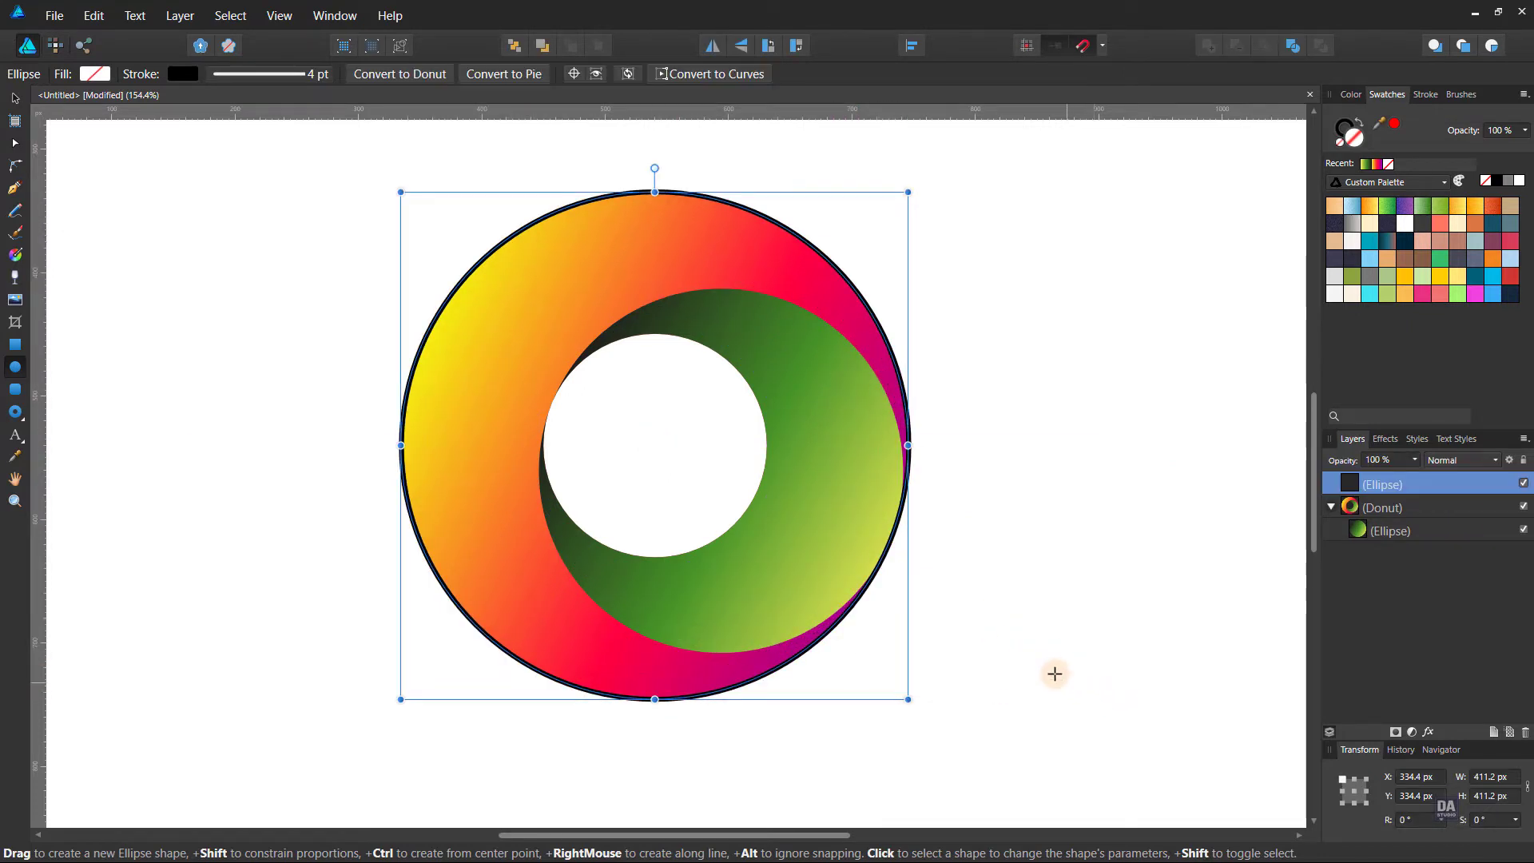
- Duplicate the outline circle and resize the copy to 359.1 px, meeting the donut's right edge
key(v)
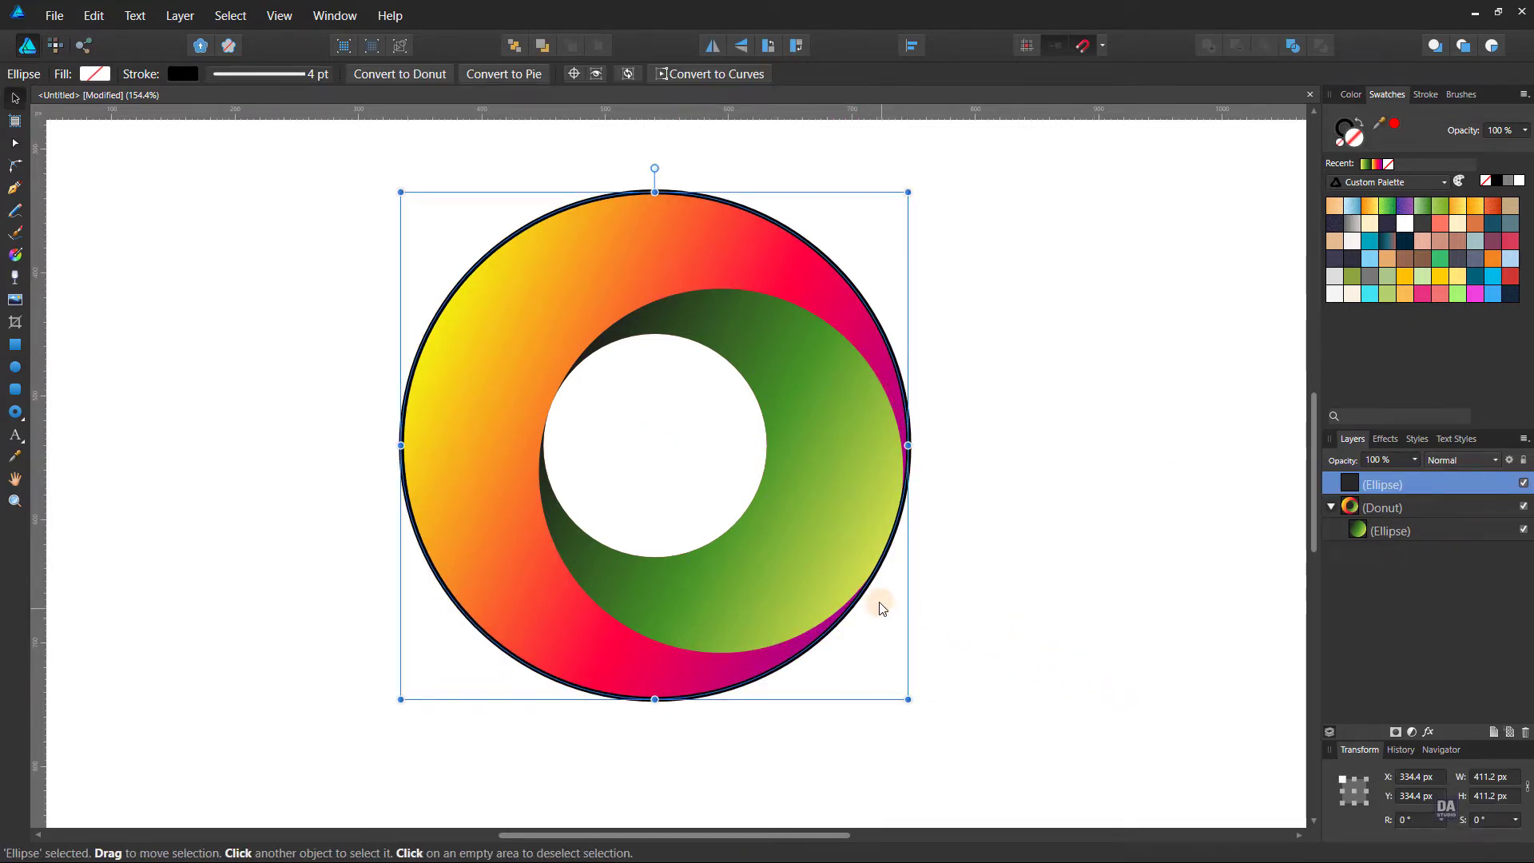
drag(869, 596, 917, 639)
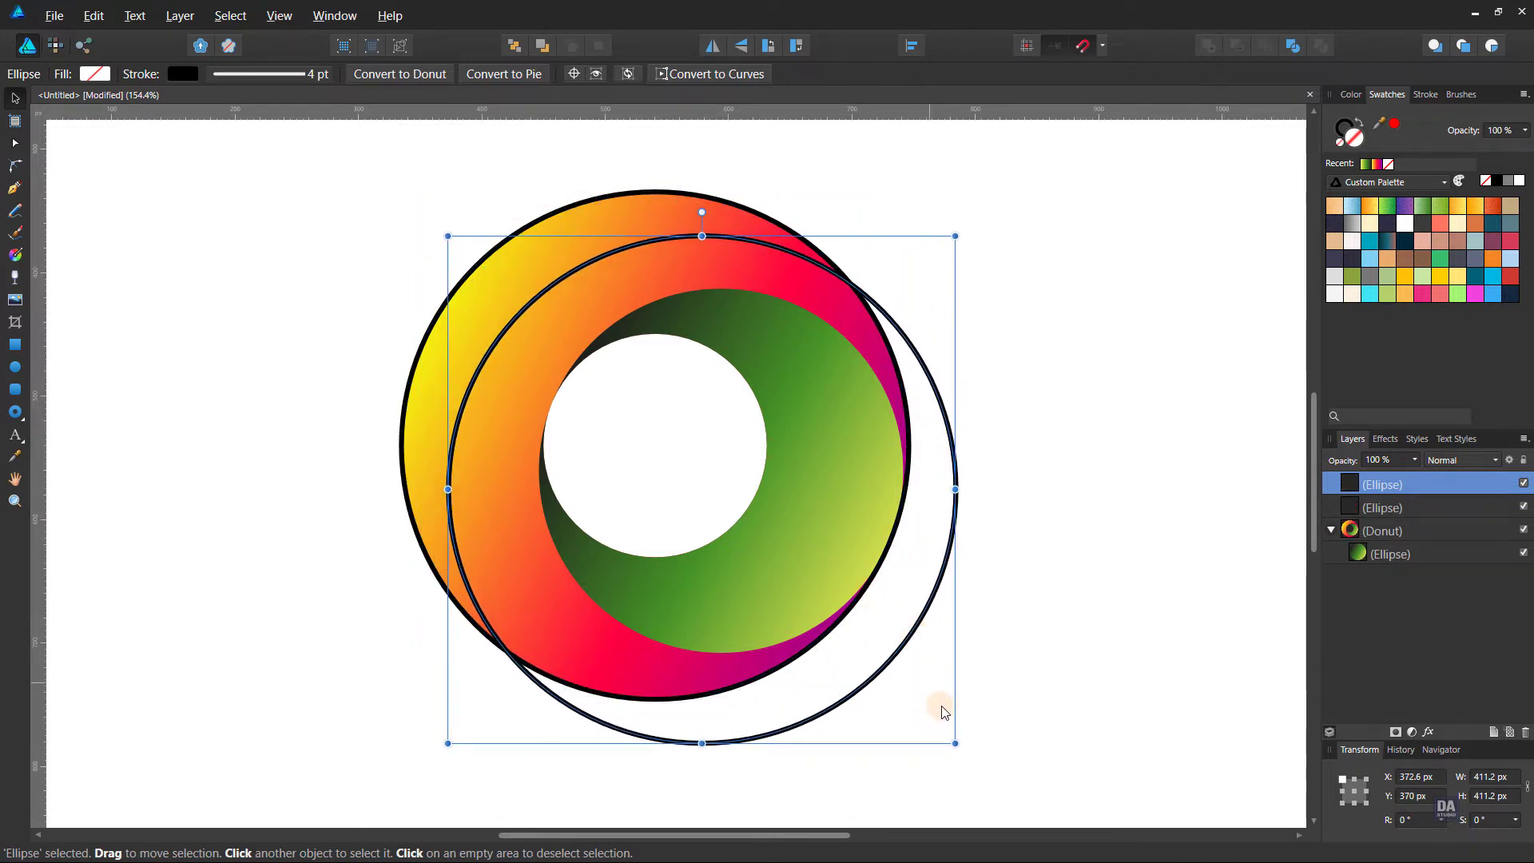
drag(955, 743, 906, 678)
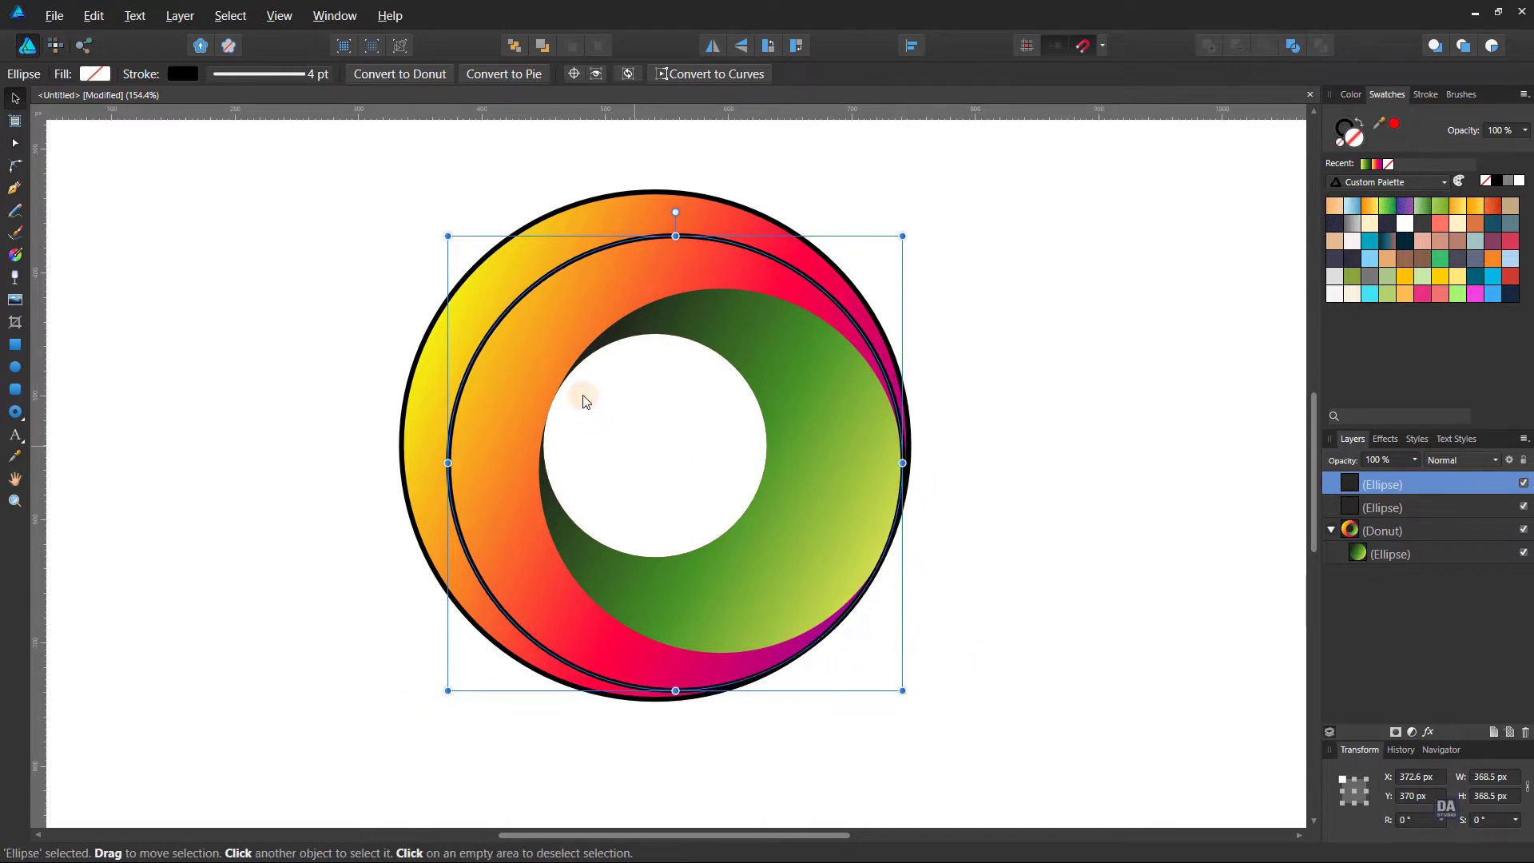
drag(448, 236, 468, 250)
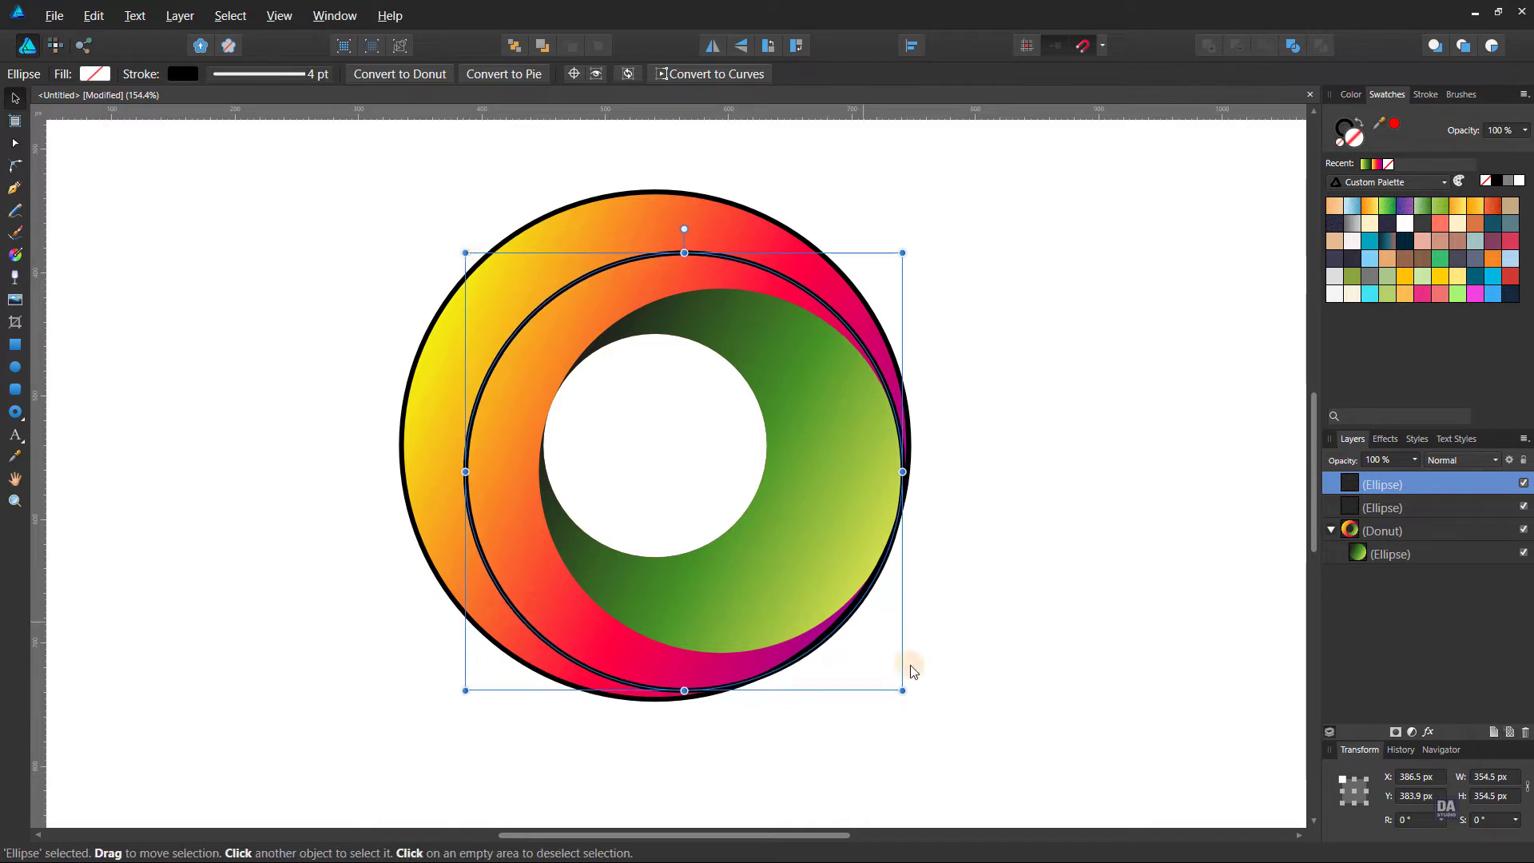
drag(900, 683, 900, 680)
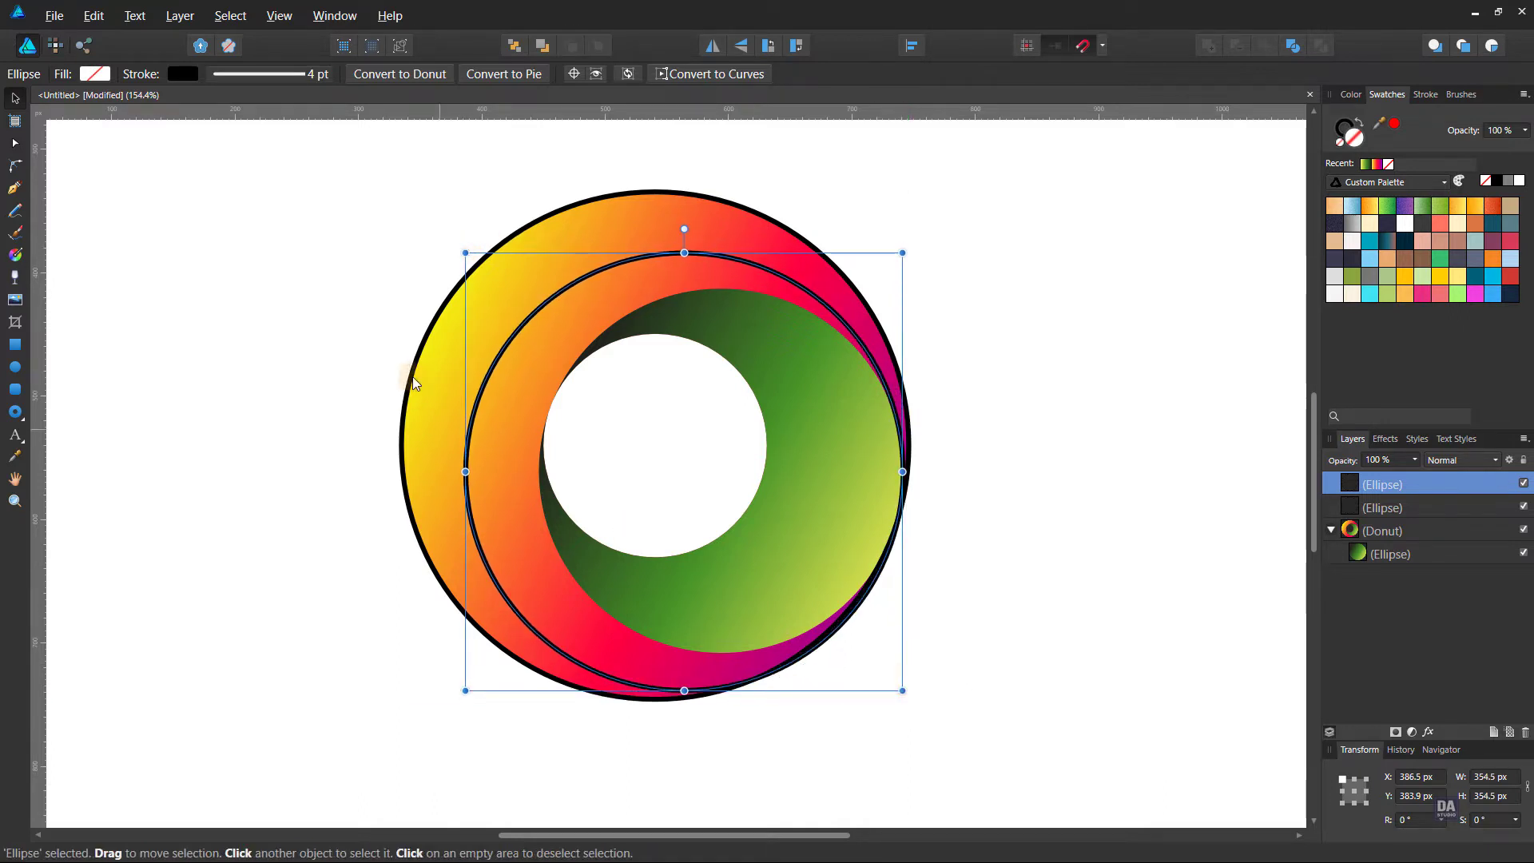
drag(902, 255, 903, 251)
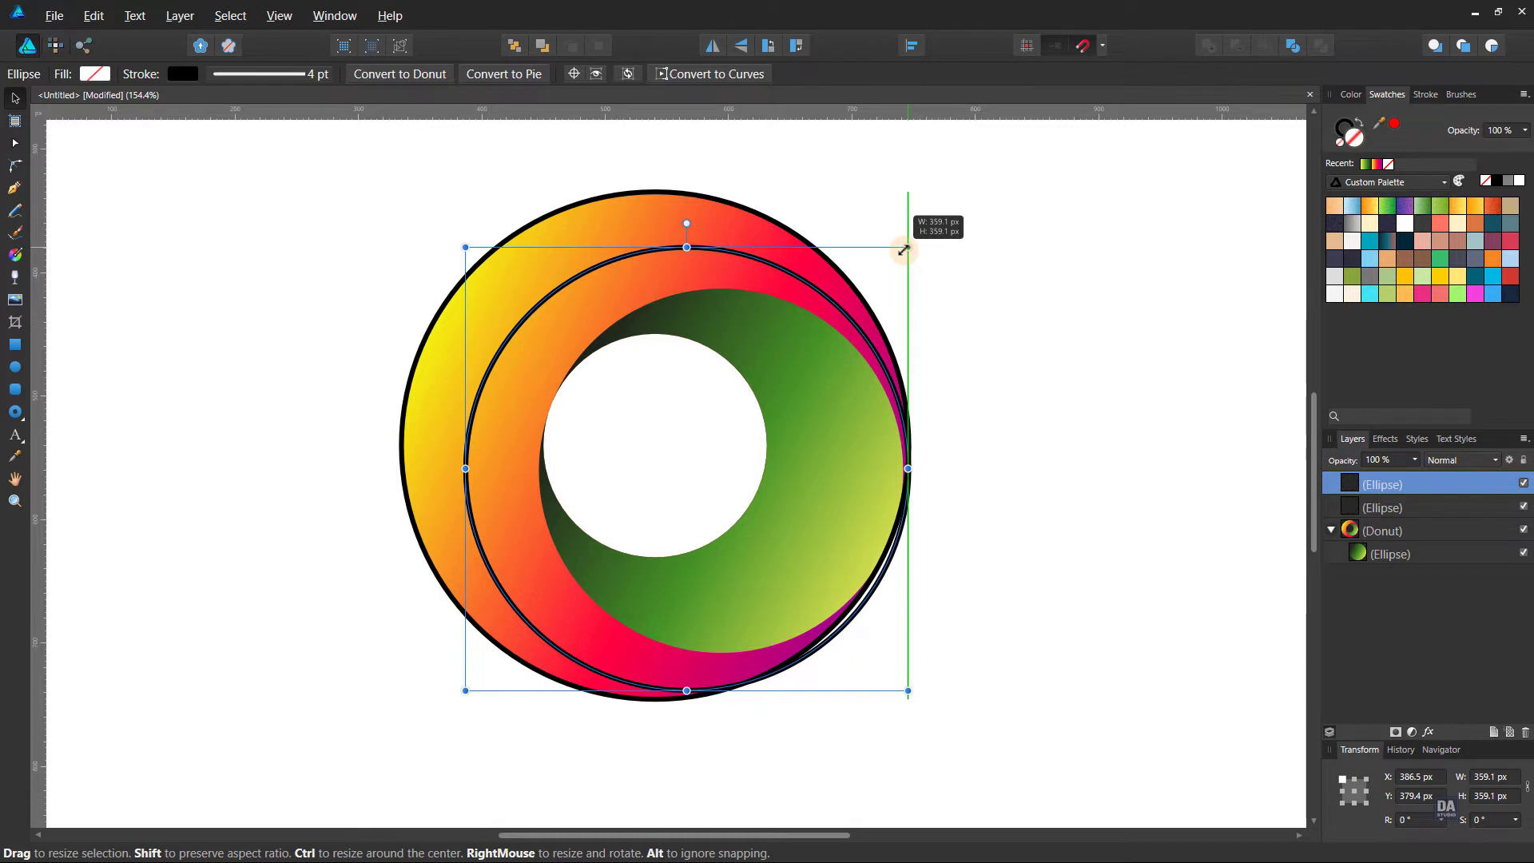
drag(904, 250, 898, 251)
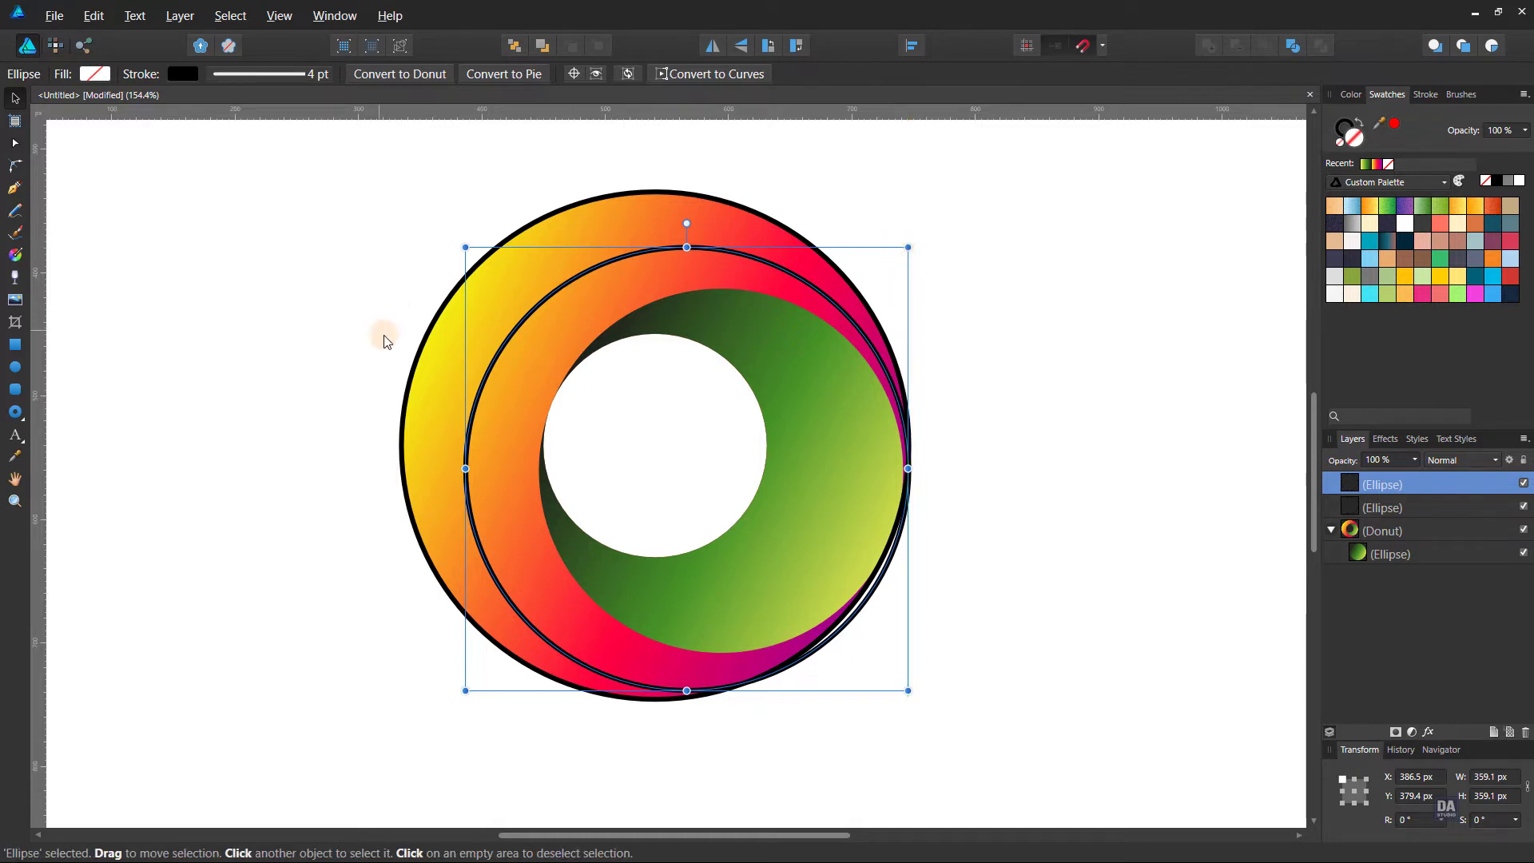
shift+click(419, 355)
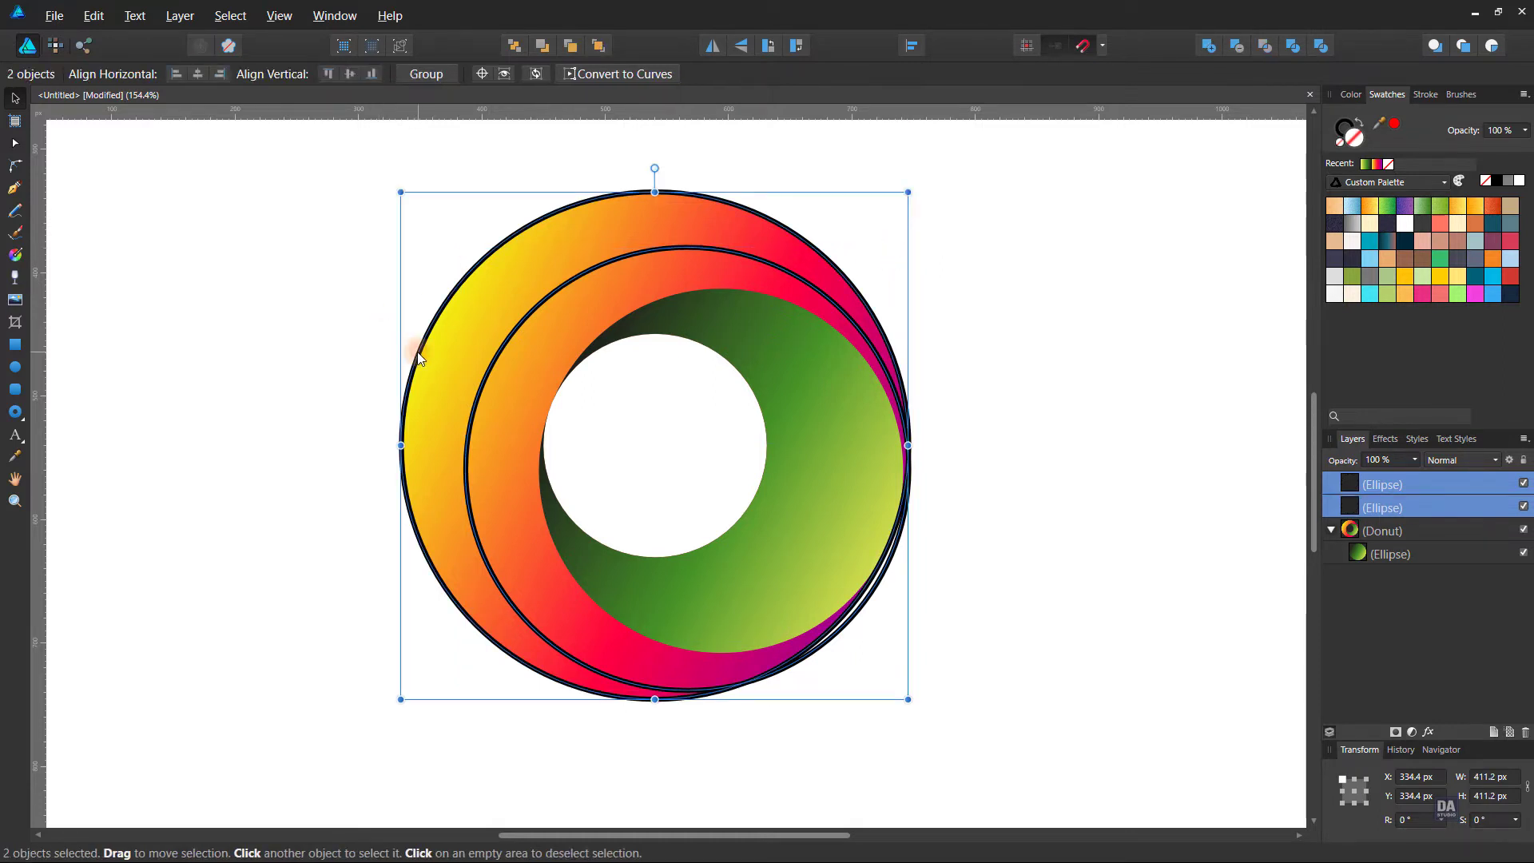
- Fill both circles black, subtract them into a crescent, and move it over the donut's left edge
drag(419, 355, 803, 375)
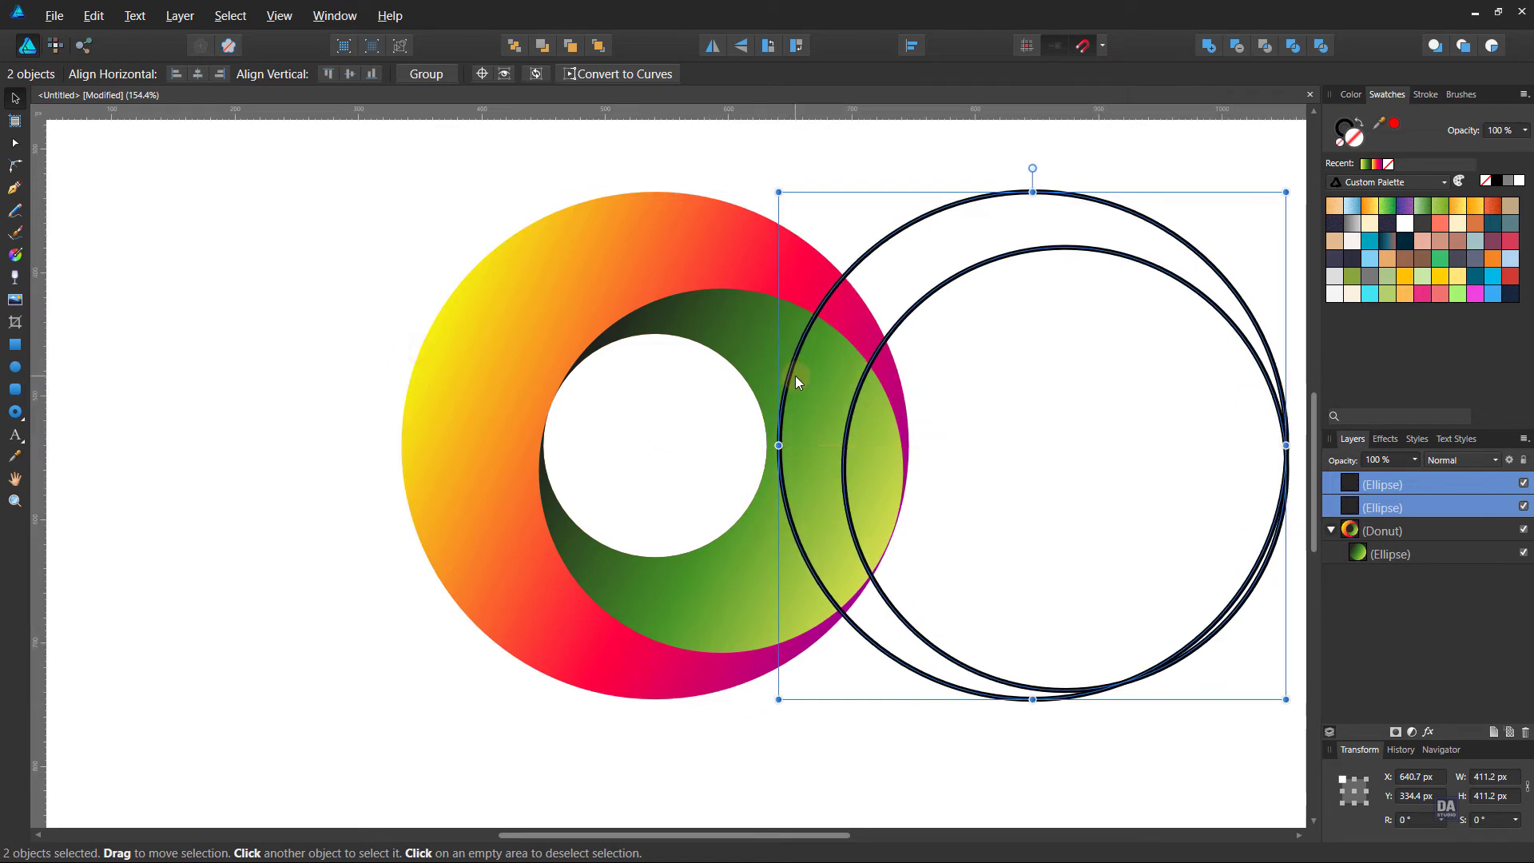
click(1364, 127)
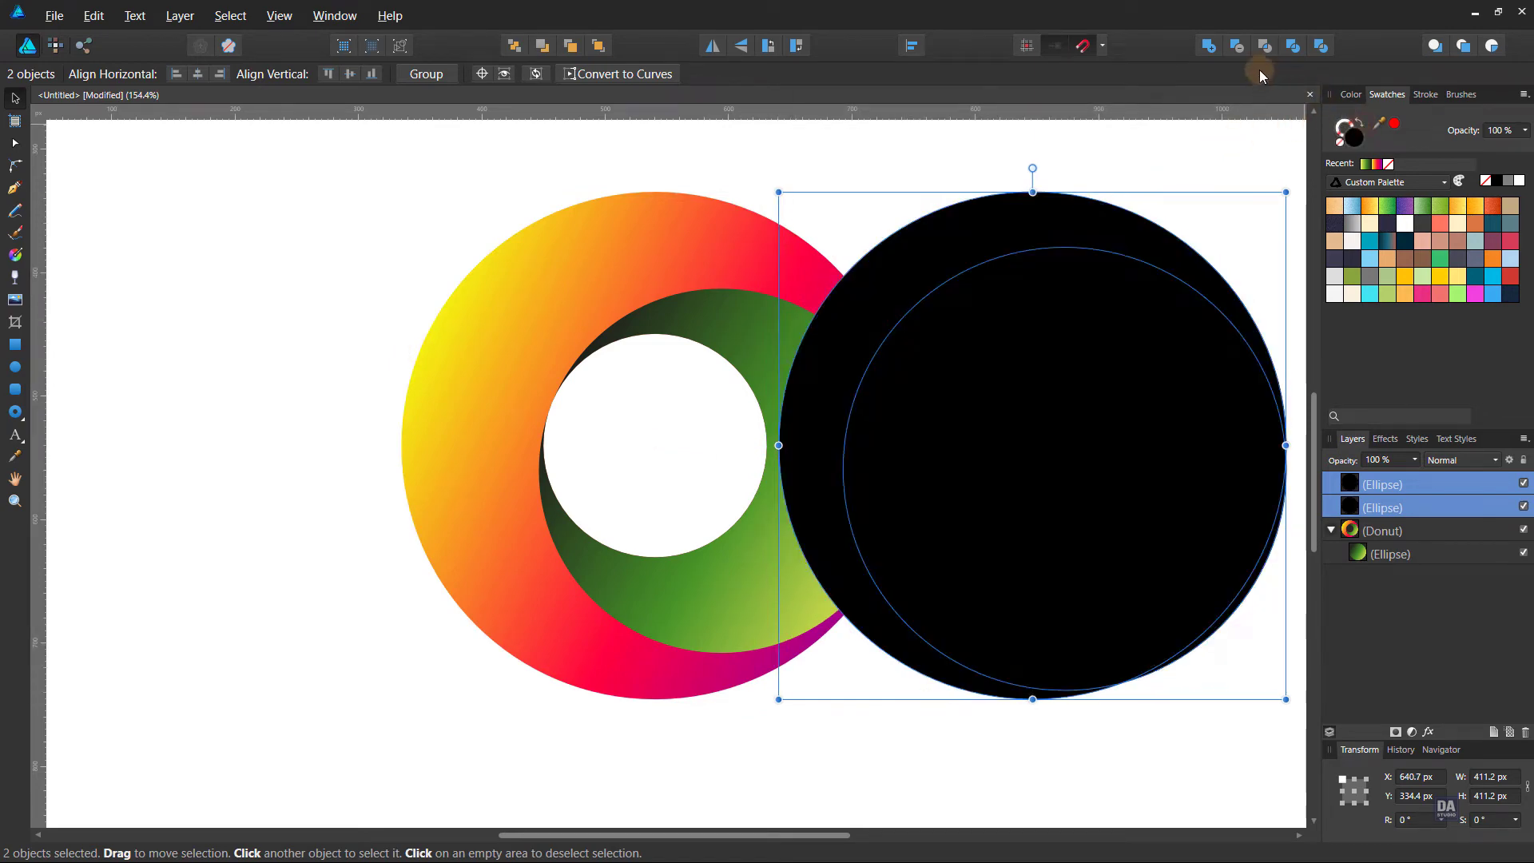
click(1240, 53)
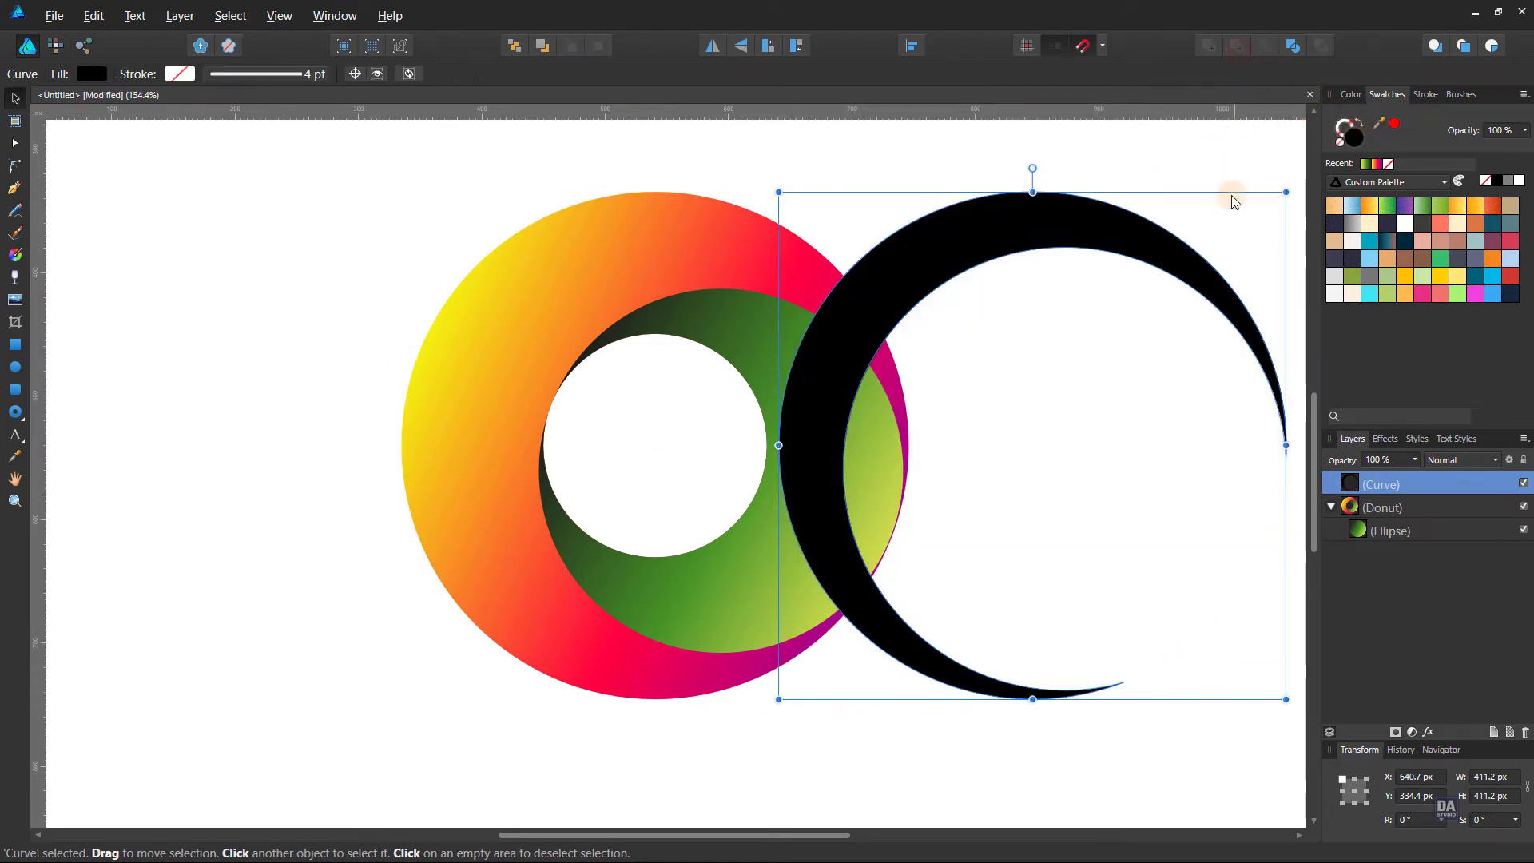
click(1251, 225)
click(1198, 257)
drag(1205, 265, 831, 272)
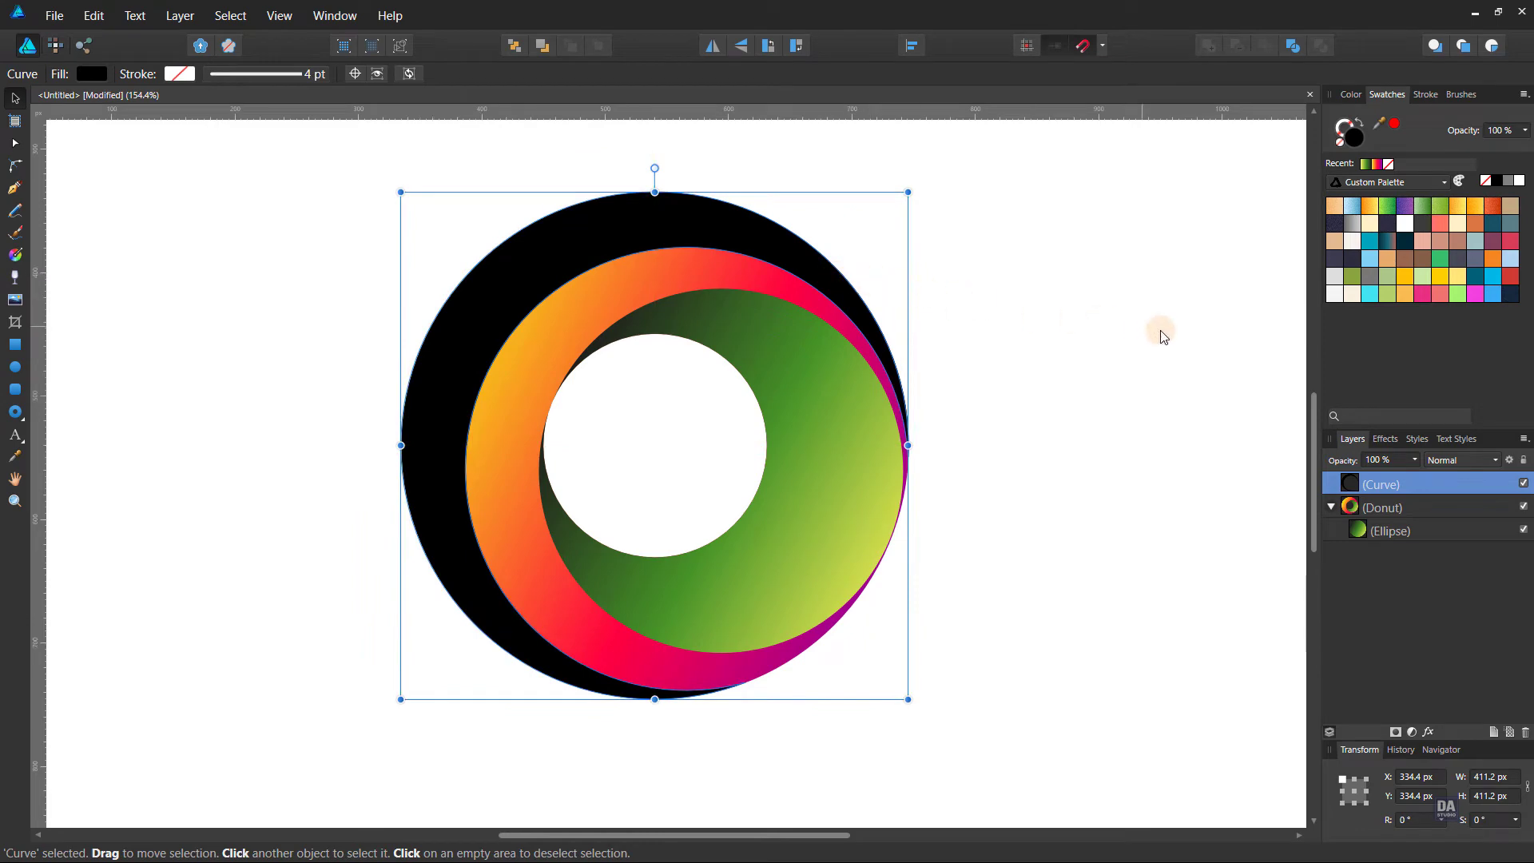
click(1391, 182)
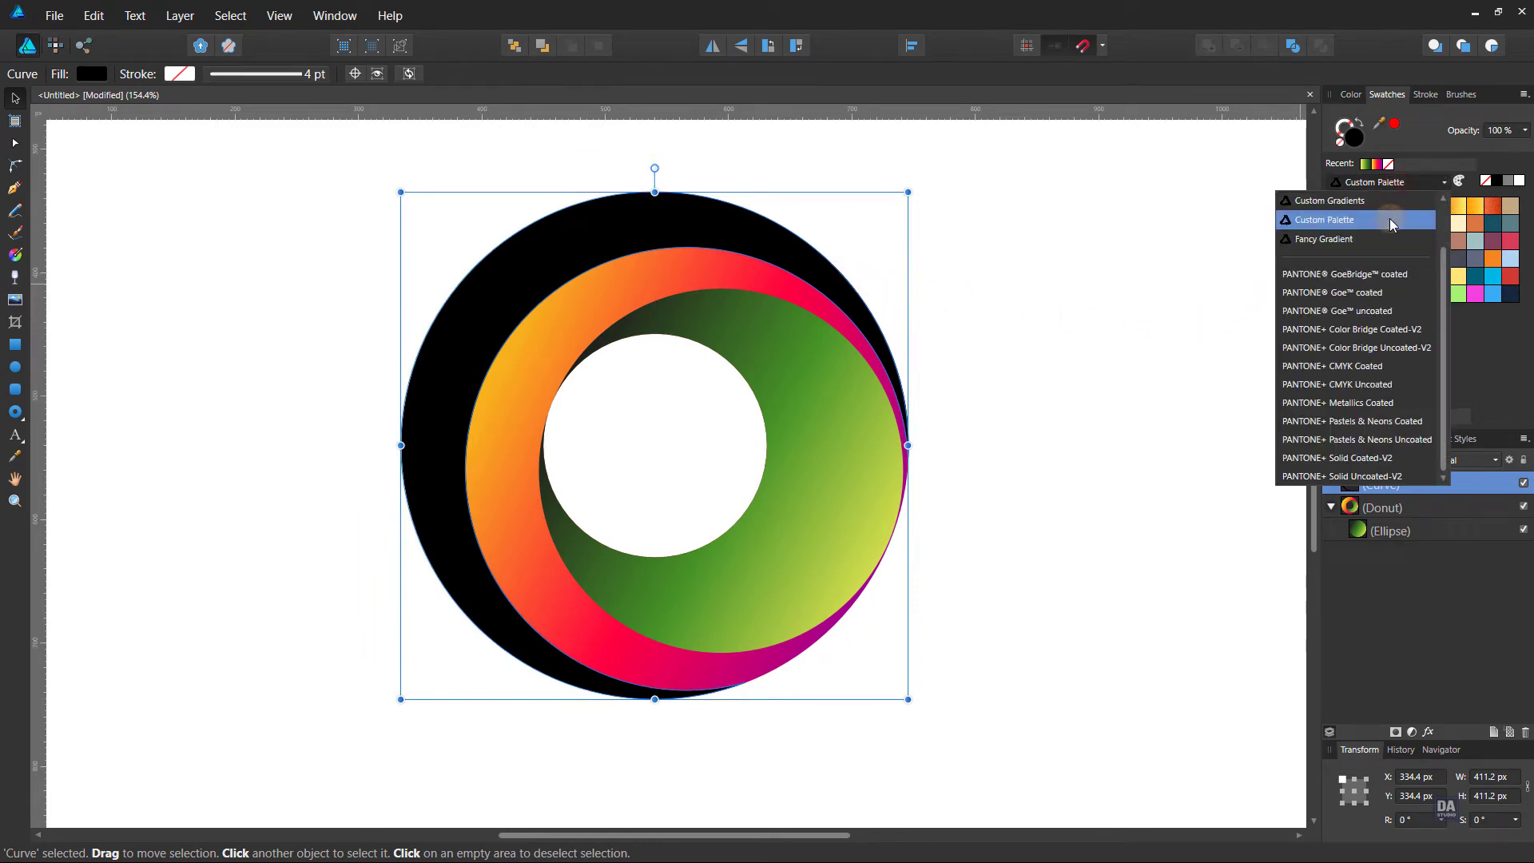
- Fill the crescent with a white-to-transparent gradient running diagonally across it
click(1369, 240)
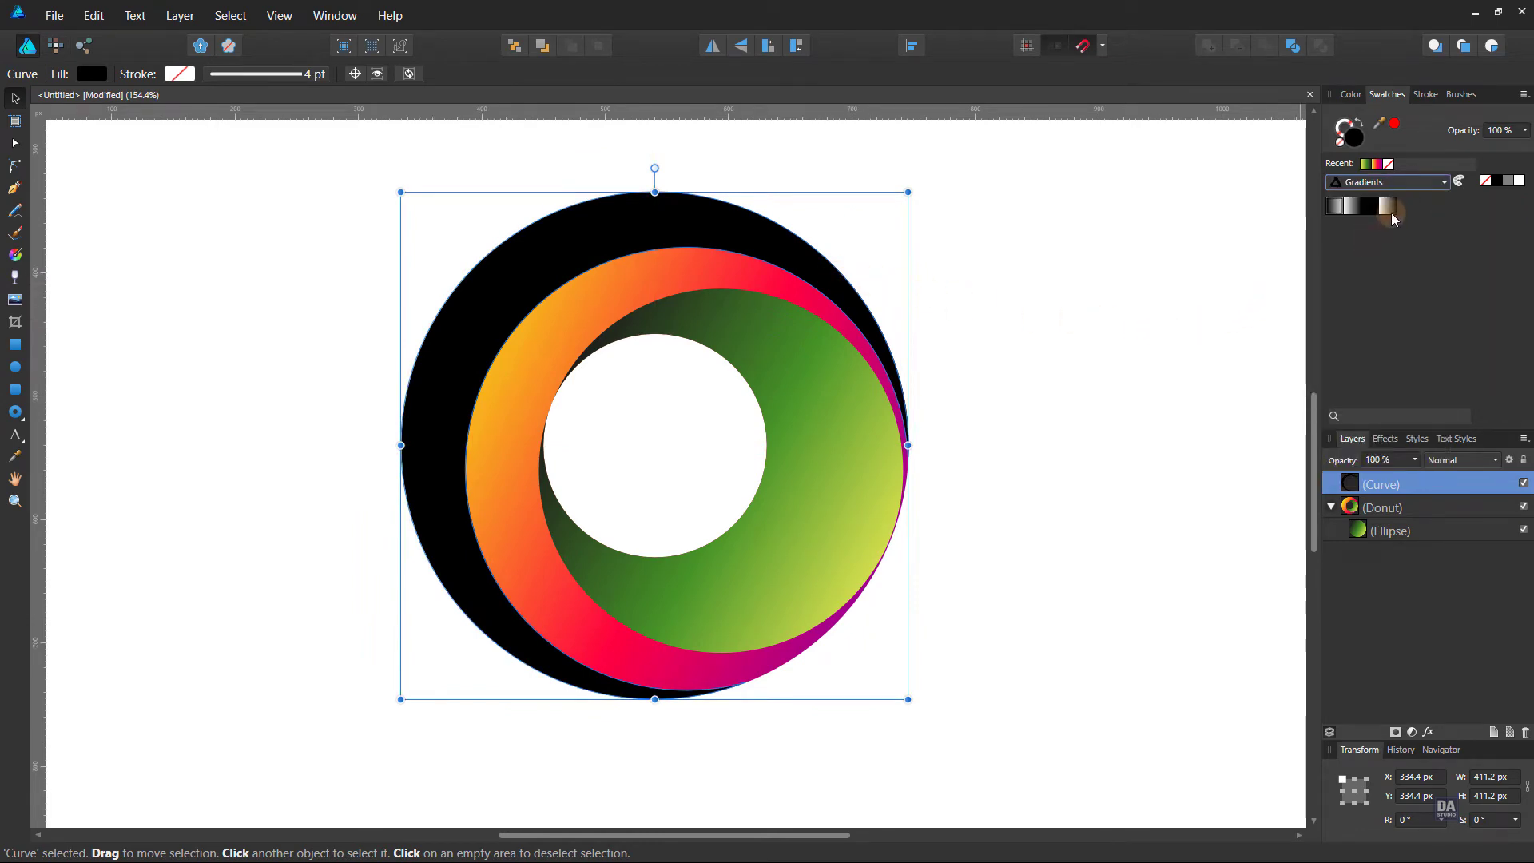
click(1390, 209)
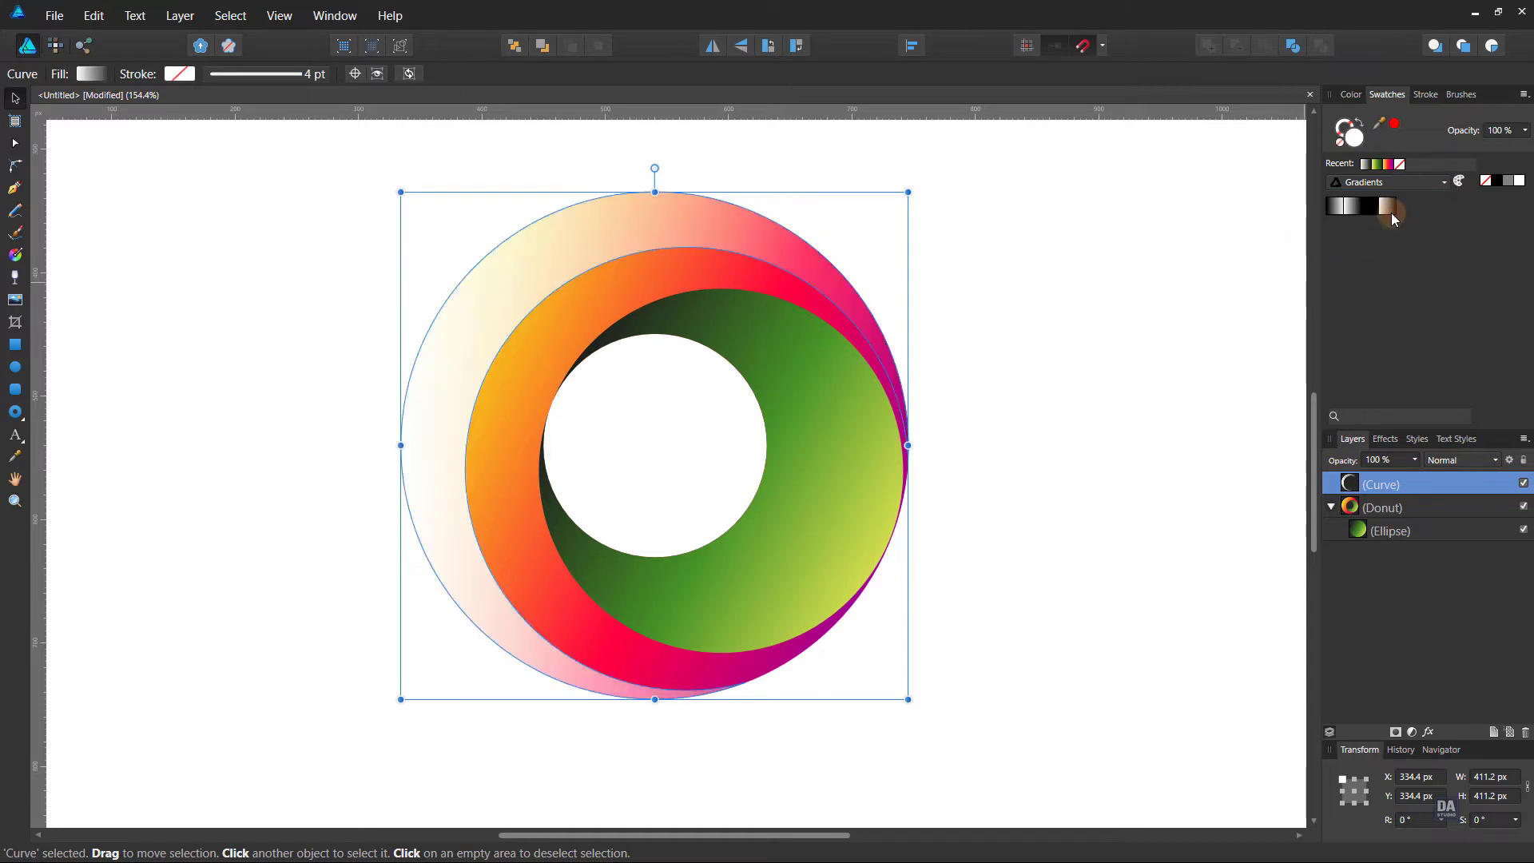
click(16, 255)
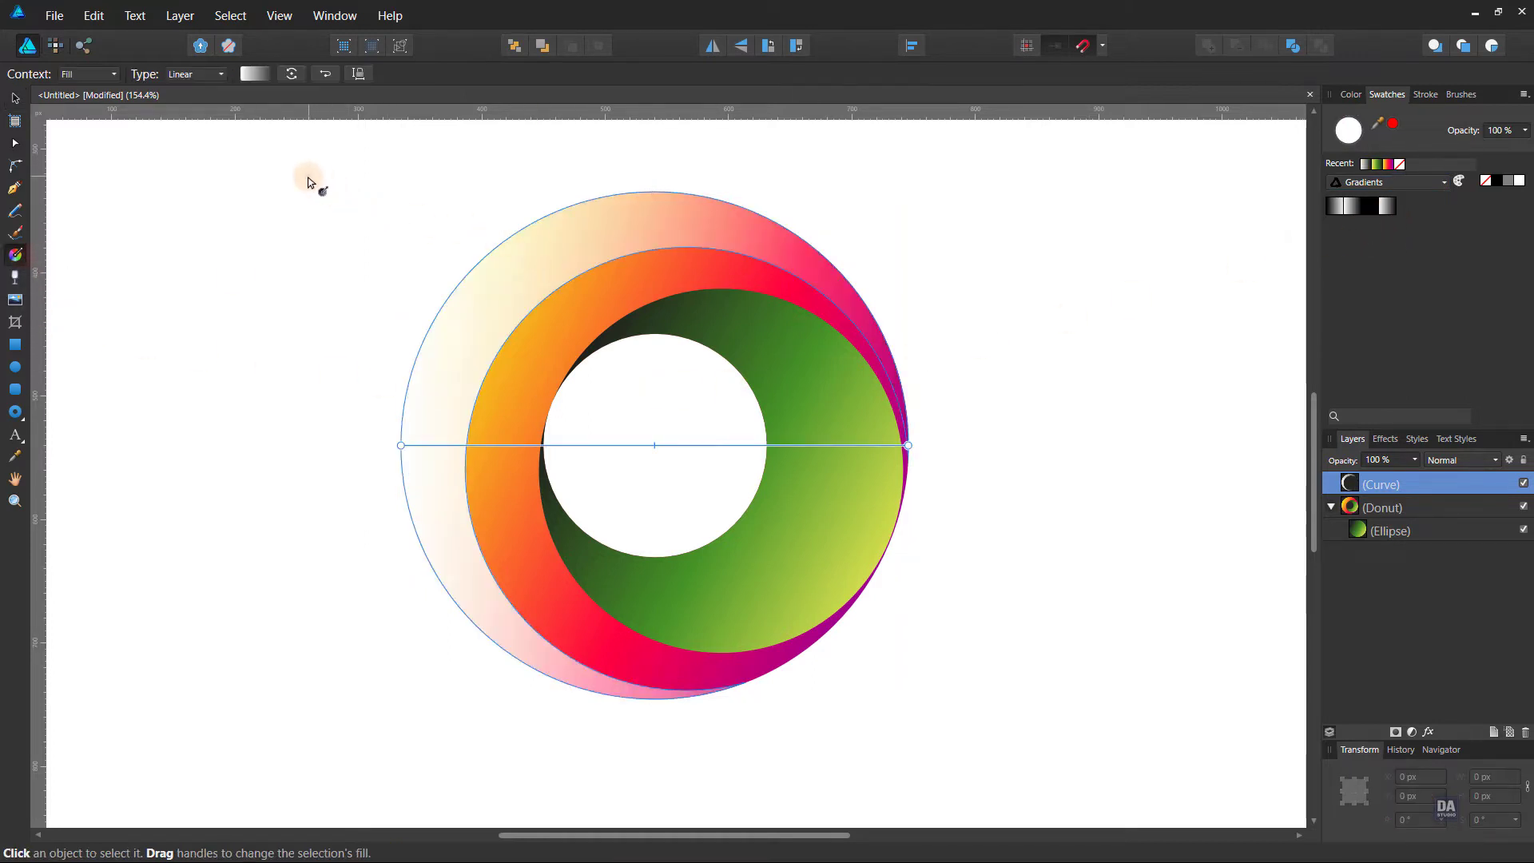
mouse_move(307, 177)
mouse_down()
mouse_move(582, 349)
mouse_move(934, 532)
mouse_up()
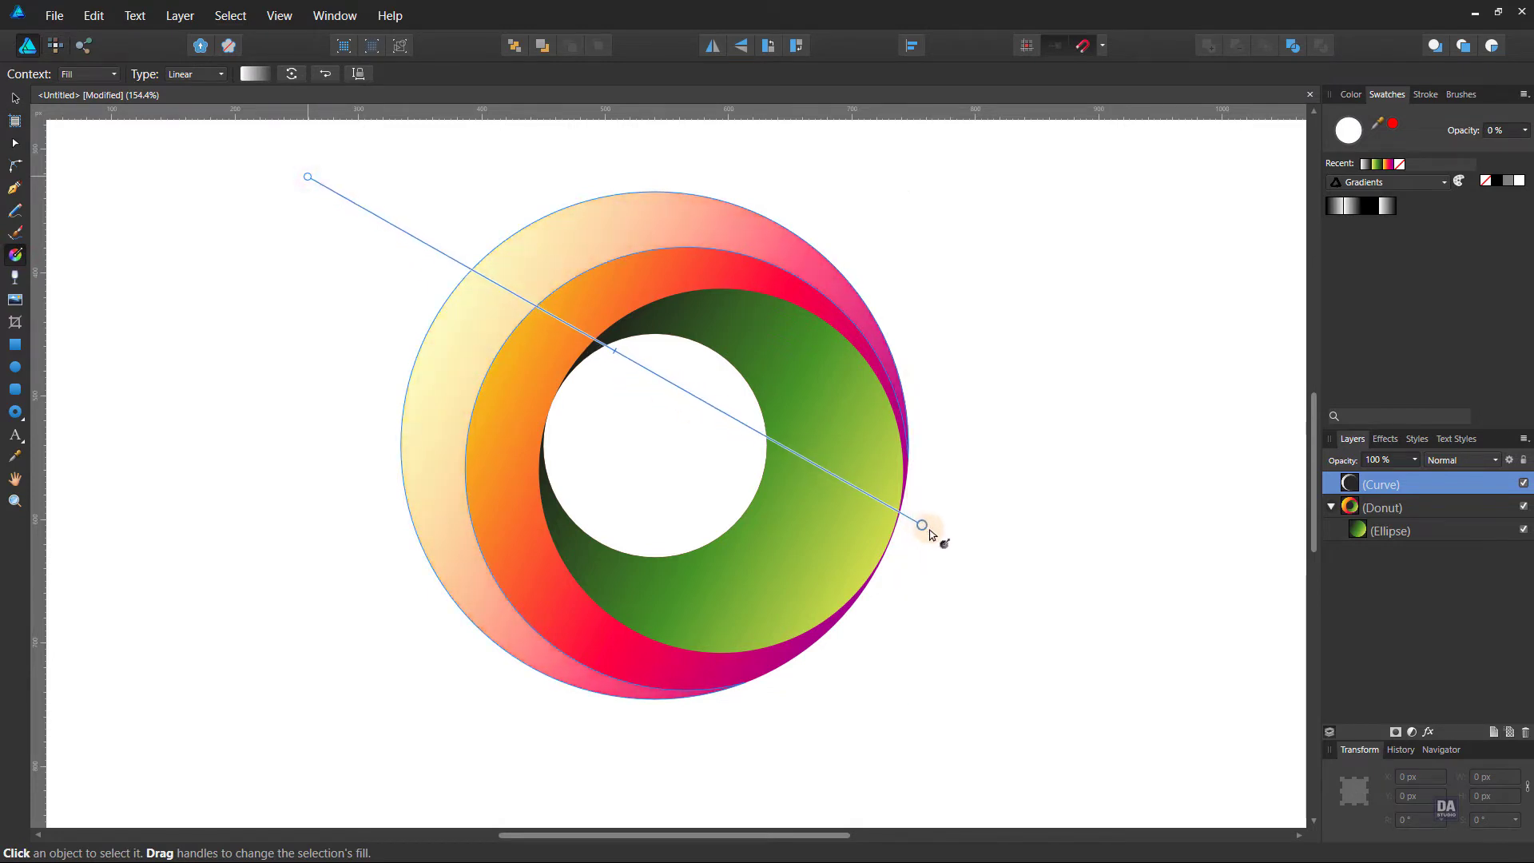
drag(308, 176, 378, 257)
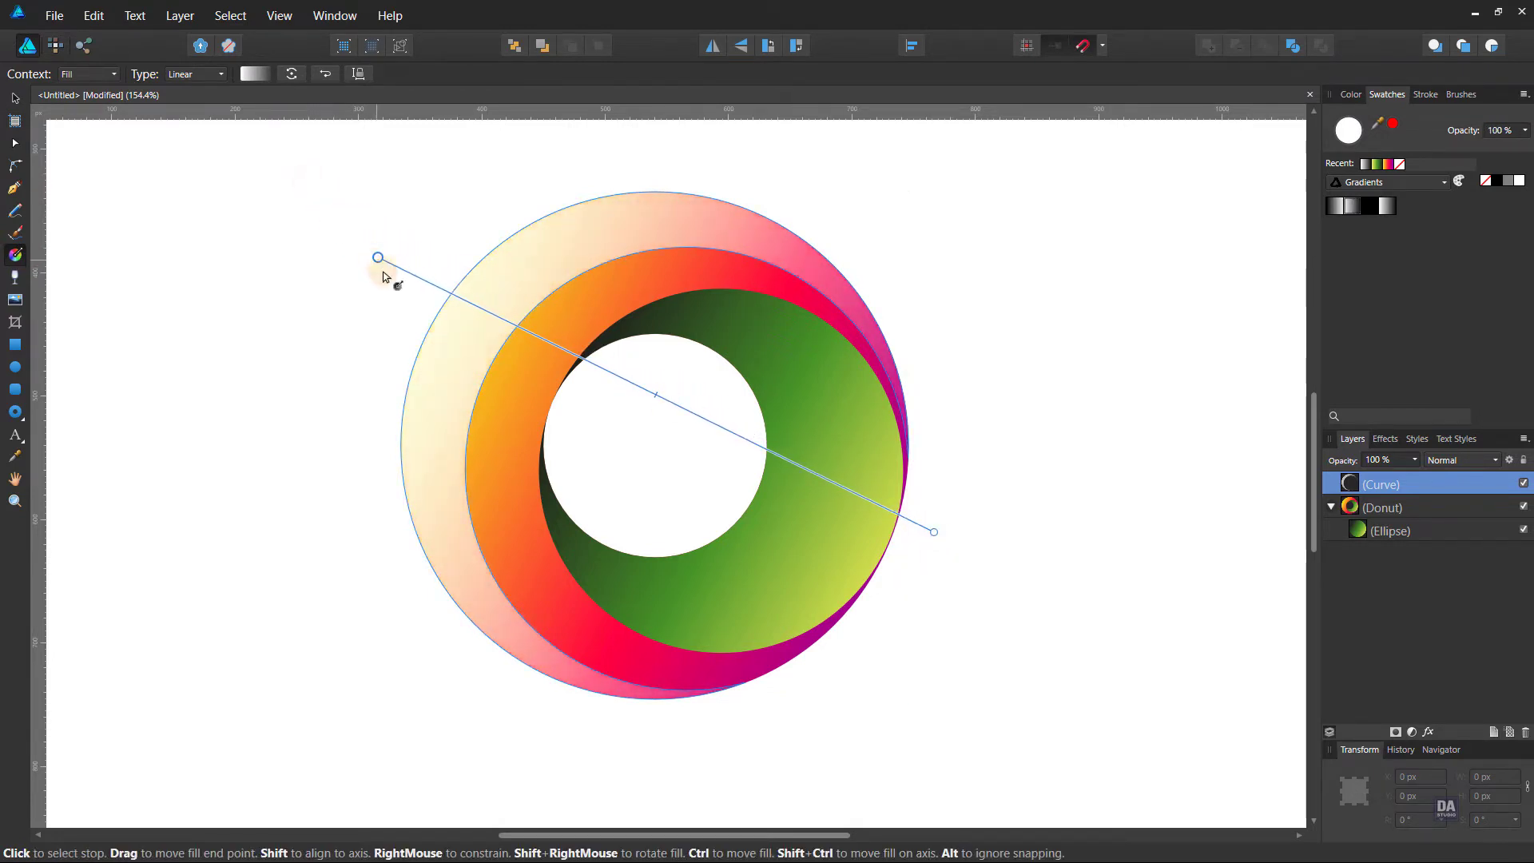
- Lower the crescent's layer opacity to 50% and fine-tune the gradient's end points
click(1413, 461)
drag(1414, 478, 1373, 487)
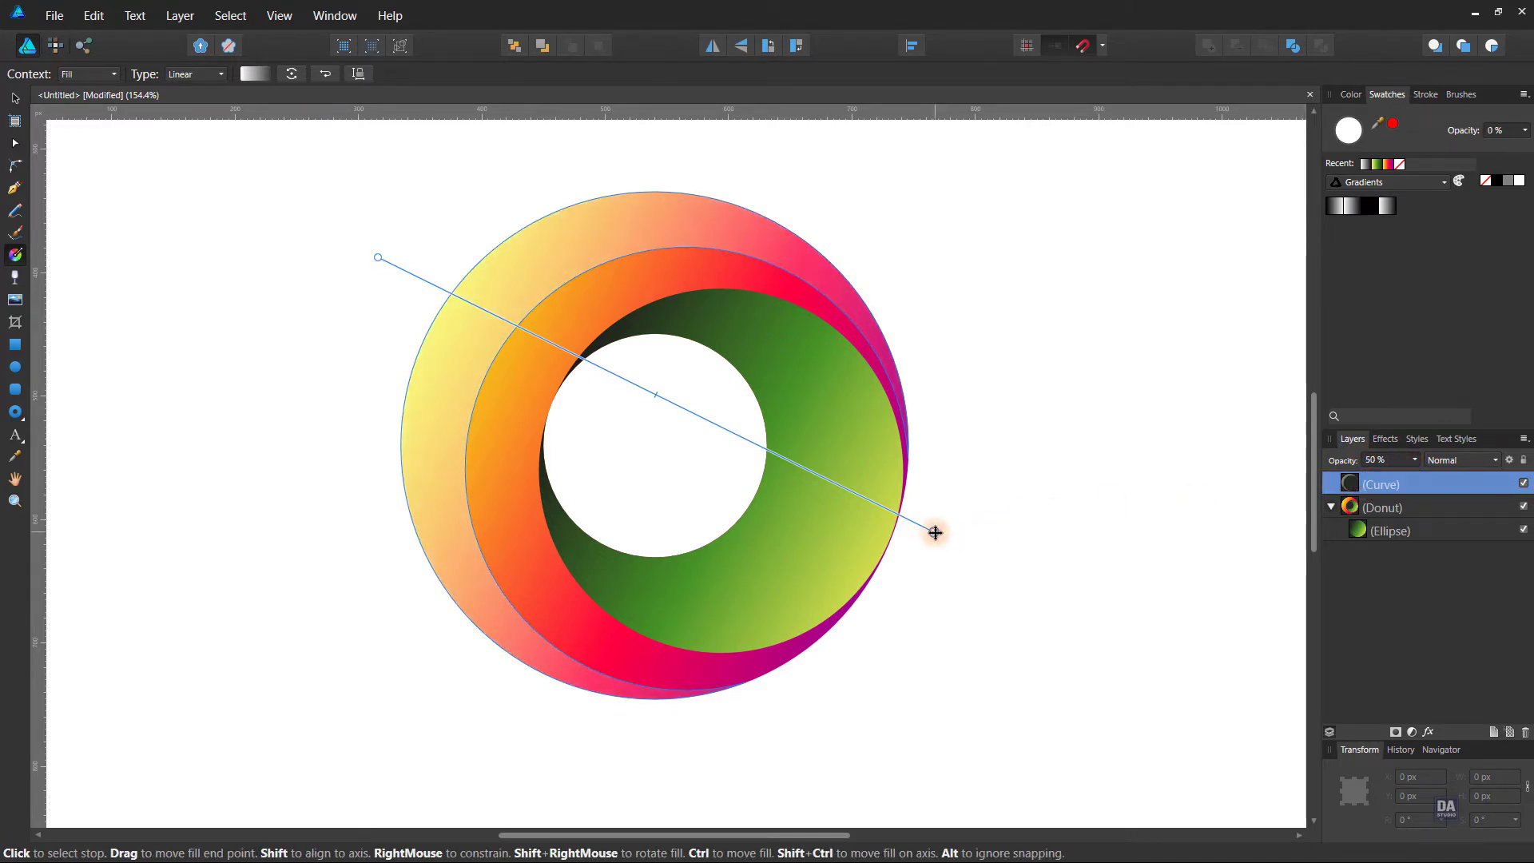
drag(934, 531, 838, 557)
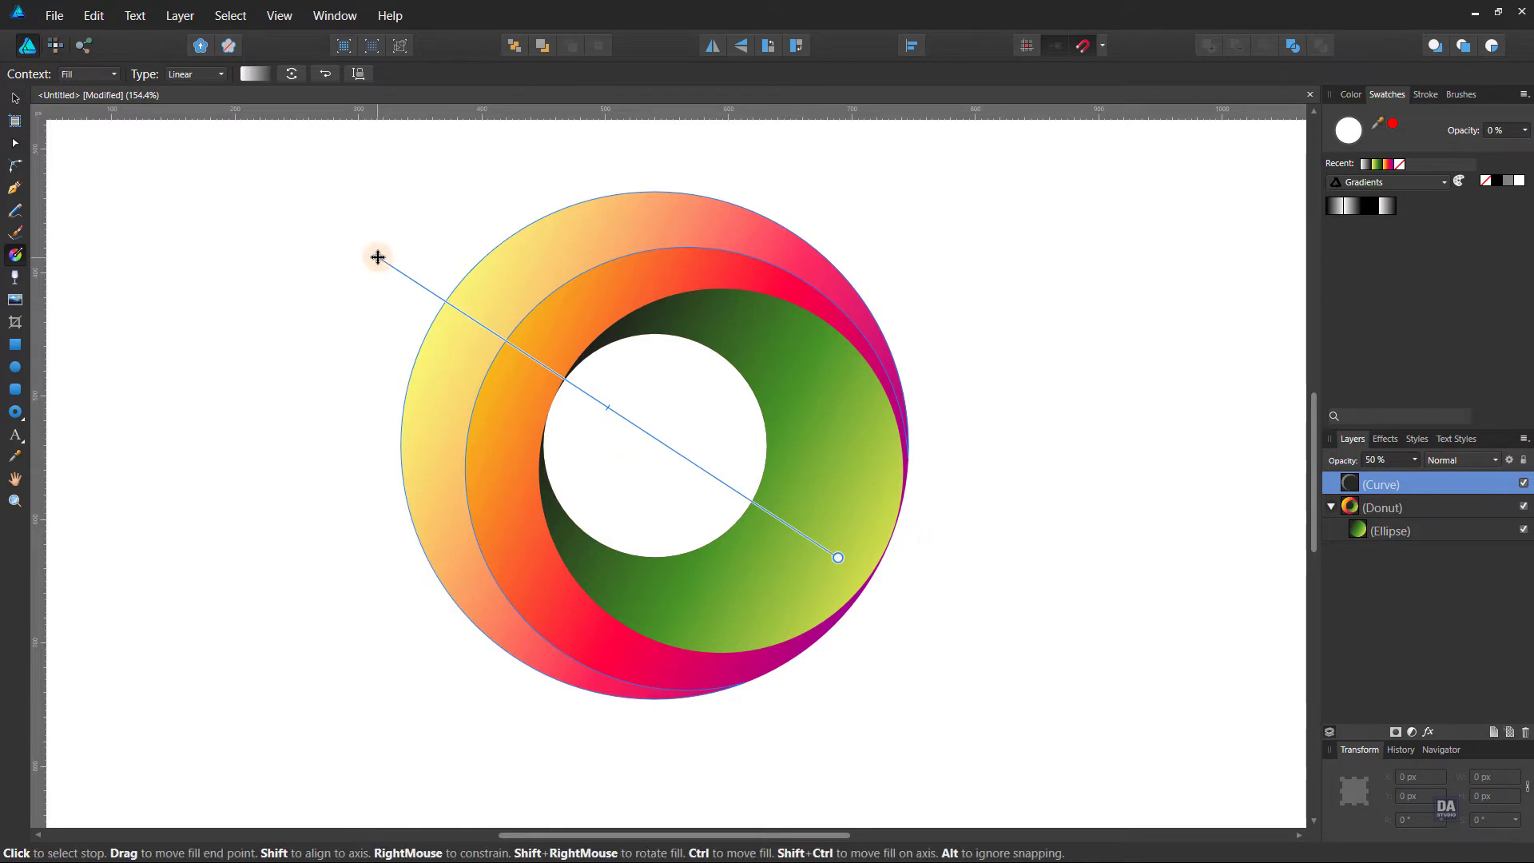
drag(378, 258, 369, 250)
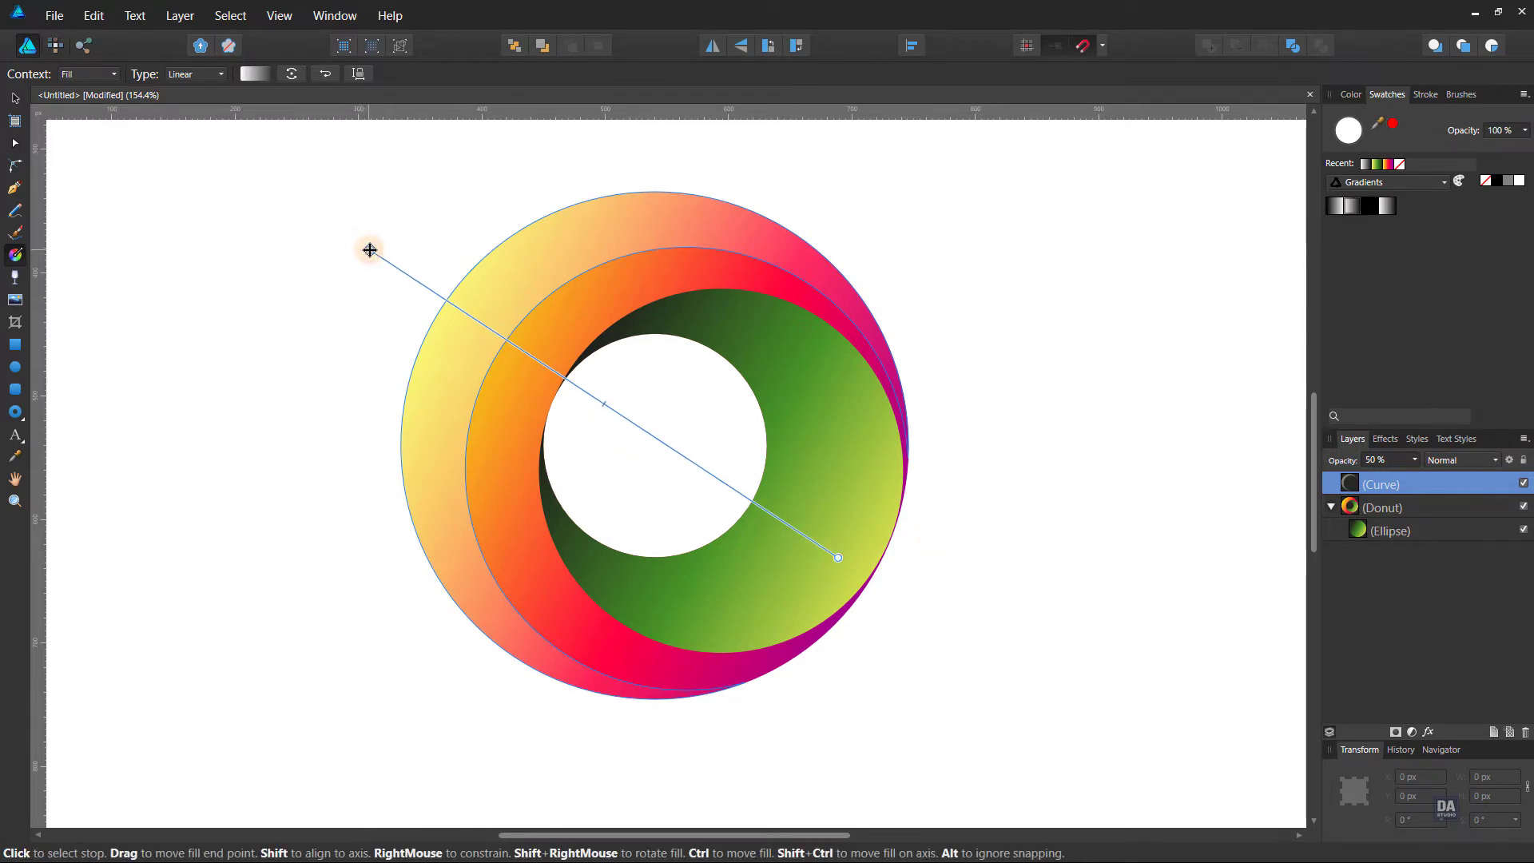
- Duplicate the crescent Curve layer and set the copy's opacity to 100%
key(v)
click(1030, 460)
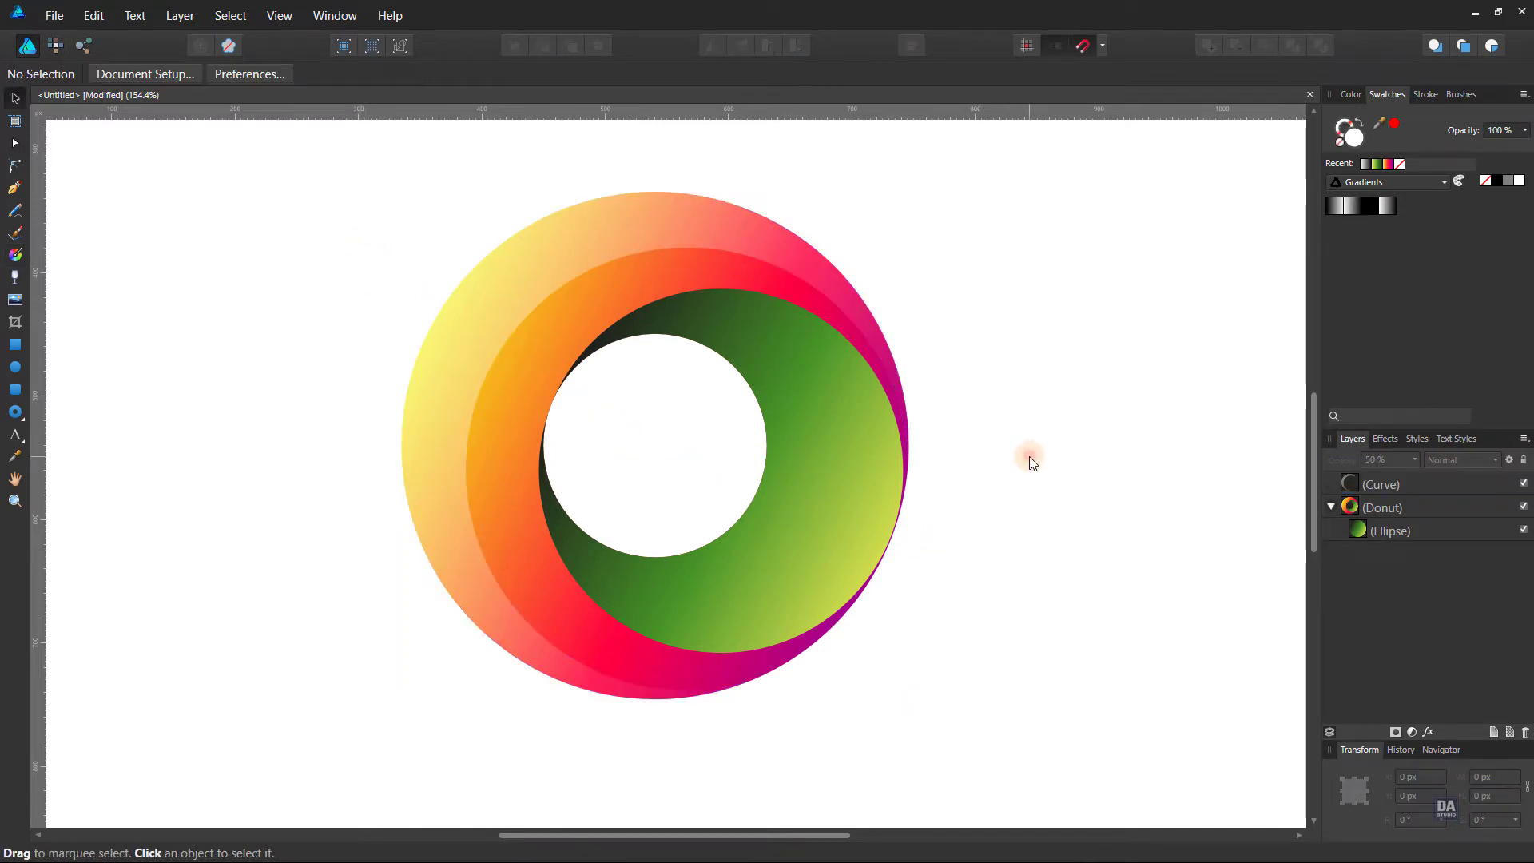
click(1429, 490)
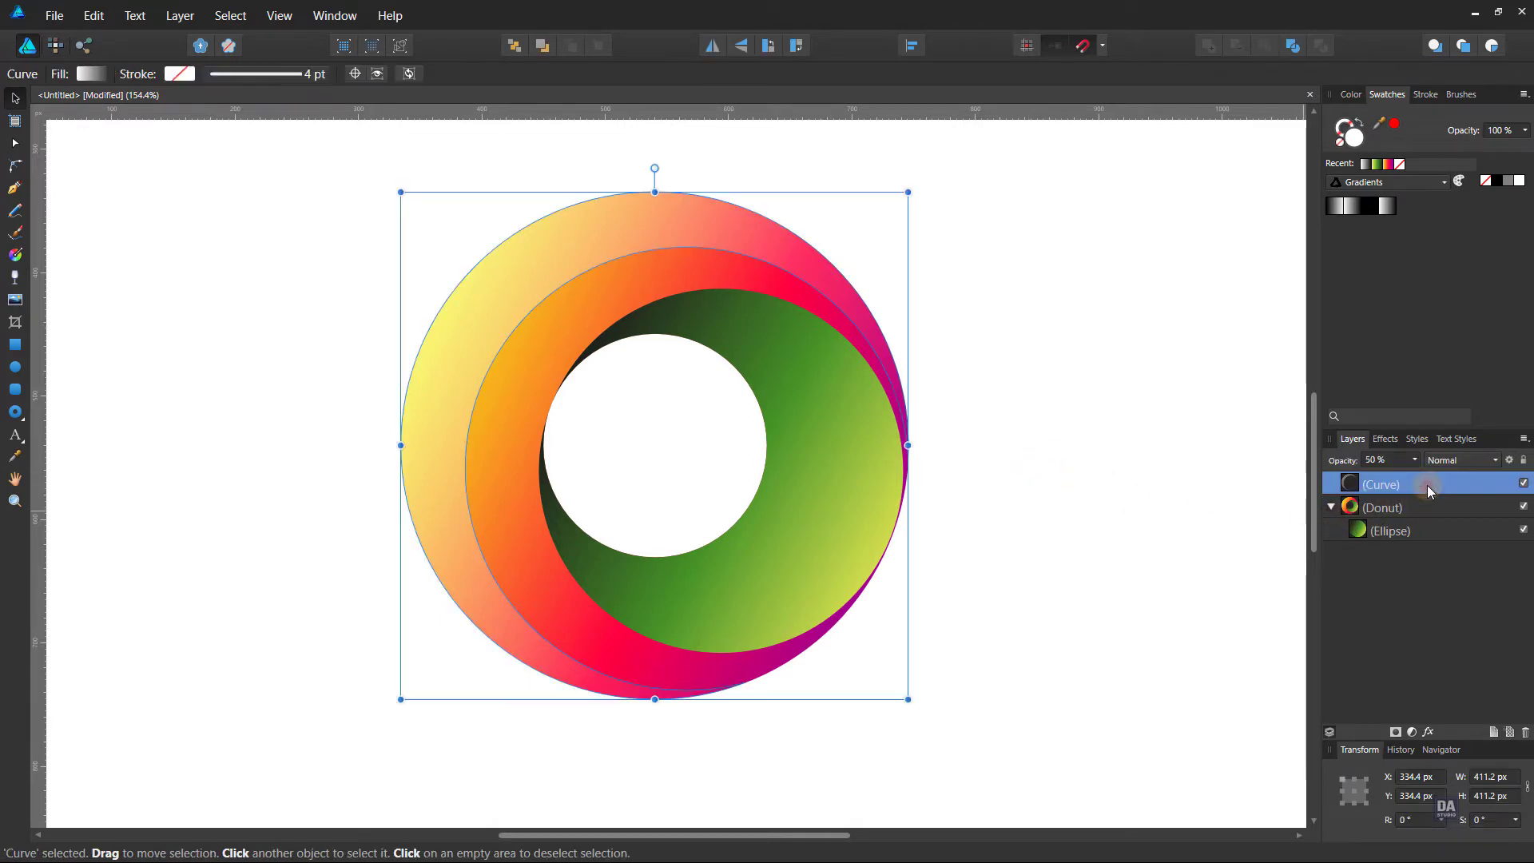
right_click(1428, 490)
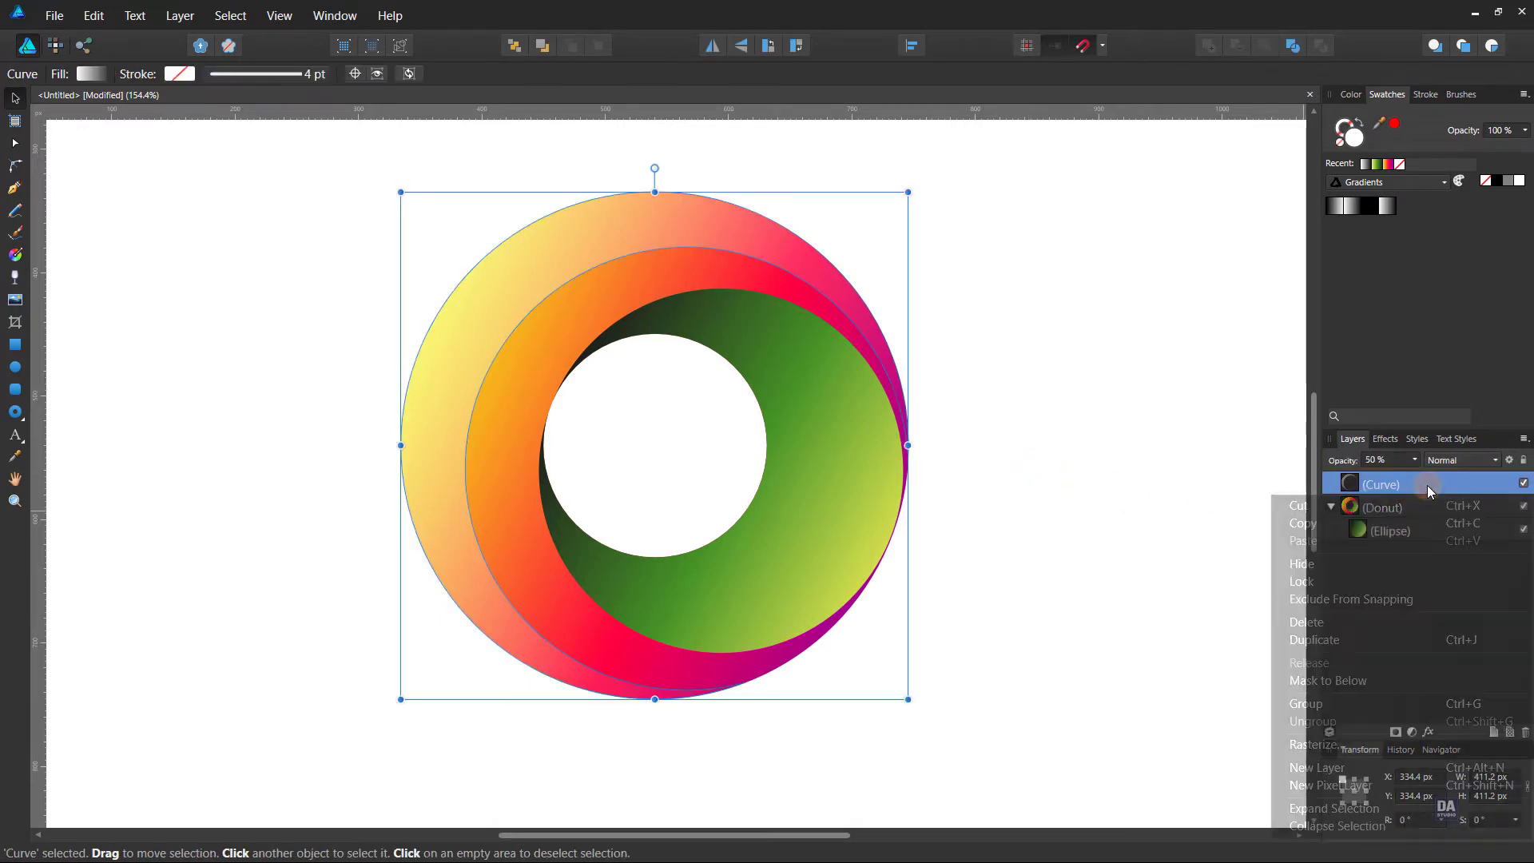
click(1398, 640)
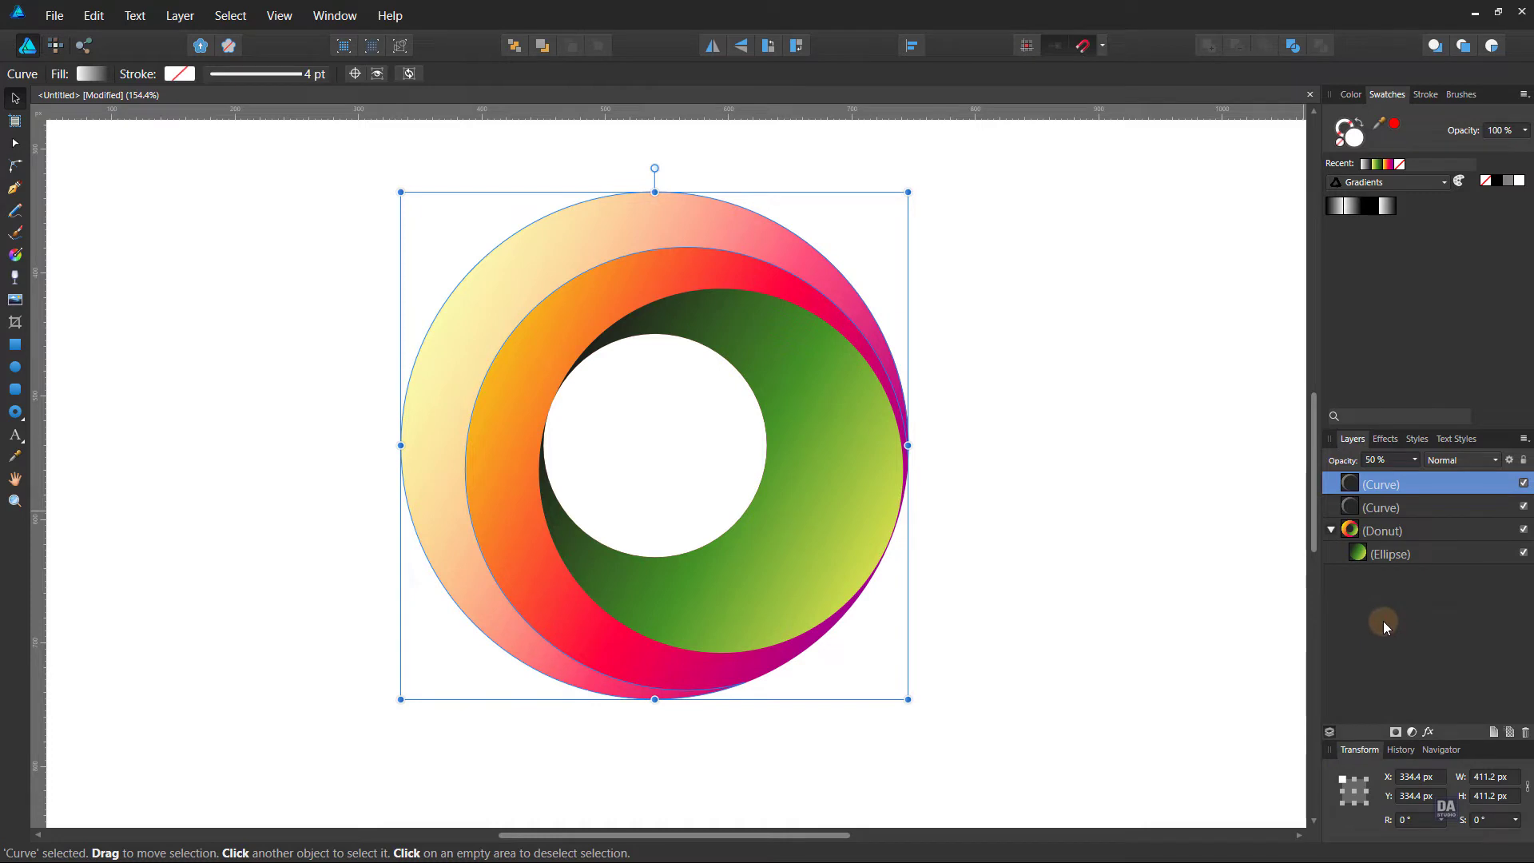
click(1414, 460)
drag(1417, 477, 1501, 482)
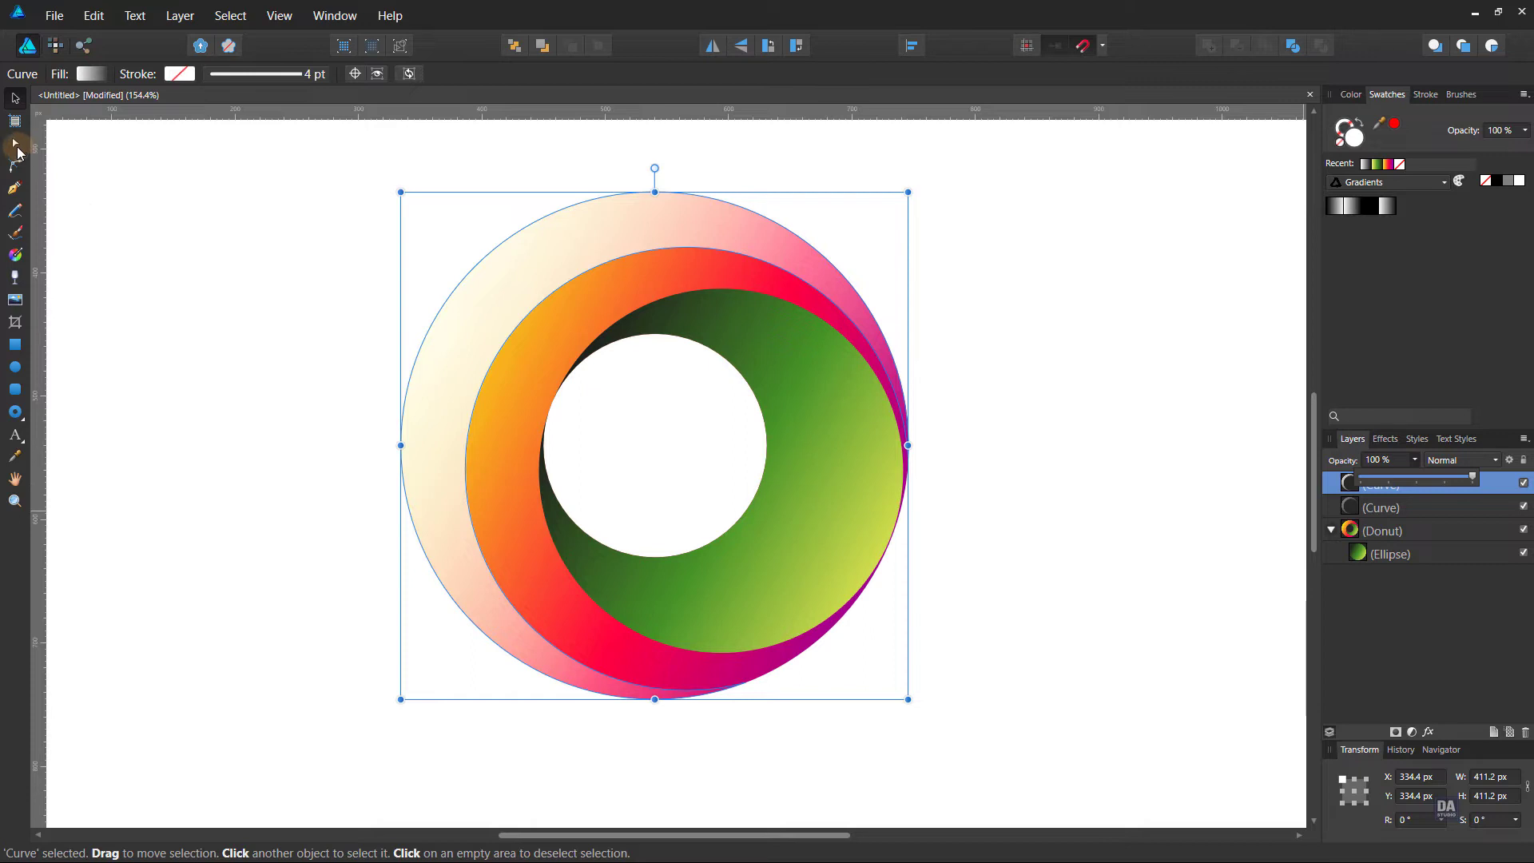
click(16, 145)
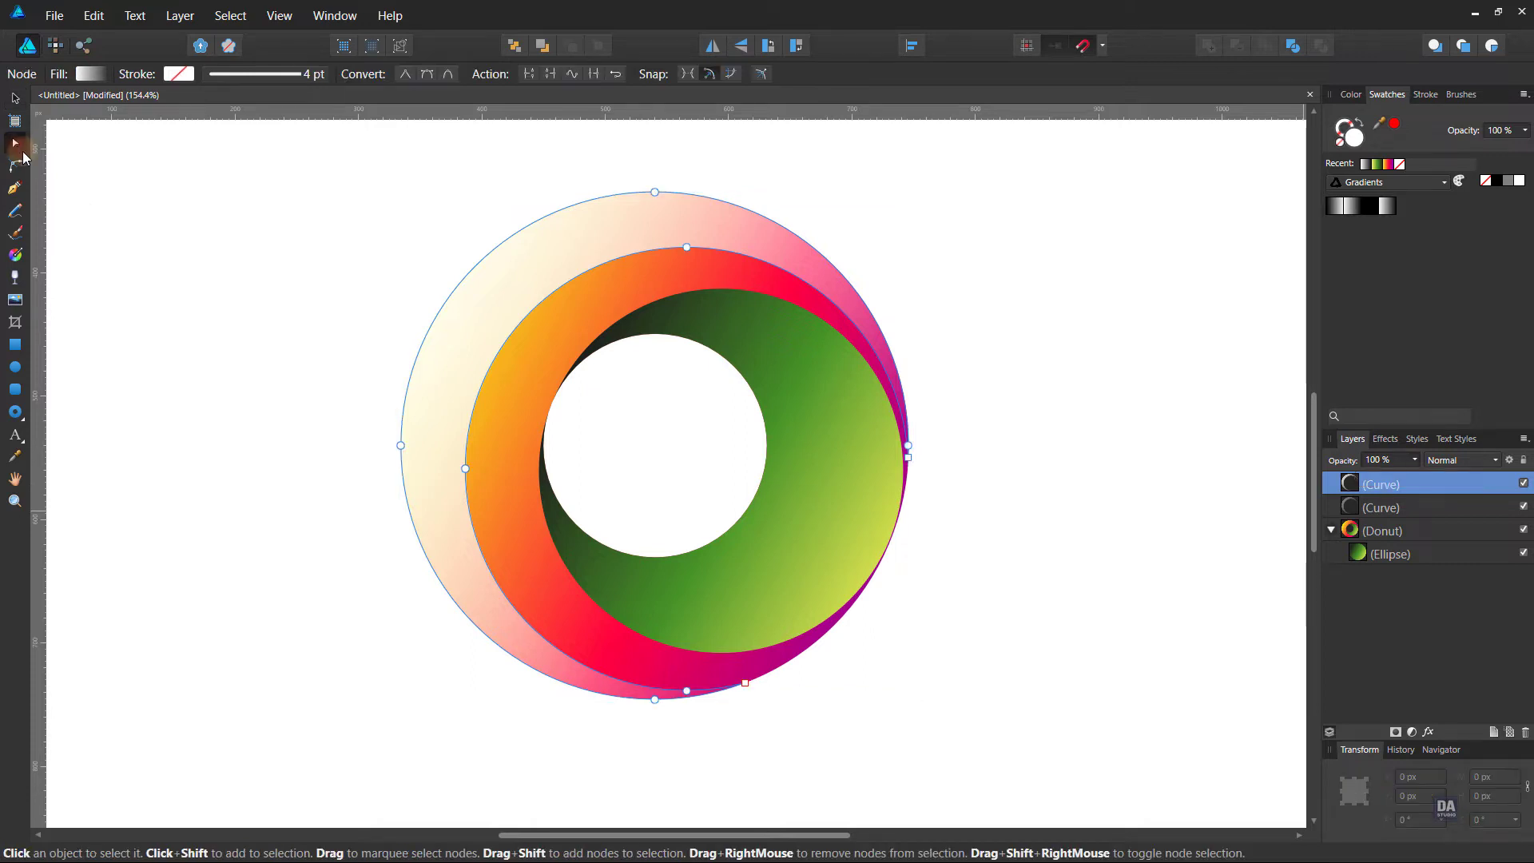
- Break the crescent curve apart at its right and bottom nodes
click(909, 457)
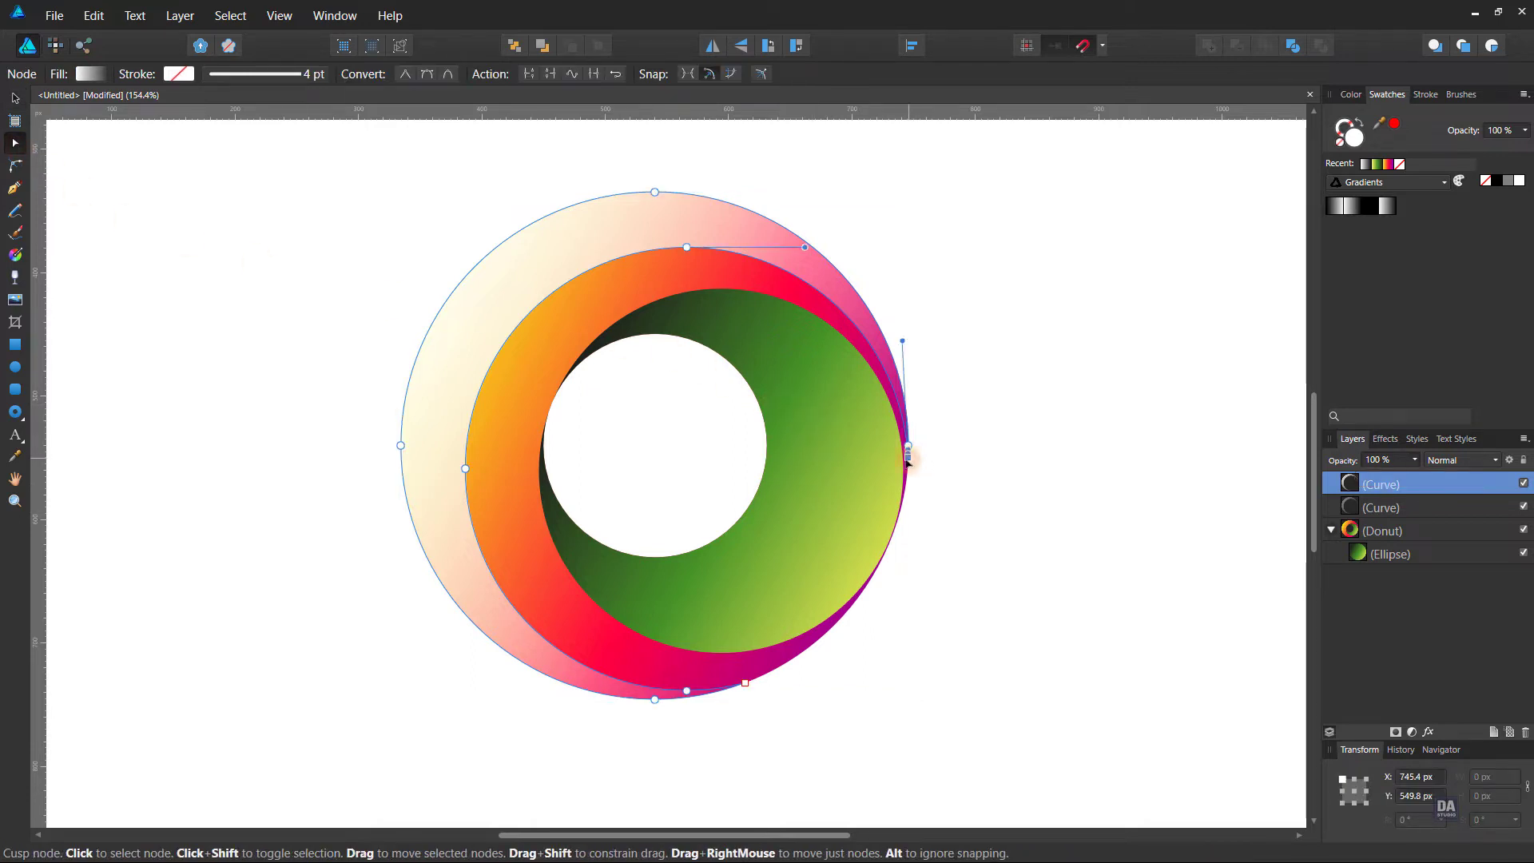
shift+click(748, 685)
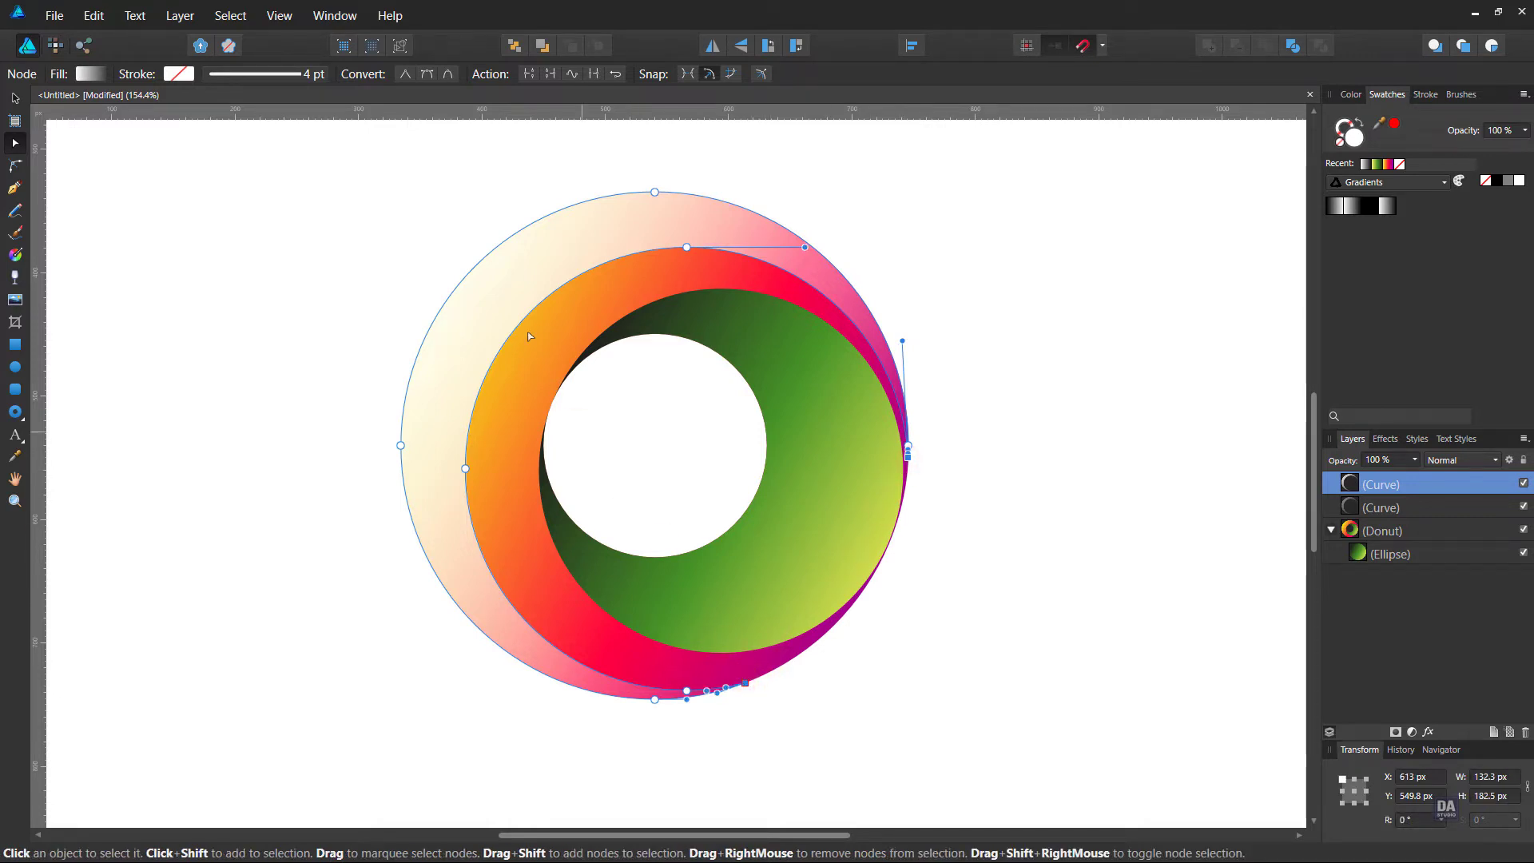
click(527, 73)
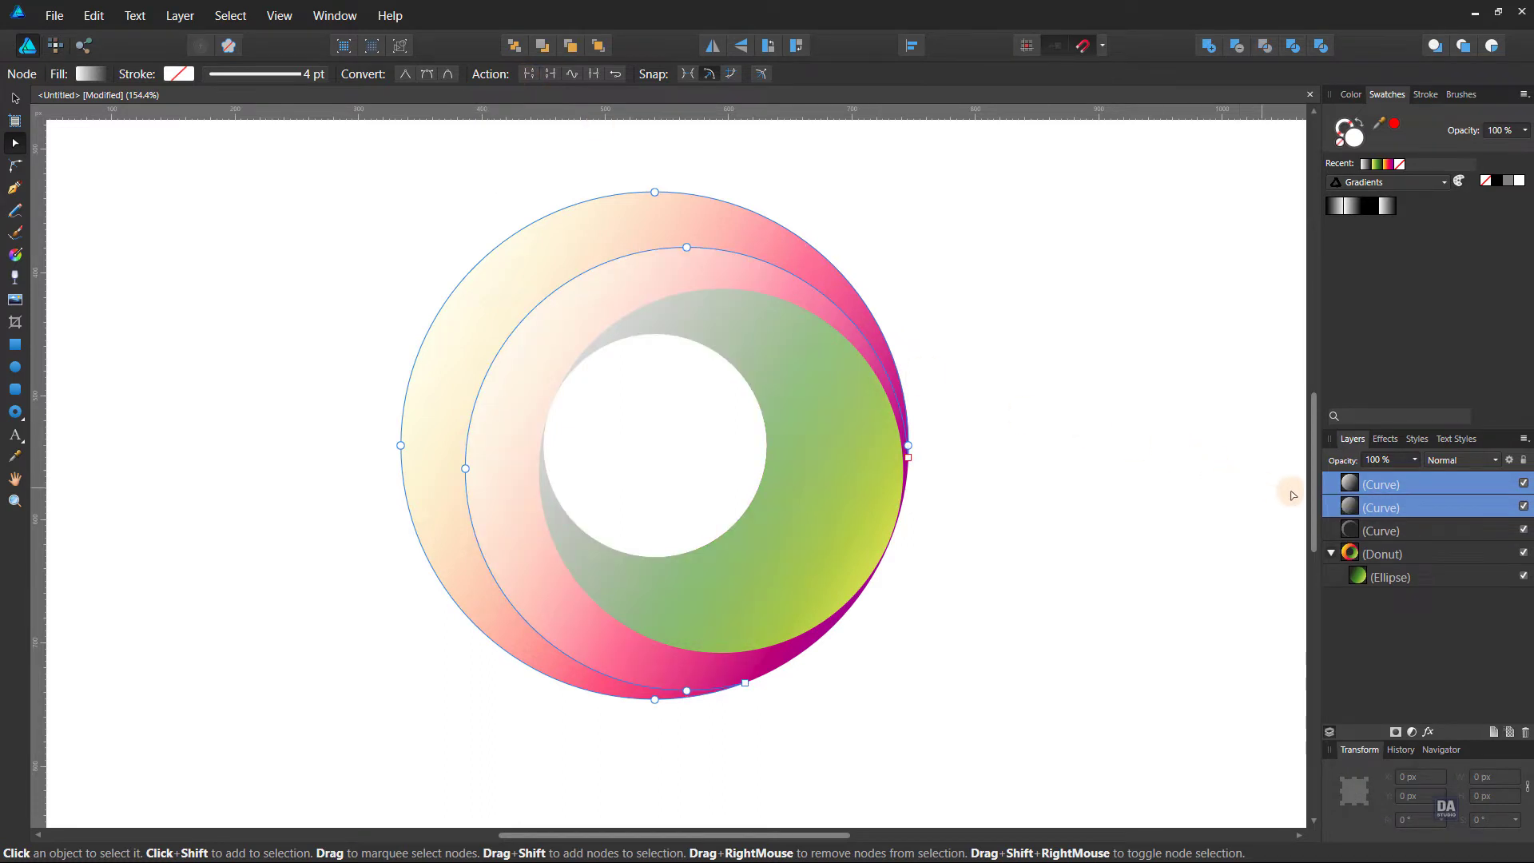
- Swap fill and stroke on the second curve piece and delete the white overlay curve
click(1383, 508)
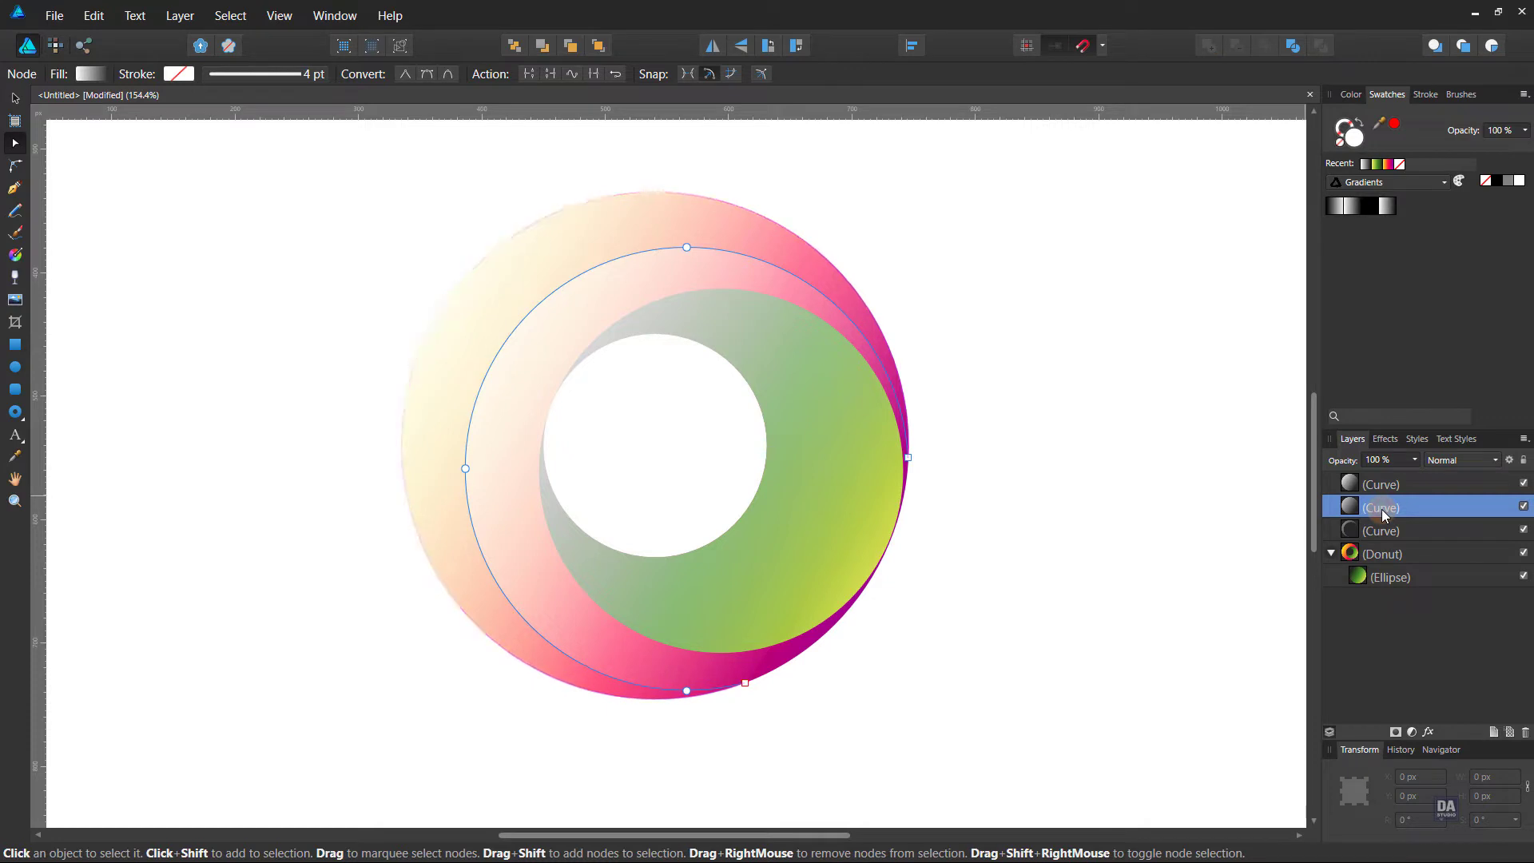
click(1359, 125)
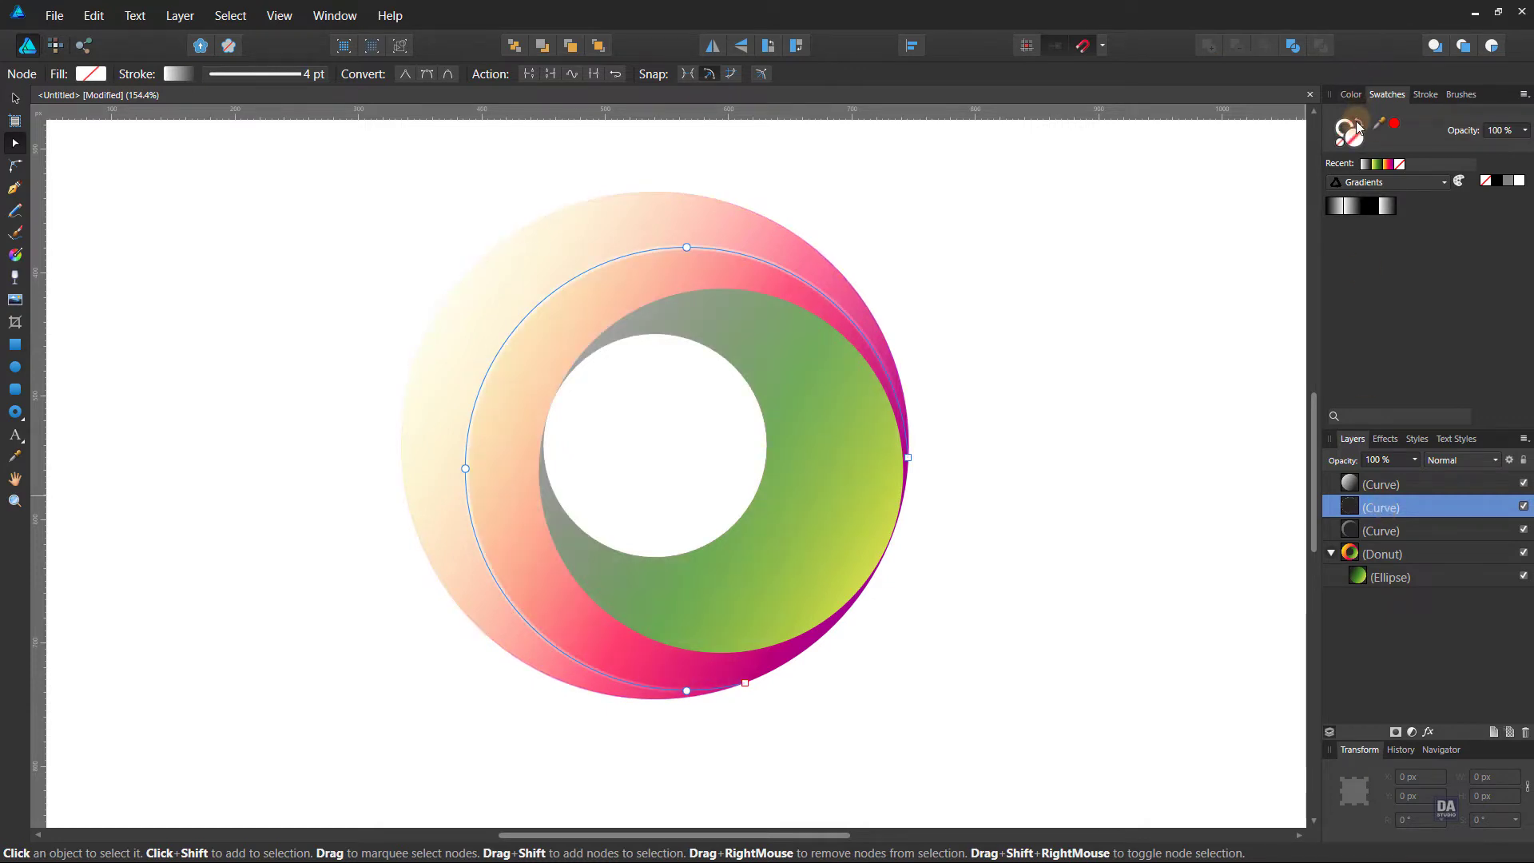
click(1417, 482)
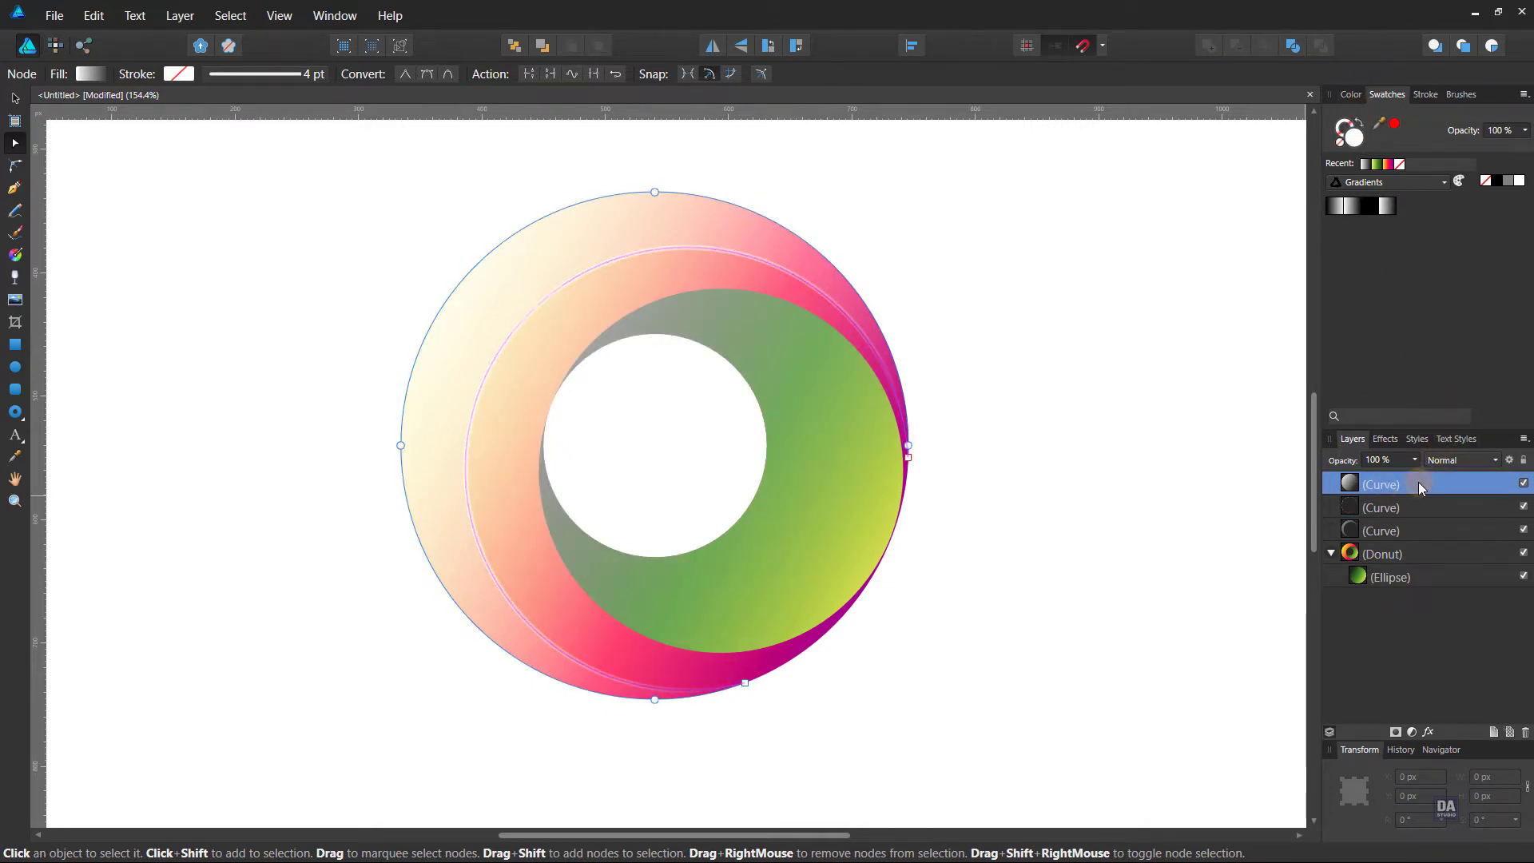
key(Delete)
- Give the inner-rim arc a 7 pt stroke tapered at both ends, then expand it into a filled shape
click(1404, 490)
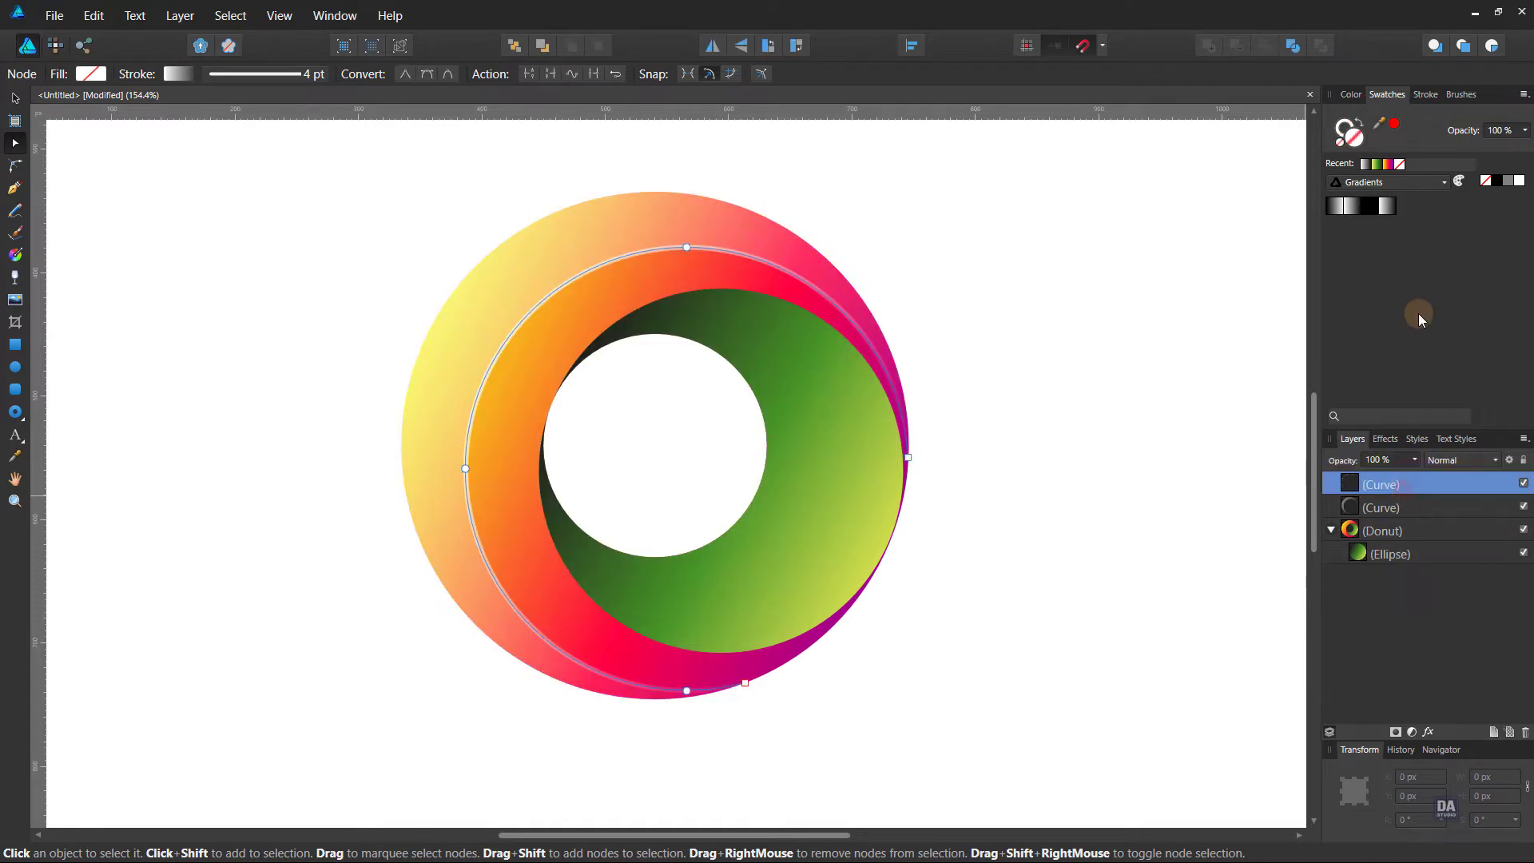
click(1438, 96)
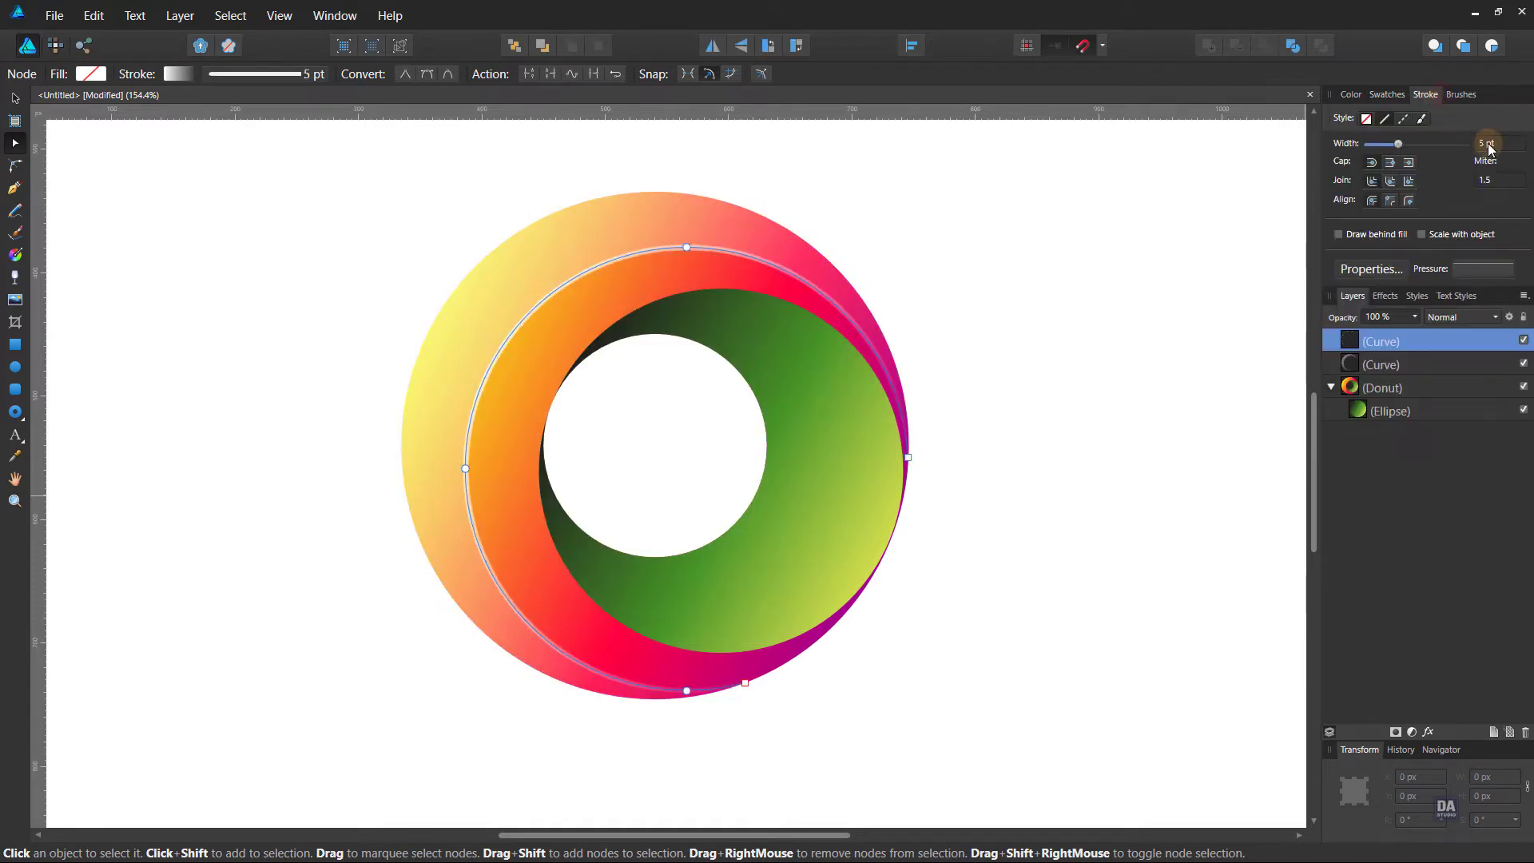
text(6)
key(Return)
click(1478, 270)
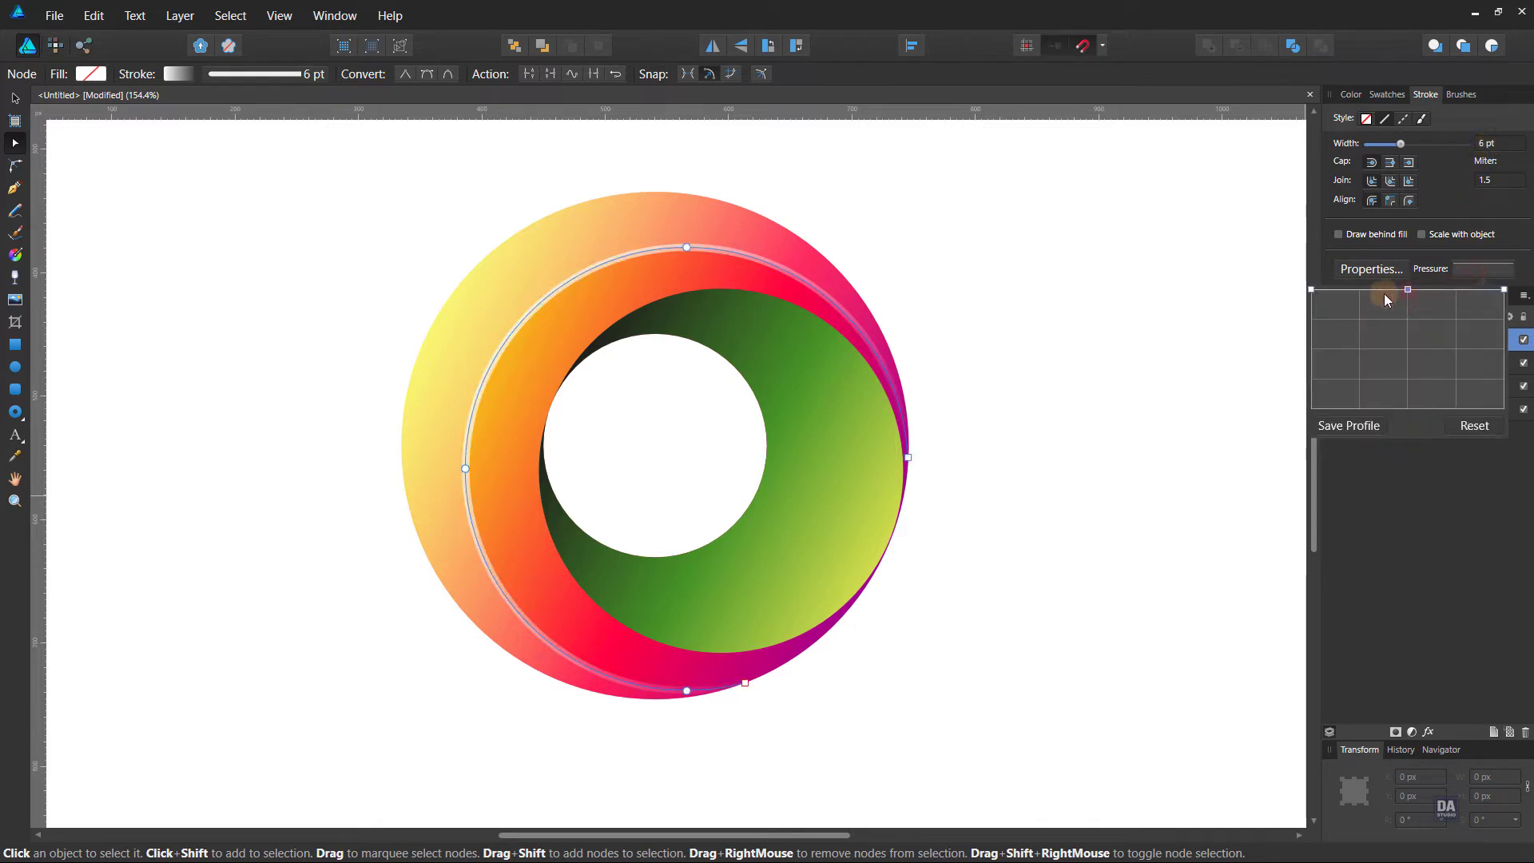
drag(1313, 288, 1312, 408)
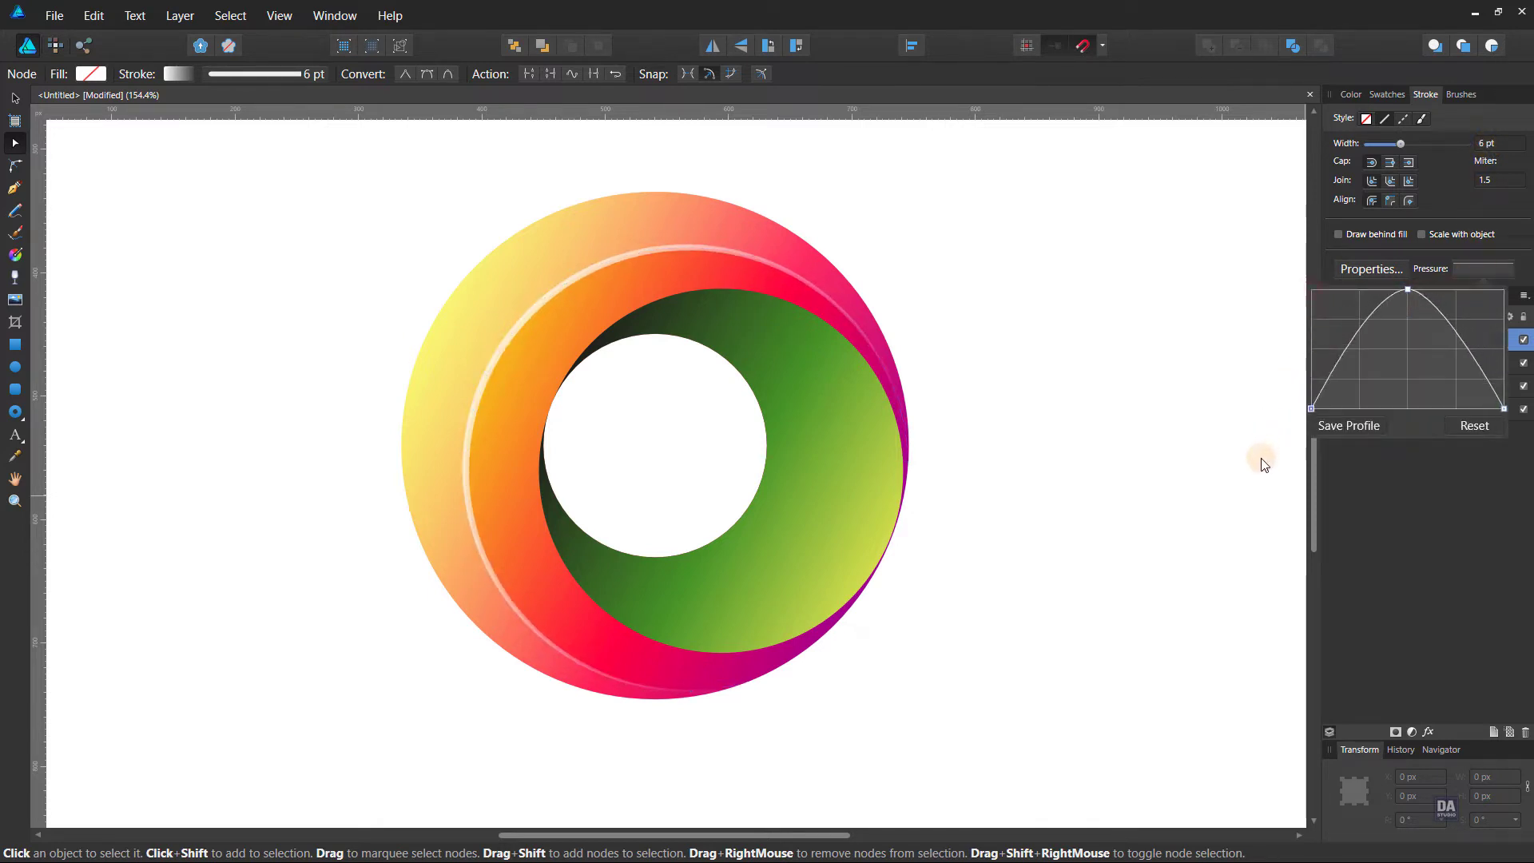
click(1445, 177)
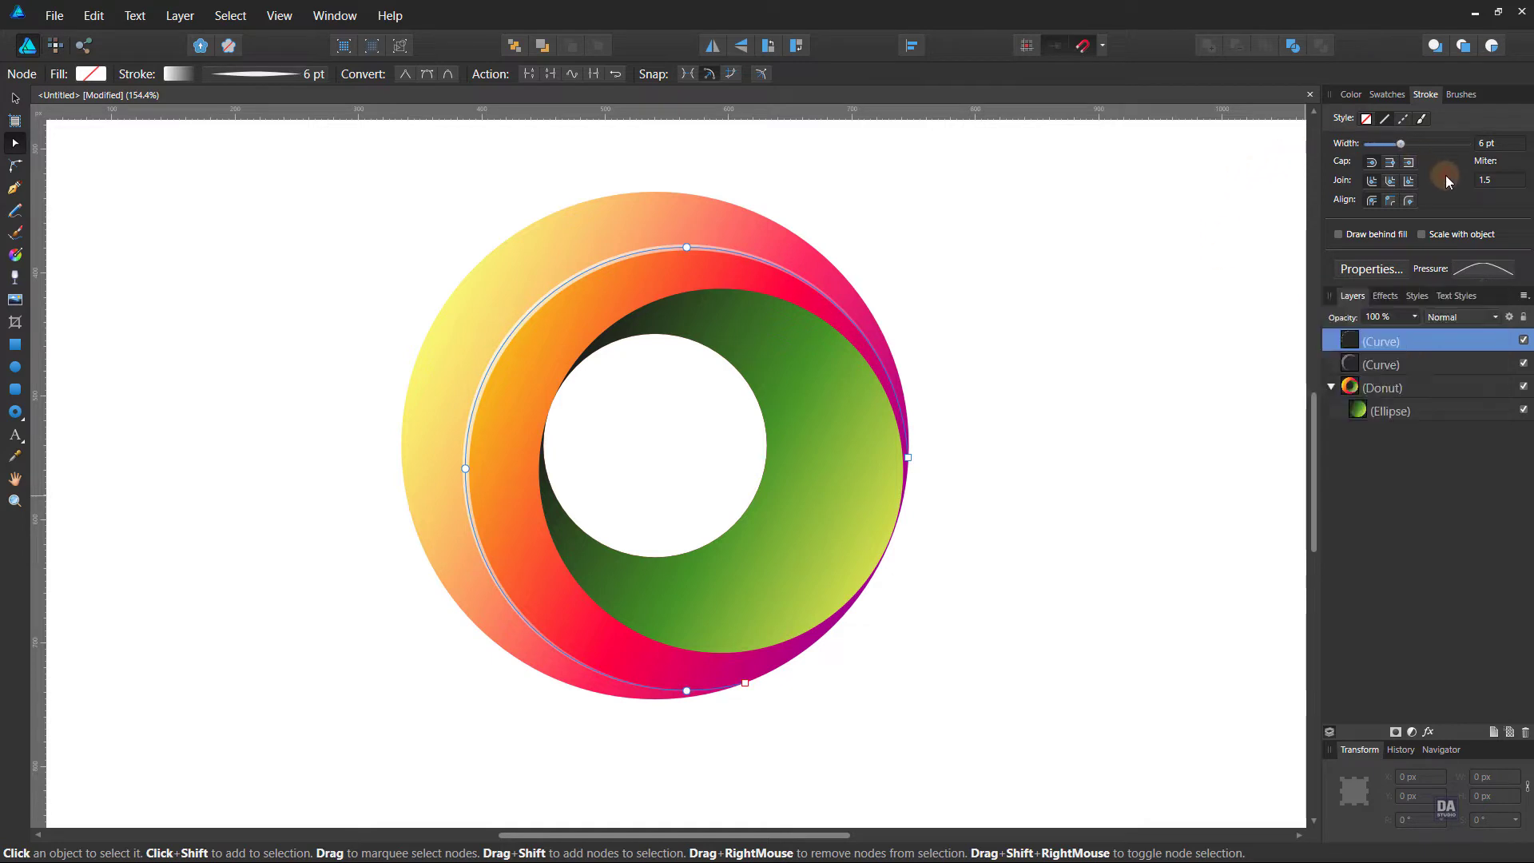
click(1486, 146)
click(182, 17)
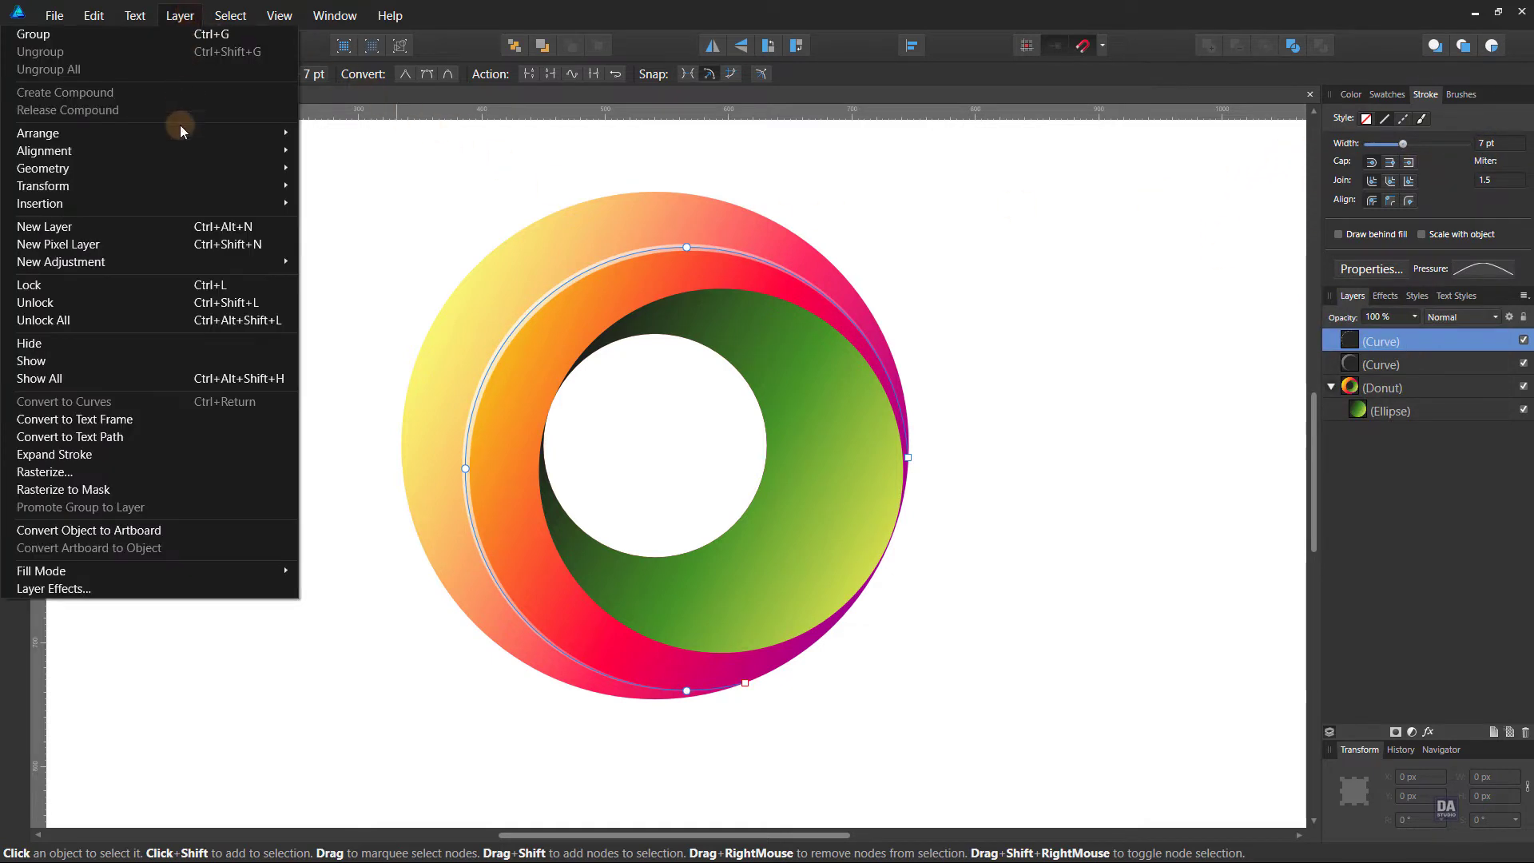
click(158, 455)
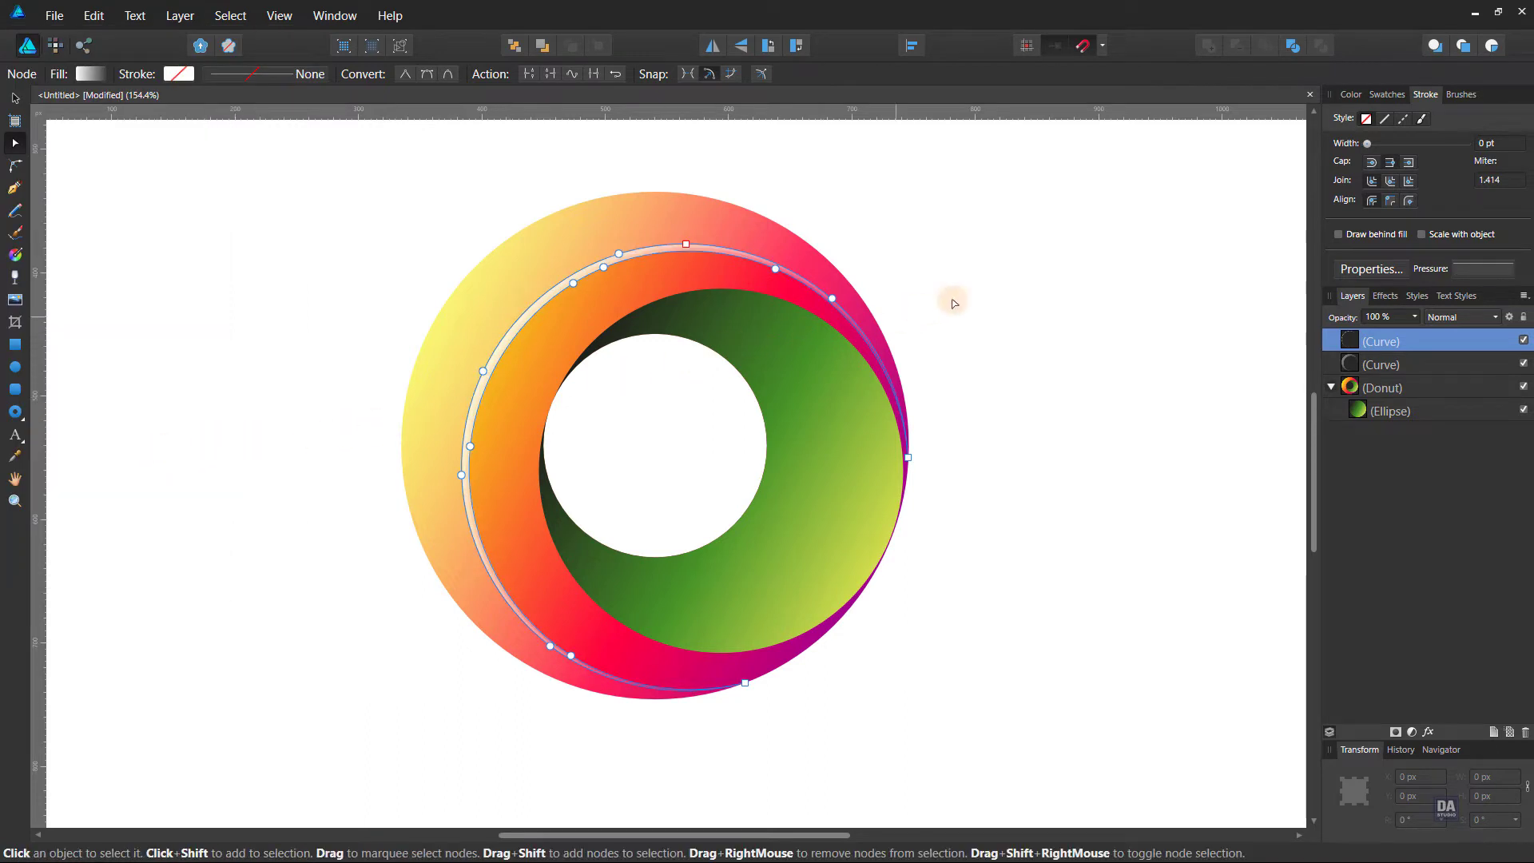
- Fill the expanded rim arc with an elliptical White to transparent gradient spread across it
click(1382, 97)
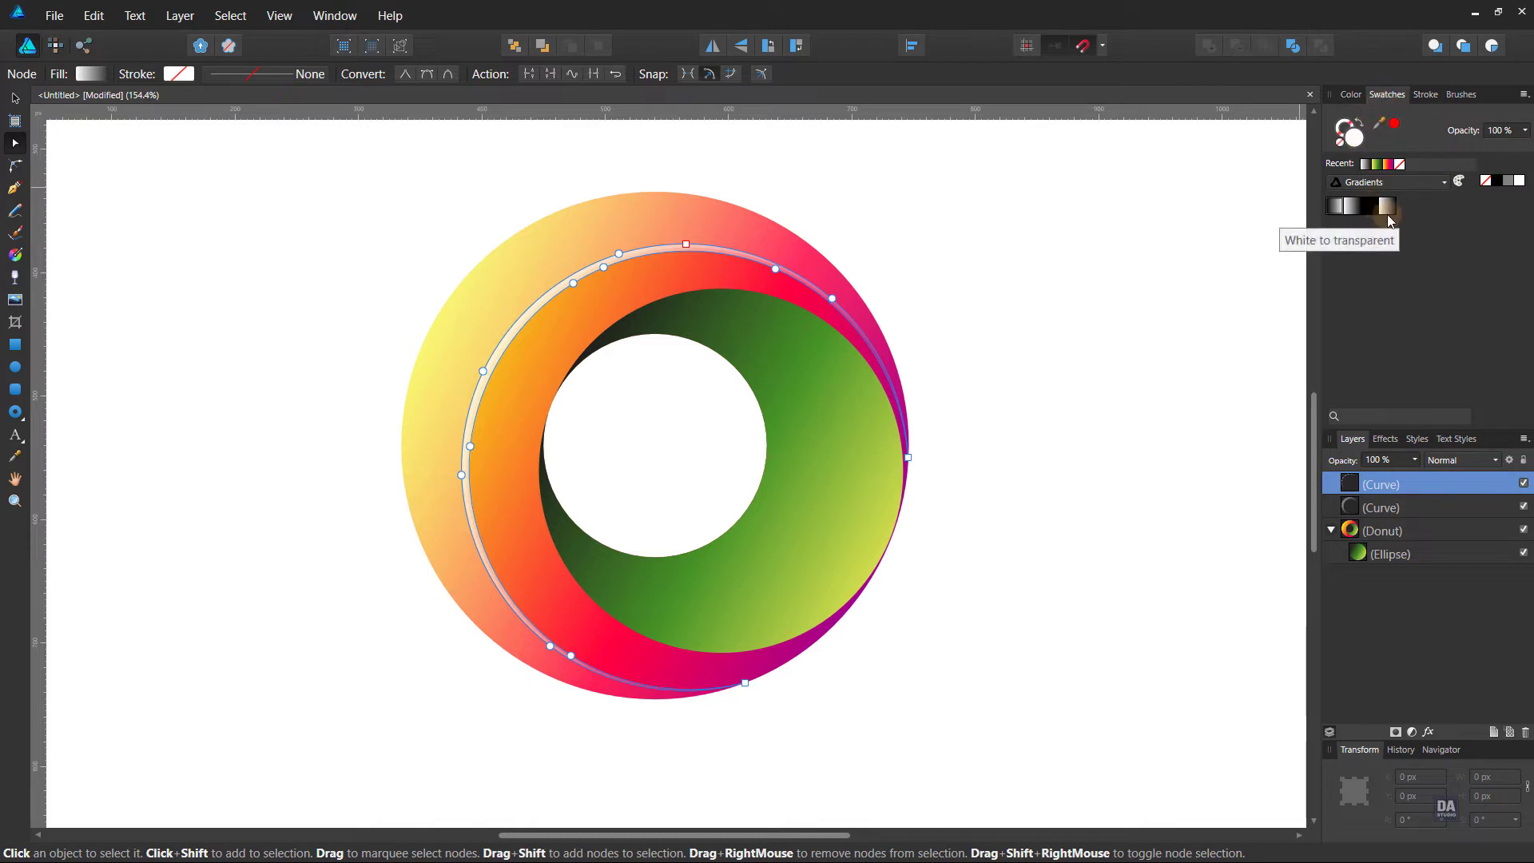
click(1387, 208)
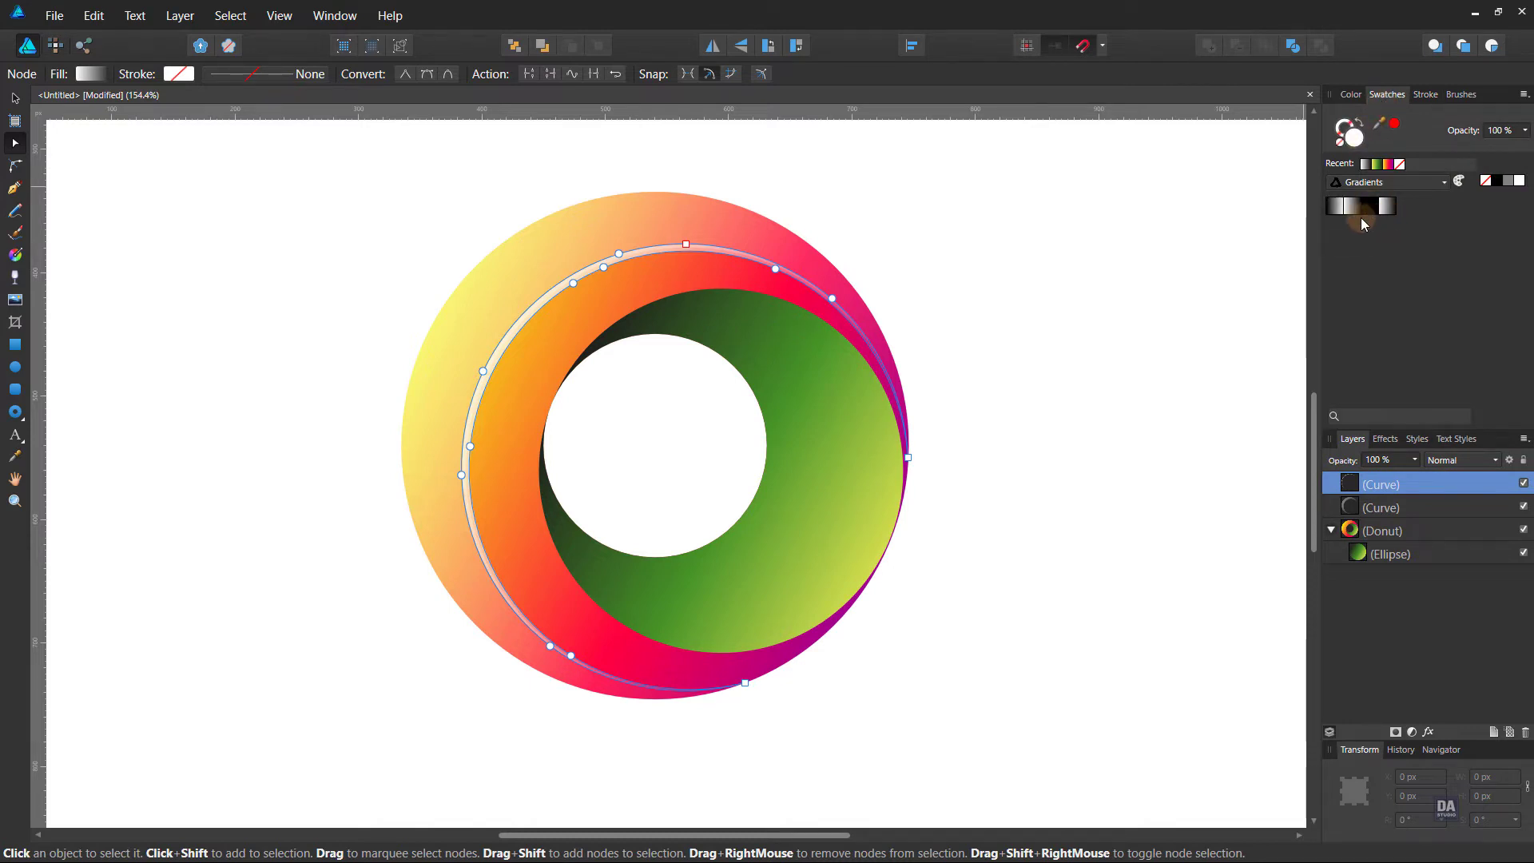
click(15, 255)
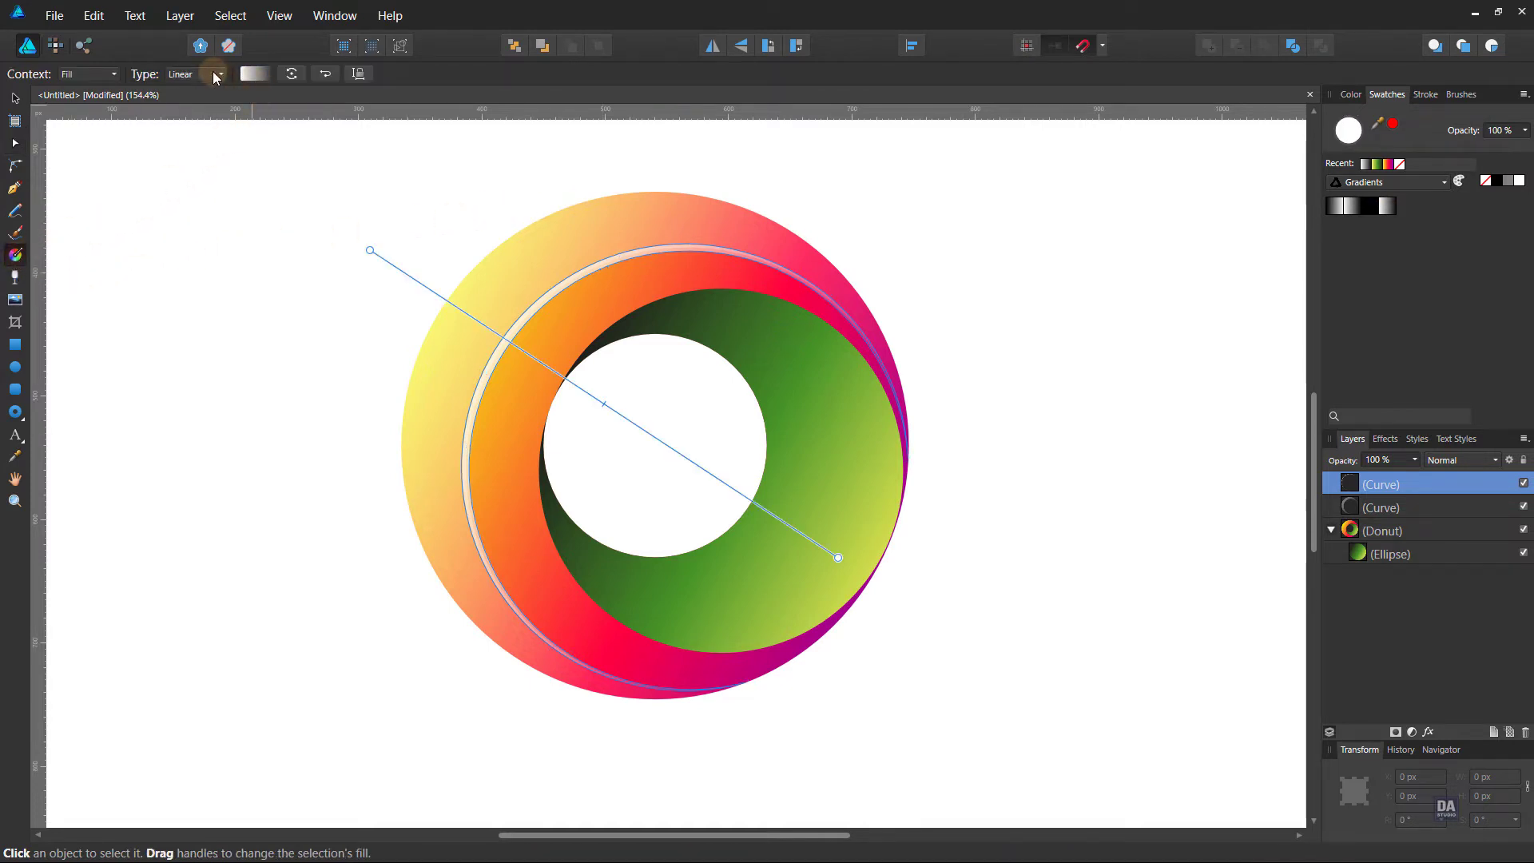
click(216, 75)
click(214, 147)
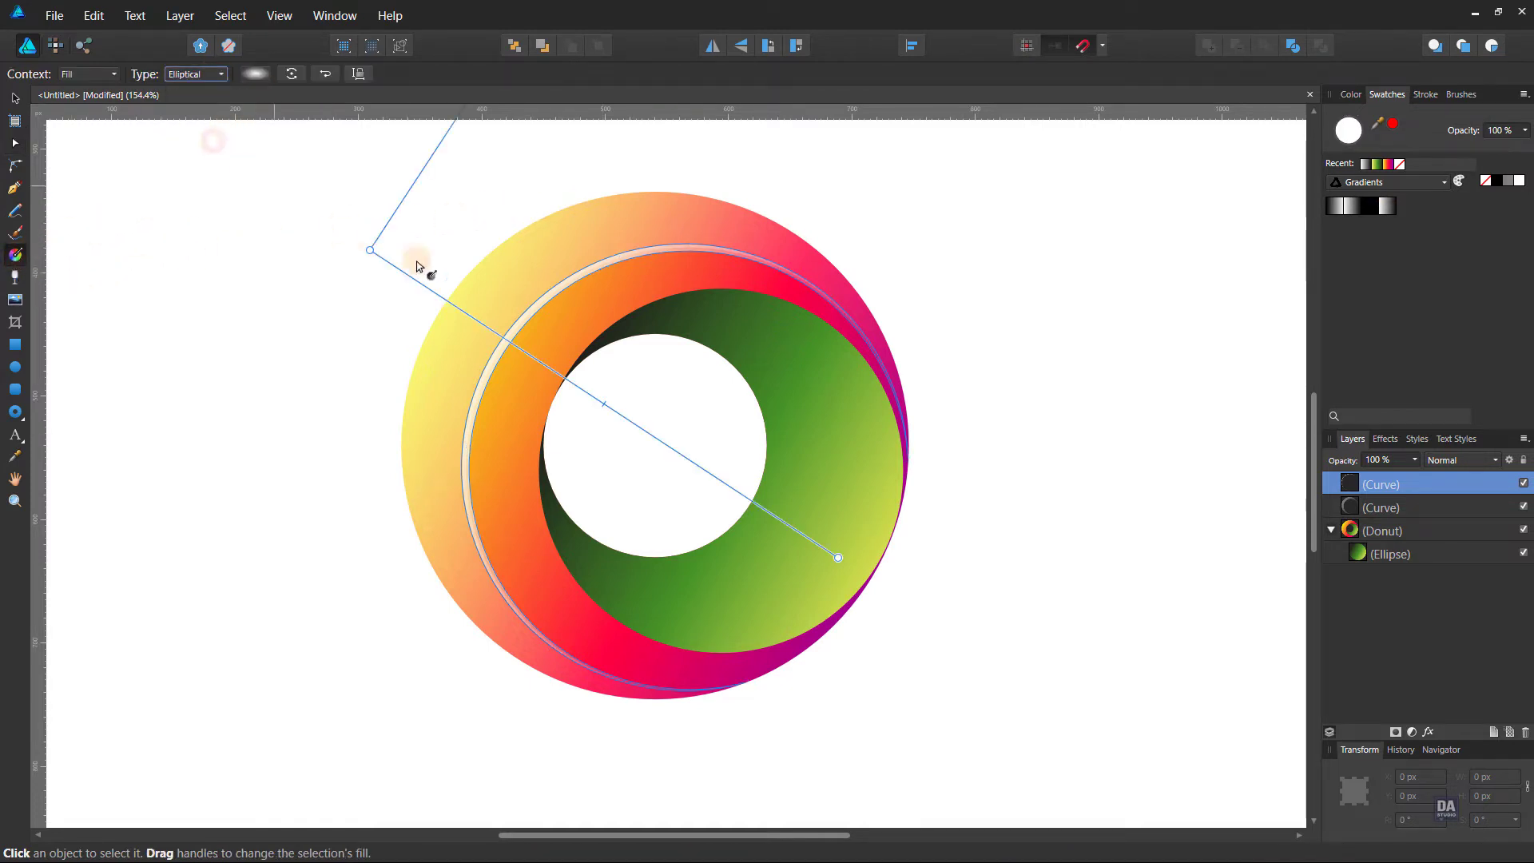
mouse_move(519, 334)
mouse_down()
mouse_move(873, 519)
mouse_move(862, 473)
mouse_up()
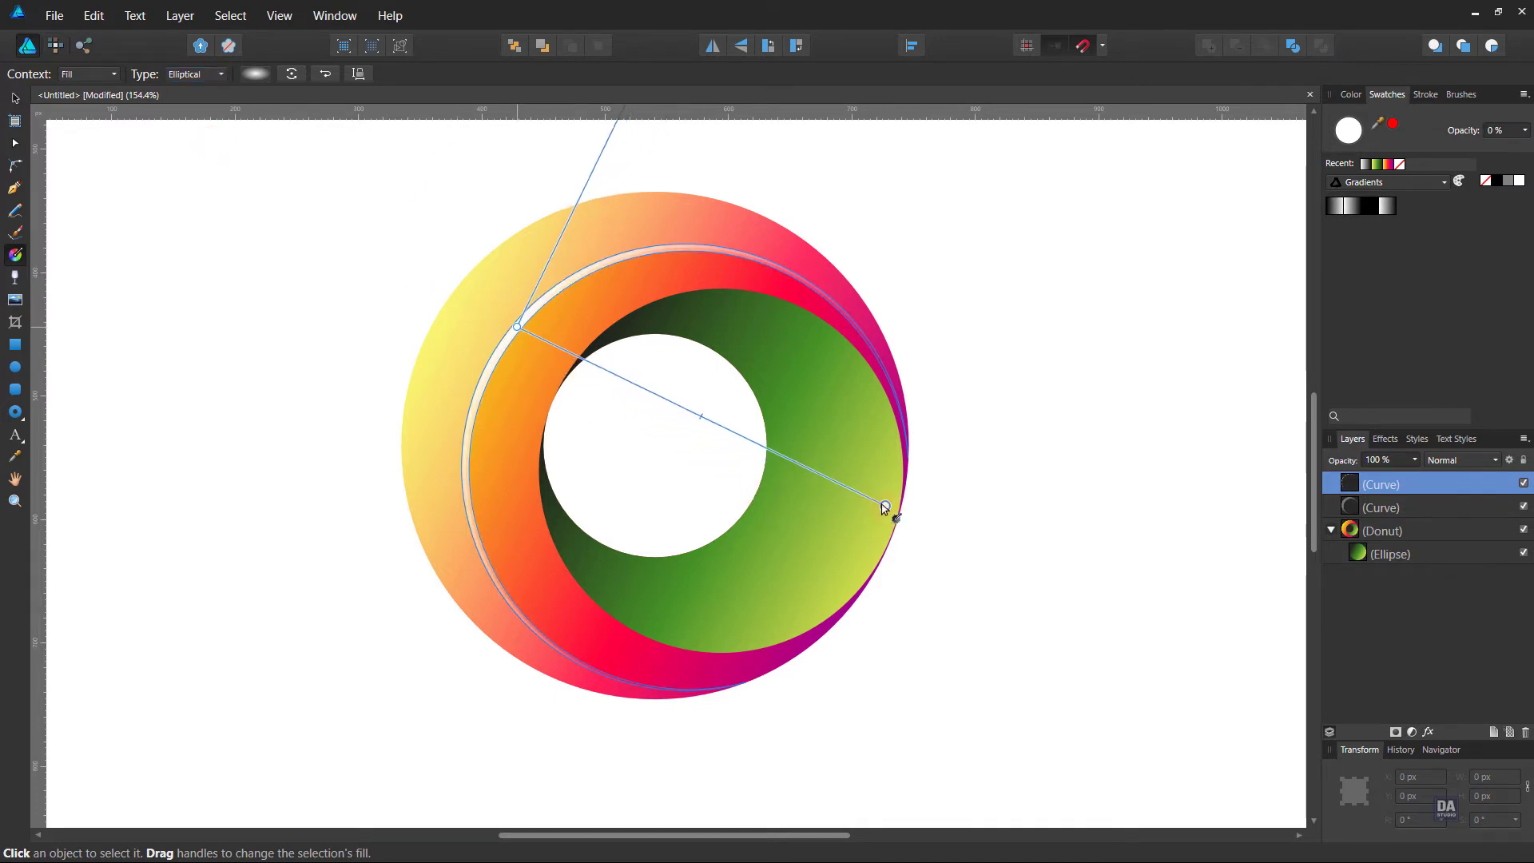
click(1419, 508)
key(v)
click(1156, 530)
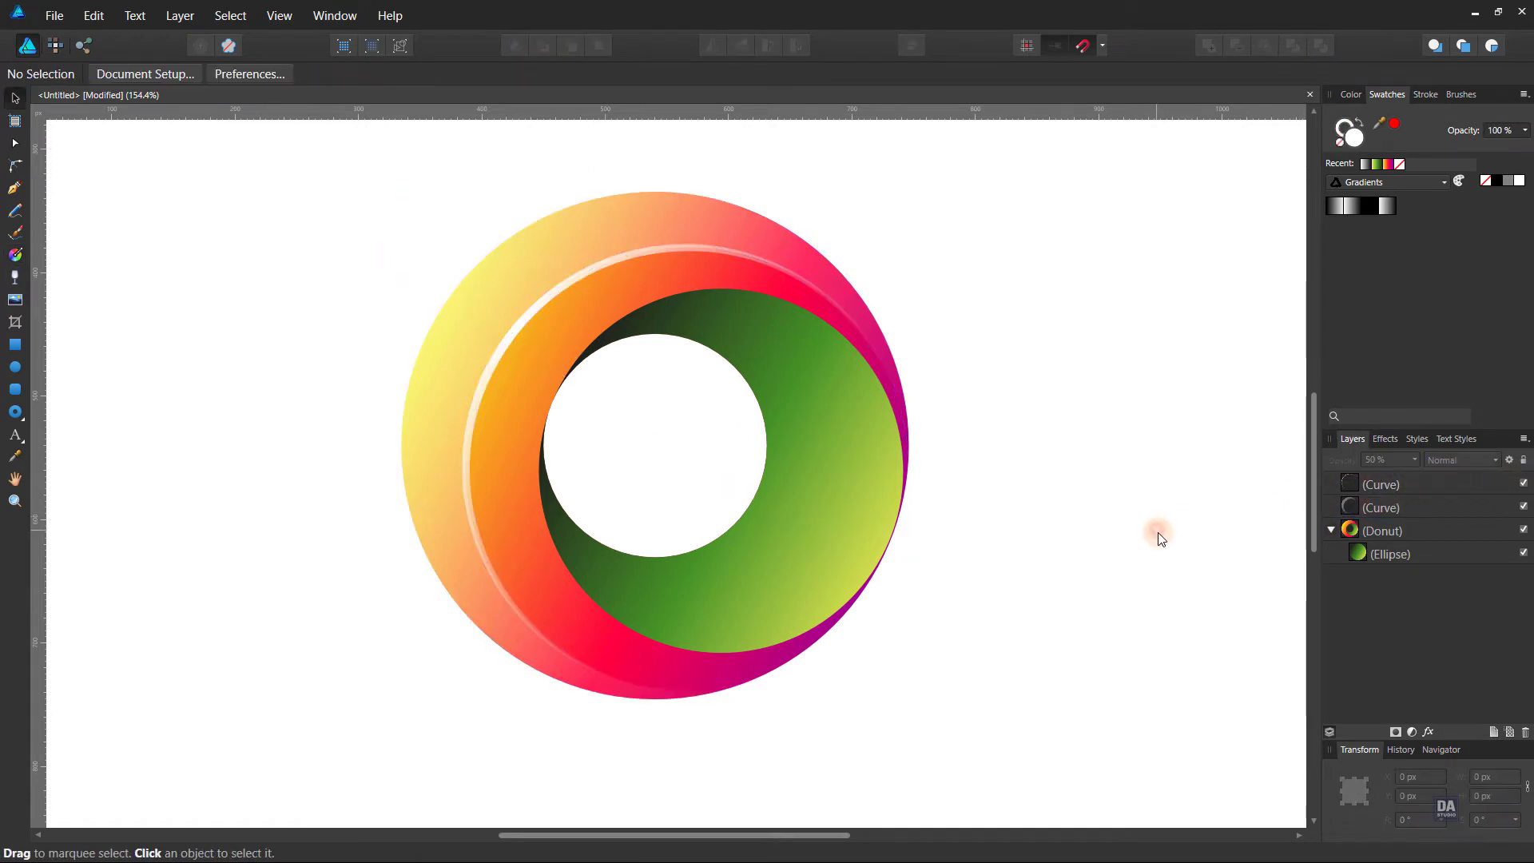
- Duplicate the rim highlight layer and hide the top copy
click(1411, 488)
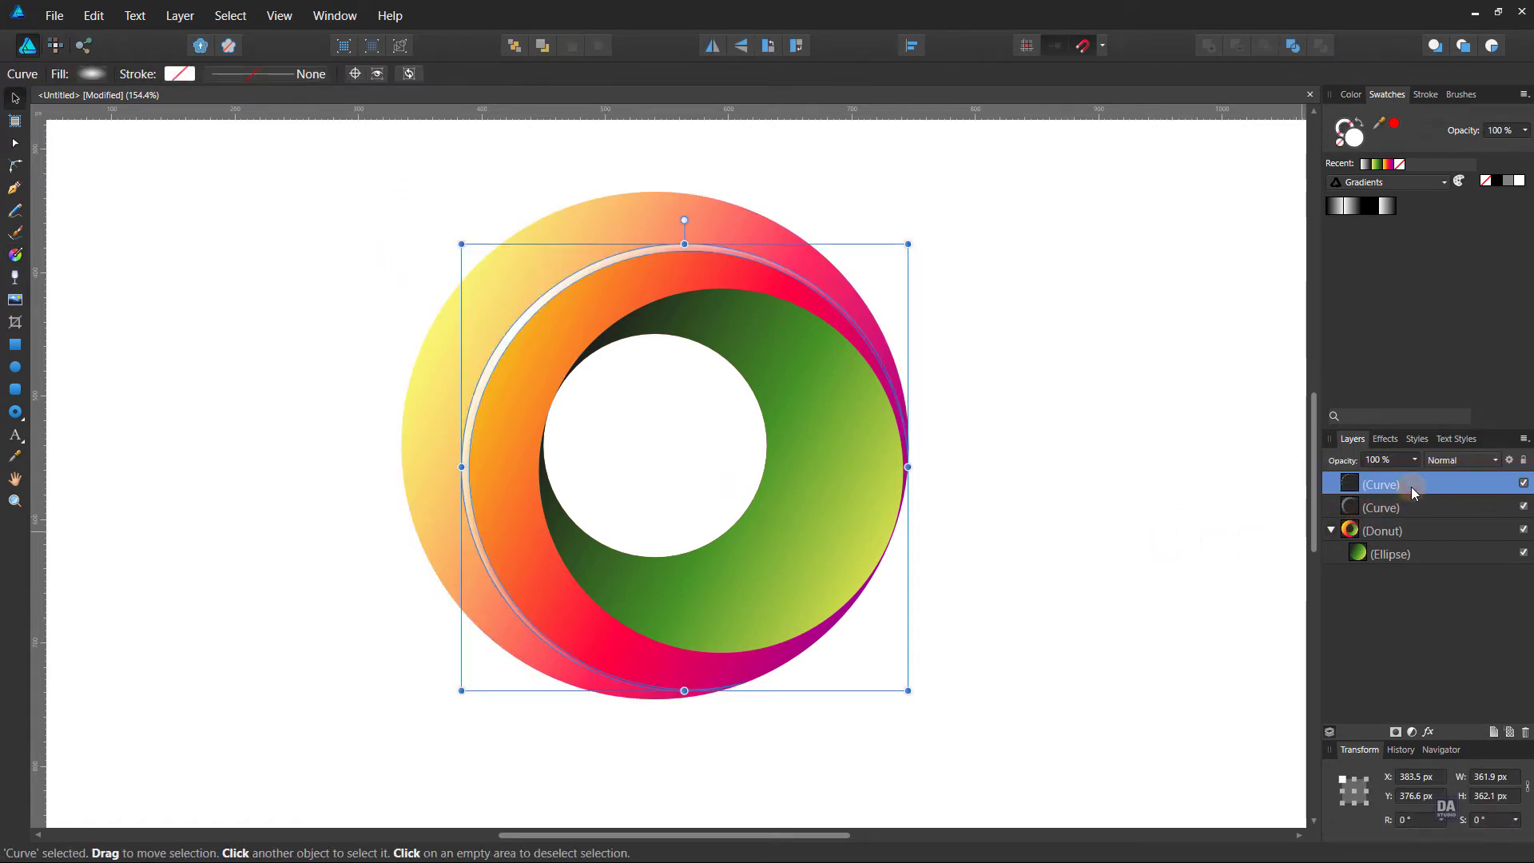
right_click(1411, 488)
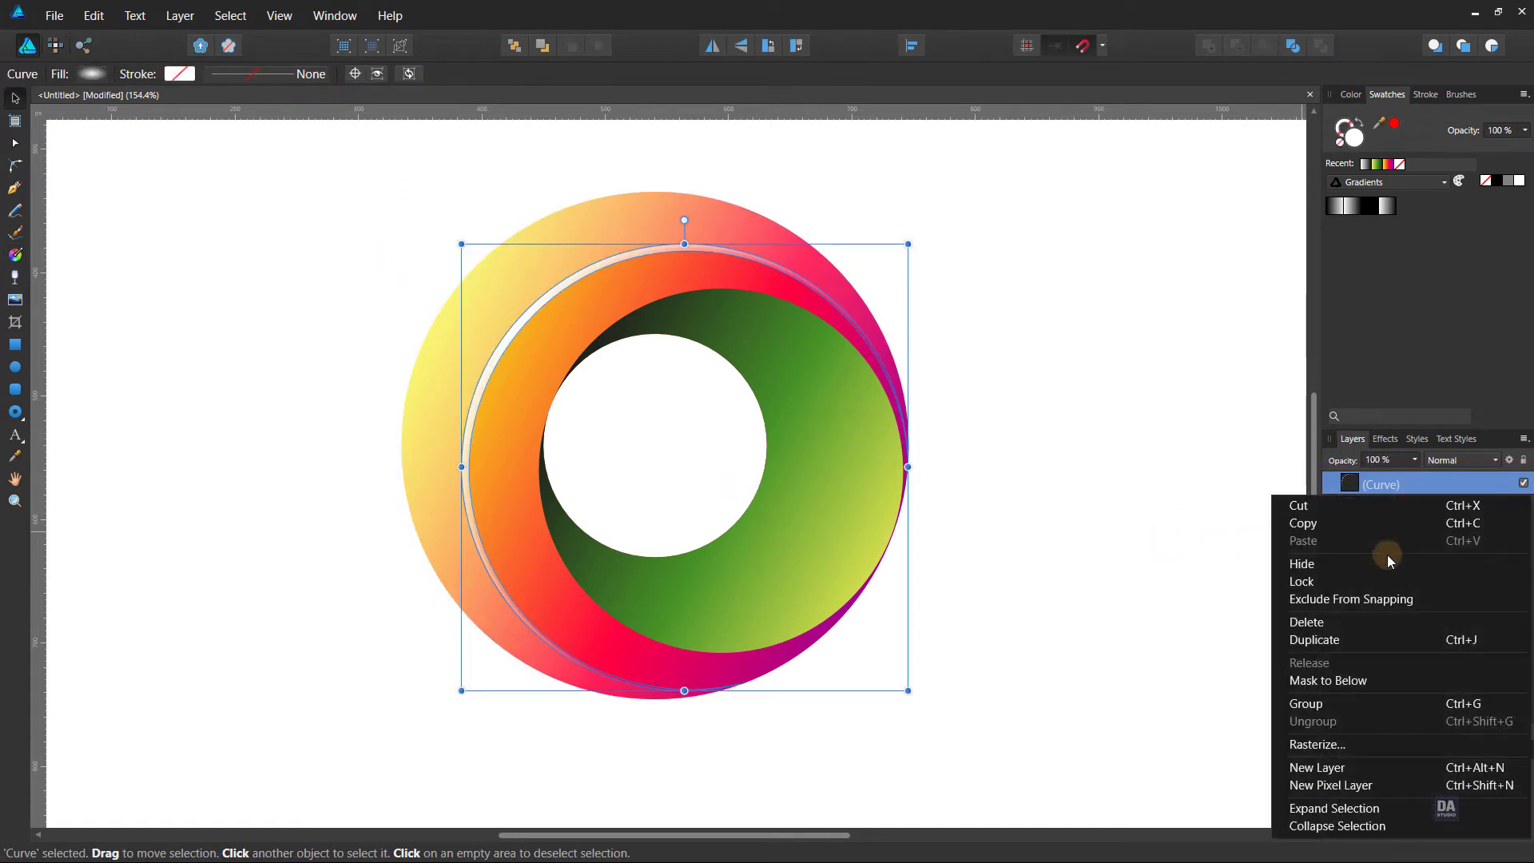
click(1369, 640)
click(1524, 483)
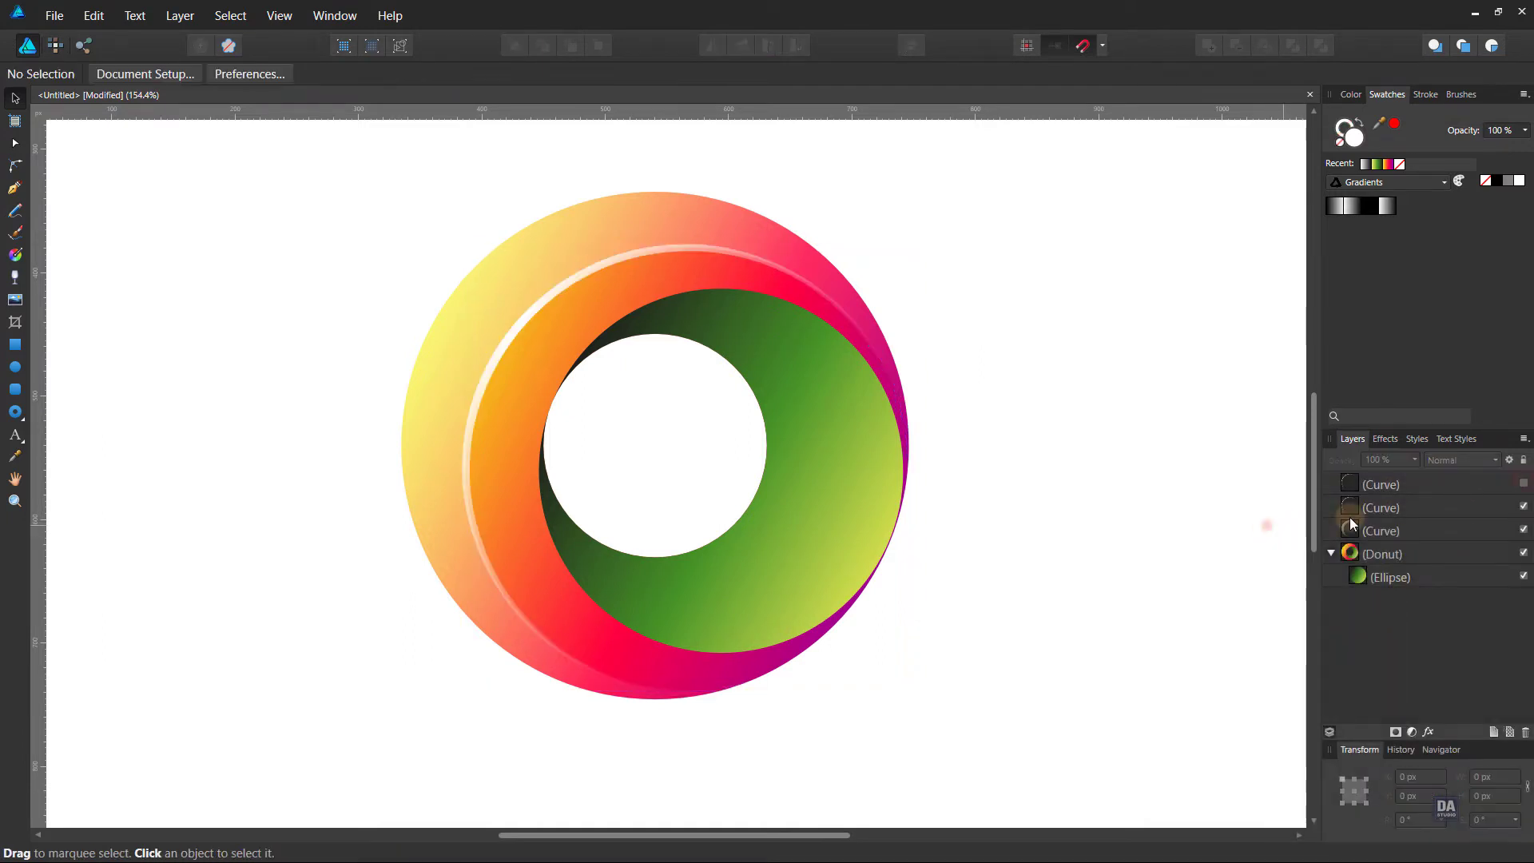
- Give the original highlight a 1.7 px Gaussian blur and Overlay blend mode
click(1372, 507)
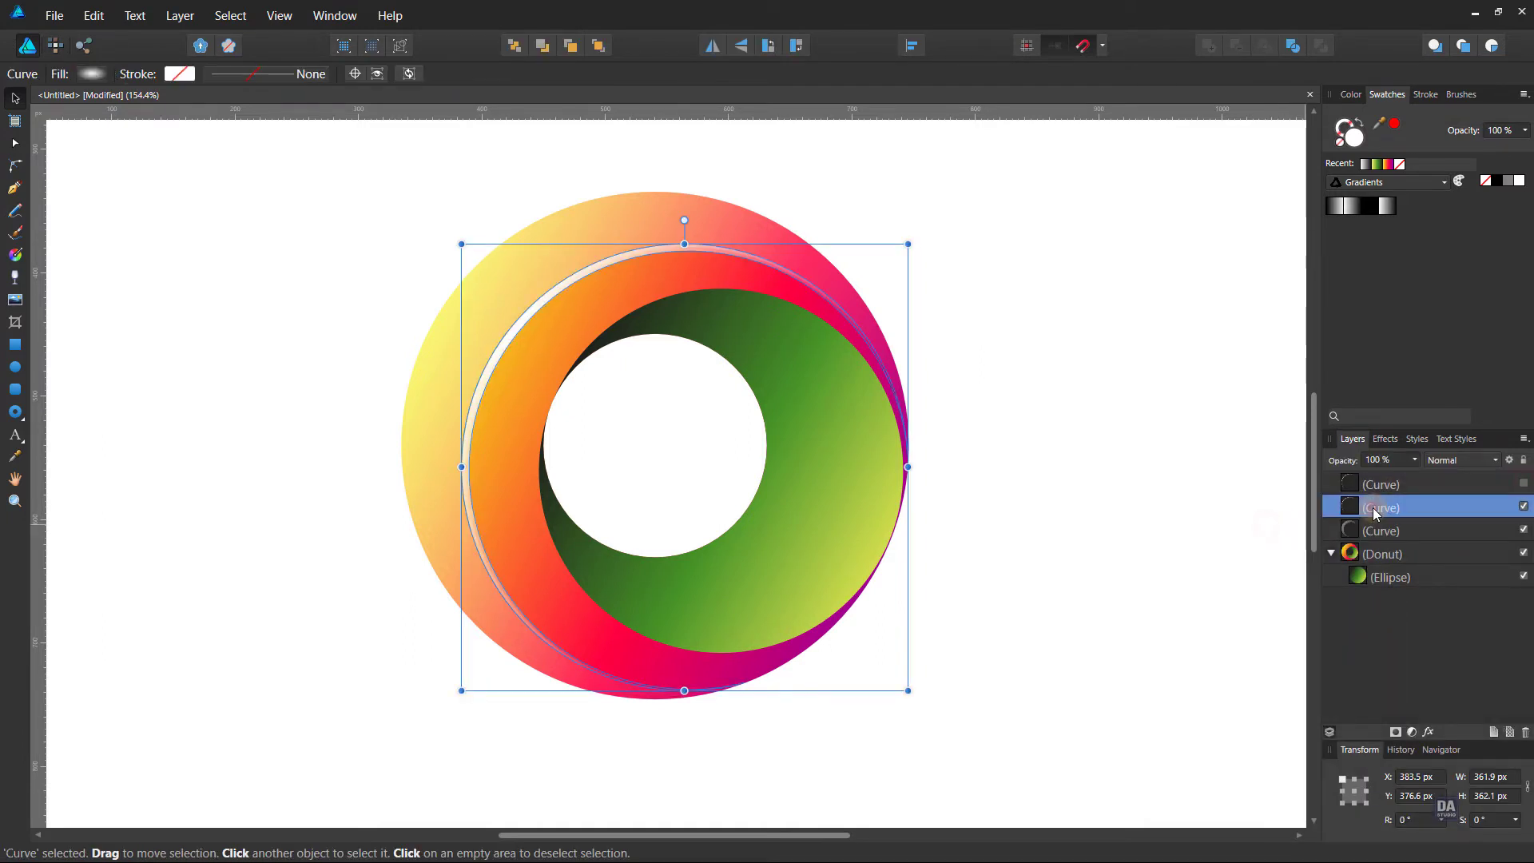
click(1427, 732)
mouse_move(788, 214)
mouse_down()
mouse_move(1184, 242)
mouse_move(1139, 271)
mouse_move(1175, 270)
mouse_up()
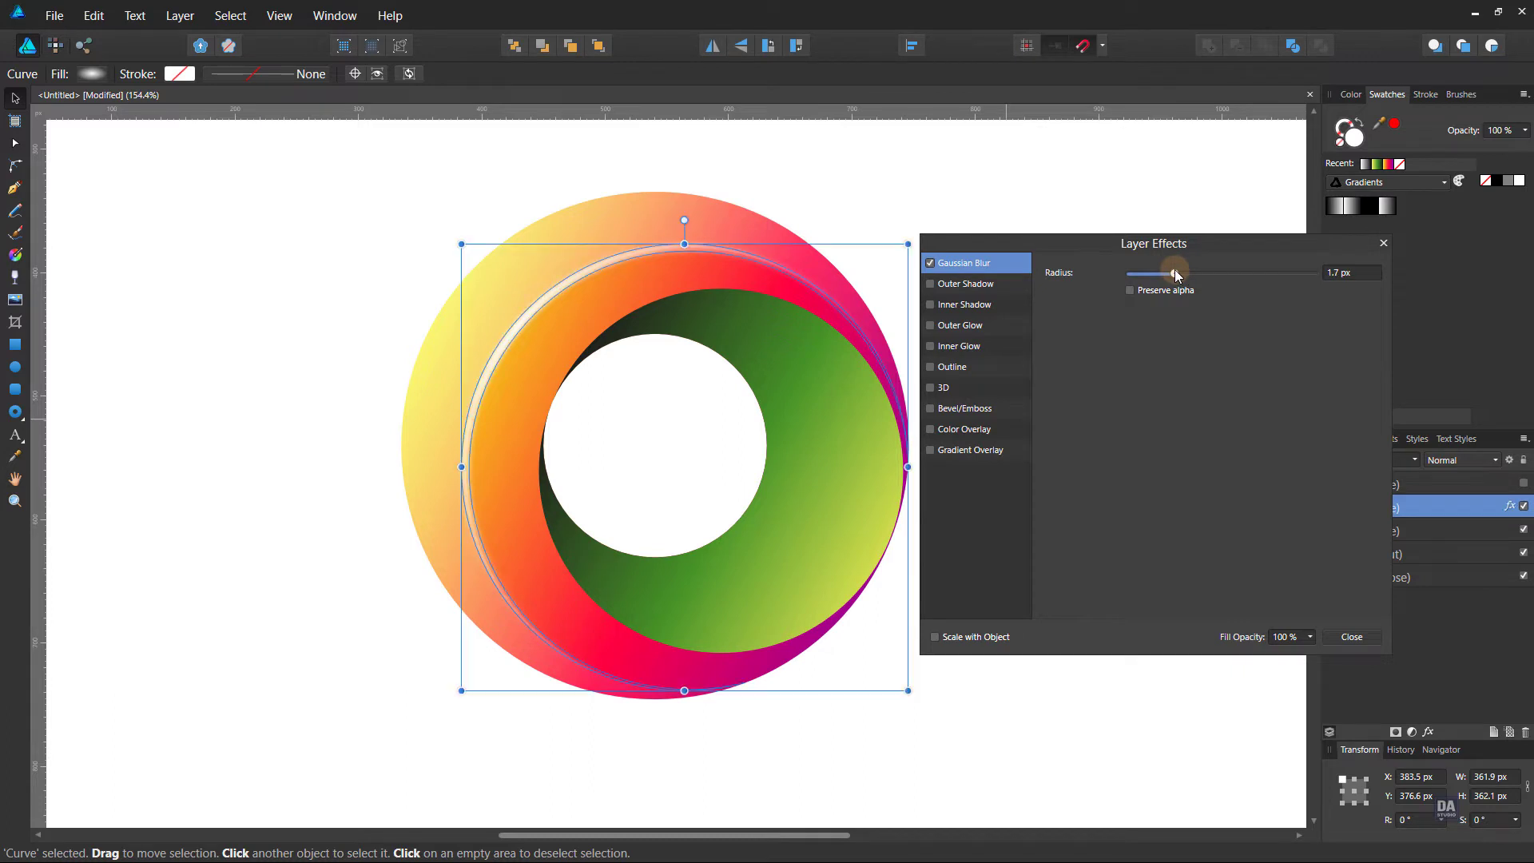
click(1330, 633)
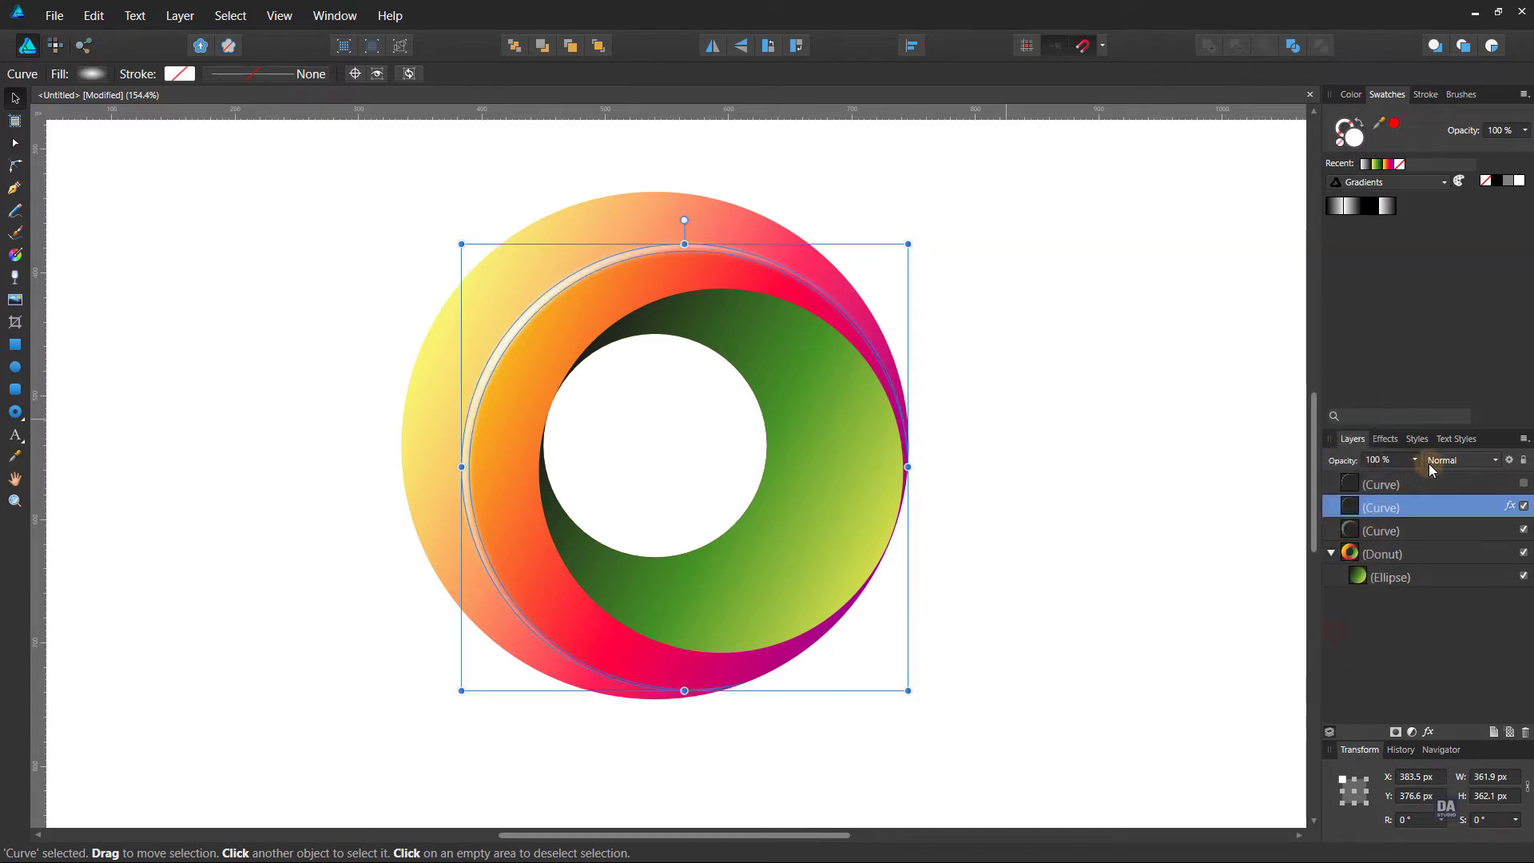
click(1435, 460)
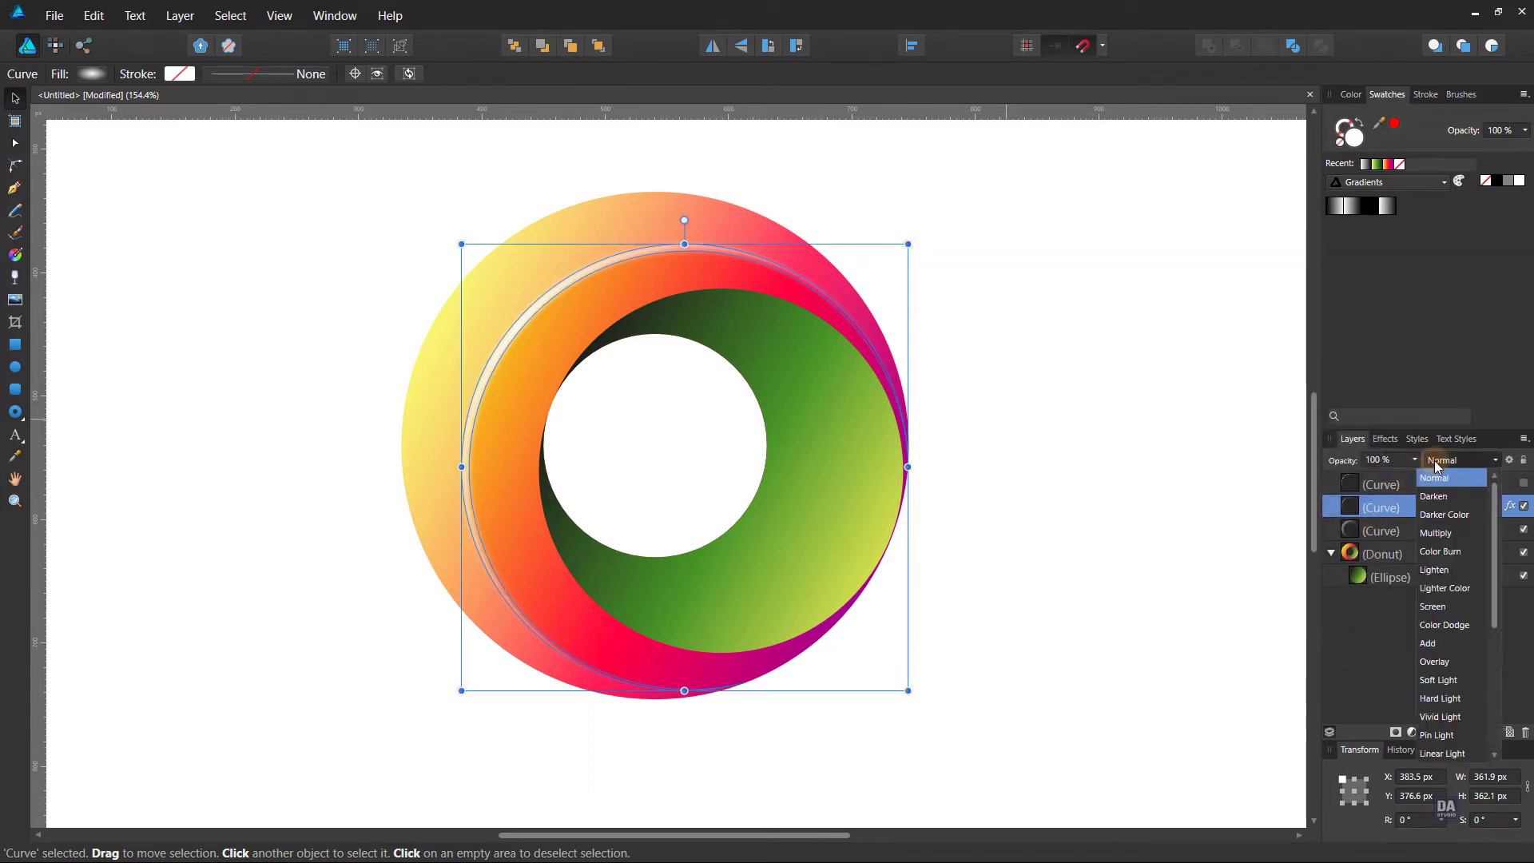
click(1444, 656)
click(1261, 601)
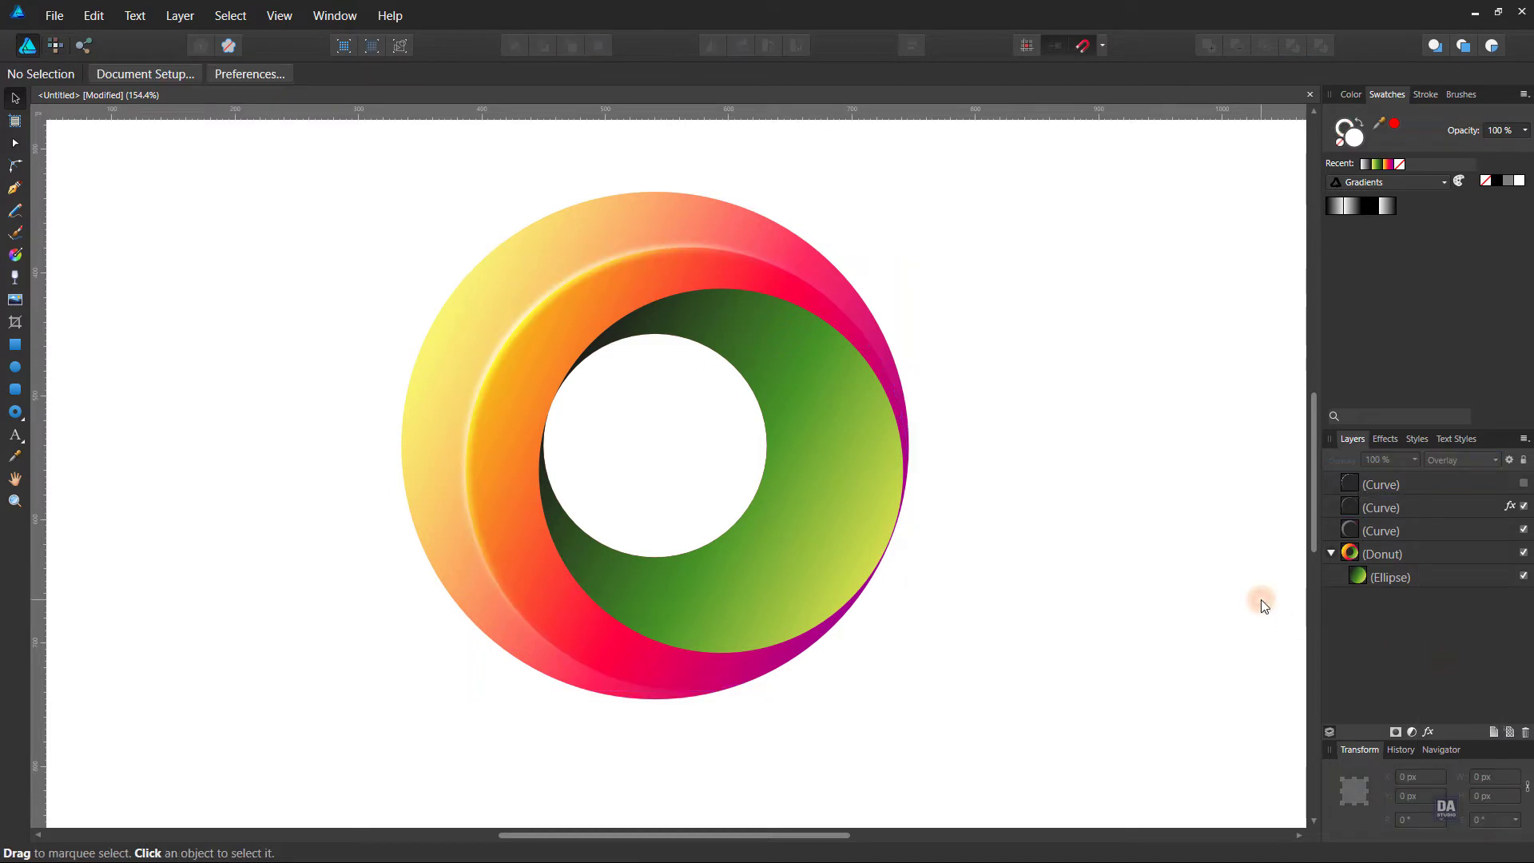
- Move the blurred highlight back one level in the stack
click(1403, 507)
right_click(483, 382)
mouse_move(360, 567)
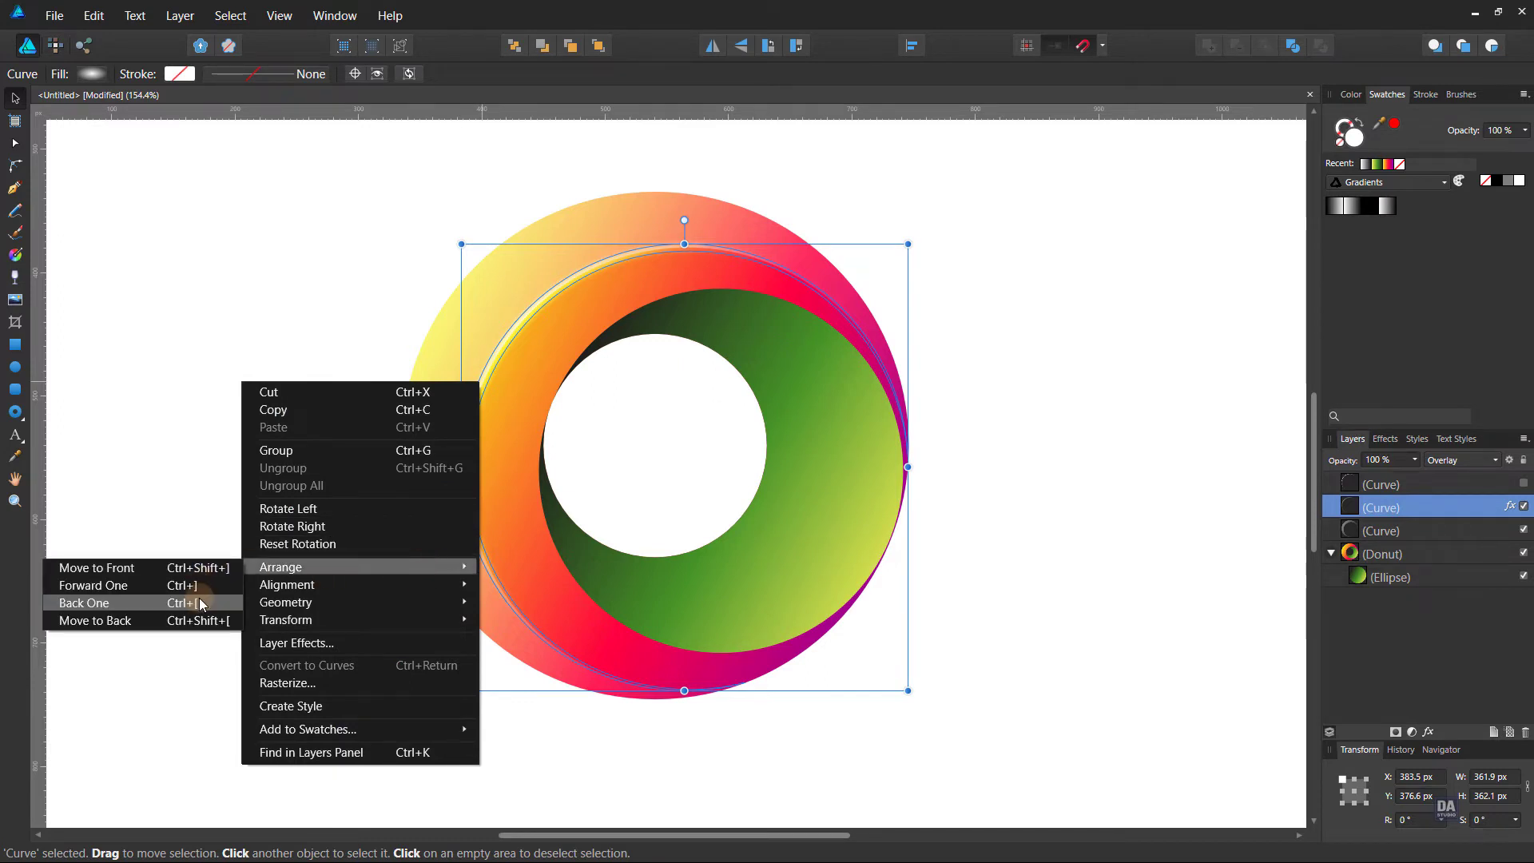
click(199, 597)
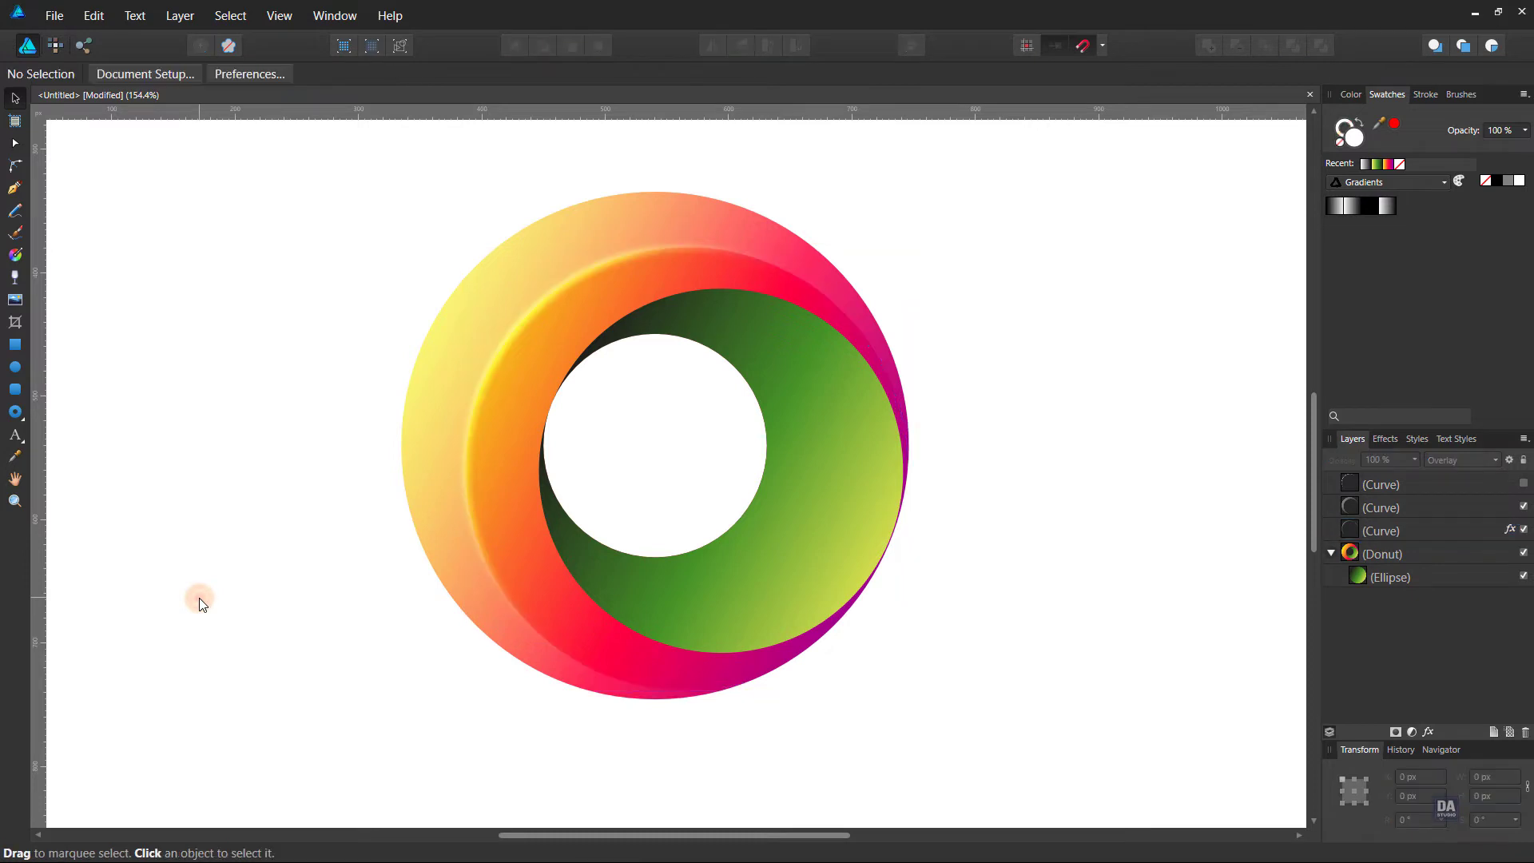
click(1524, 530)
click(1524, 530)
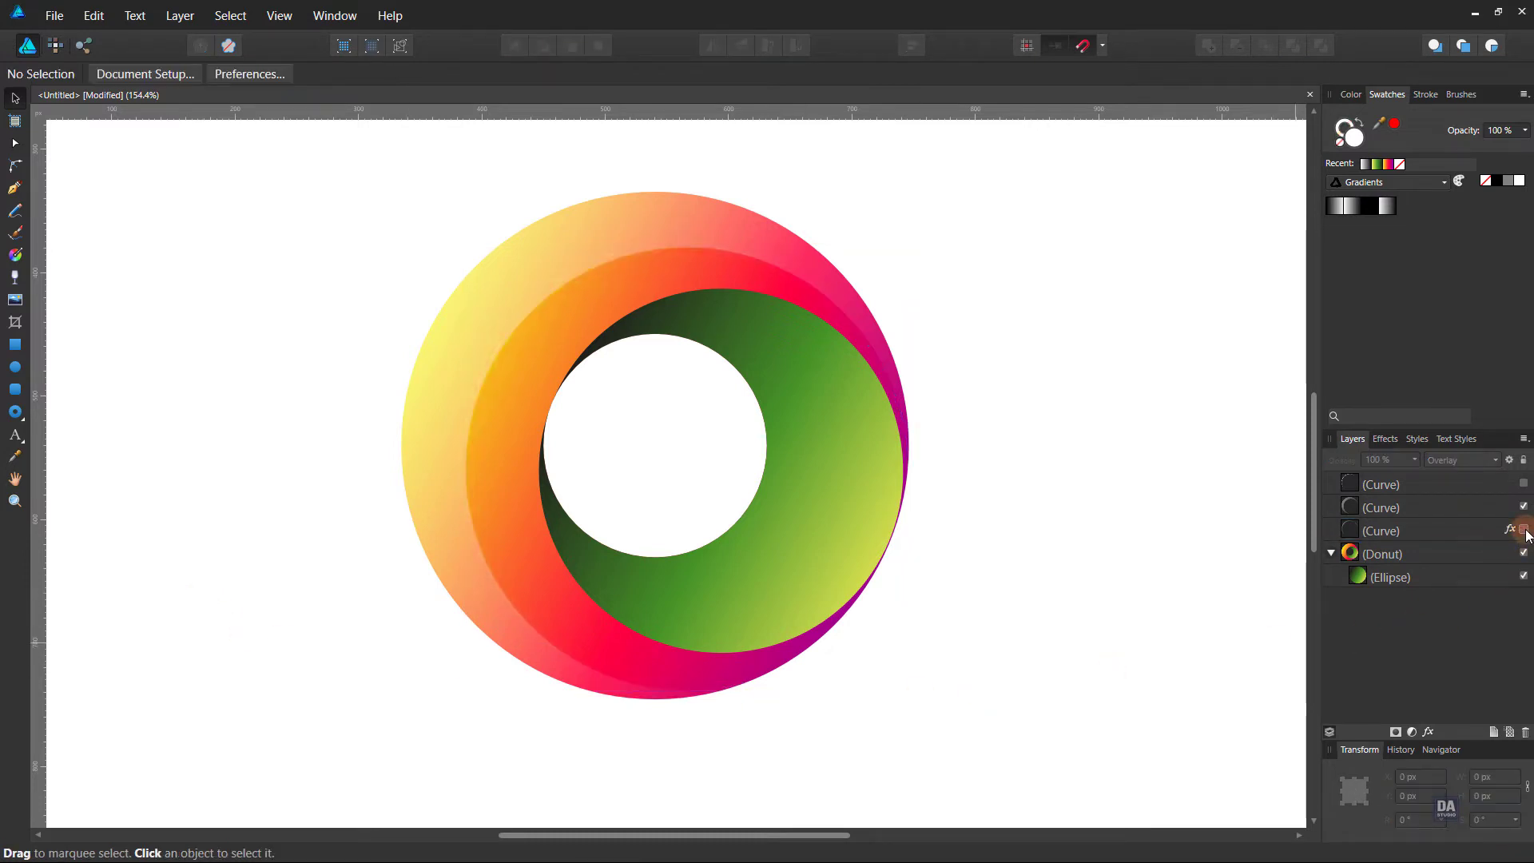
- Show the hidden top highlight copy and set its opacity to 75%
click(1524, 485)
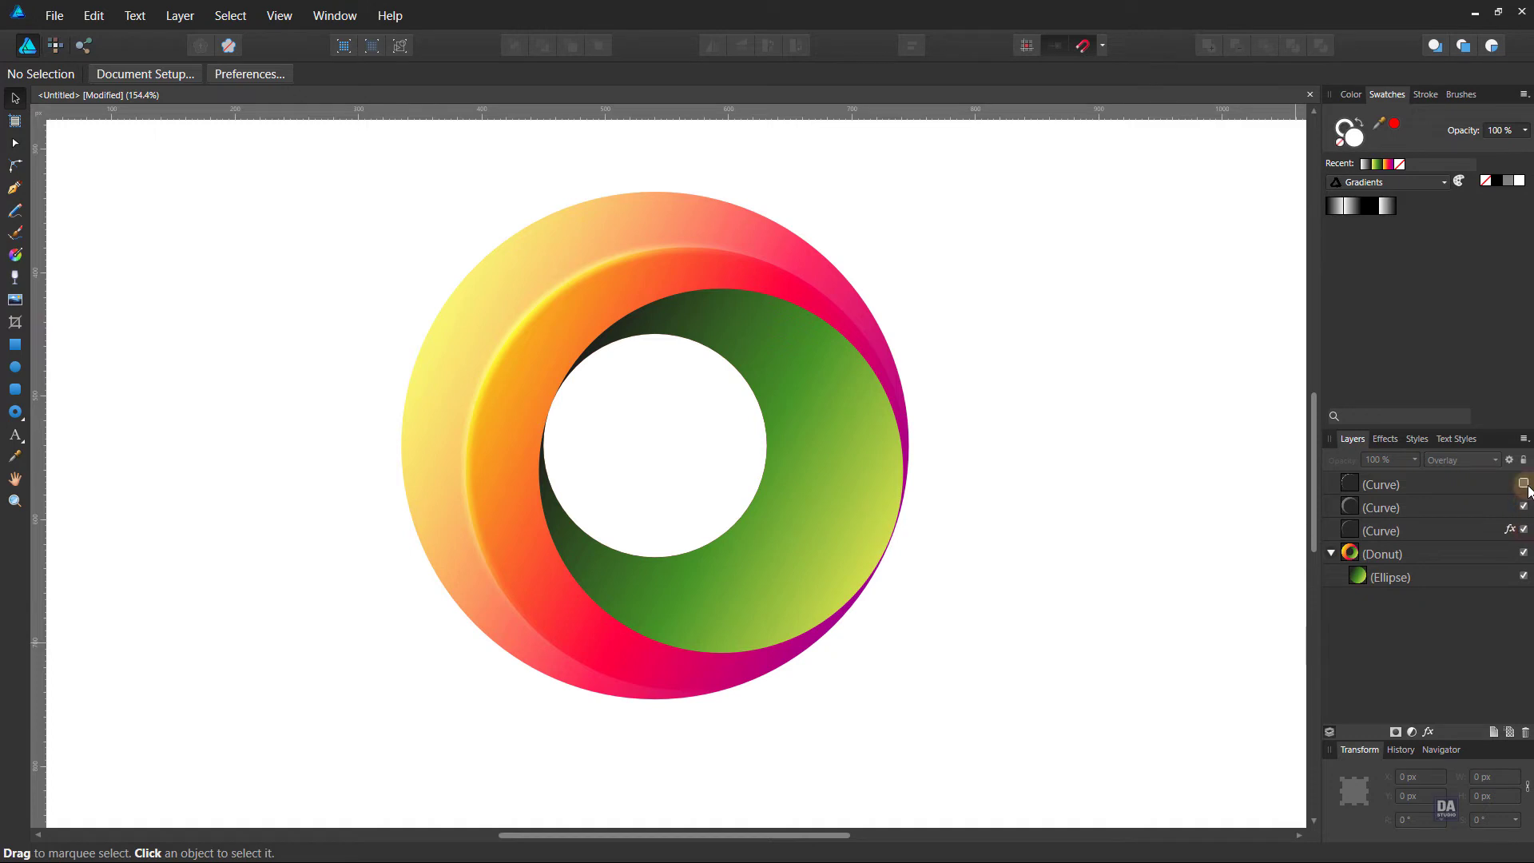
click(1484, 494)
click(1415, 461)
drag(1404, 480, 1390, 477)
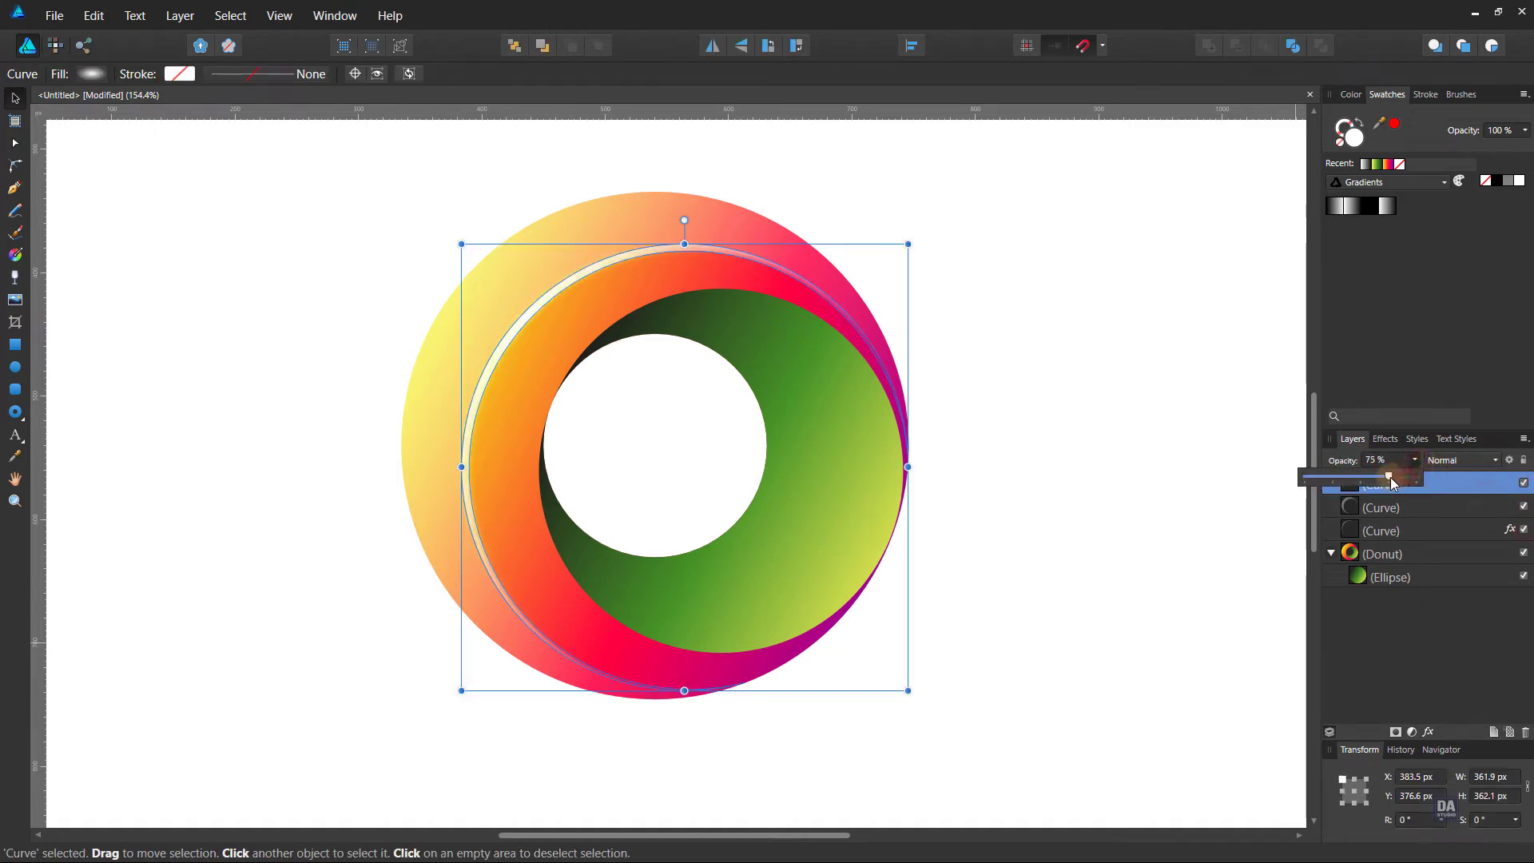
click(1134, 489)
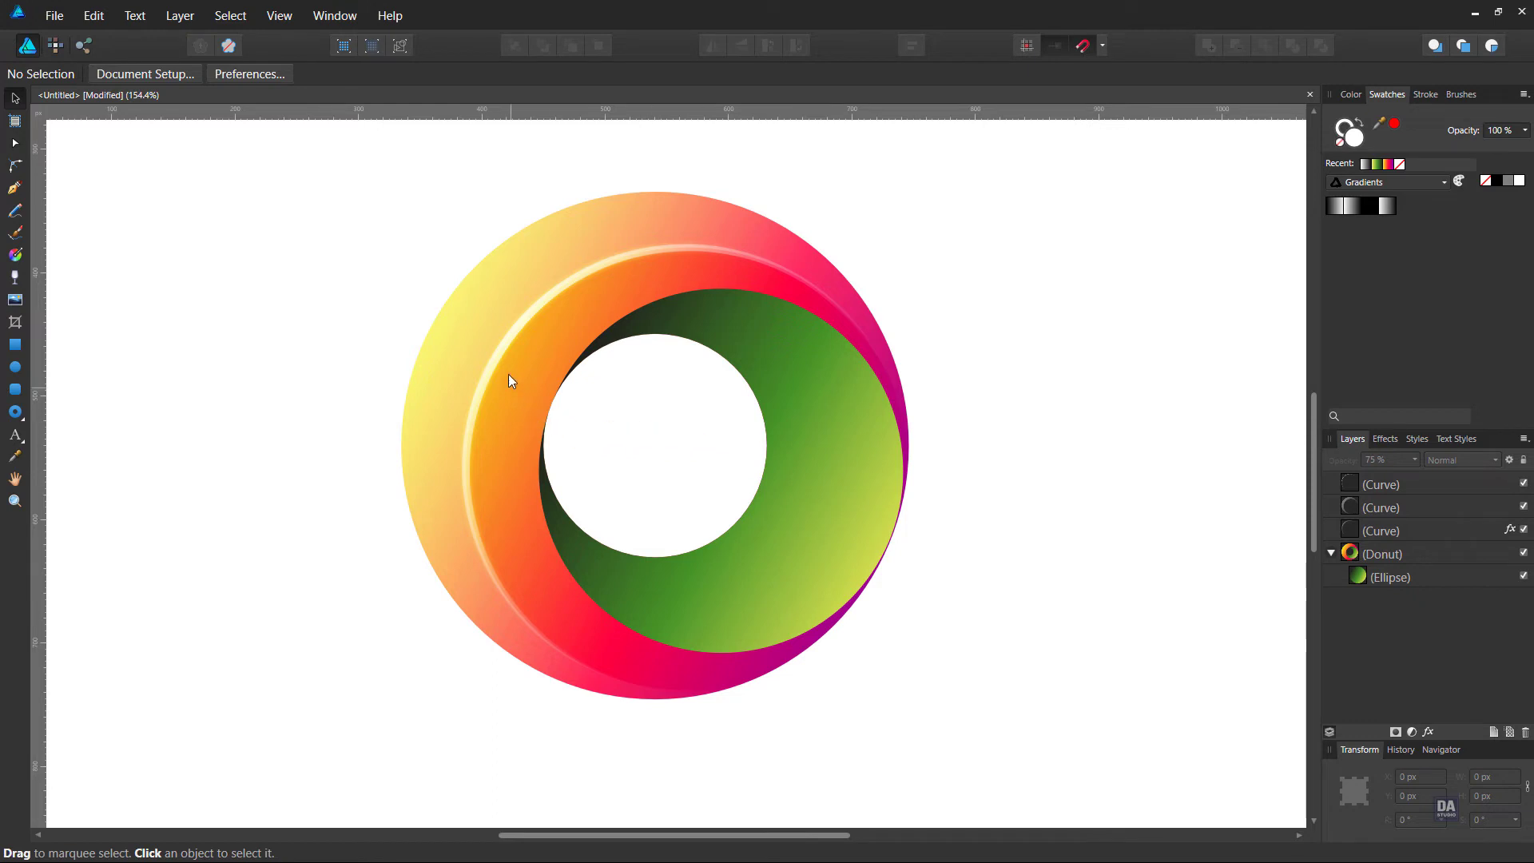
- Draw a small ellipse on the donut's upper-left rim
click(16, 370)
mouse_move(511, 301)
mouse_down()
mouse_move(650, 430)
mouse_move(539, 358)
mouse_up()
key(v)
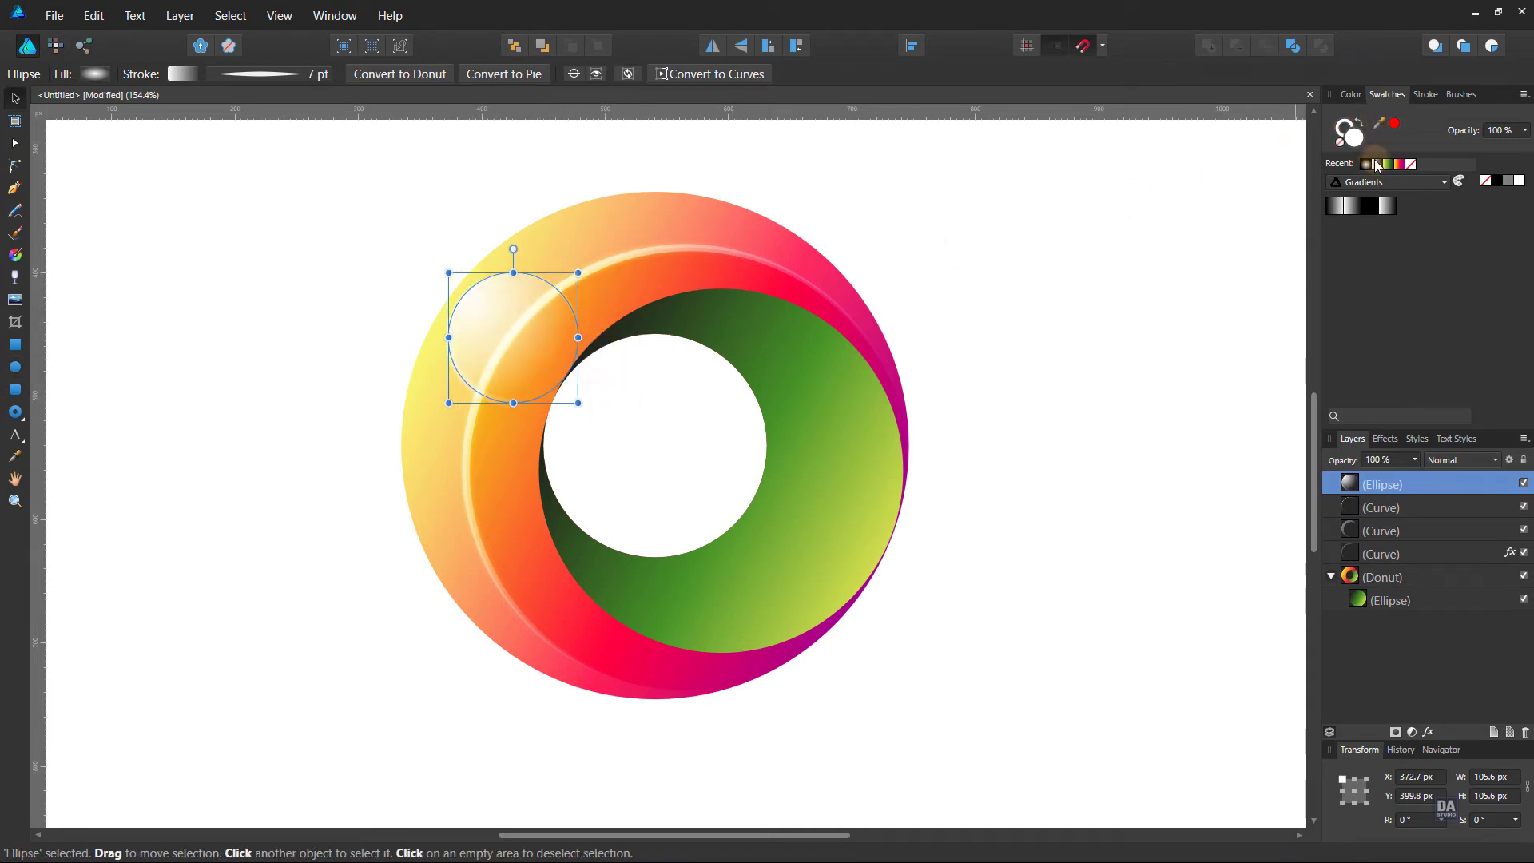
- Remove the ellipse's outline and reshape its radial white gradient fill
click(1341, 143)
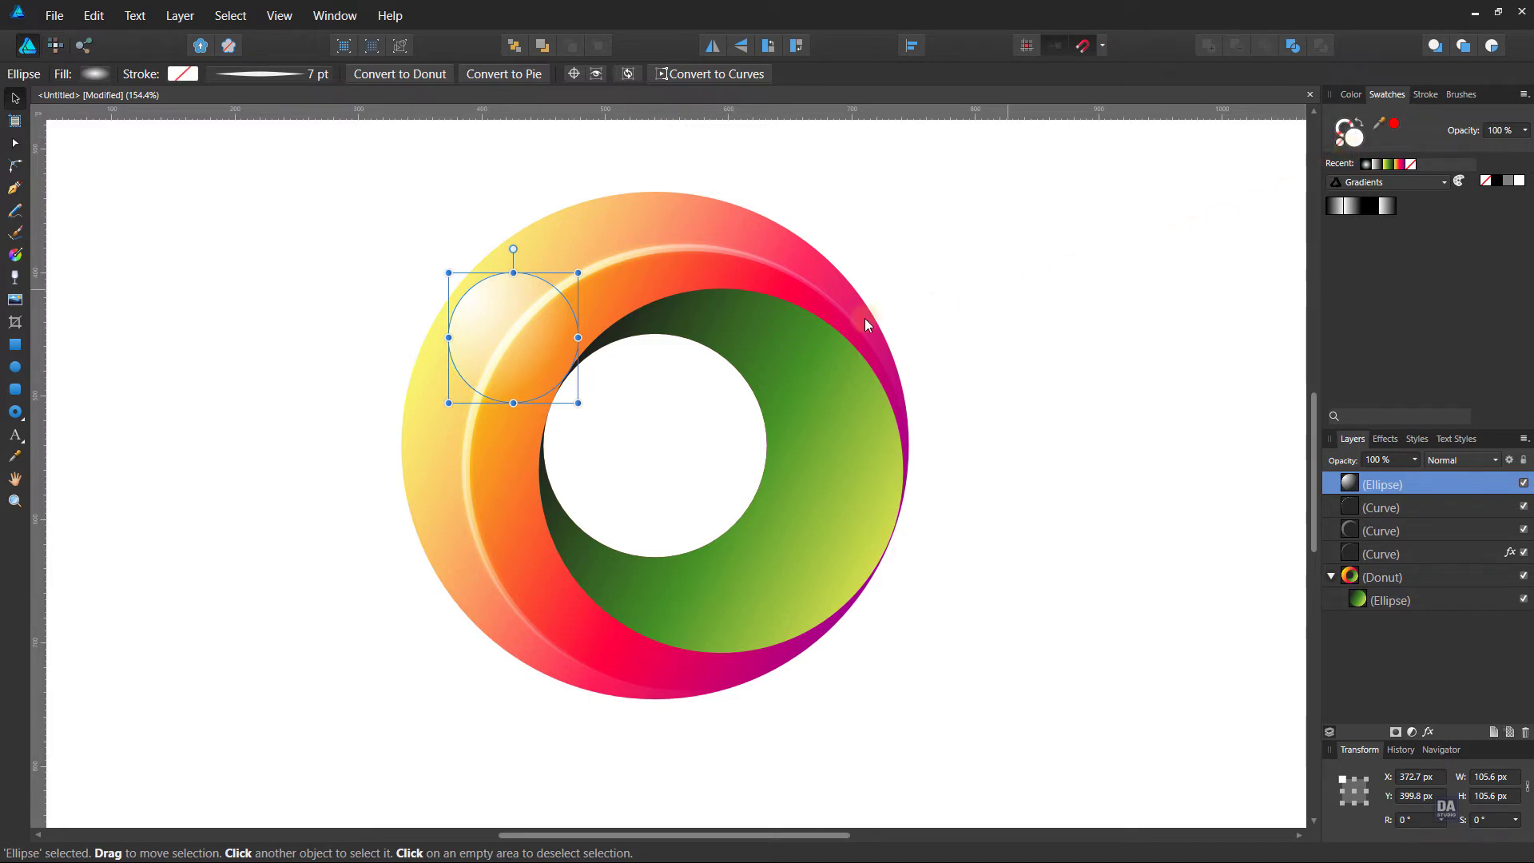
key(g)
drag(512, 337, 579, 337)
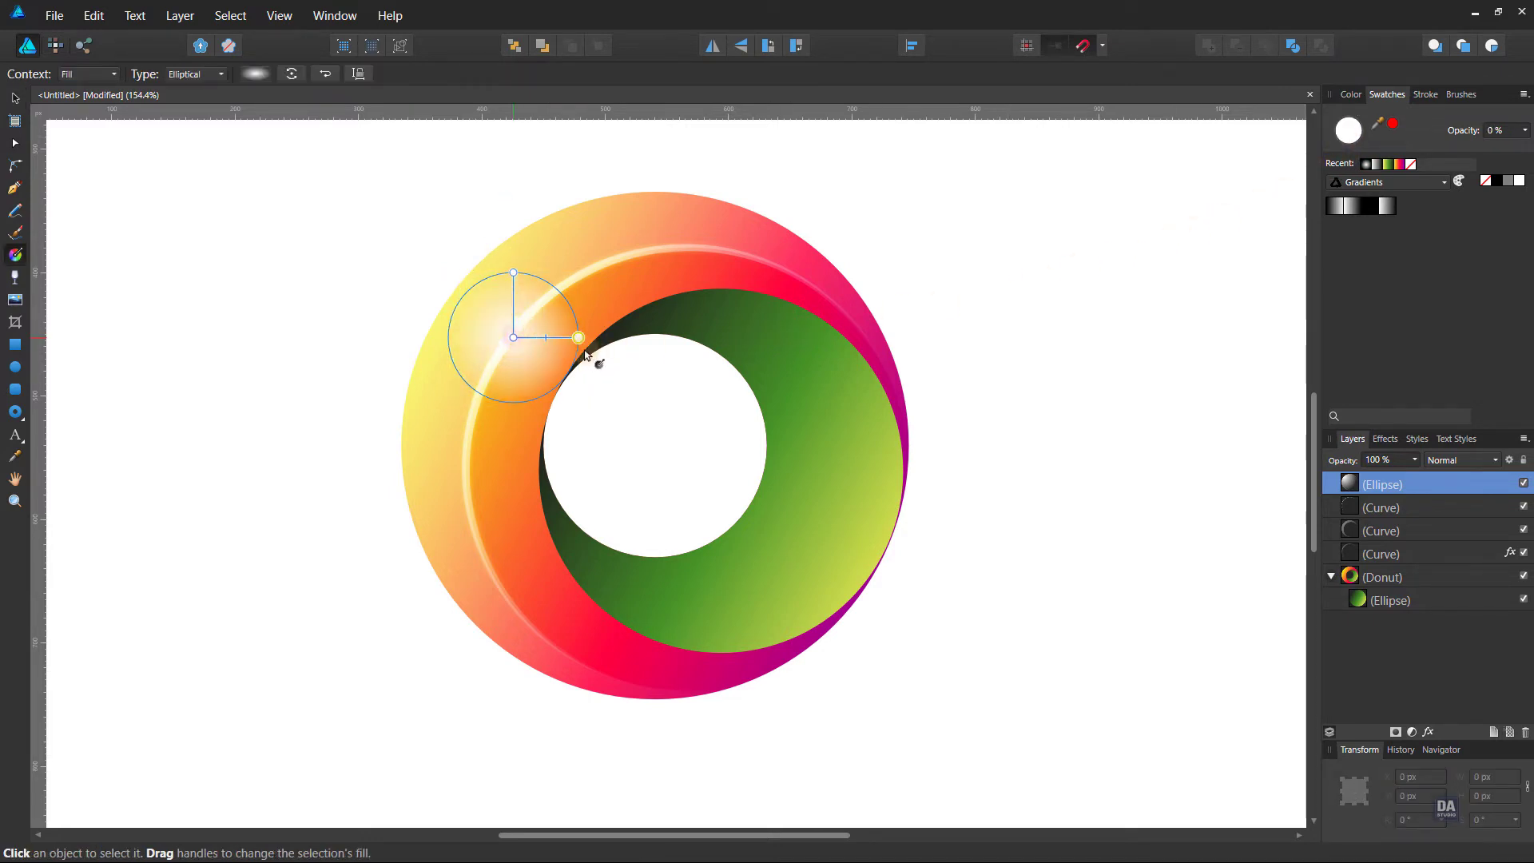
key(v)
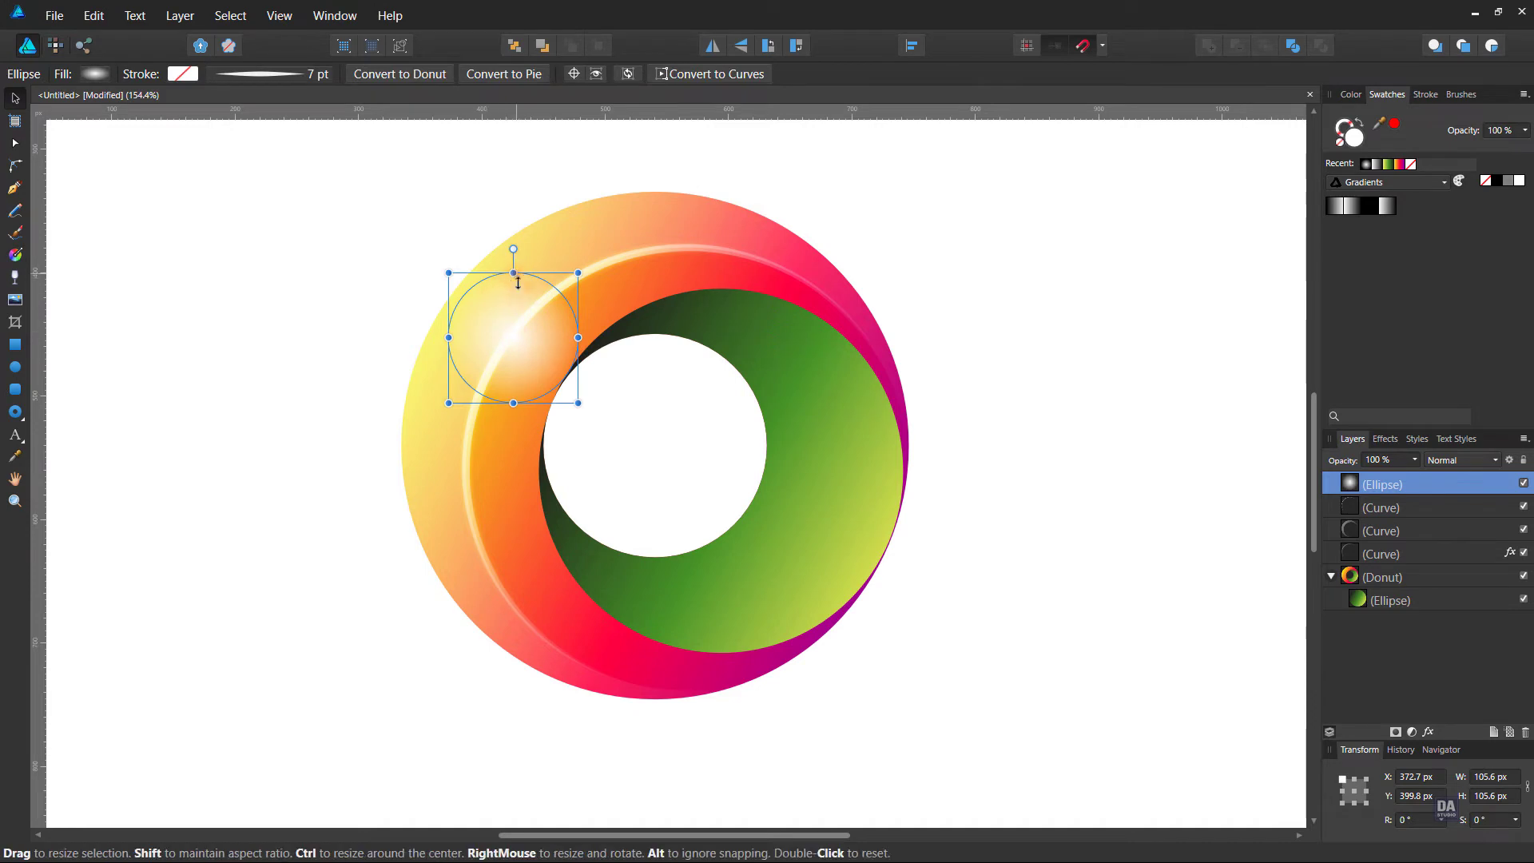
- Flatten, rotate and lengthen the ellipse into a diagonal streak along the ring
drag(513, 272, 513, 367)
mouse_move(582, 404)
mouse_down()
mouse_move(570, 342)
mouse_move(511, 333)
mouse_up()
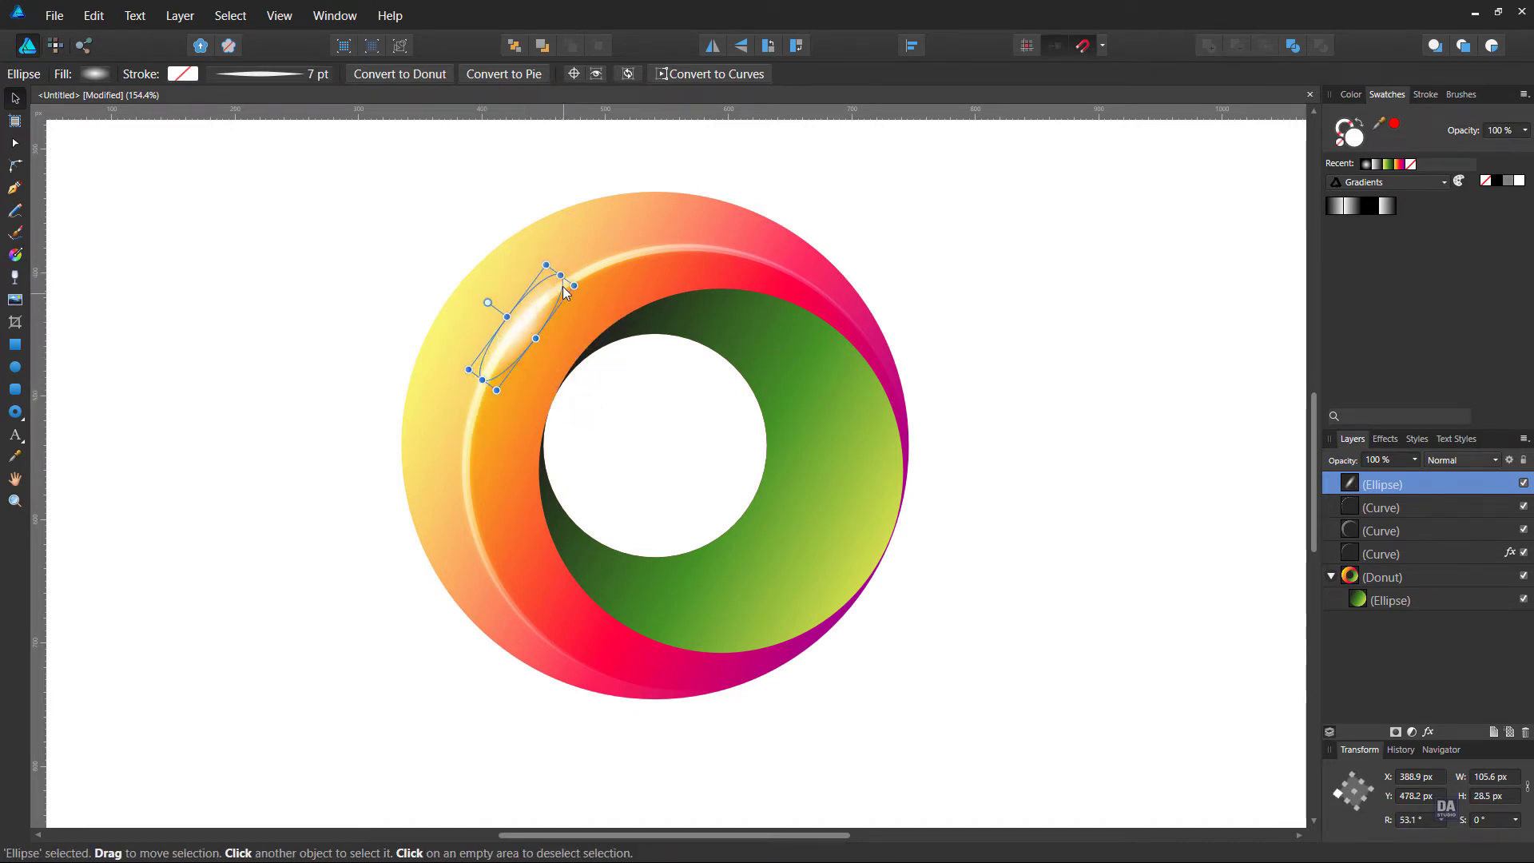
drag(555, 283, 571, 272)
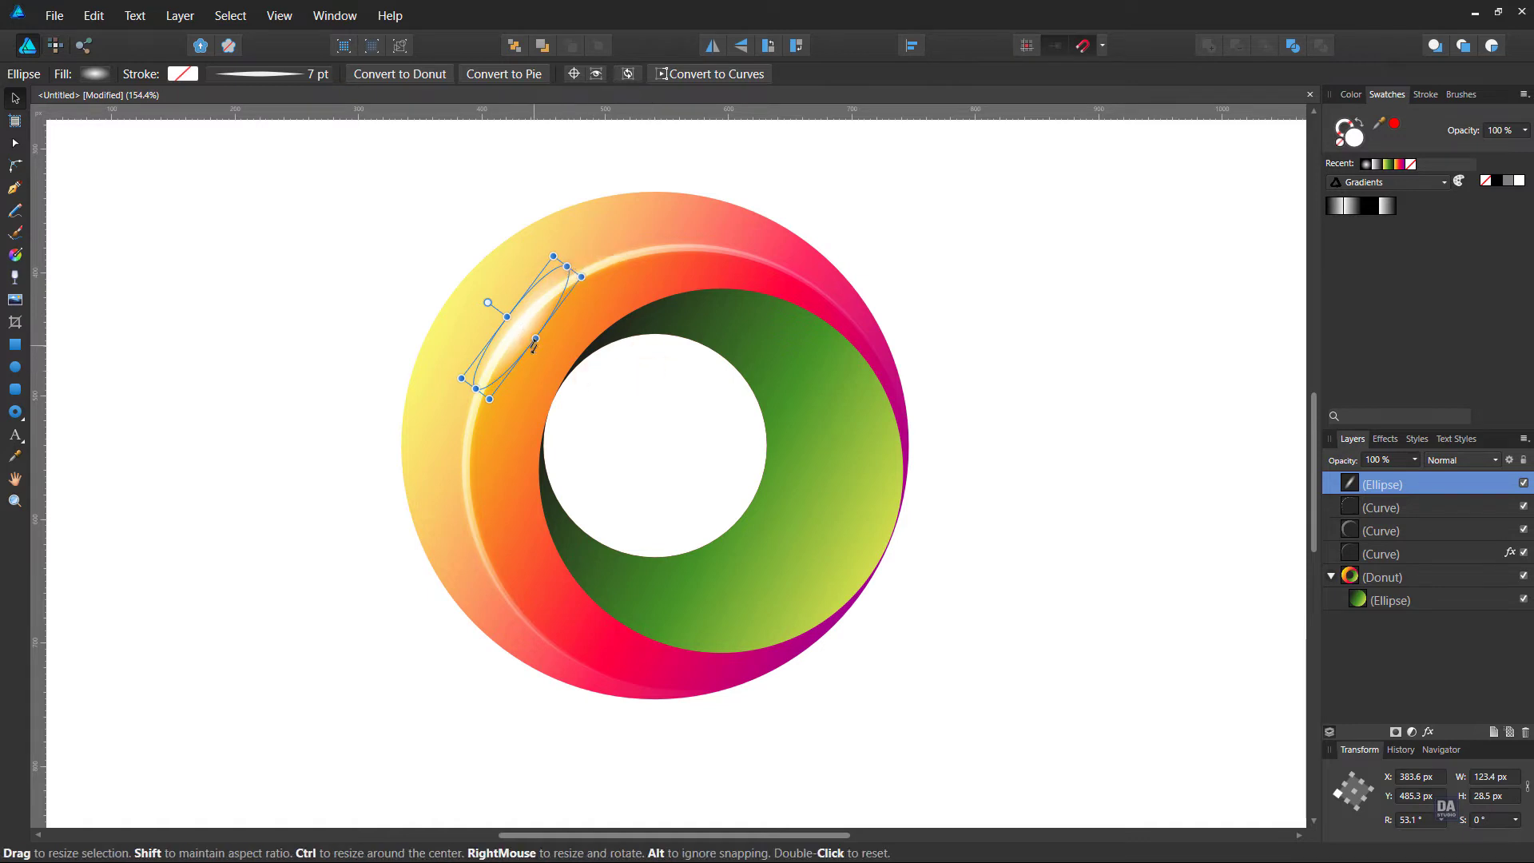
key(z)
drag(520, 336, 649, 339)
key(v)
drag(528, 323, 521, 323)
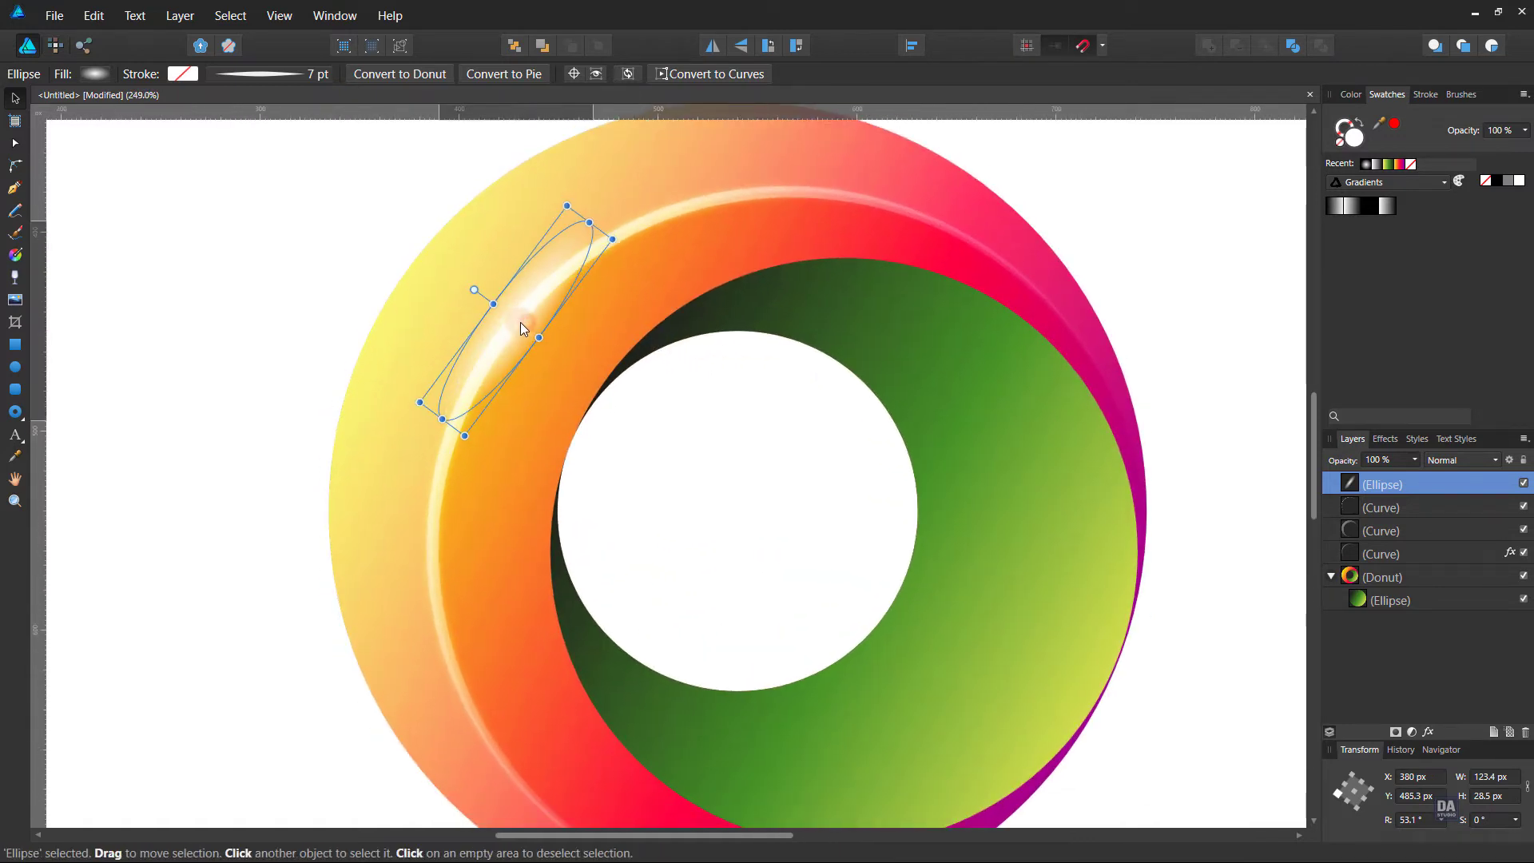
- Soften the streak with a 4.1 px Gaussian blur and zoom back out to the whole ring
click(1429, 733)
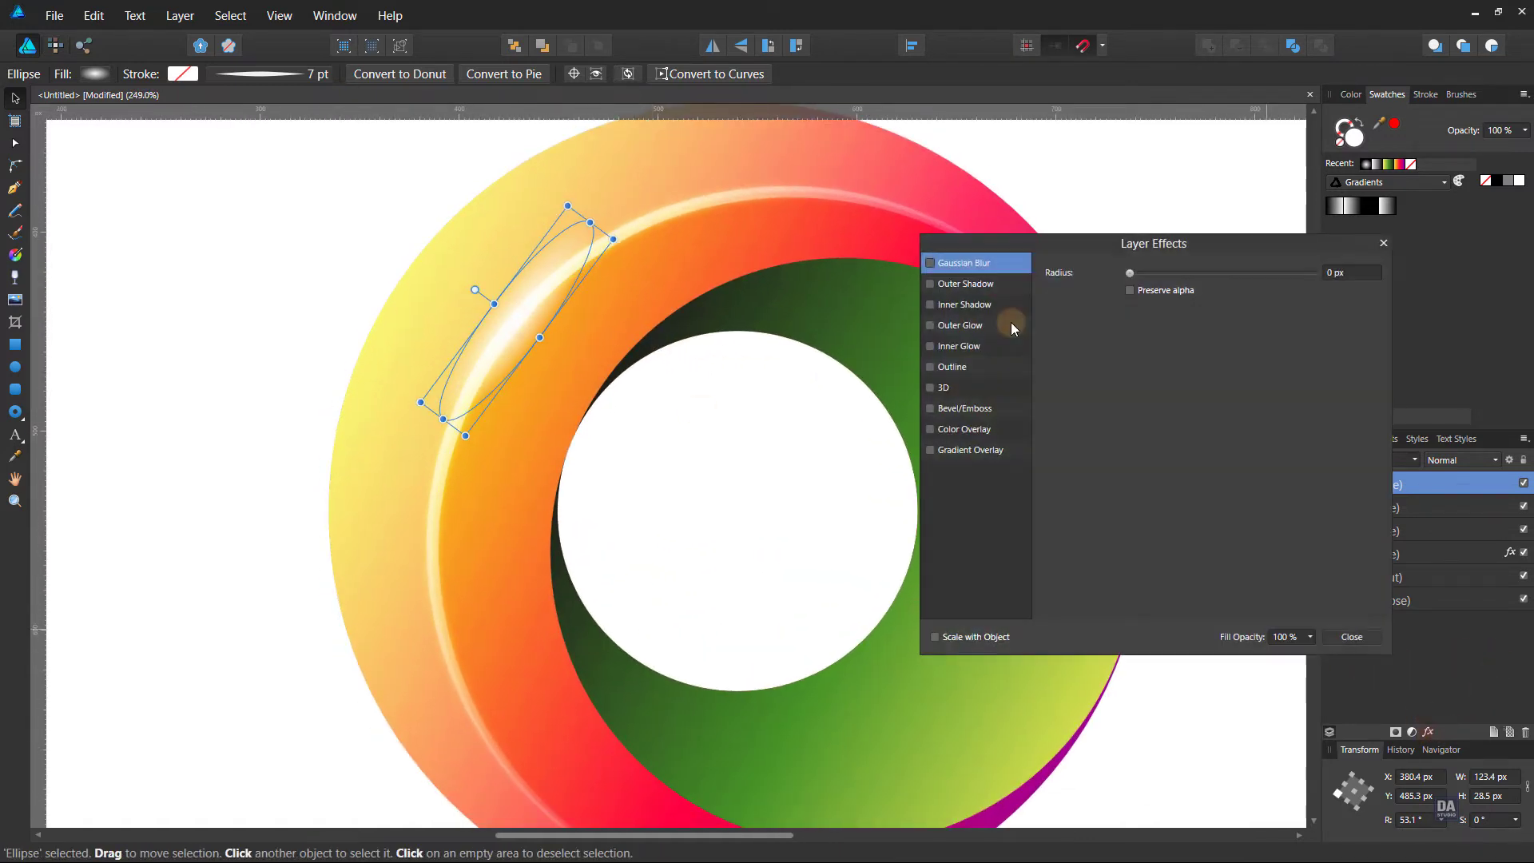
drag(1130, 273, 1186, 272)
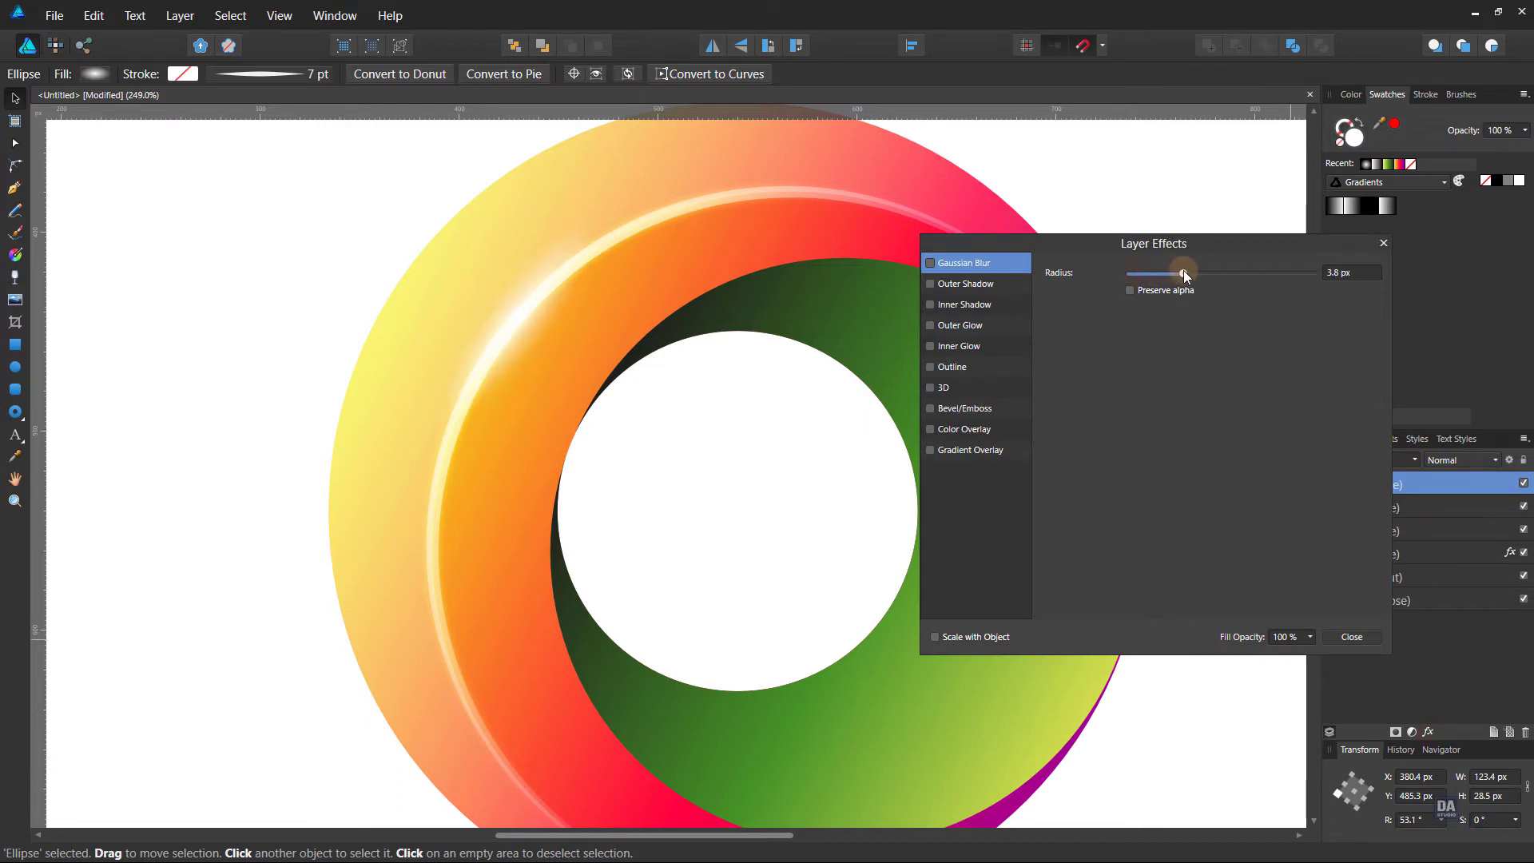
click(1330, 639)
click(1239, 520)
key(z)
alt+click(711, 428)
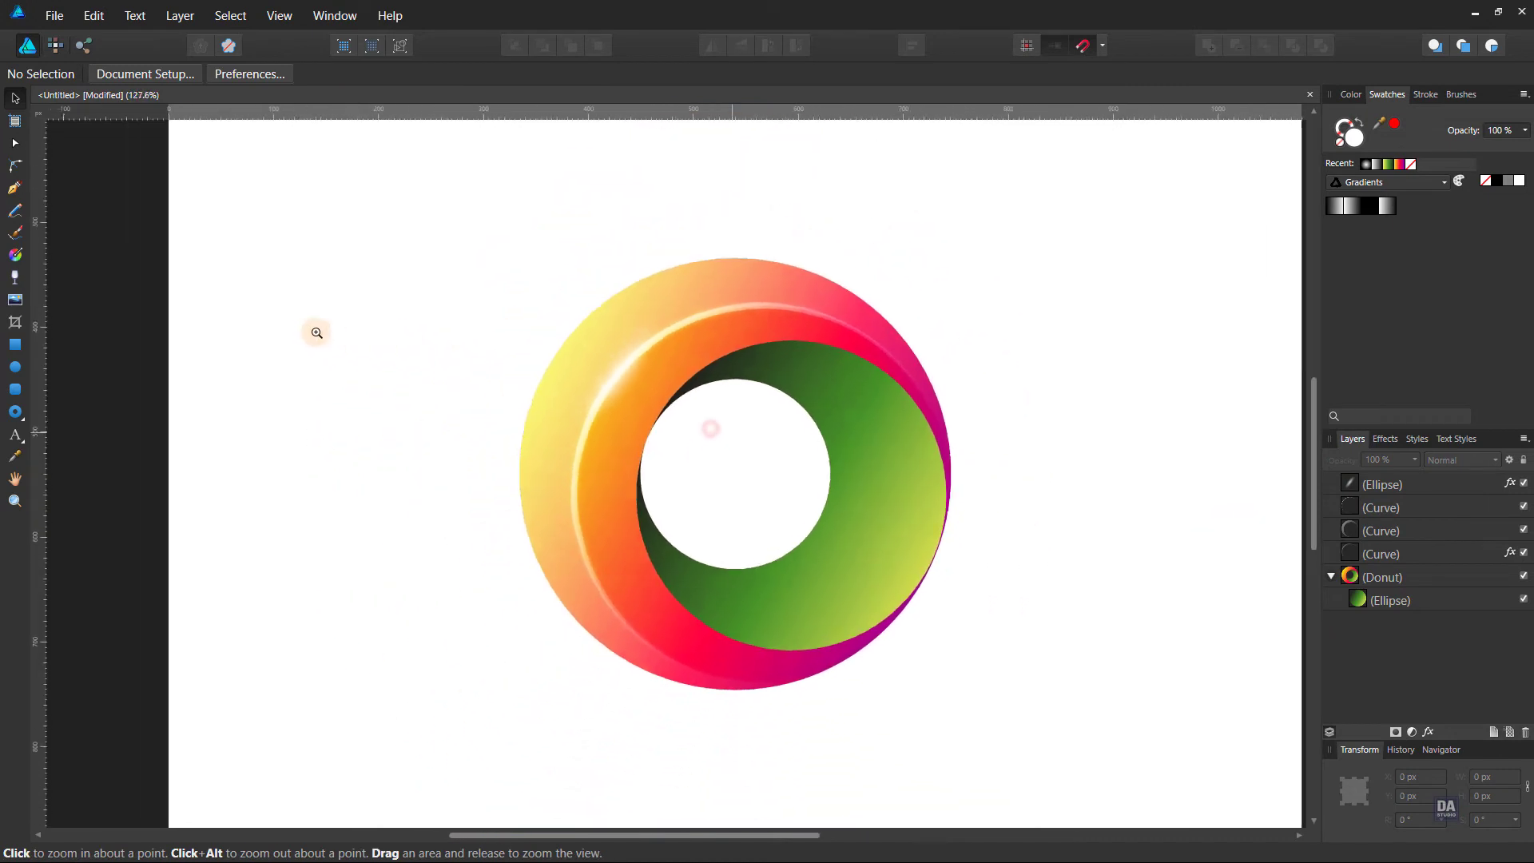
drag(863, 541, 789, 500)
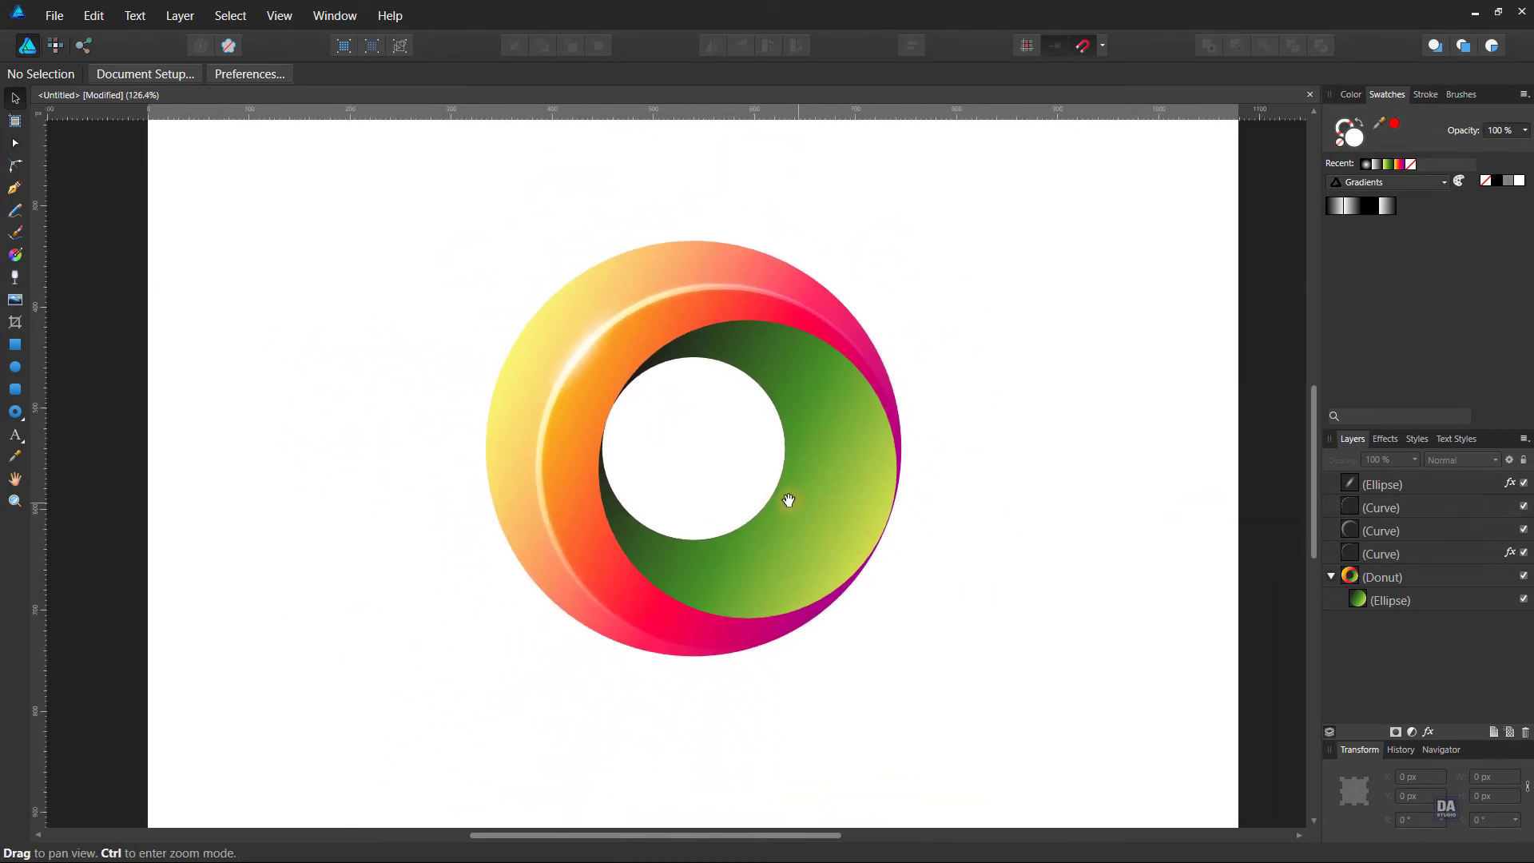
scroll(788, 500, up, 1)
key(v)
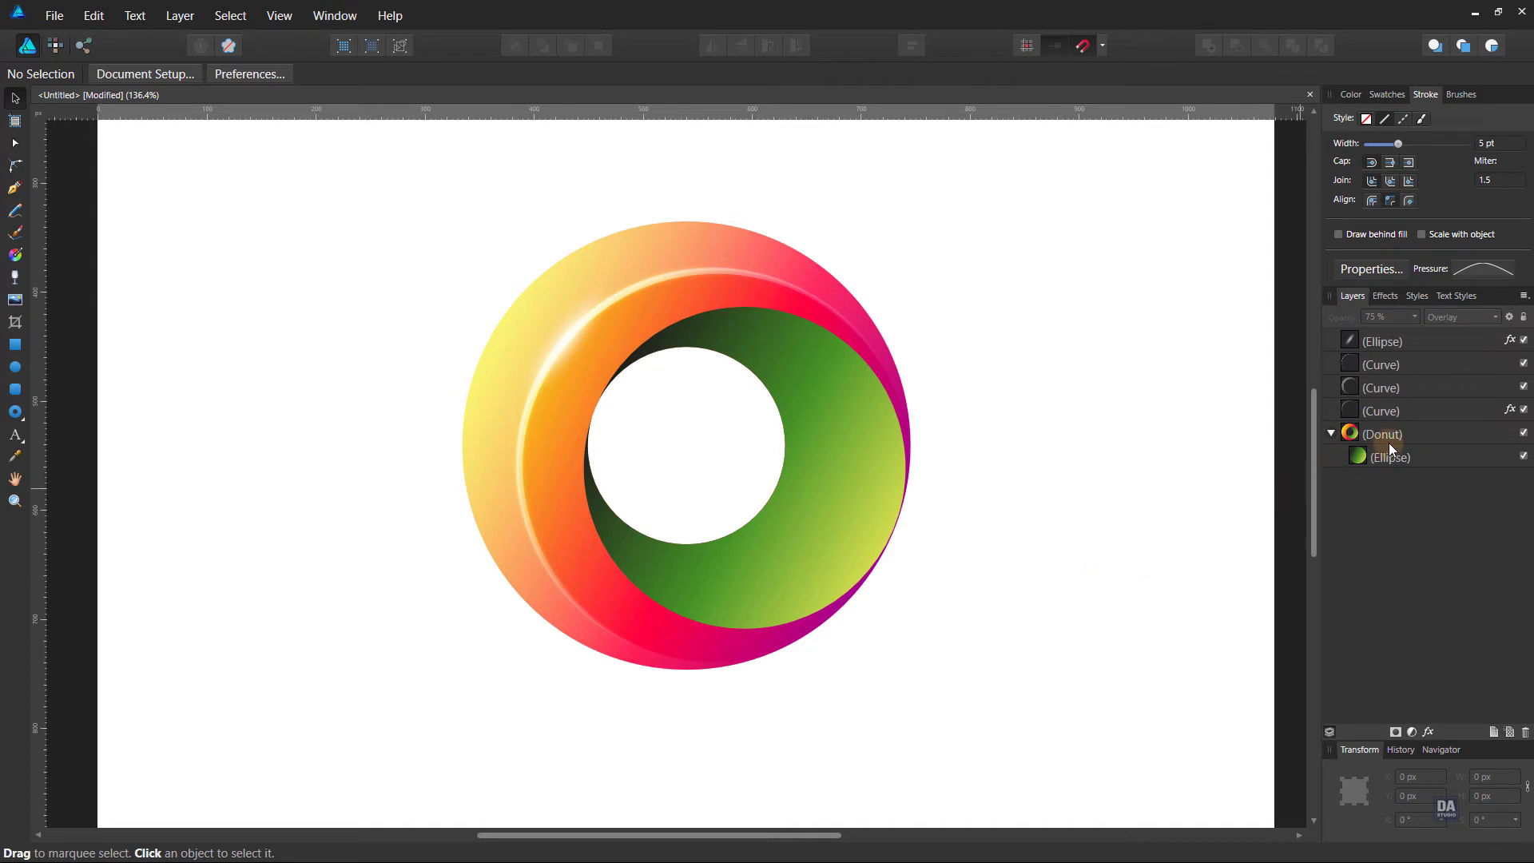
- Duplicate the Donut, move the copy to the top of the stack, and set it beside the original
click(1389, 438)
right_click(1392, 441)
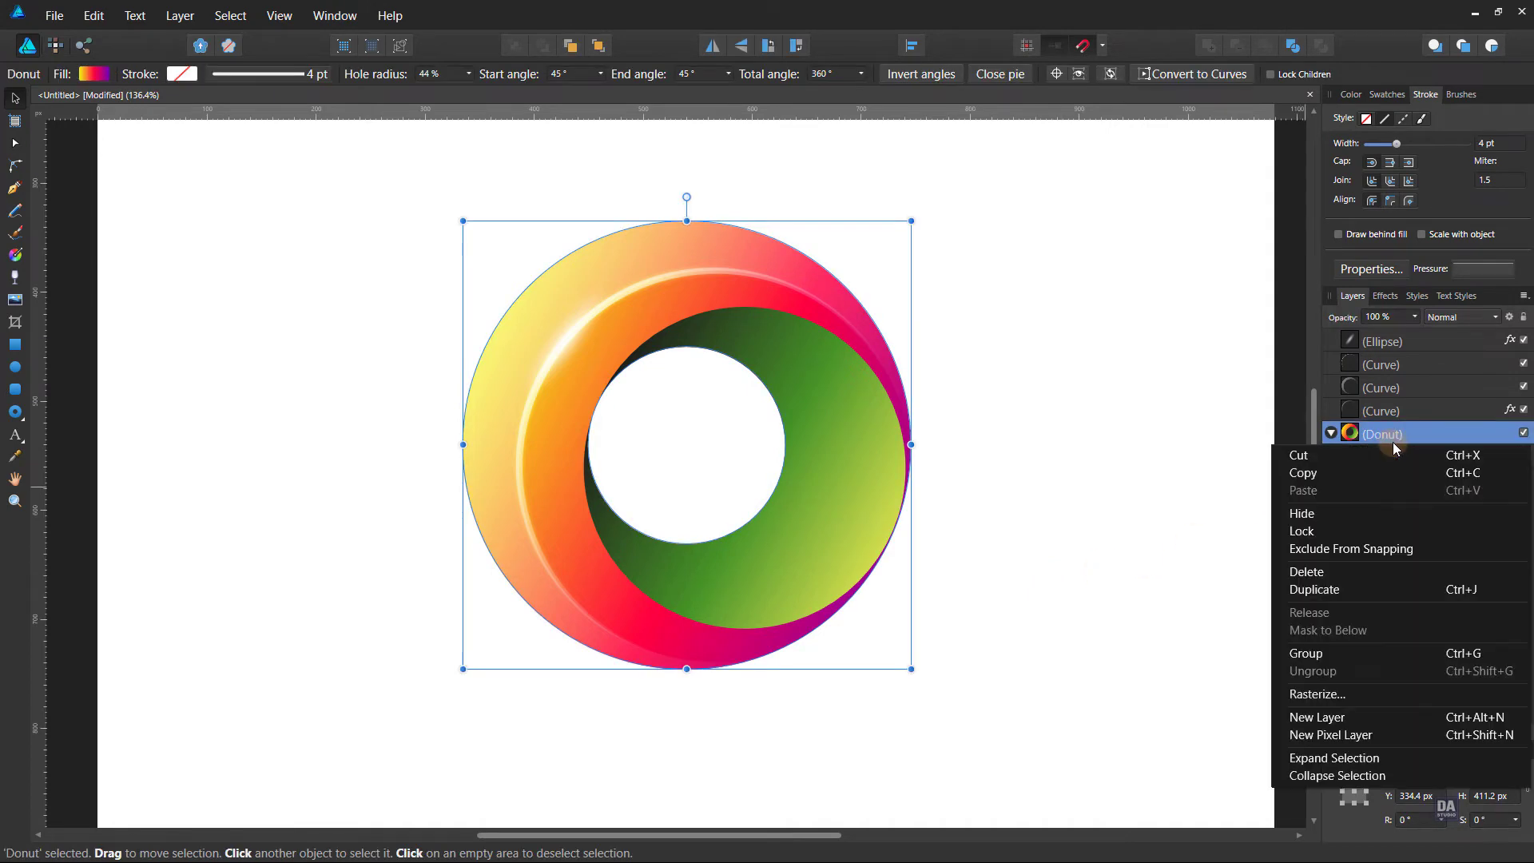
click(1375, 588)
drag(1432, 438, 1468, 335)
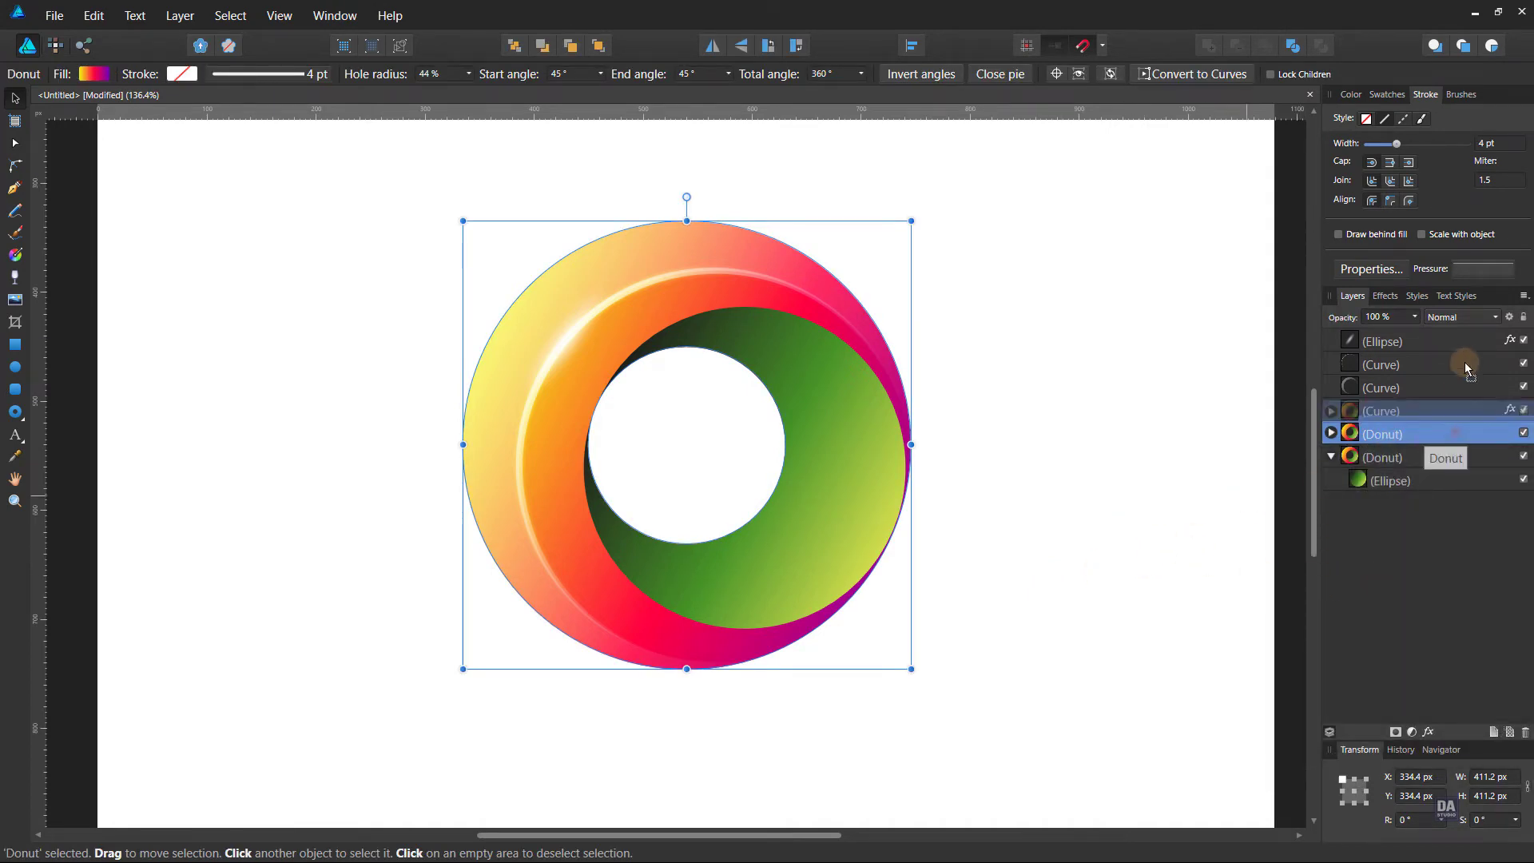
scroll(925, 463, right, 3)
scroll(904, 464, right, 3)
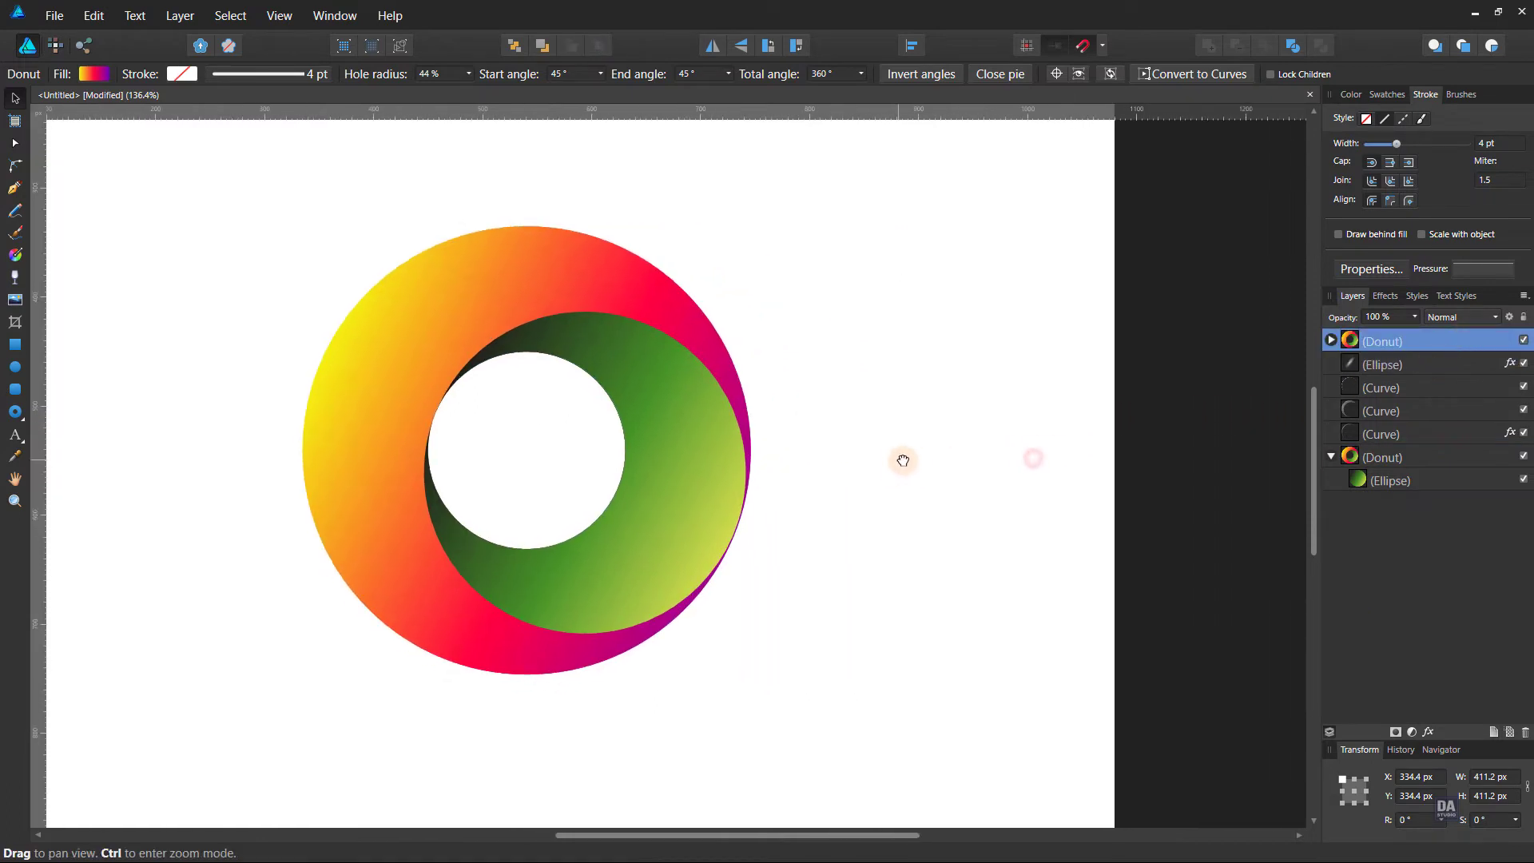
drag(729, 483, 1062, 472)
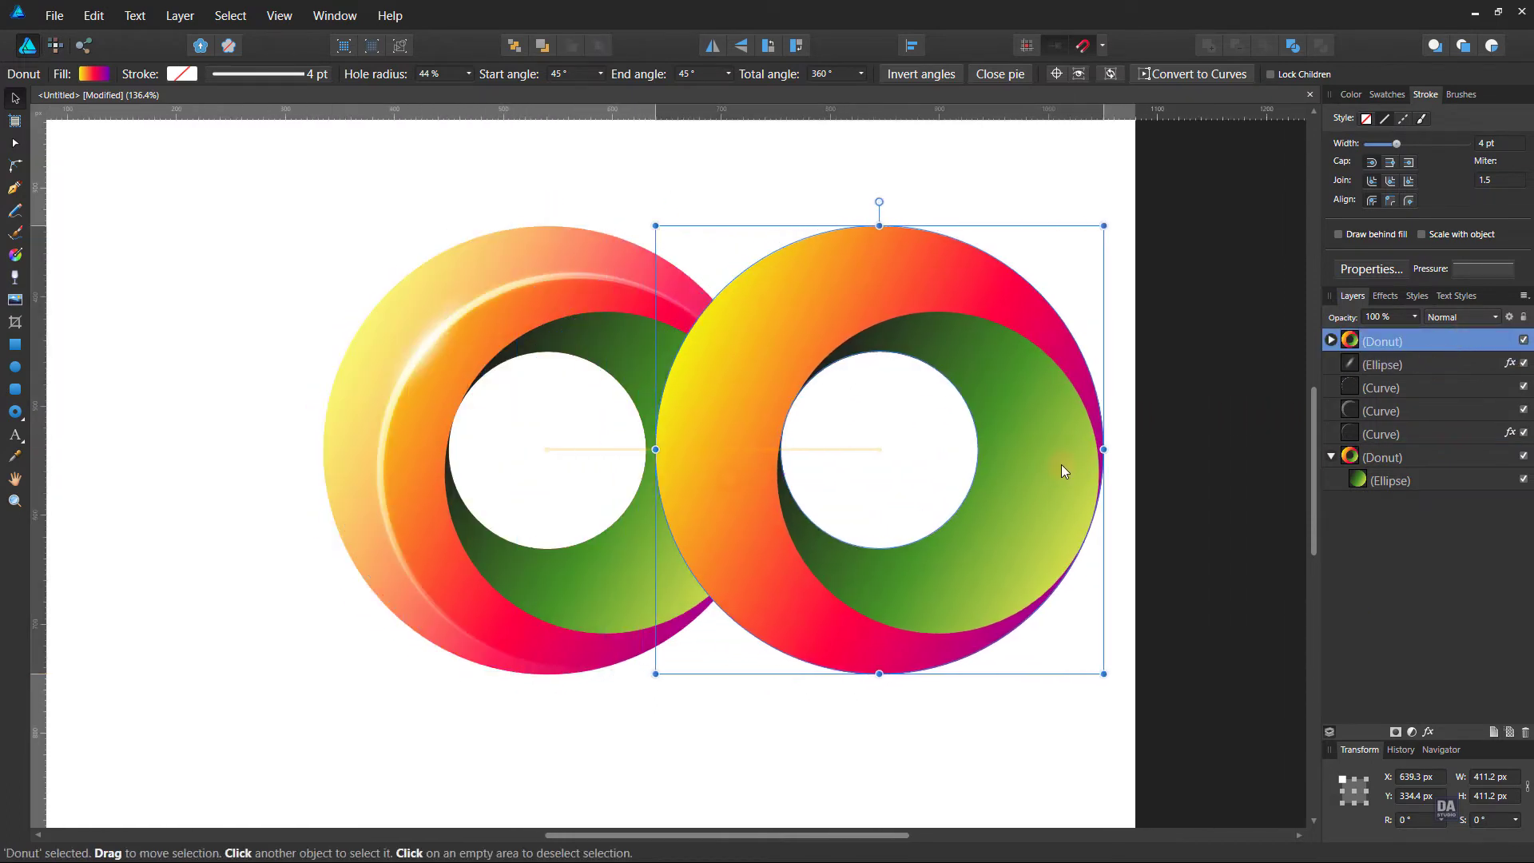
- Pull the green ellipse out of the copy, convert the copy to curves and subtract the ellipse
click(1331, 341)
click(1395, 365)
drag(1411, 364, 1414, 334)
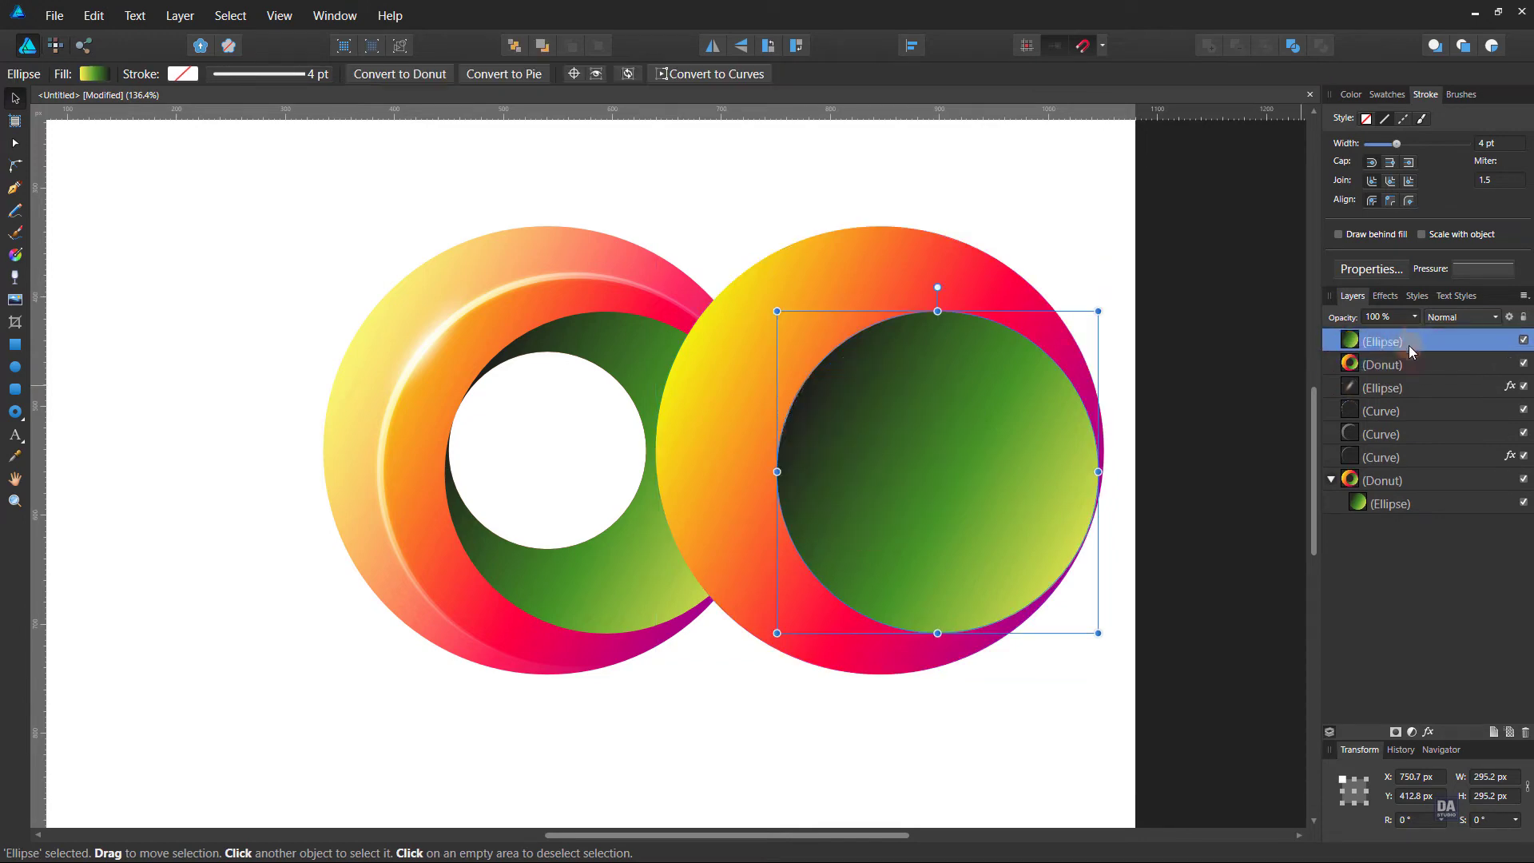
click(1384, 367)
right_click(749, 415)
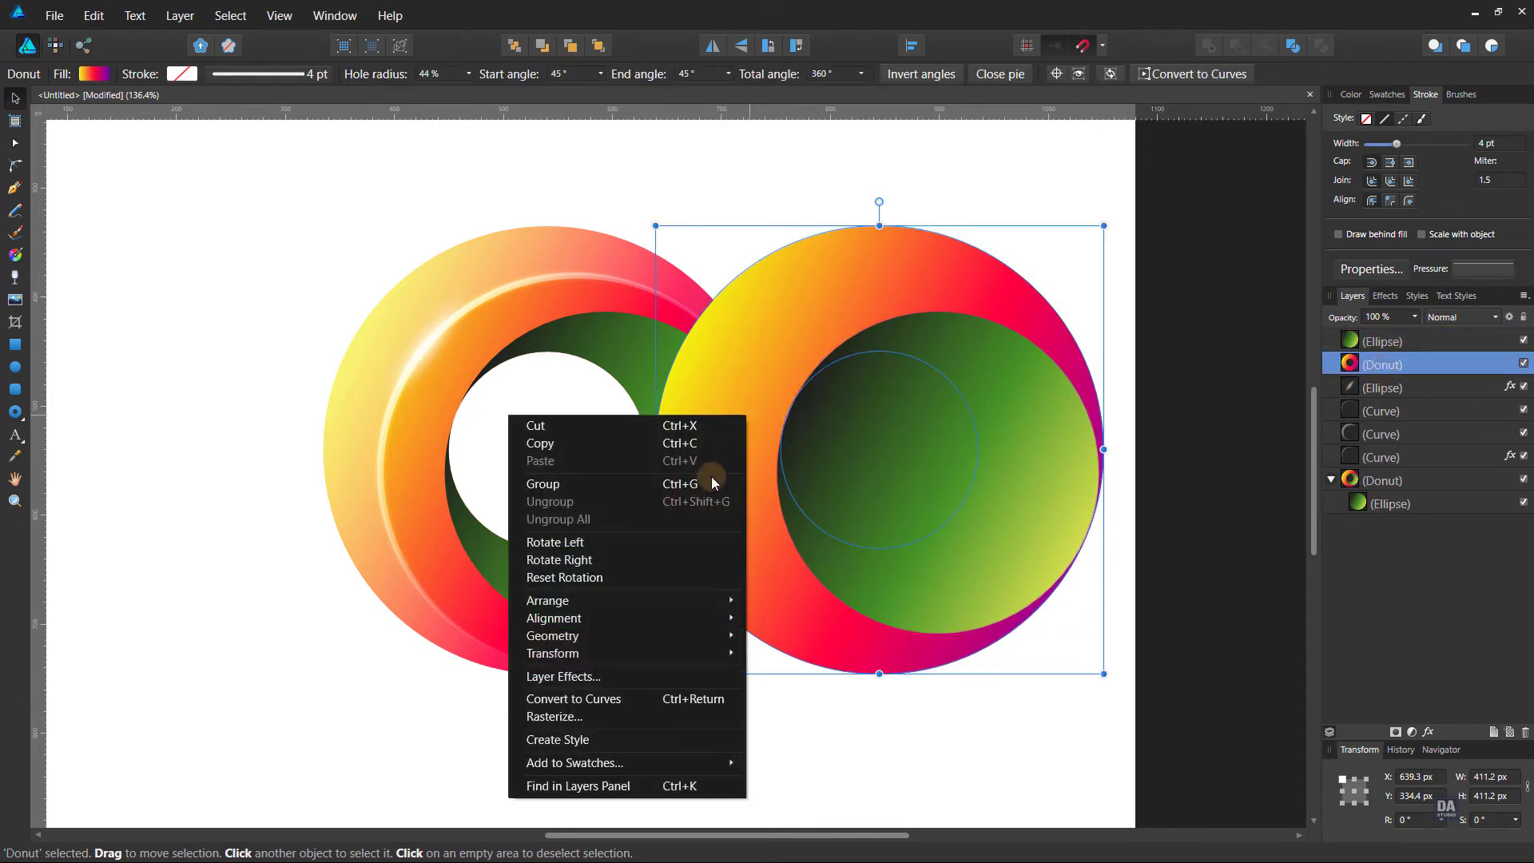
click(651, 698)
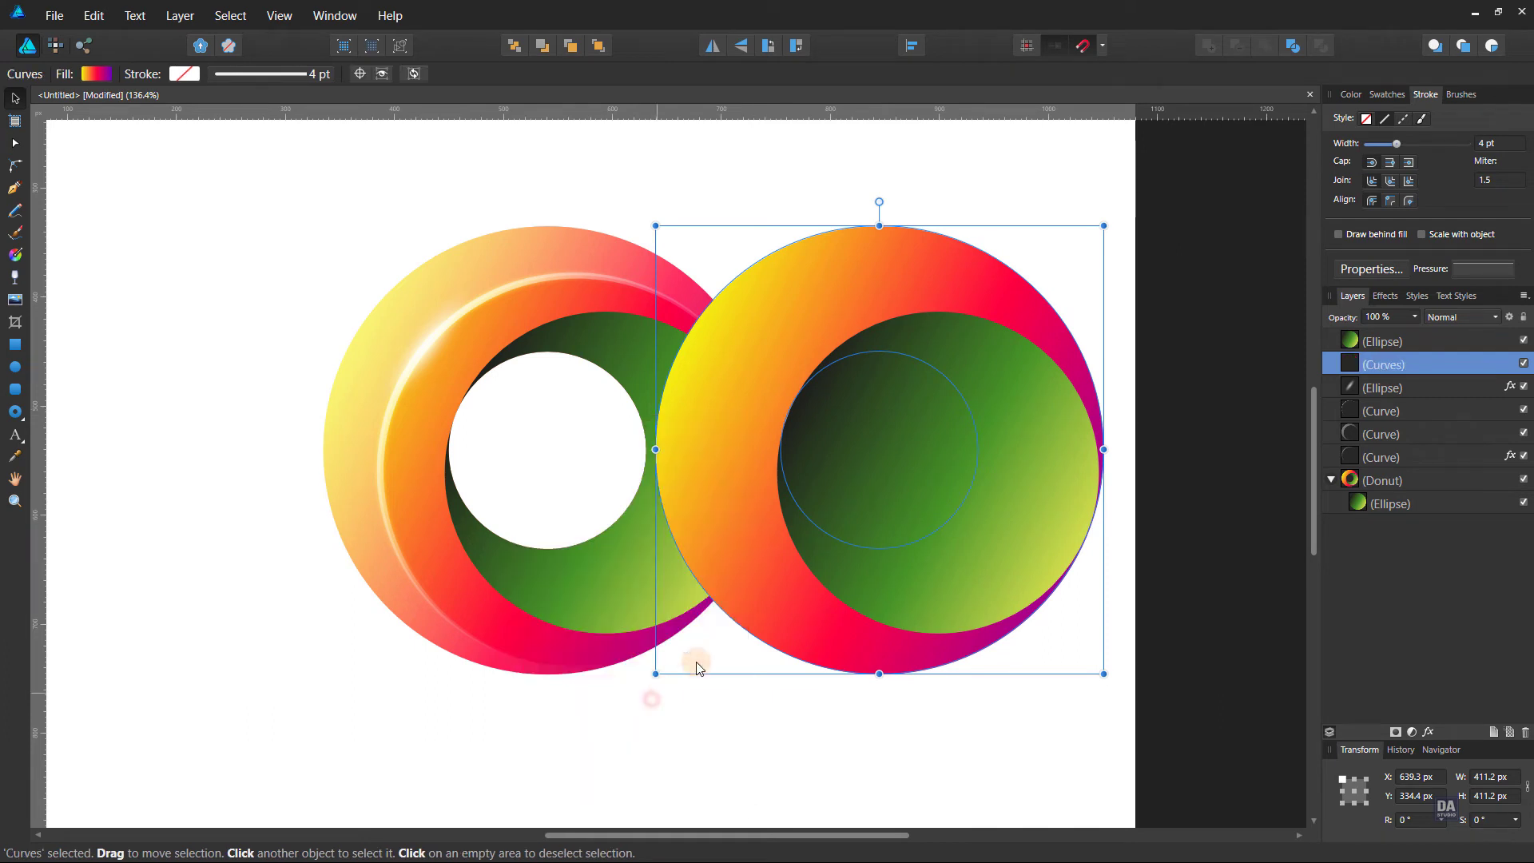
shift+click(1368, 341)
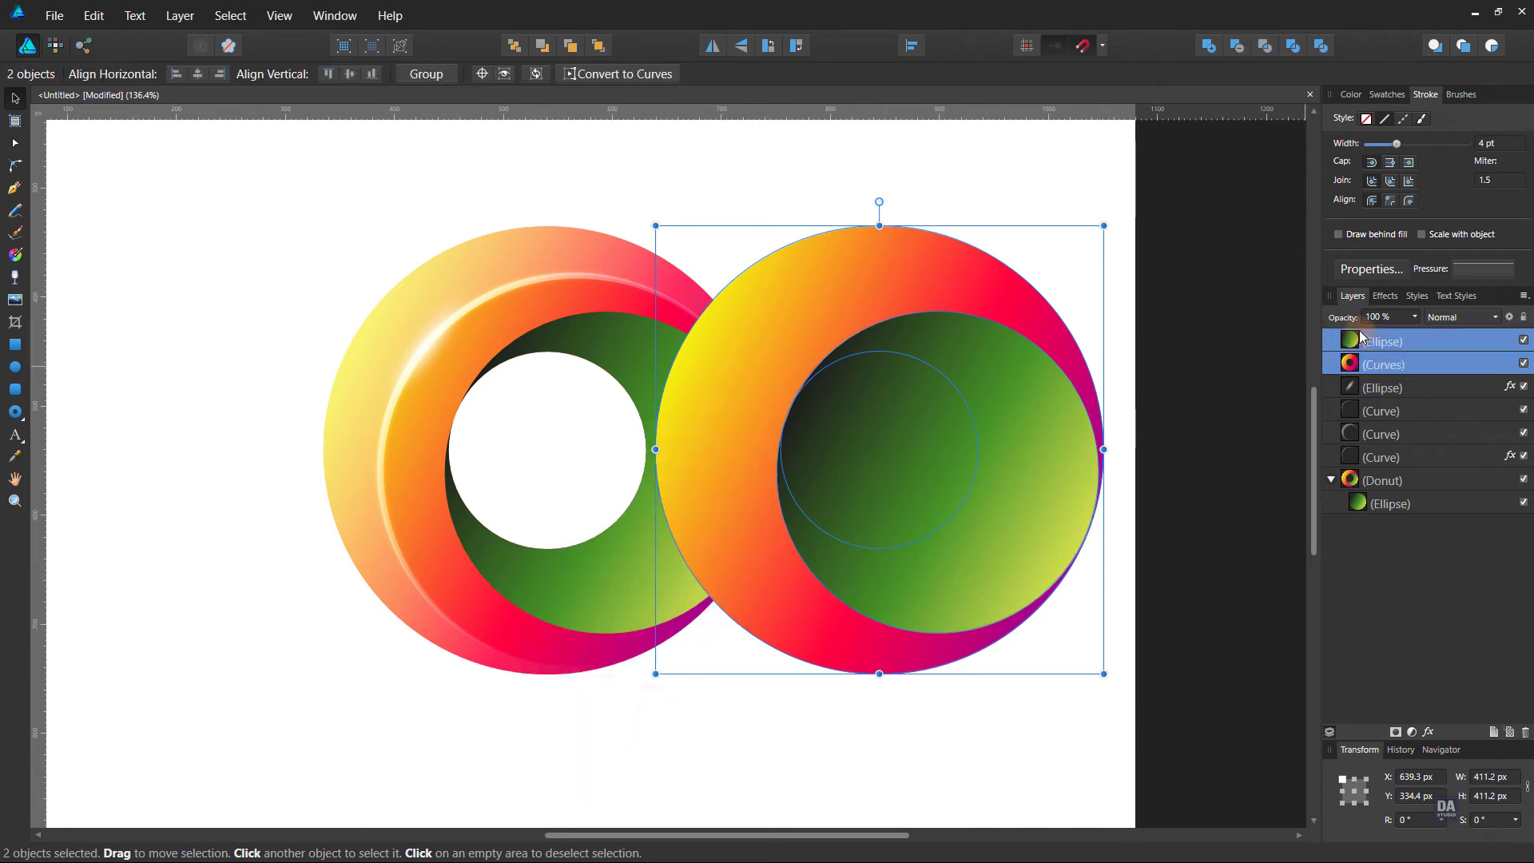
click(1237, 53)
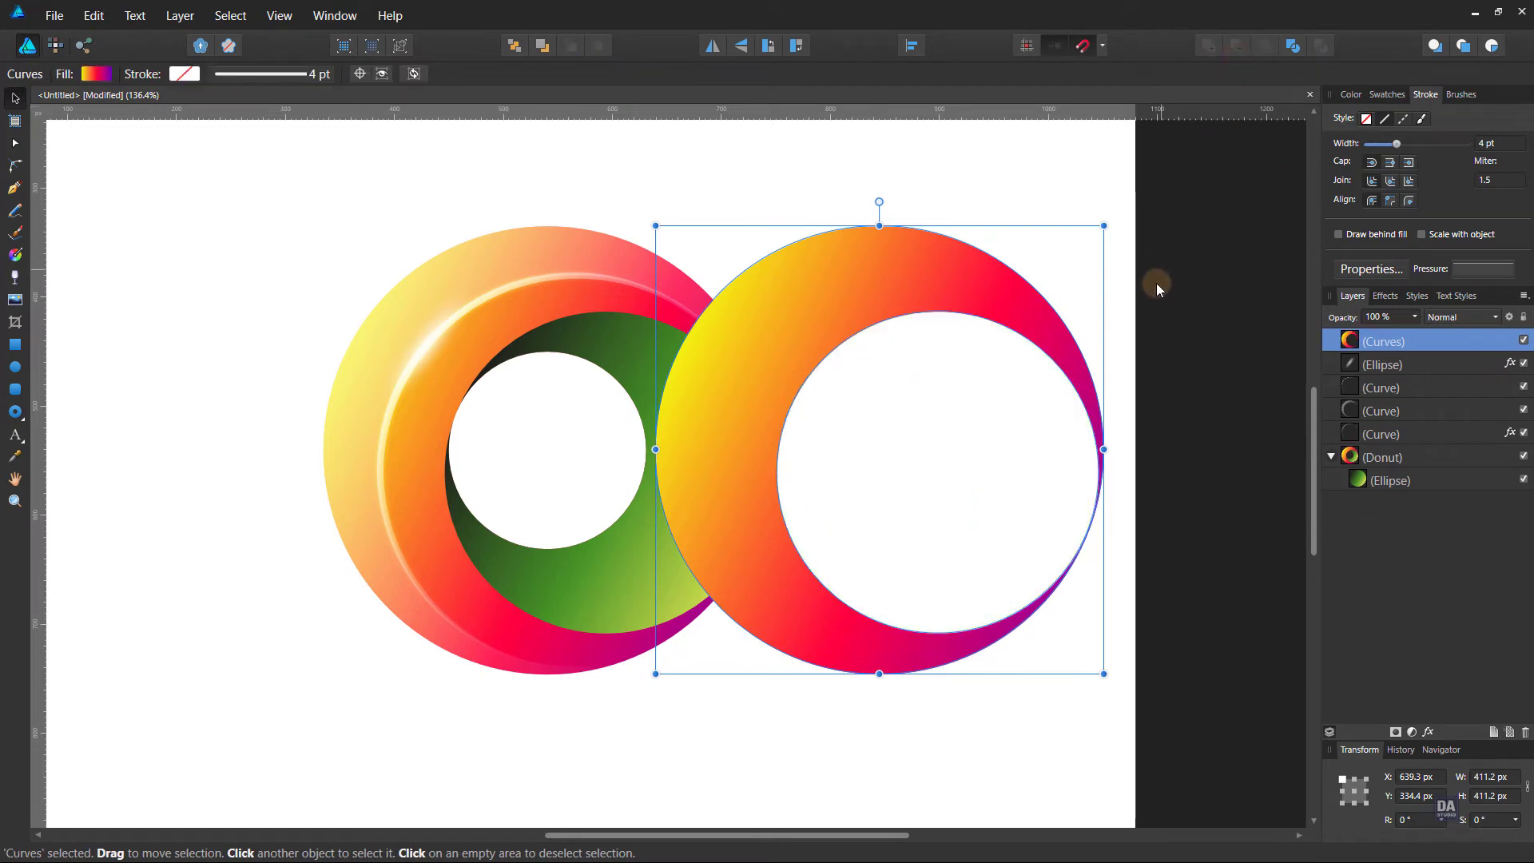
- Turn the crescent into an unfilled white outline and place it over the original ring
click(1388, 93)
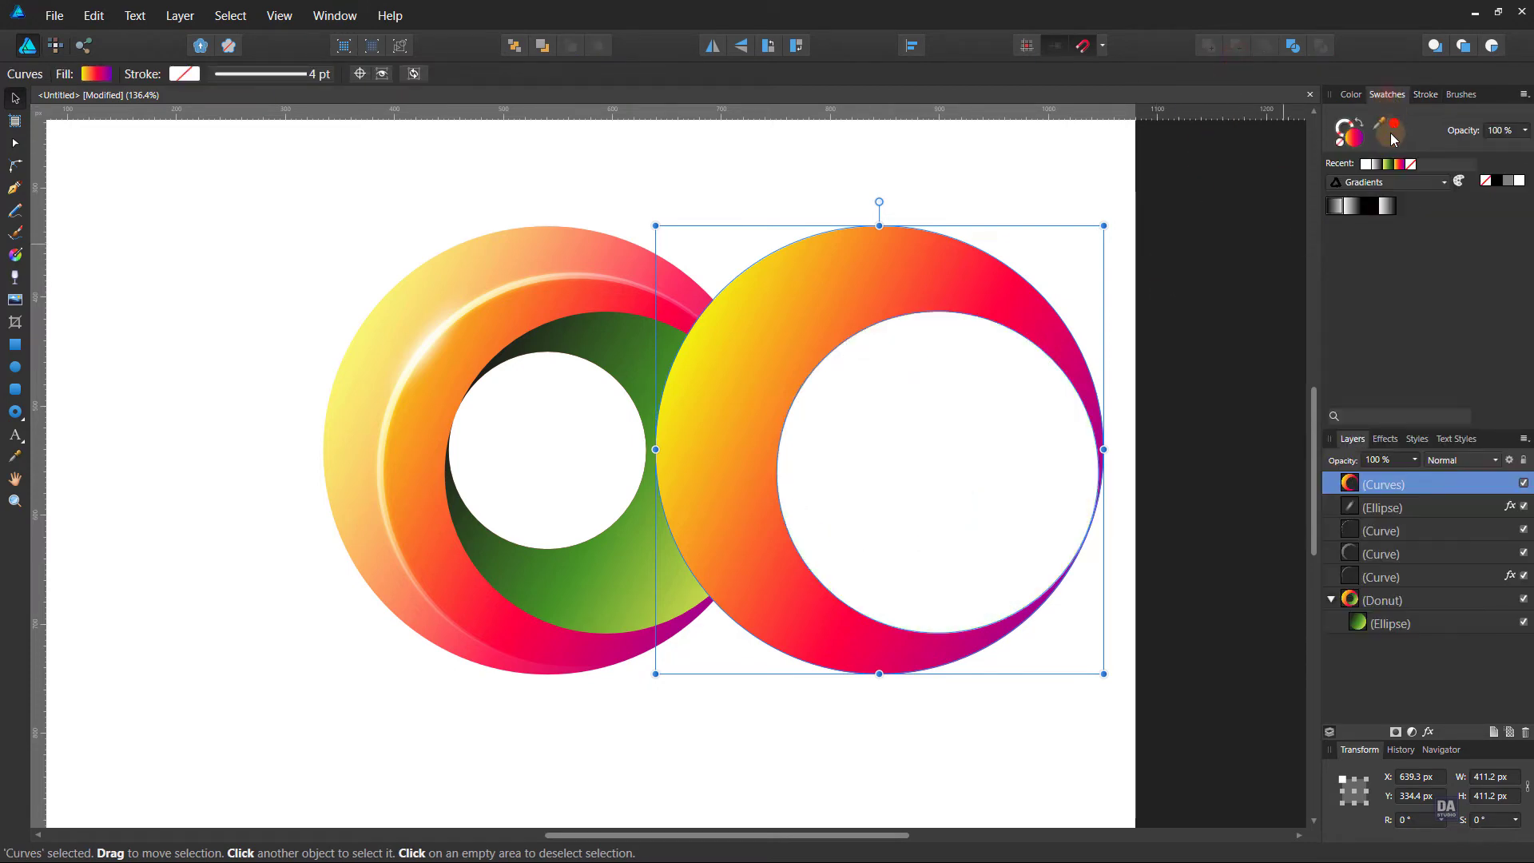
click(1519, 182)
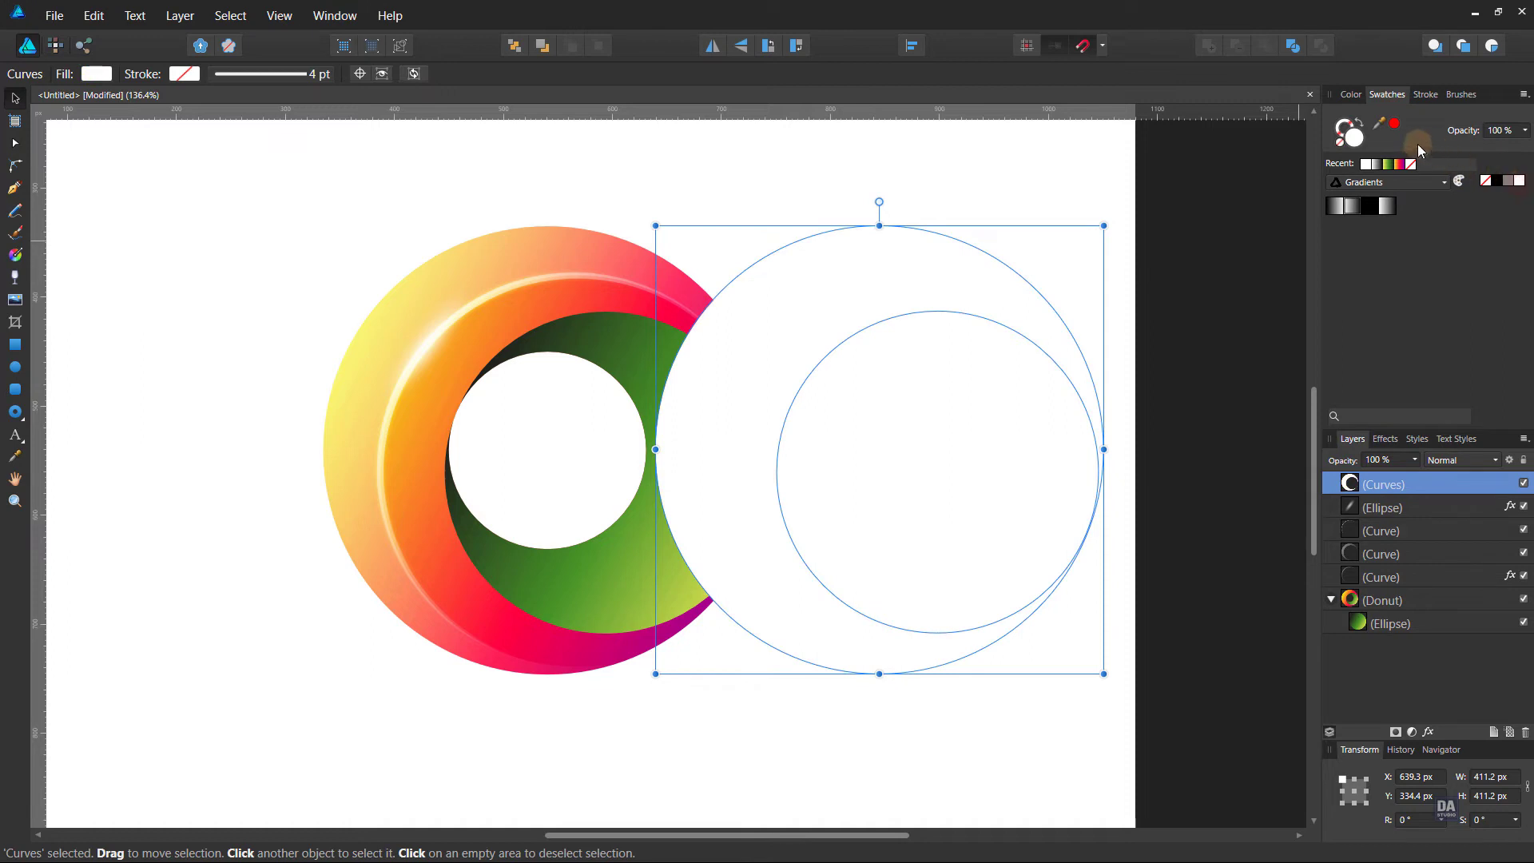
click(1365, 127)
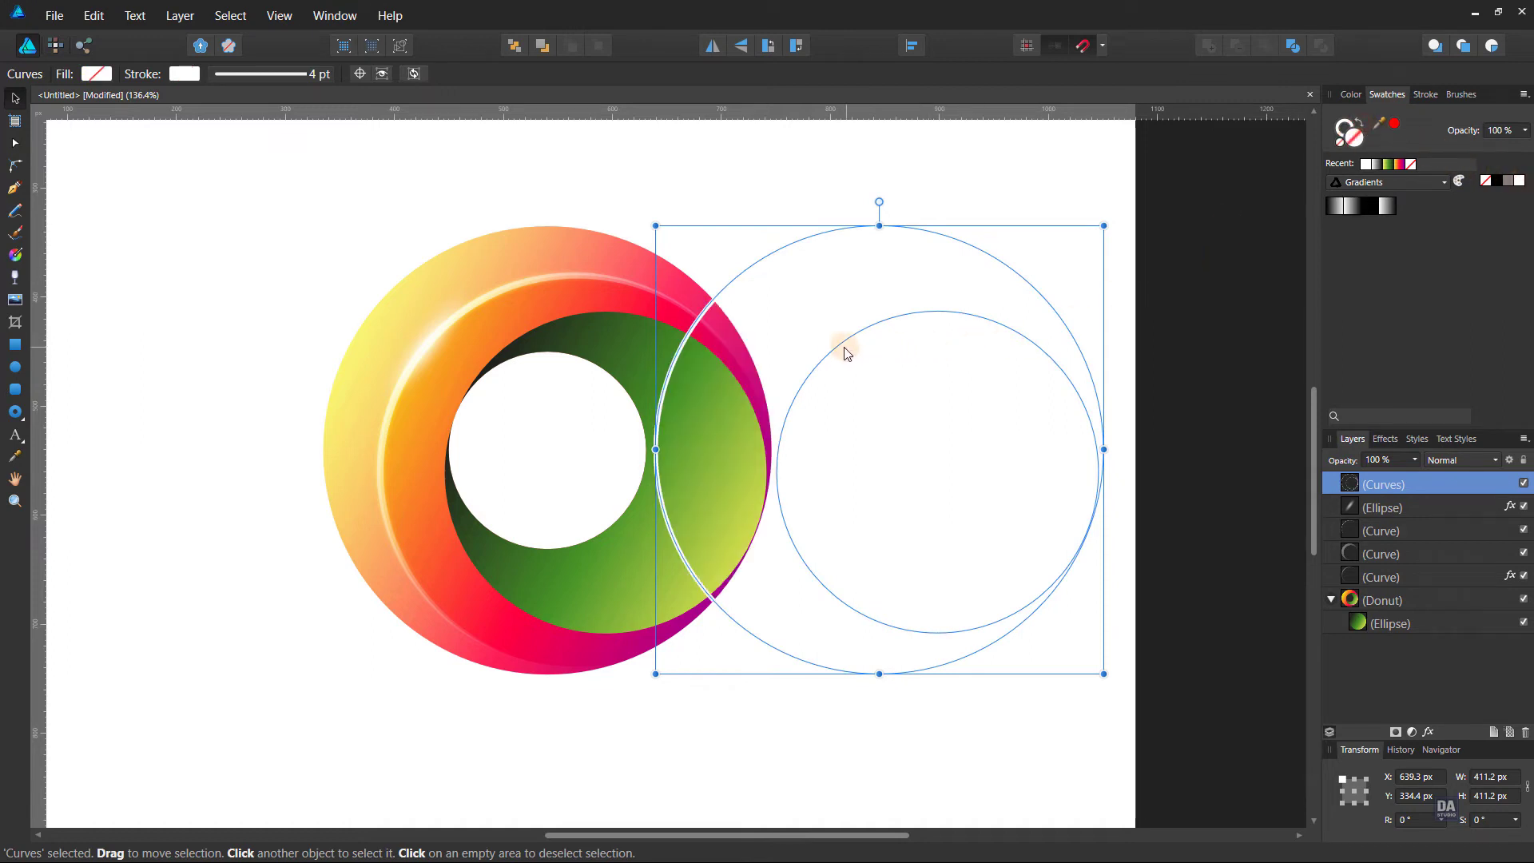
drag(836, 346, 509, 392)
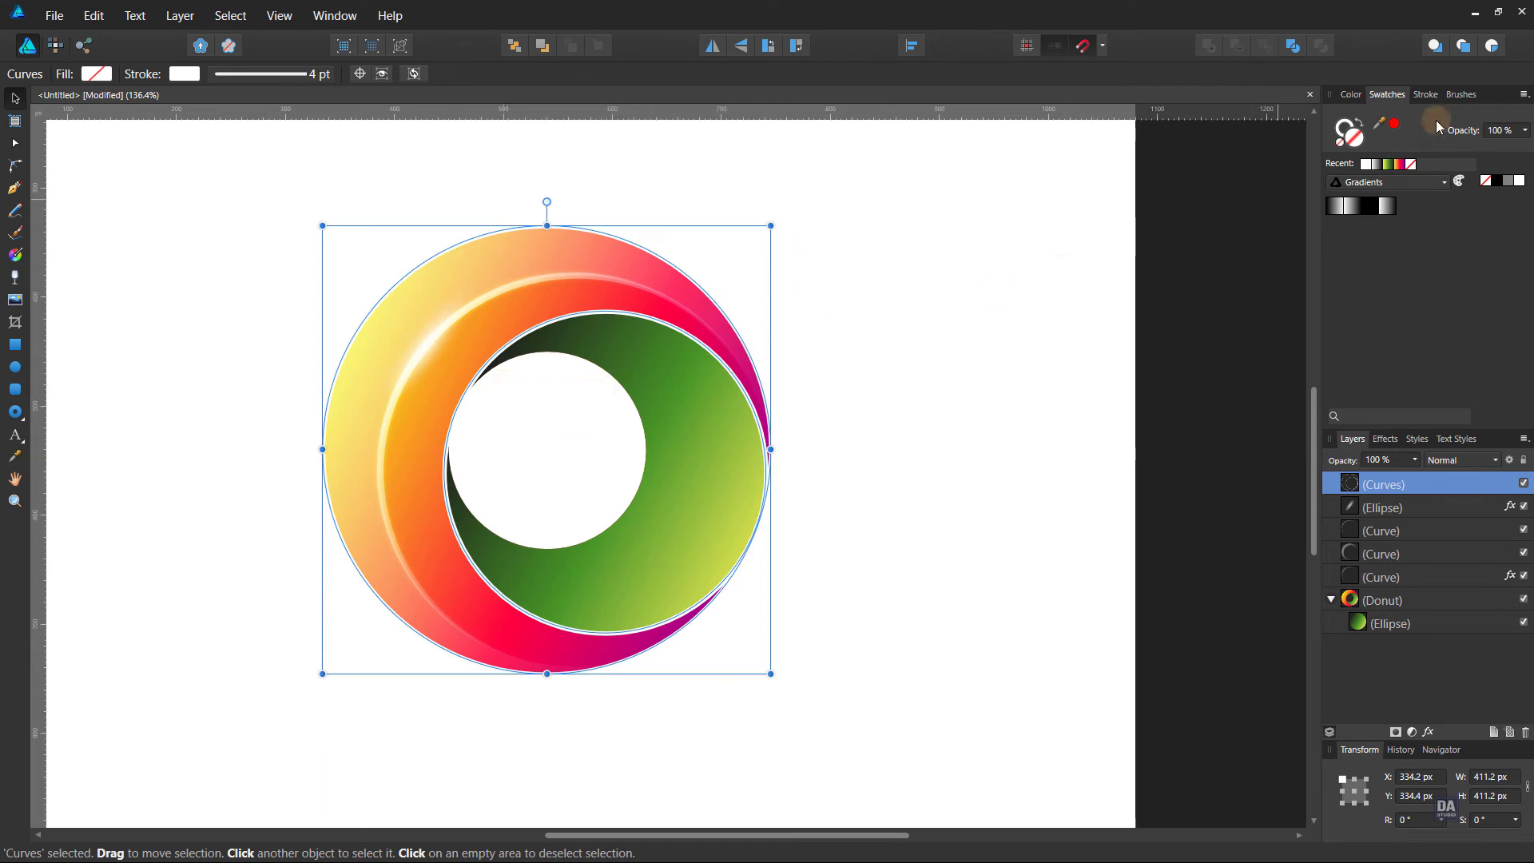
- Centre the outline's stroke on its edge and nest it inside the Donut group
click(1427, 96)
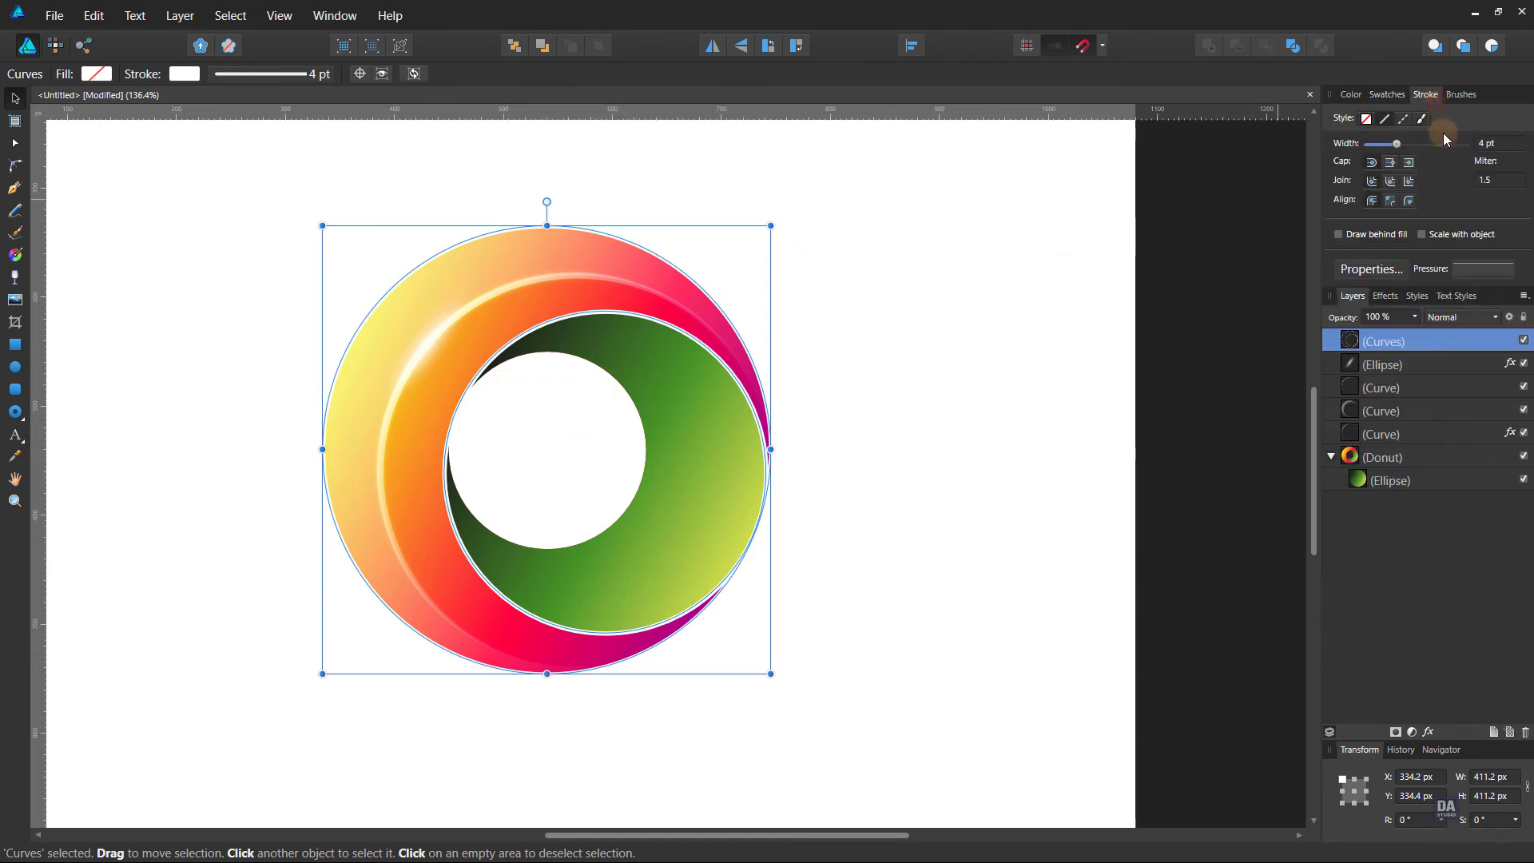
click(1394, 201)
scroll(1513, 151, up, 1)
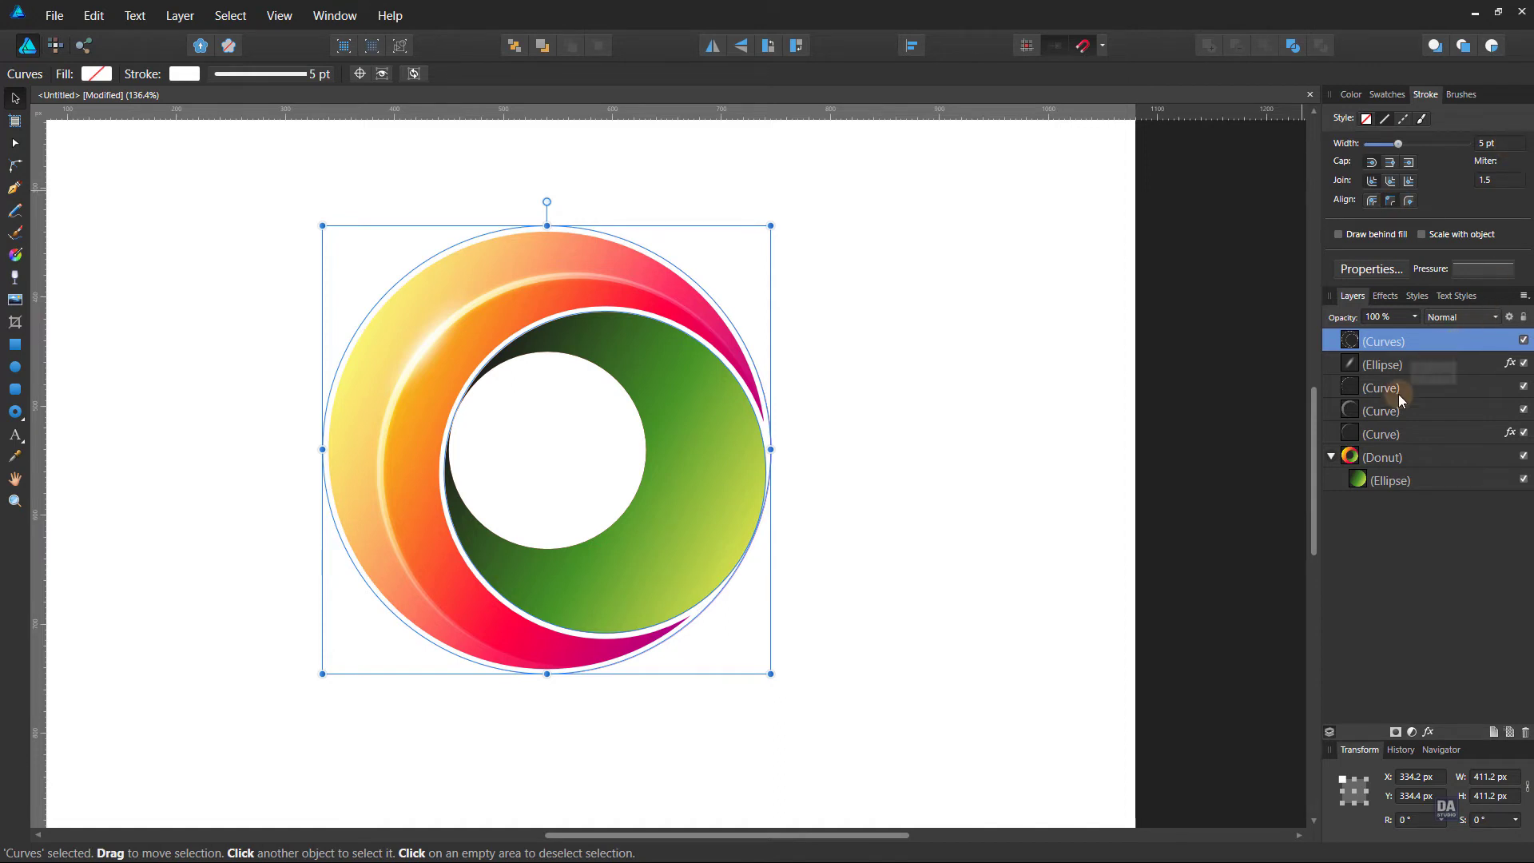
drag(1413, 352, 1378, 452)
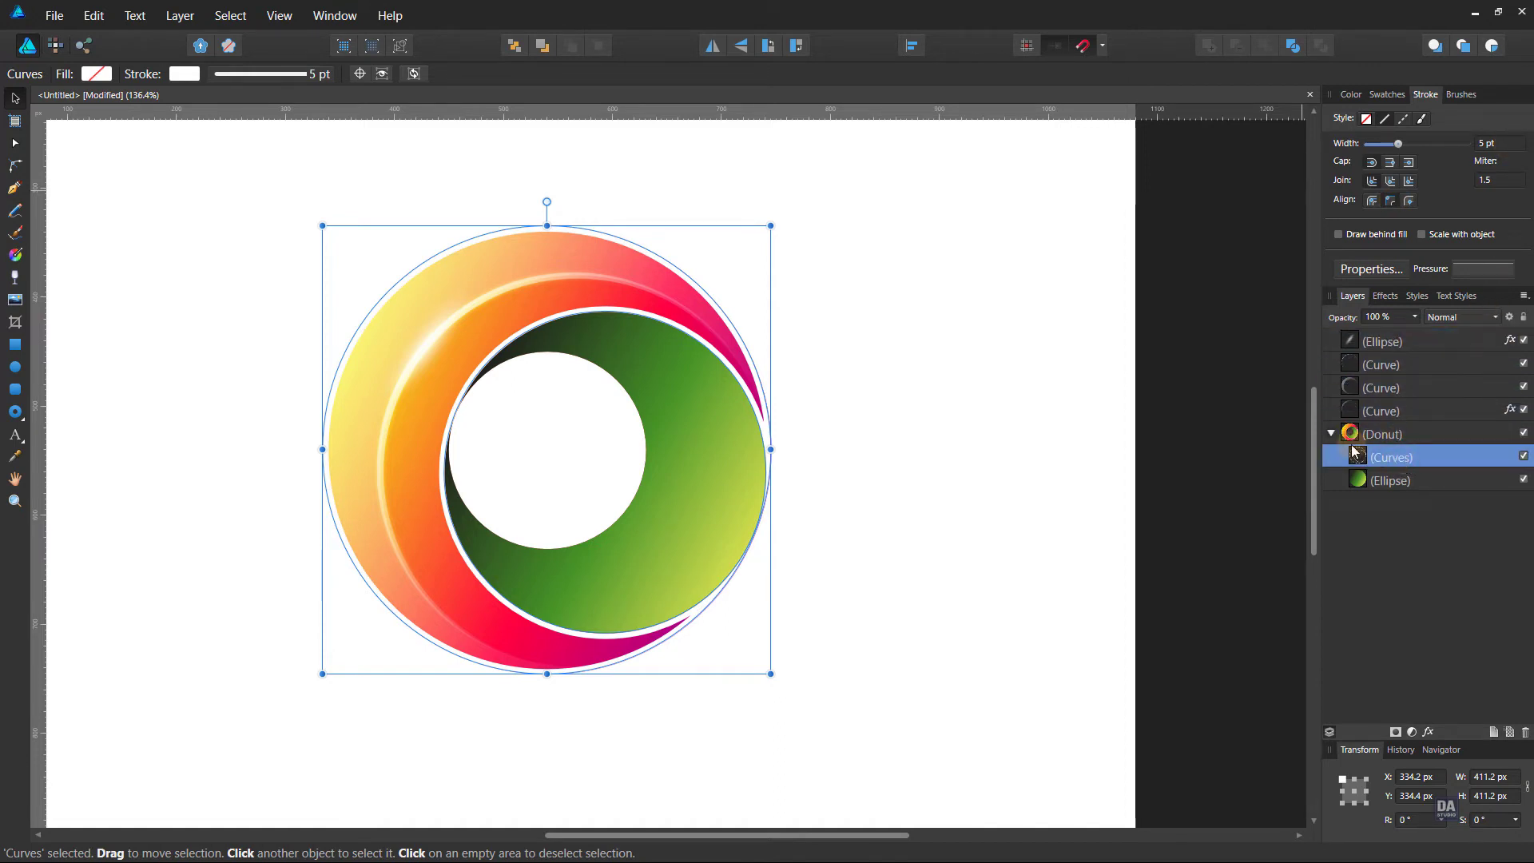
click(1523, 456)
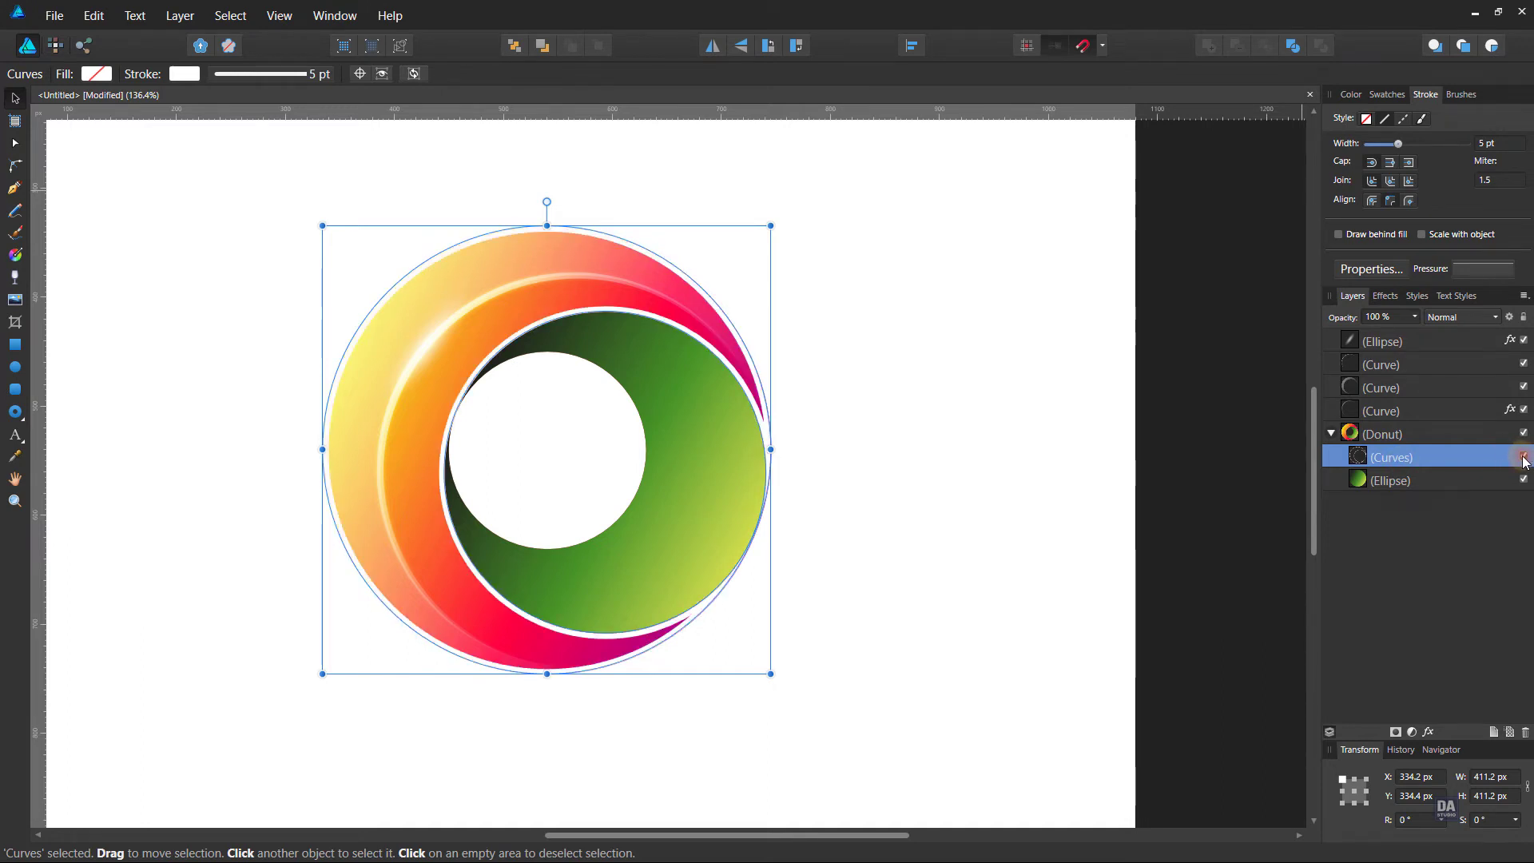
- Give the white outline a 1.7 px Gaussian blur, Overlay blending and 75% opacity
click(1429, 732)
drag(1130, 275, 1174, 274)
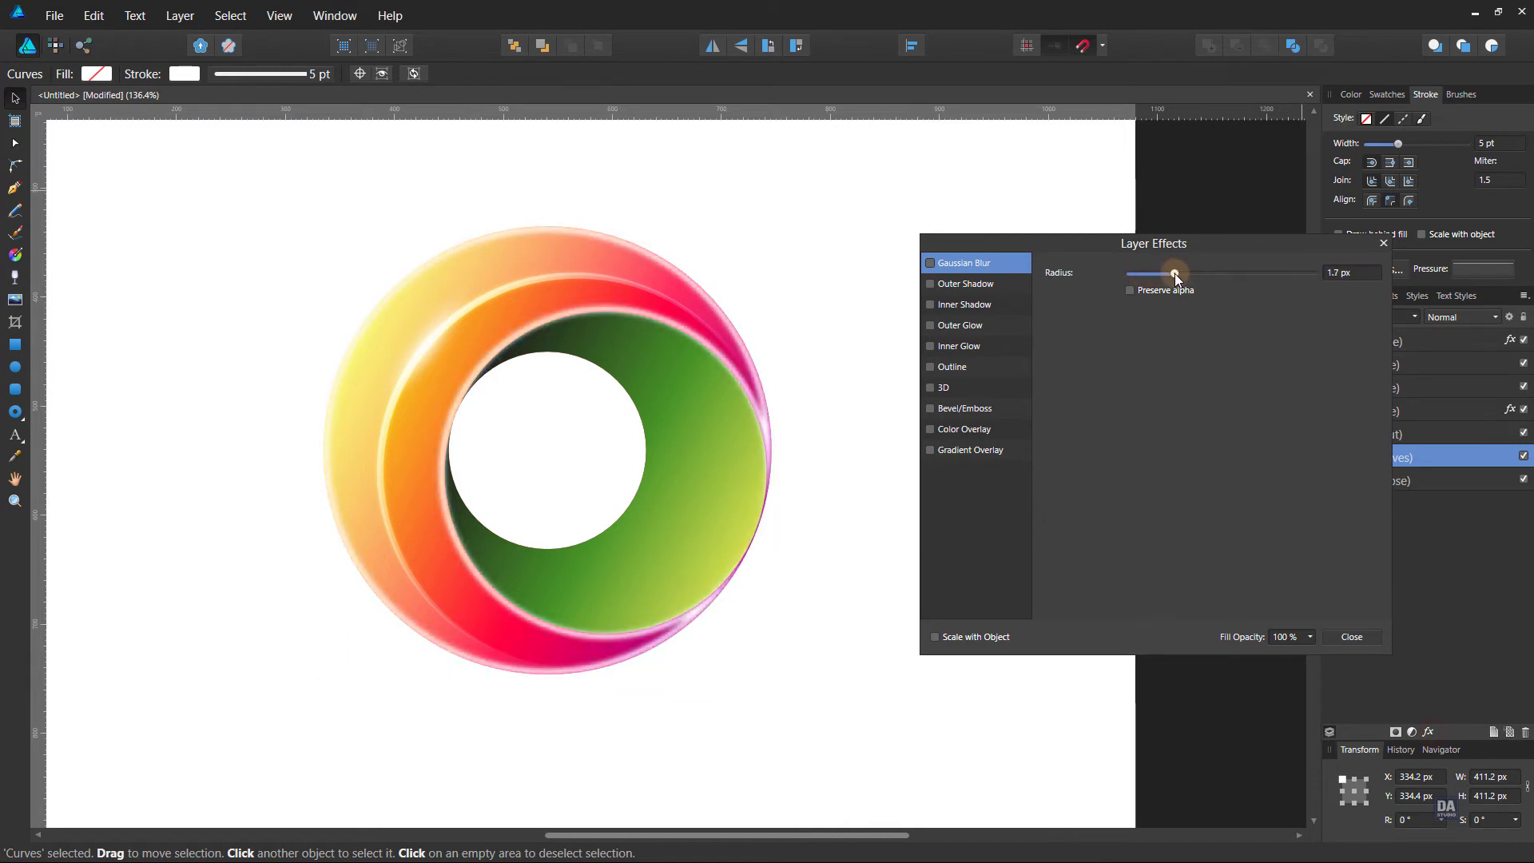
click(1350, 636)
click(1436, 319)
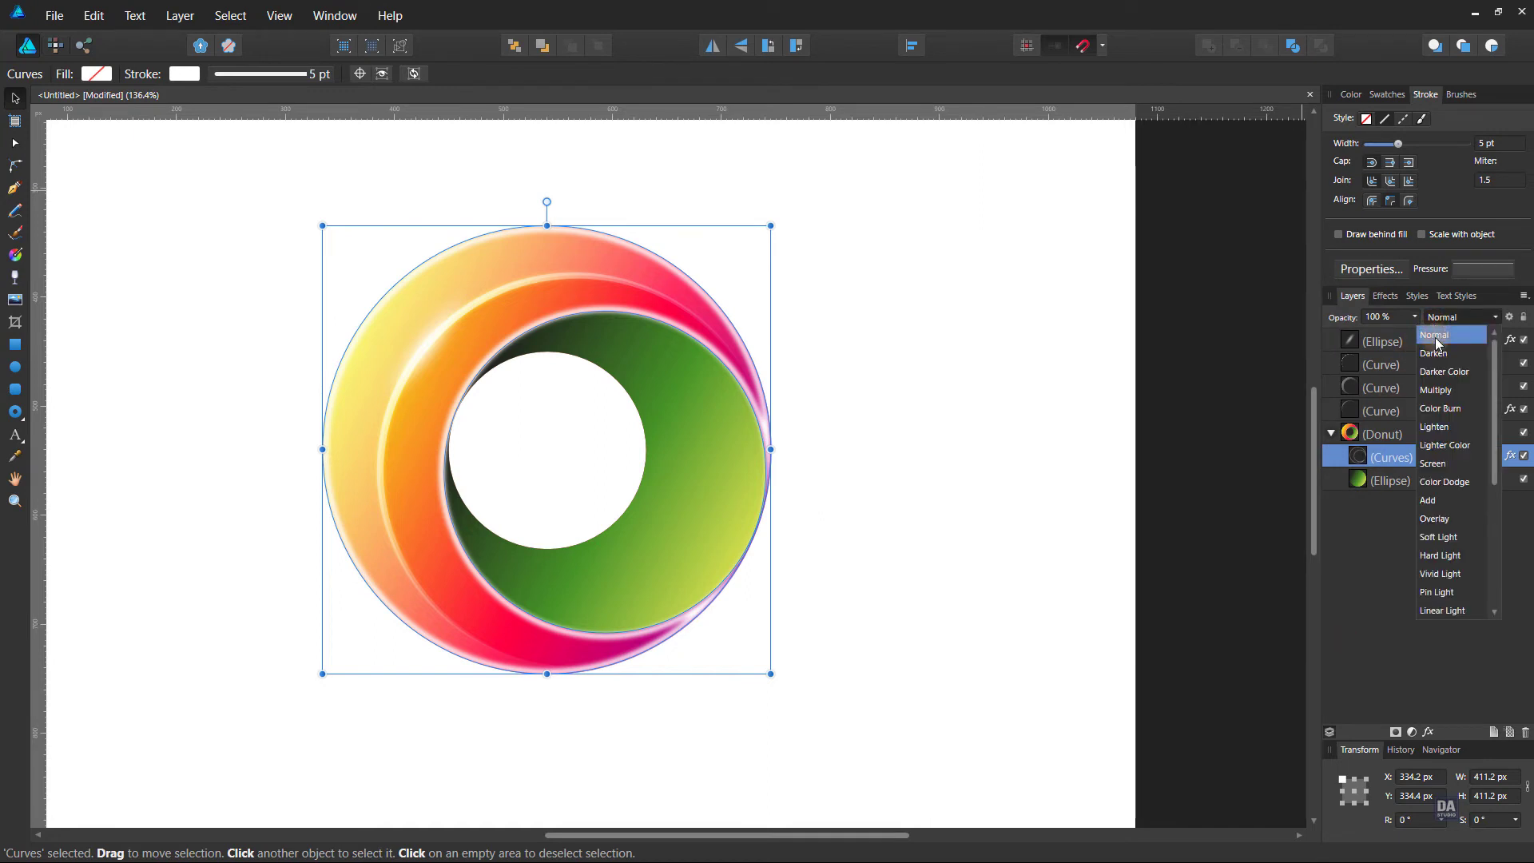
click(1436, 519)
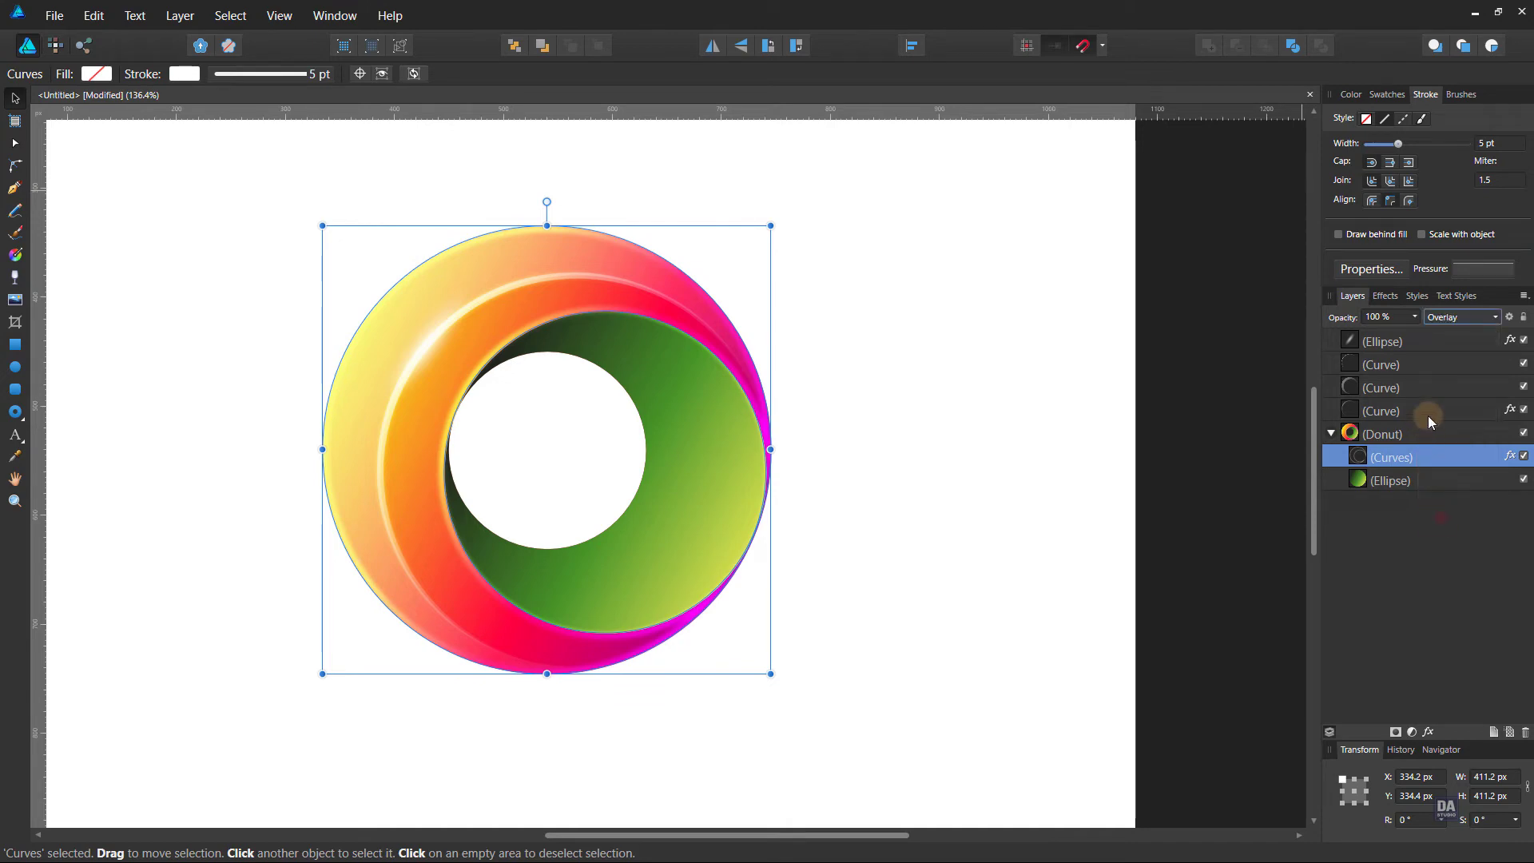
drag(1414, 317, 1388, 334)
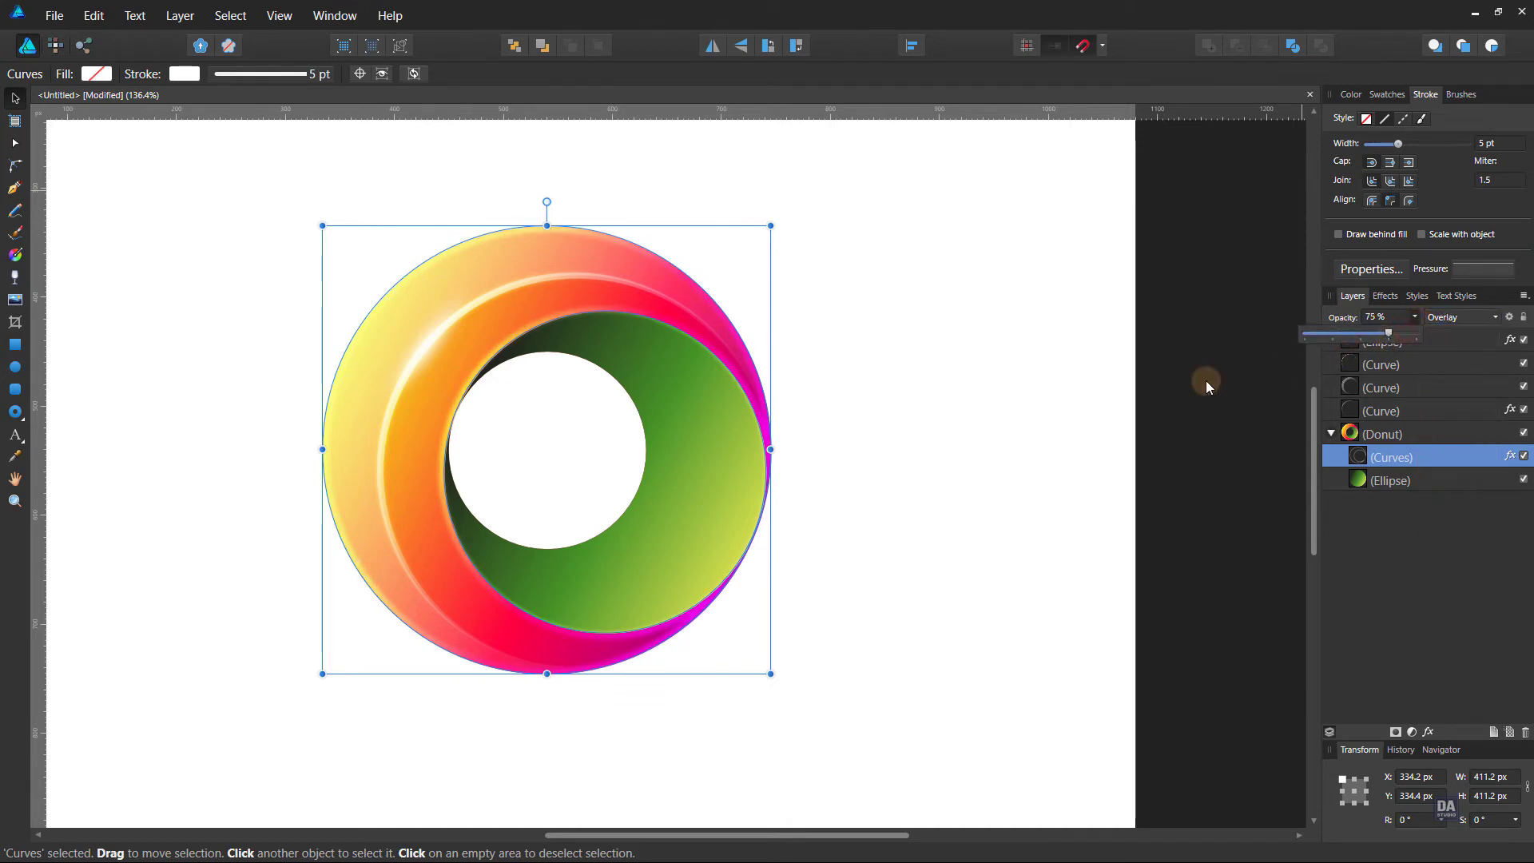
click(961, 416)
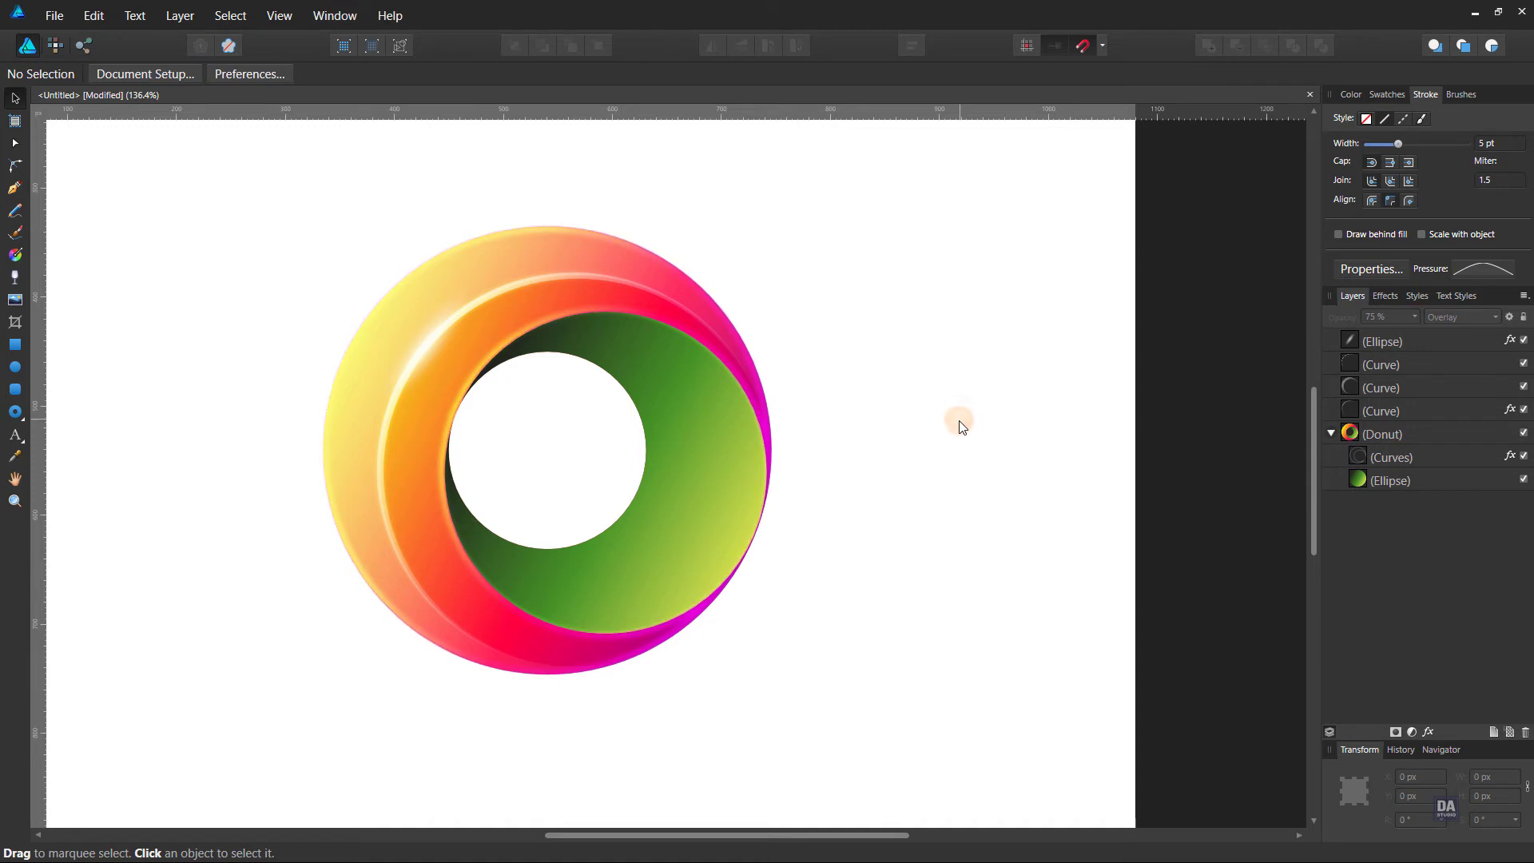
- Duplicate the green inner ellipse, move the copy to the top, and swap its fill to stroke
drag(922, 441, 1024, 441)
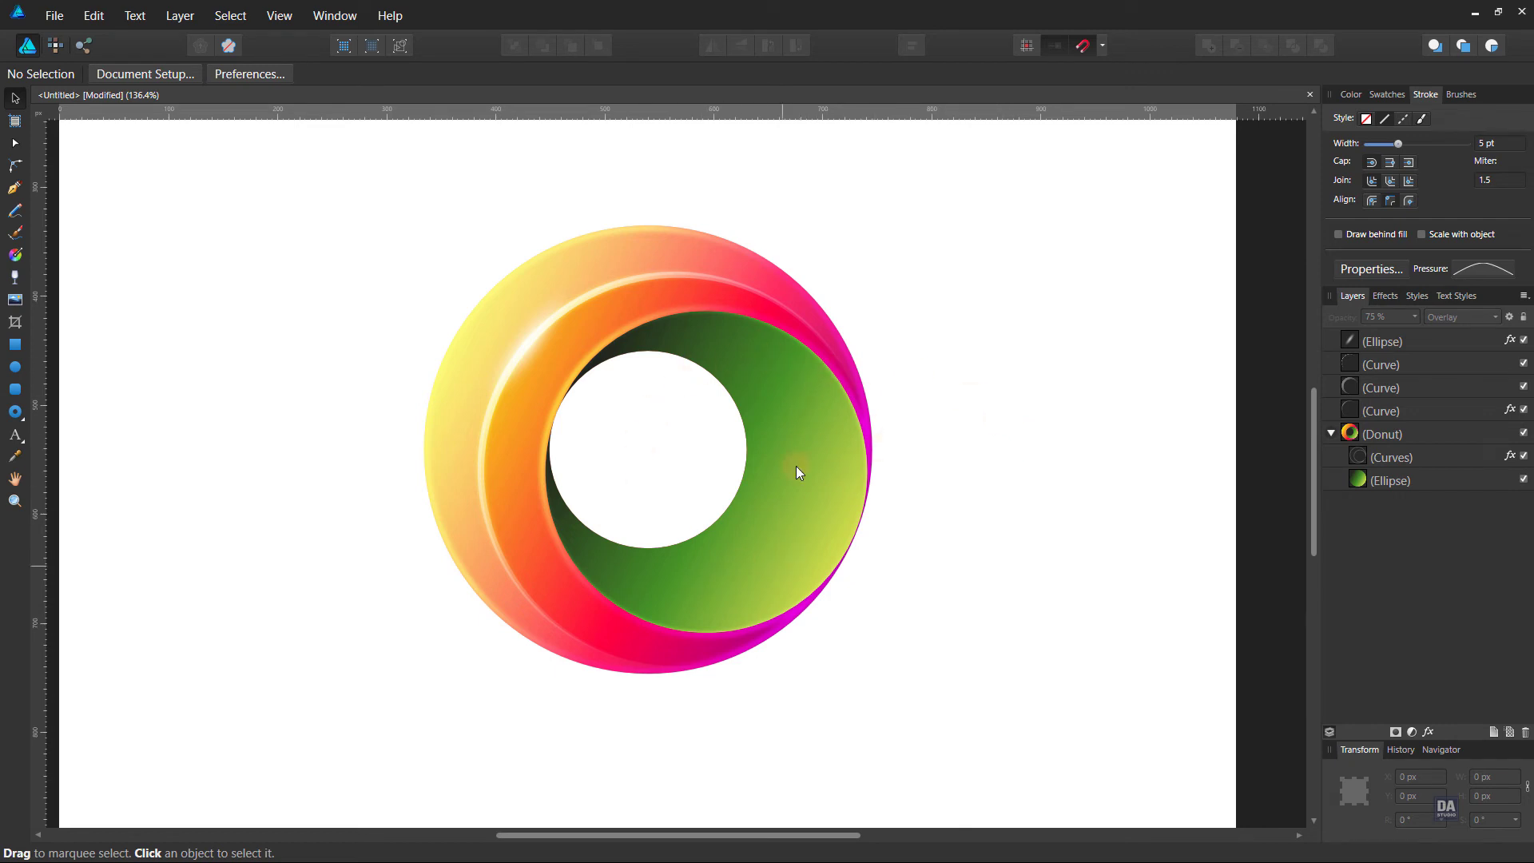
click(1408, 480)
right_click(1408, 482)
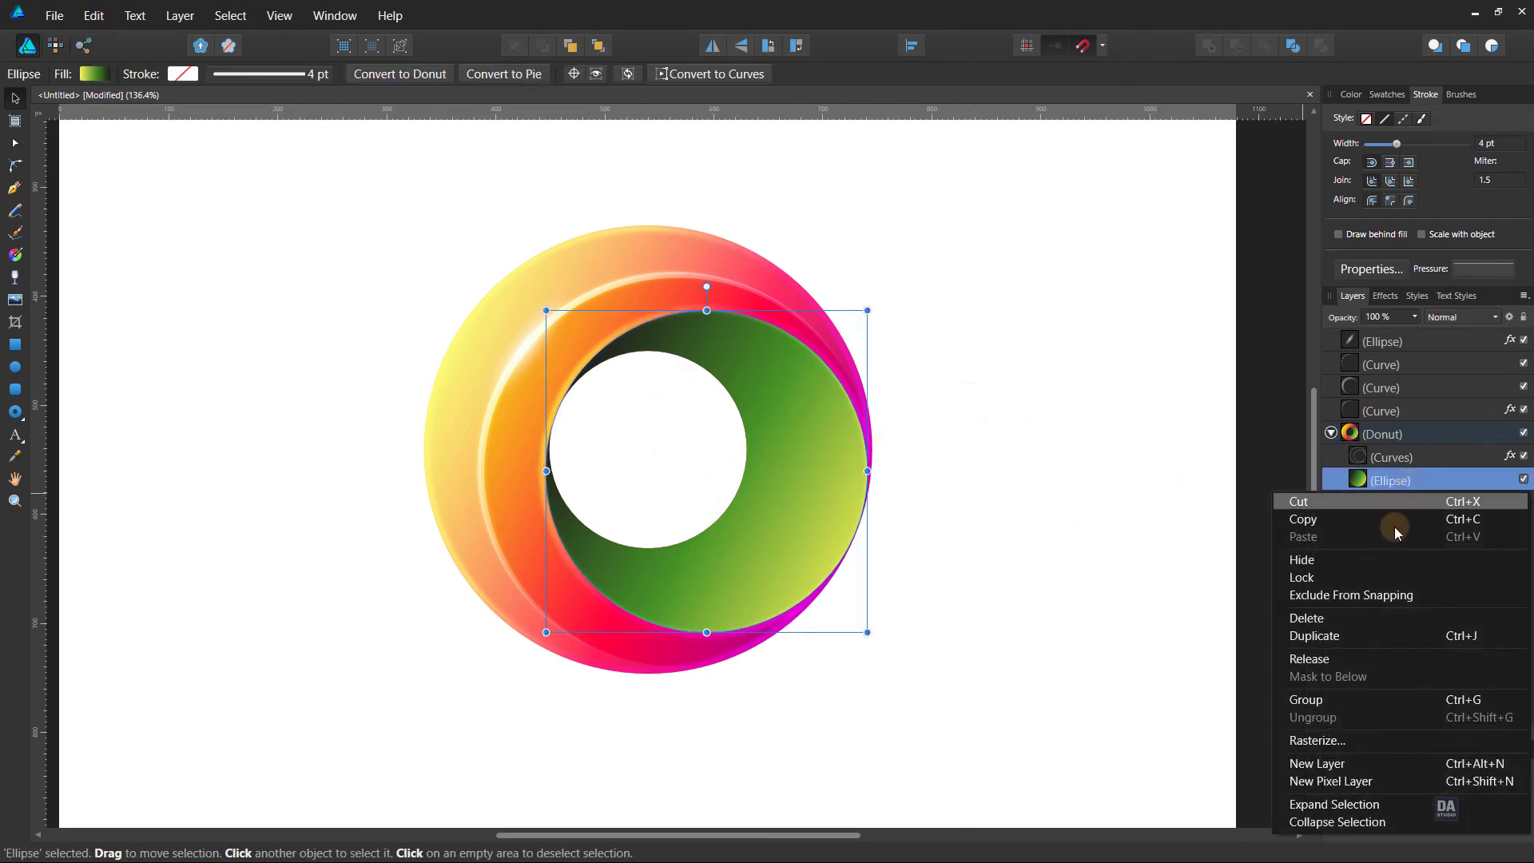
click(1382, 634)
drag(1431, 483, 1443, 333)
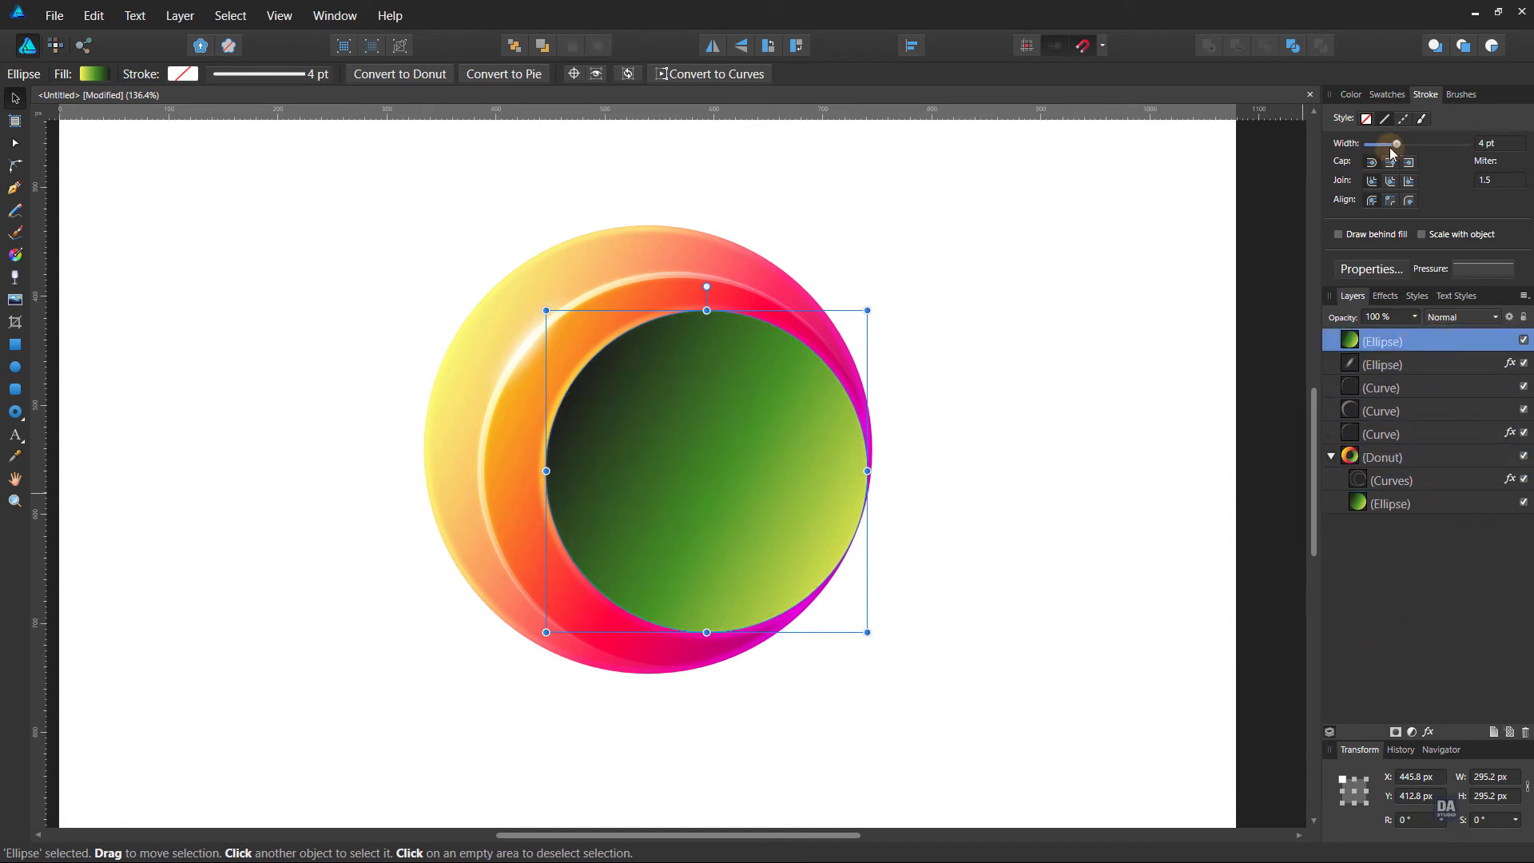
click(1387, 96)
click(1363, 128)
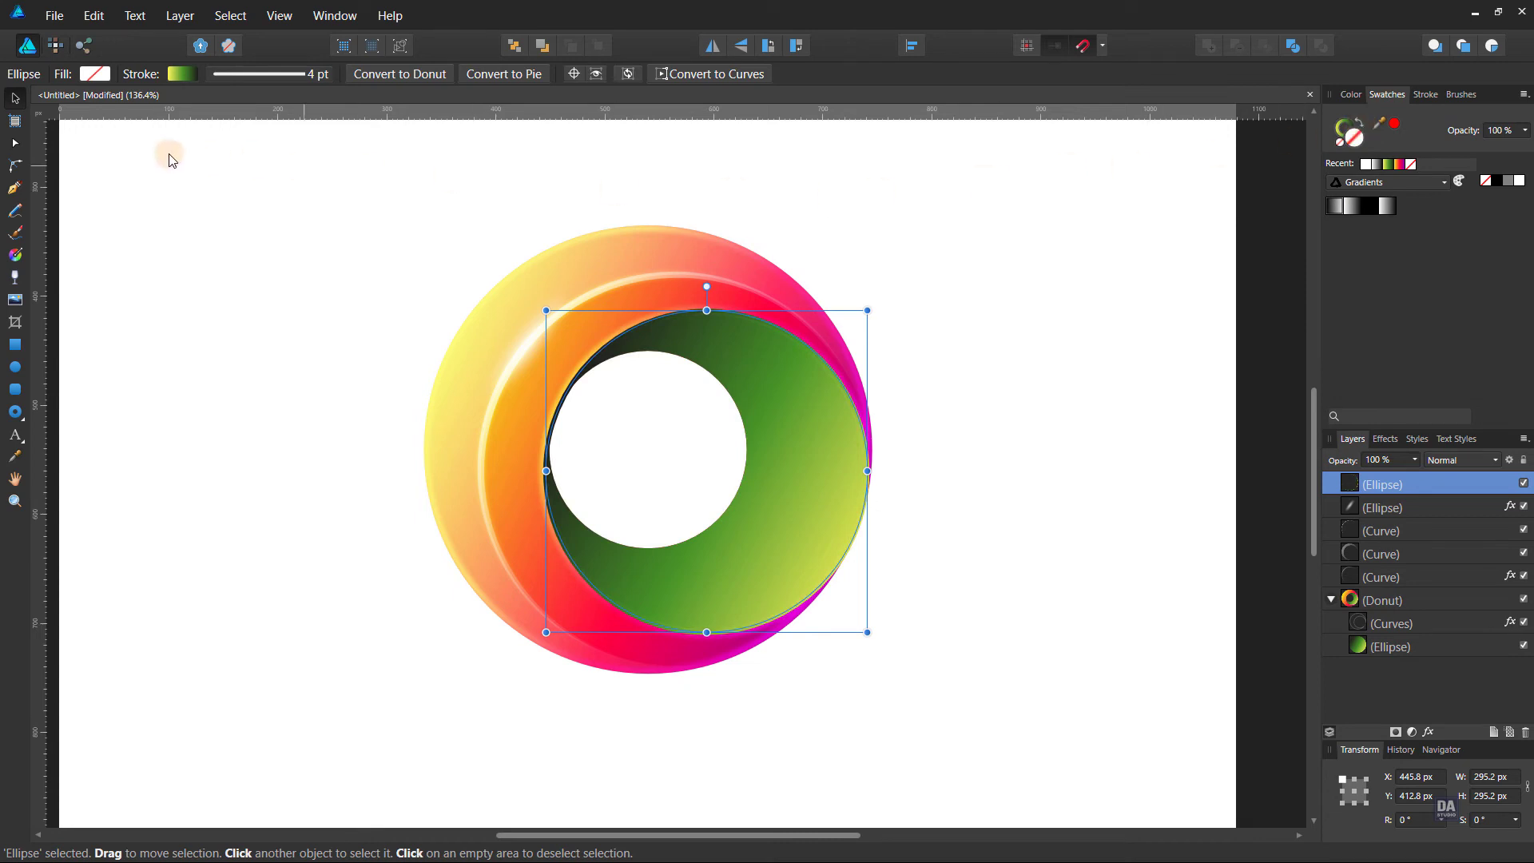
click(16, 142)
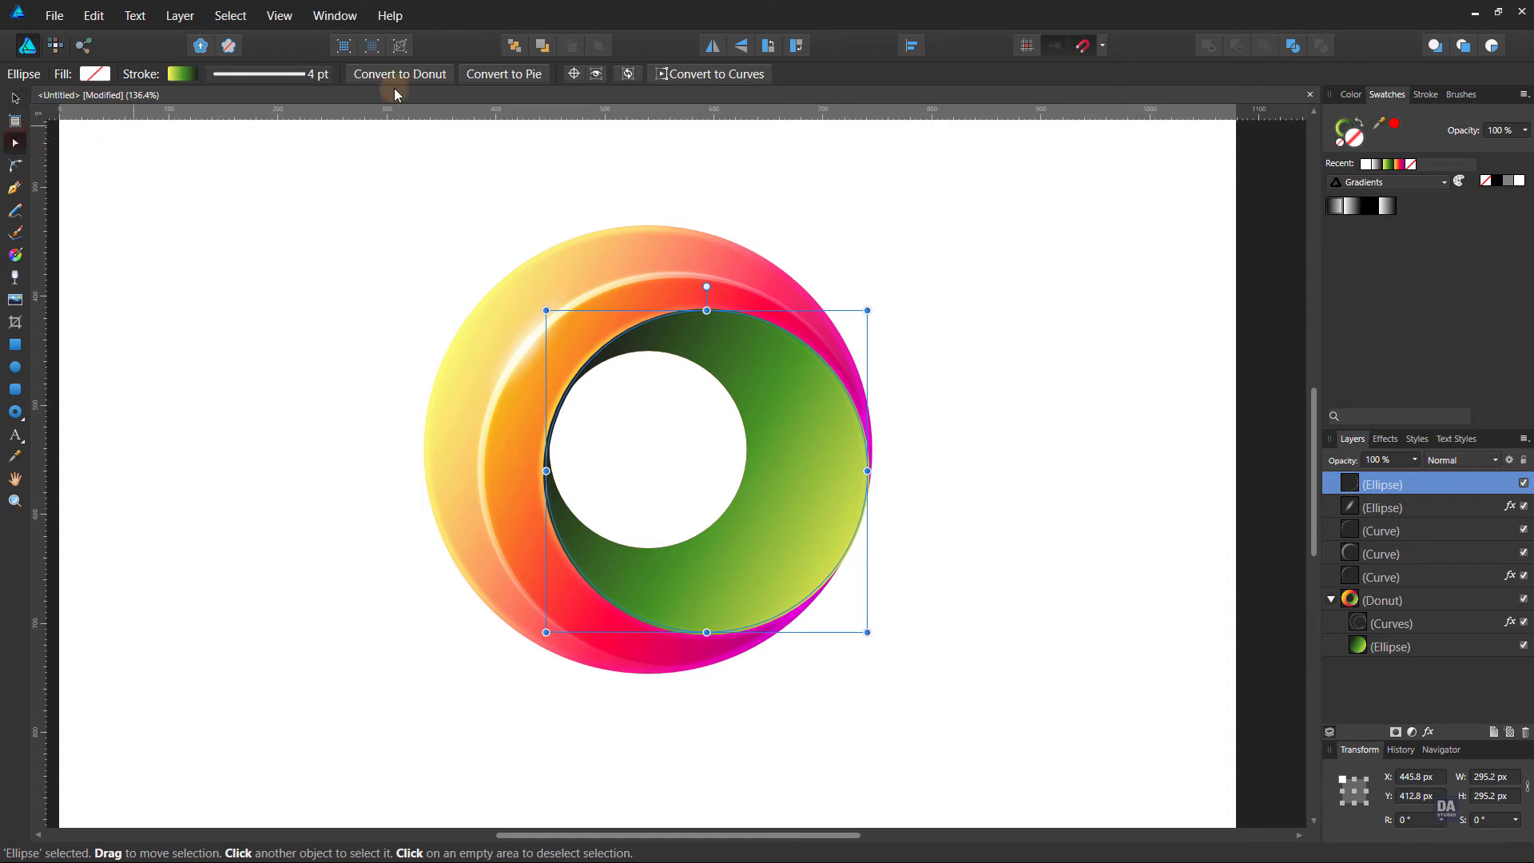
- Convert the ellipse copy to curves, break it at a new lower-right node and delete one piece
click(671, 75)
click(720, 242)
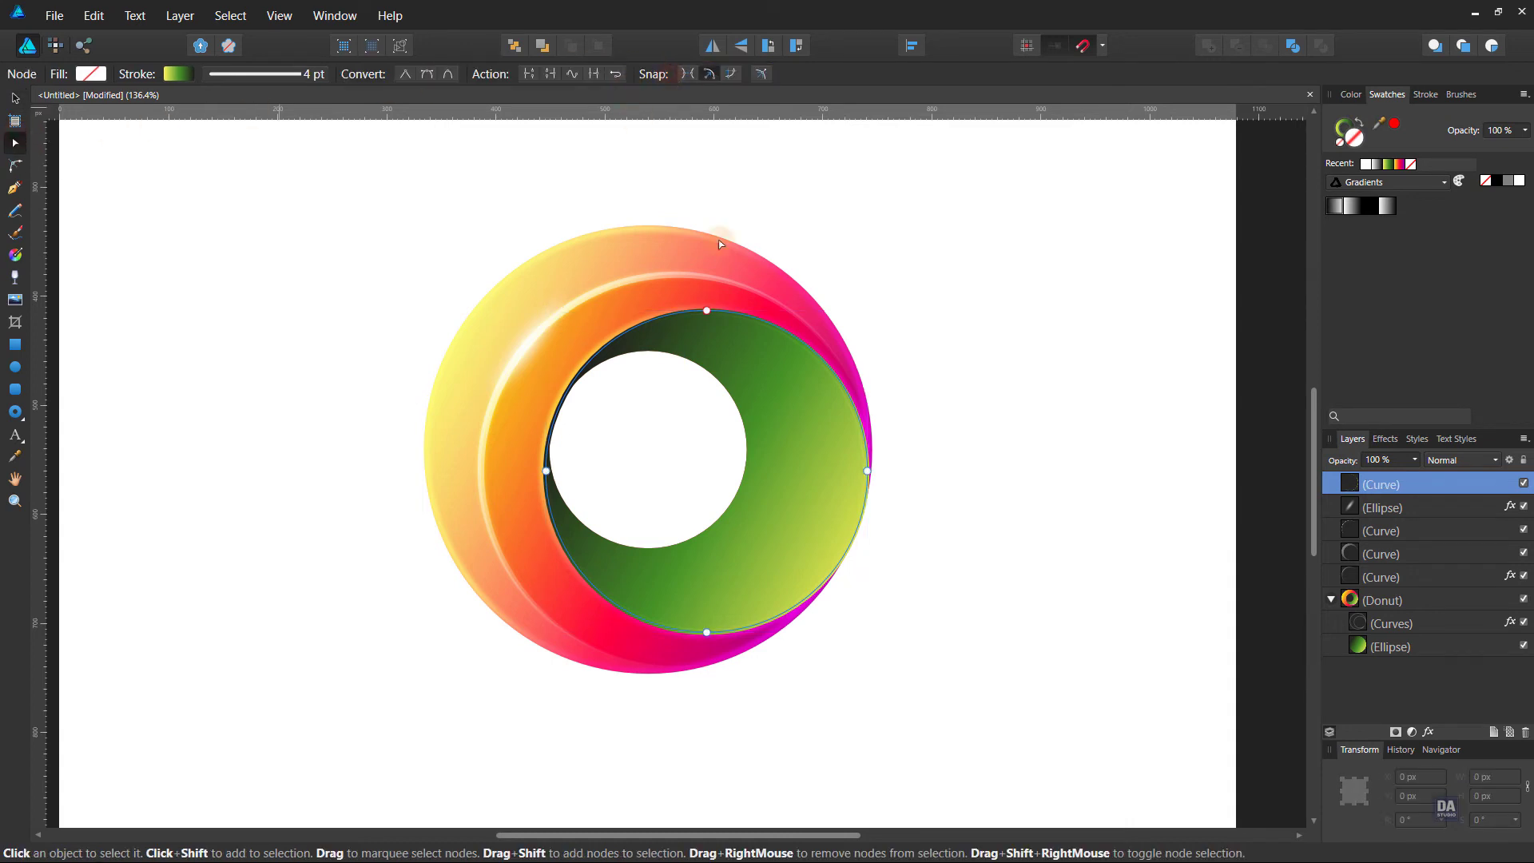
click(867, 470)
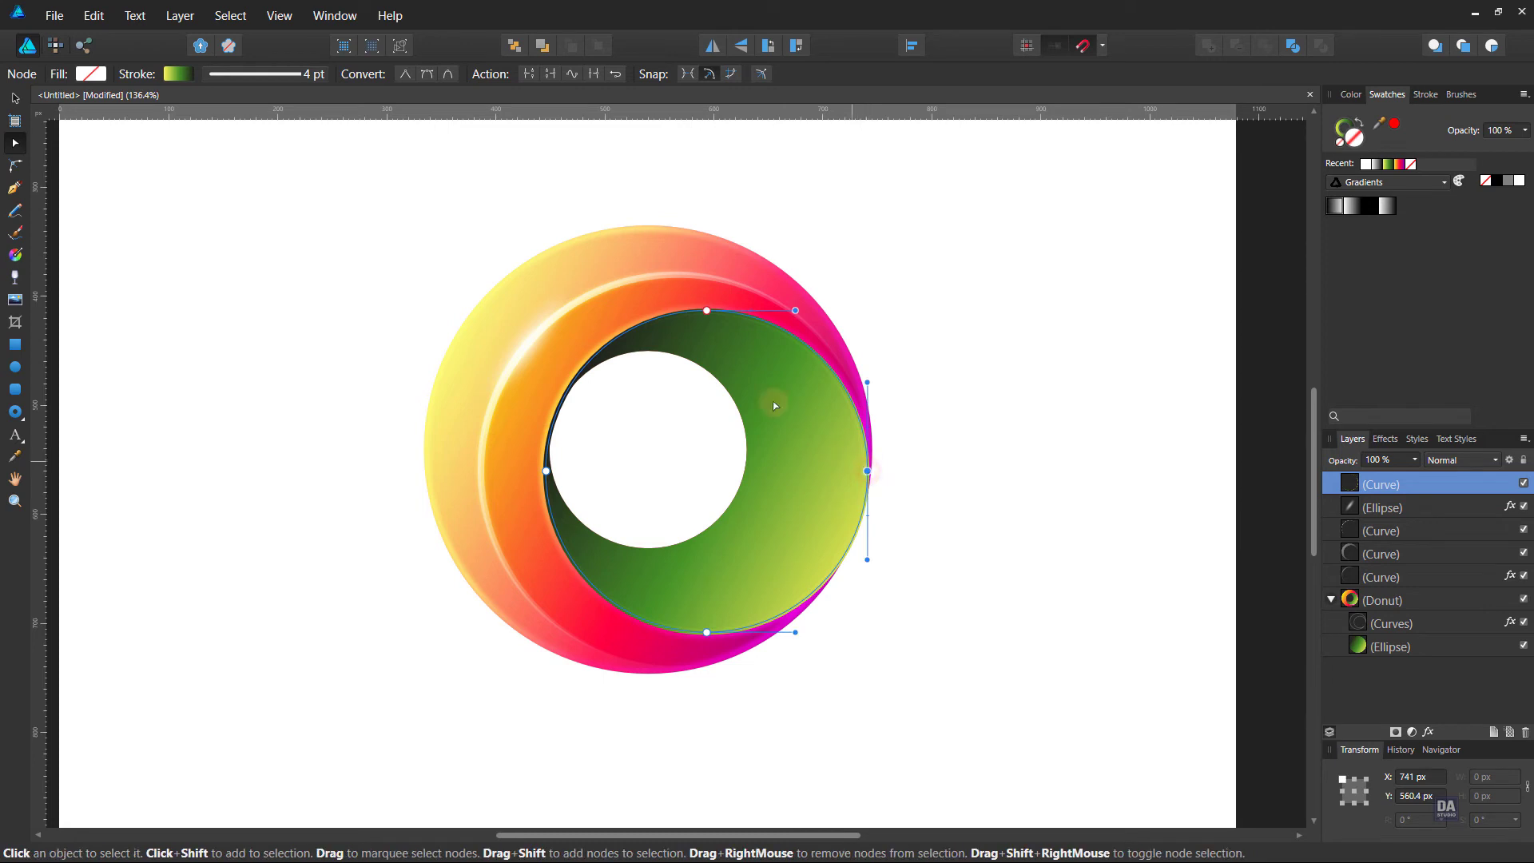
click(529, 74)
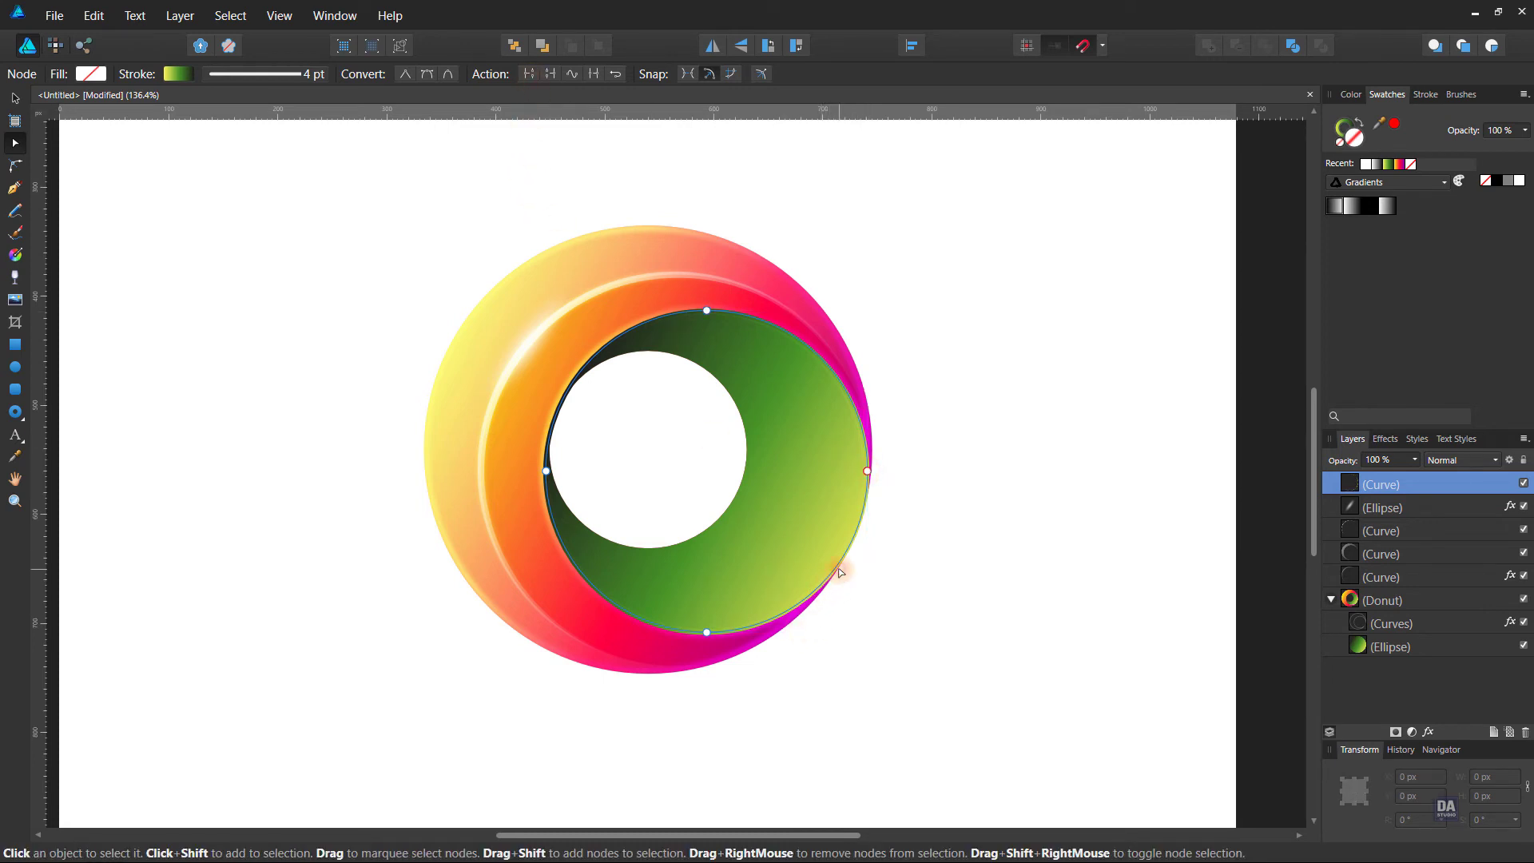
click(836, 568)
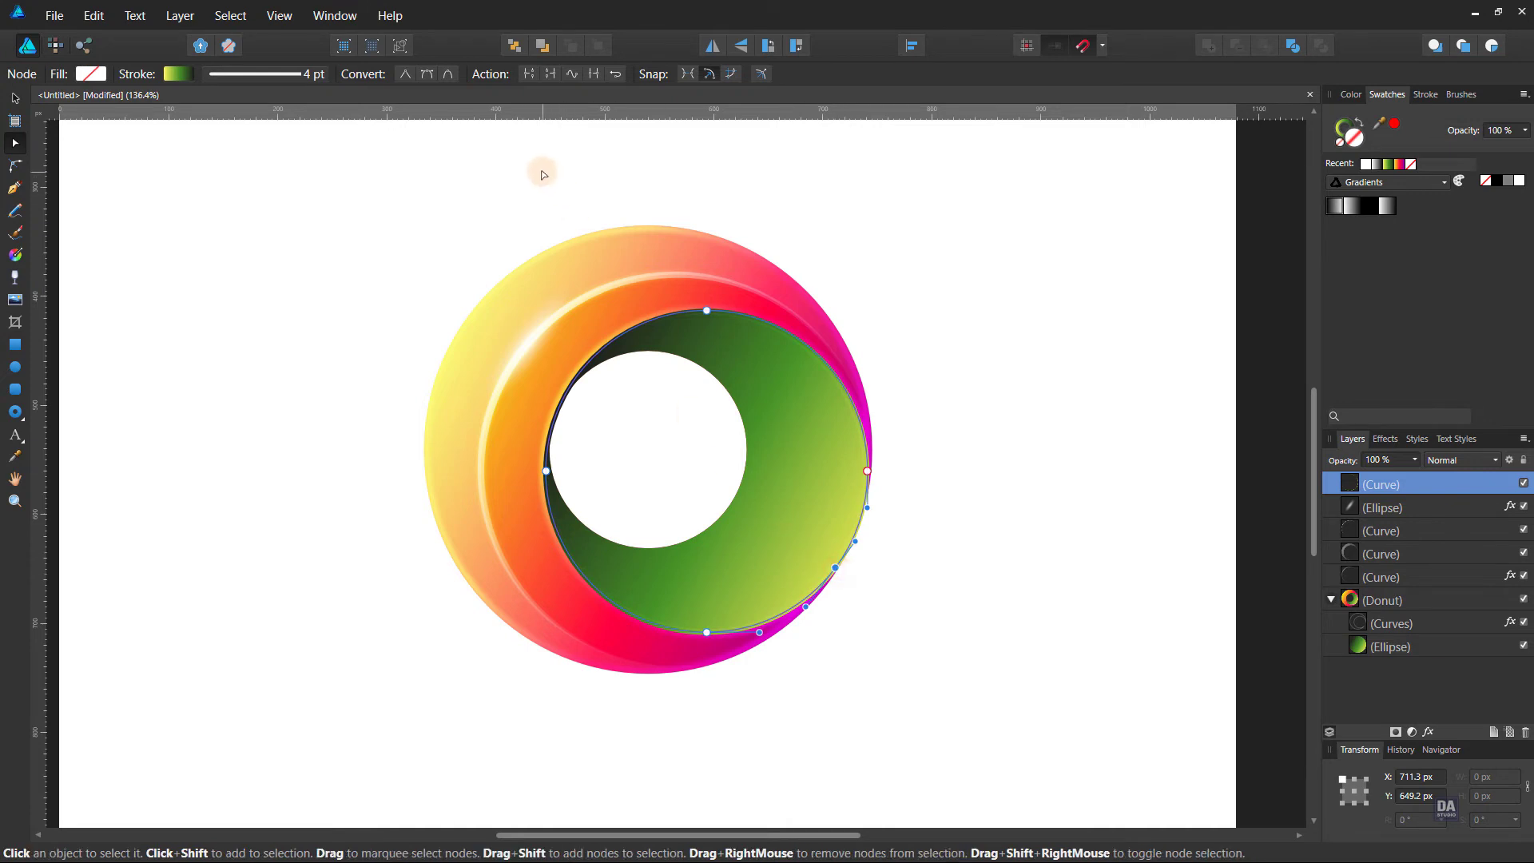
click(528, 73)
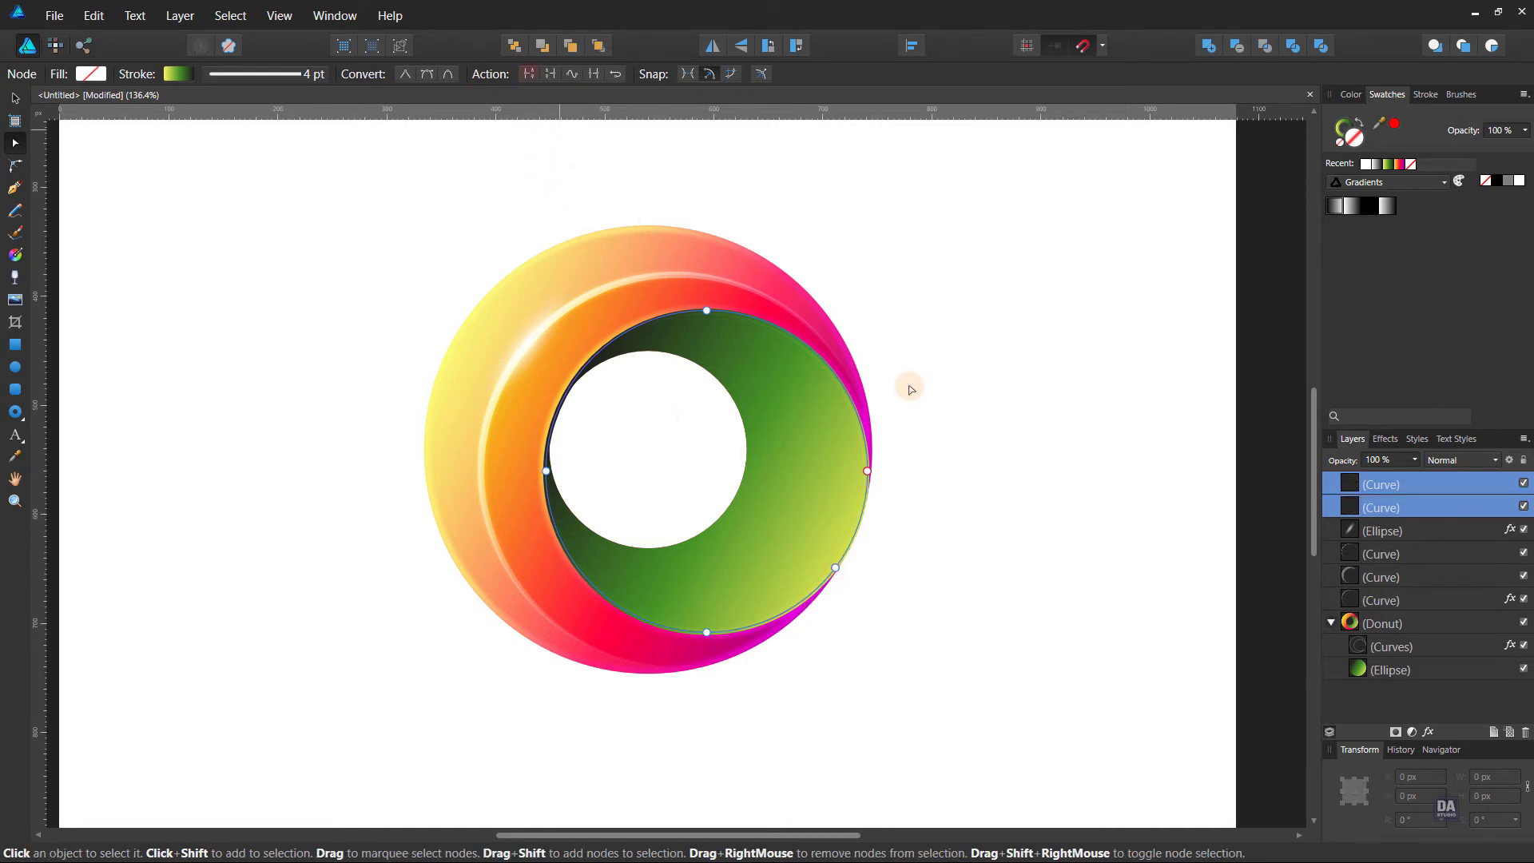
click(1396, 497)
key(Delete)
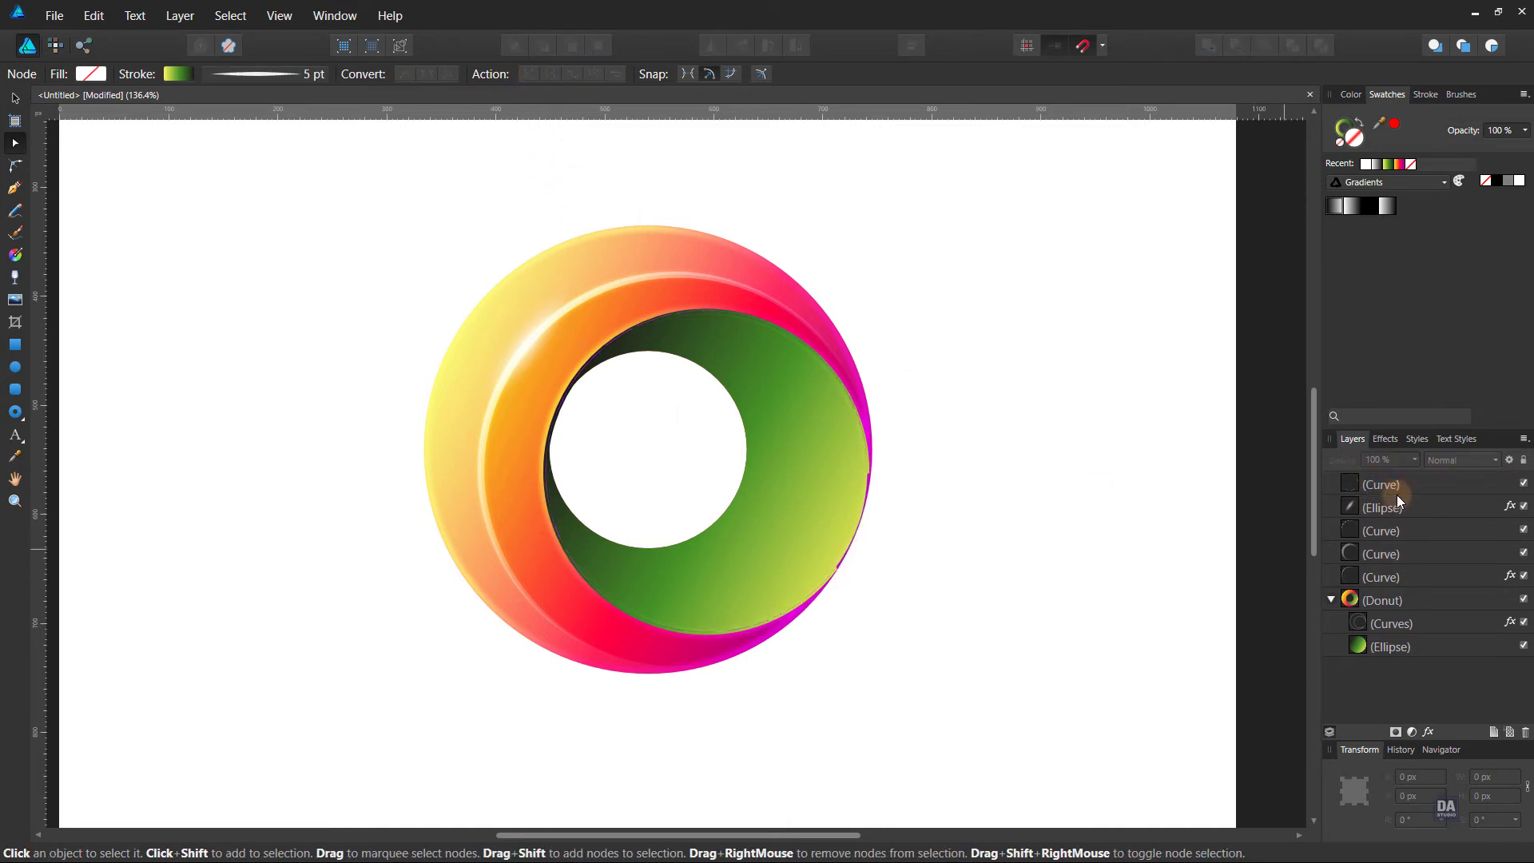
- Remove the arc's fill and give it a solid black stroke
click(1374, 210)
click(1340, 143)
click(1502, 182)
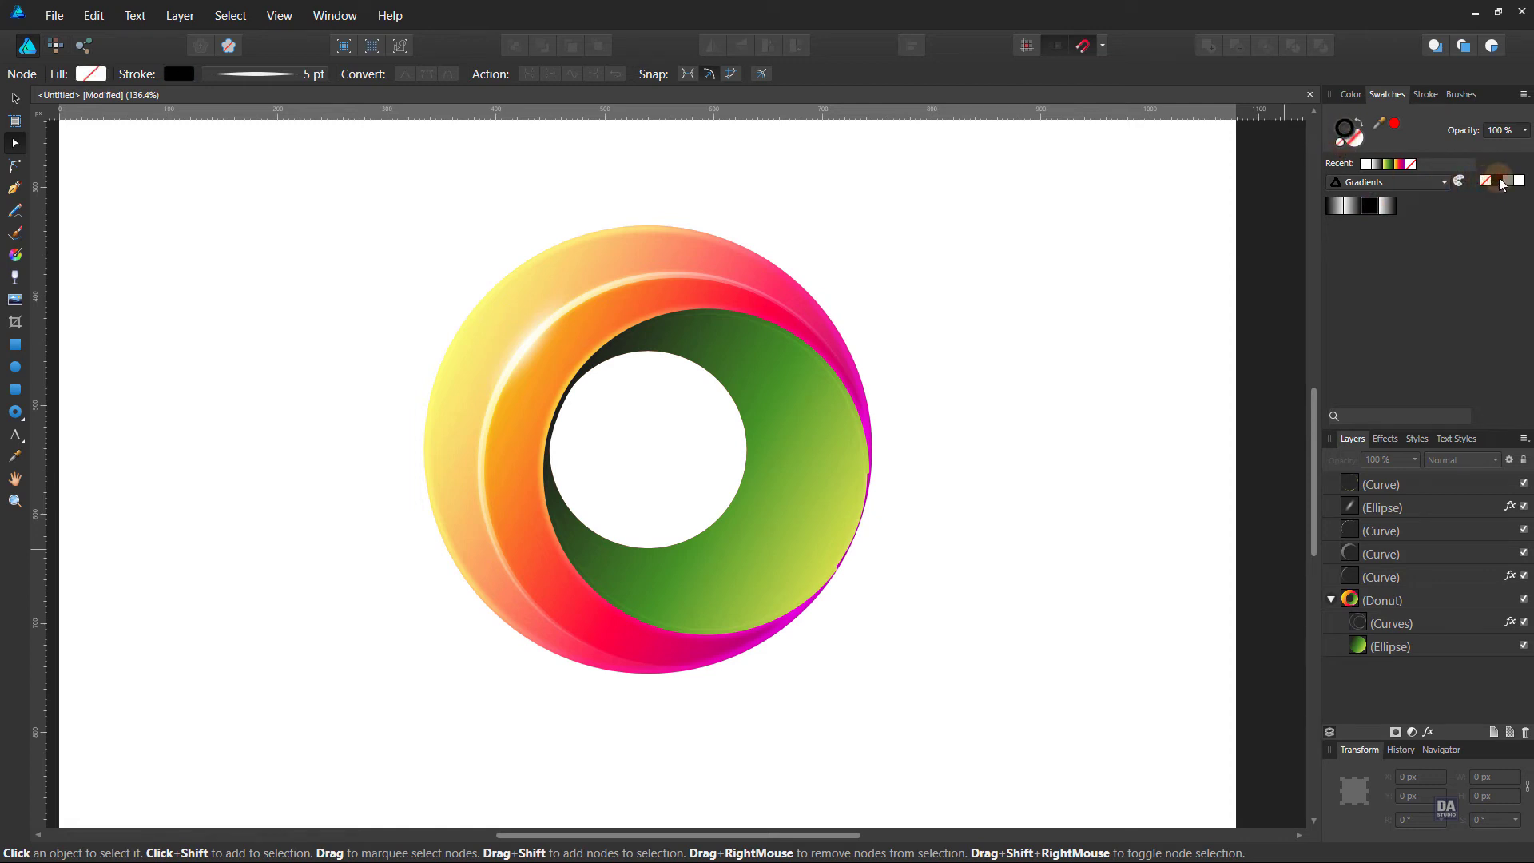
click(1433, 486)
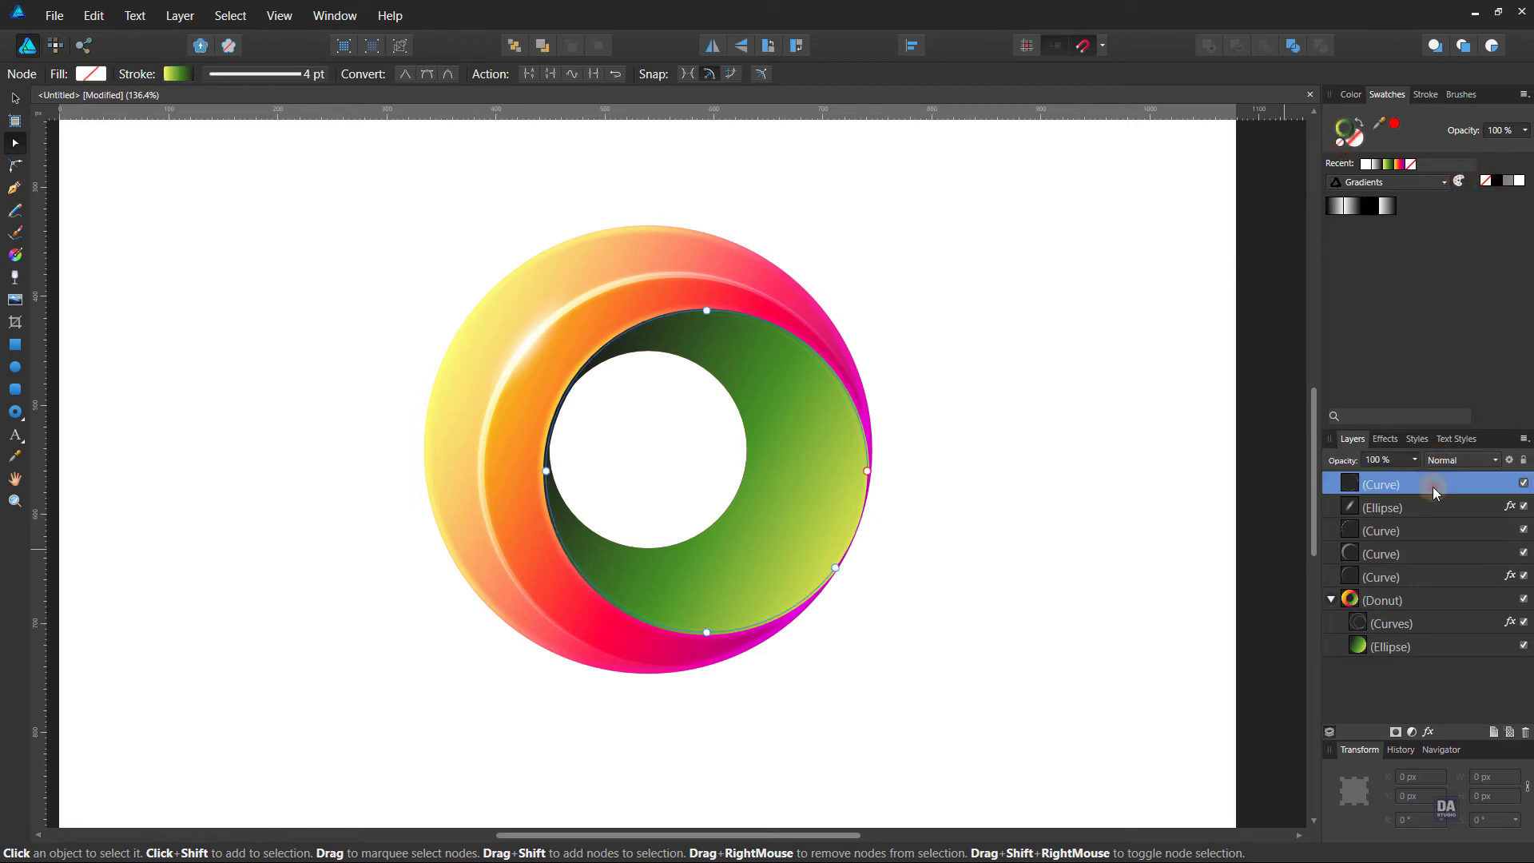
click(1502, 182)
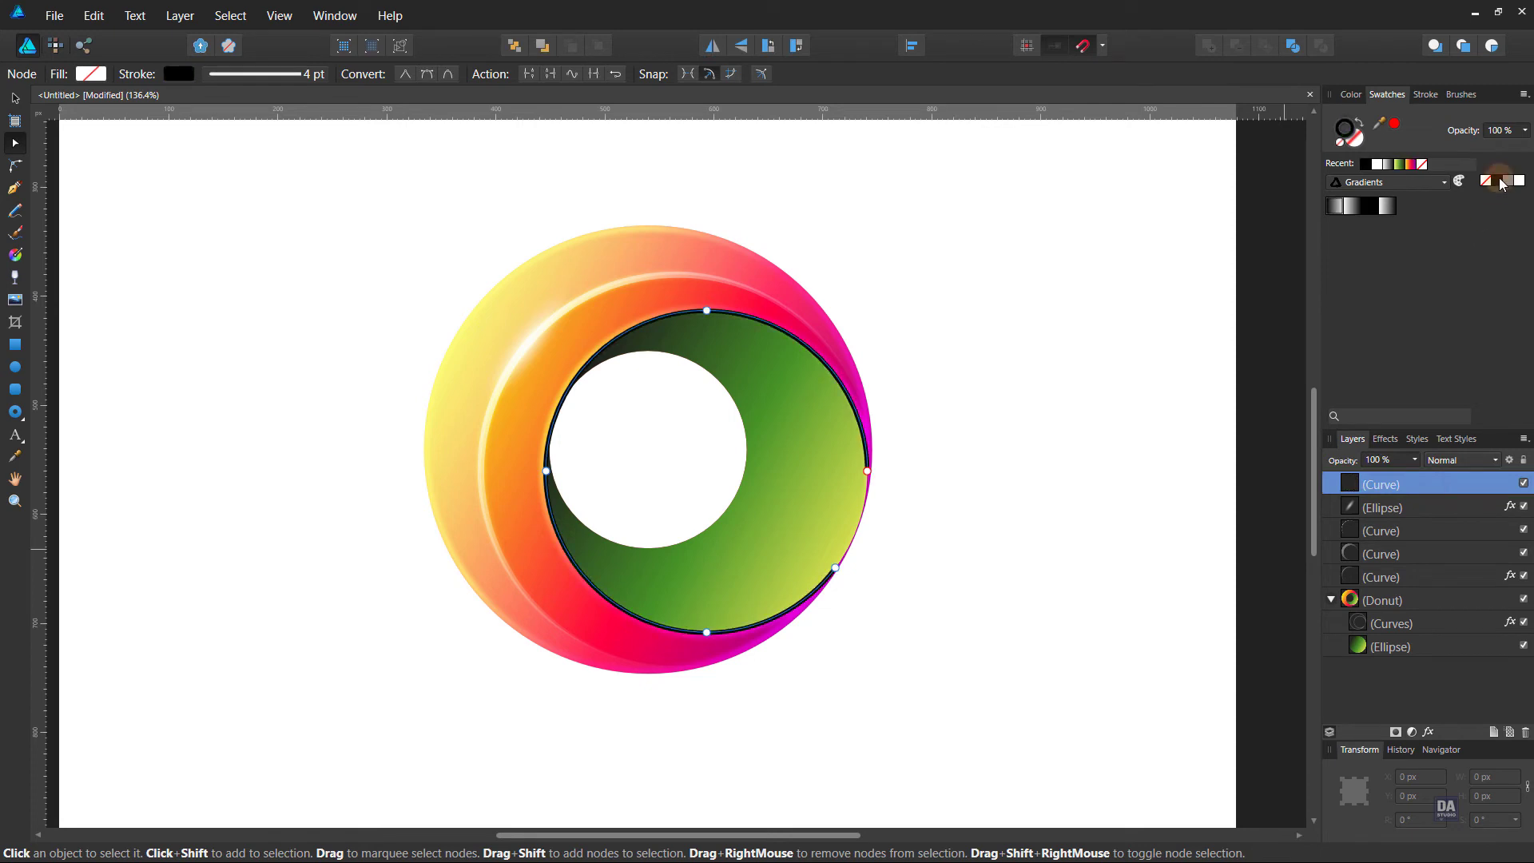
- Taper both ends of the black stroke with an arch-shaped pressure profile
click(1426, 95)
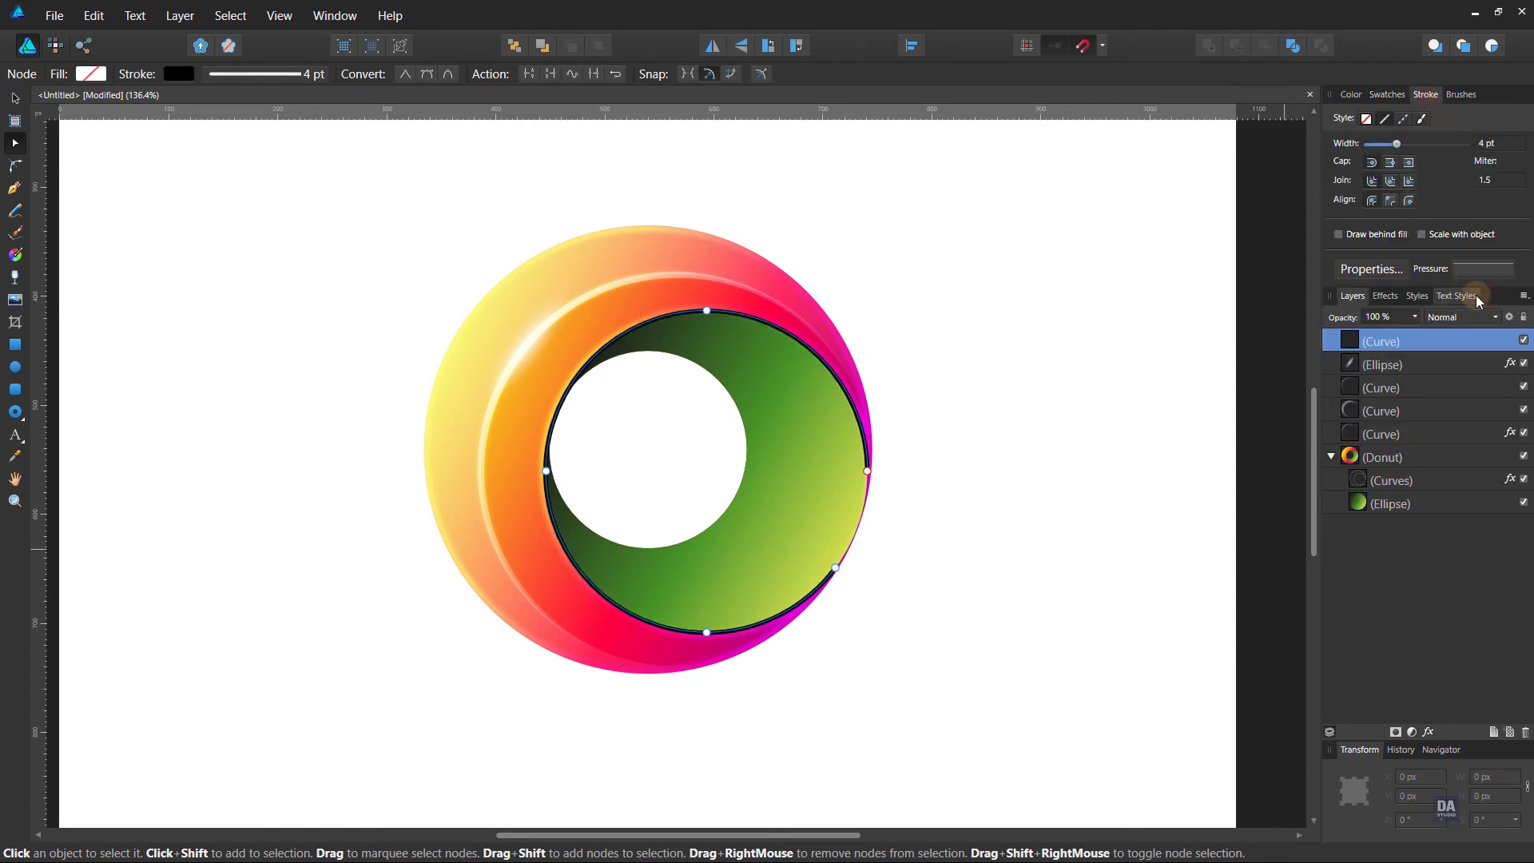
click(1482, 268)
click(1409, 291)
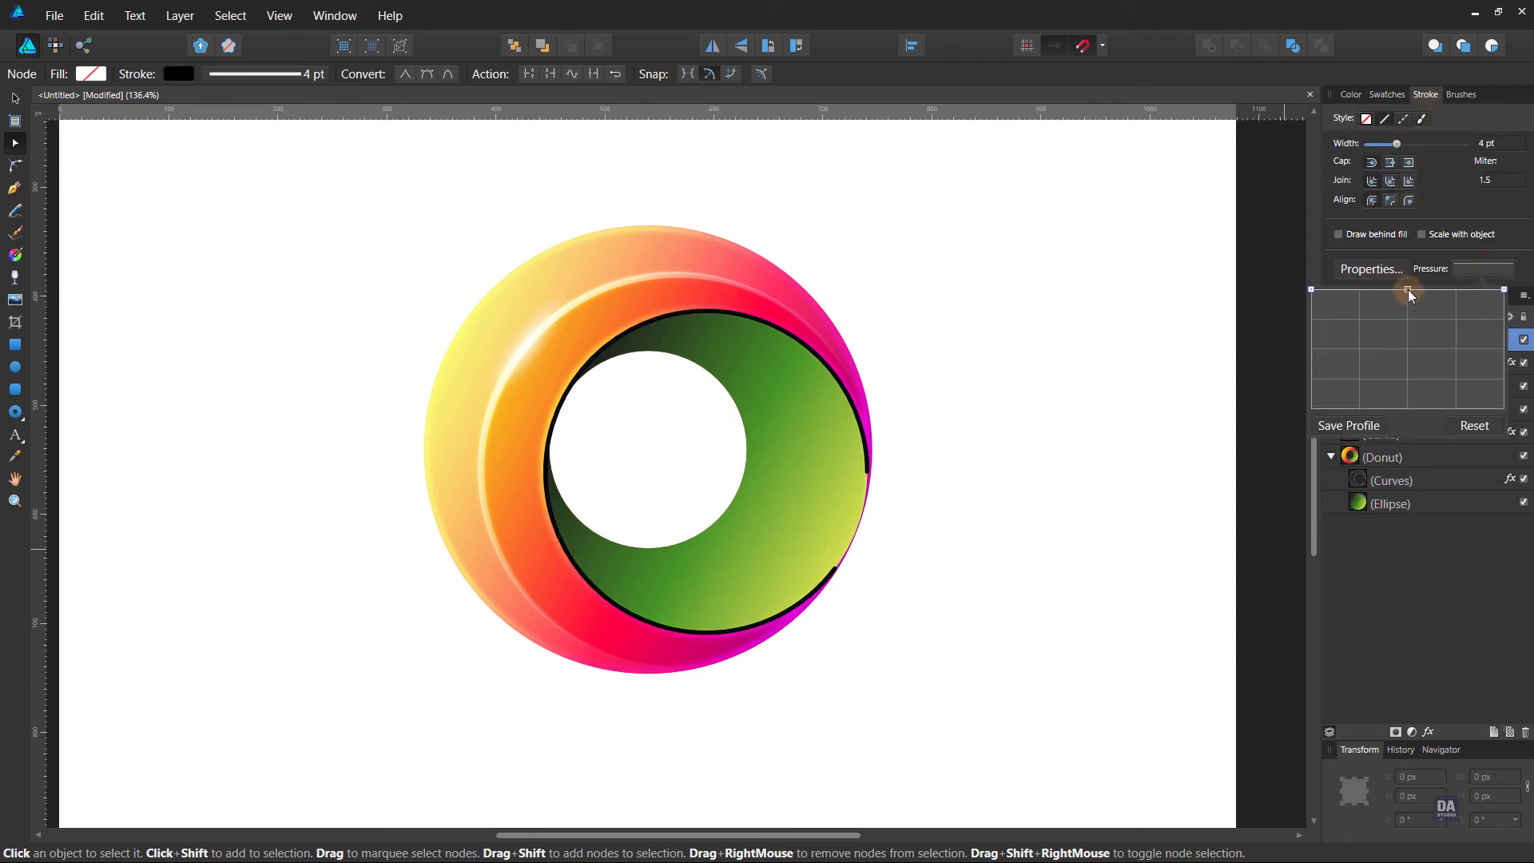
drag(1311, 289, 1277, 452)
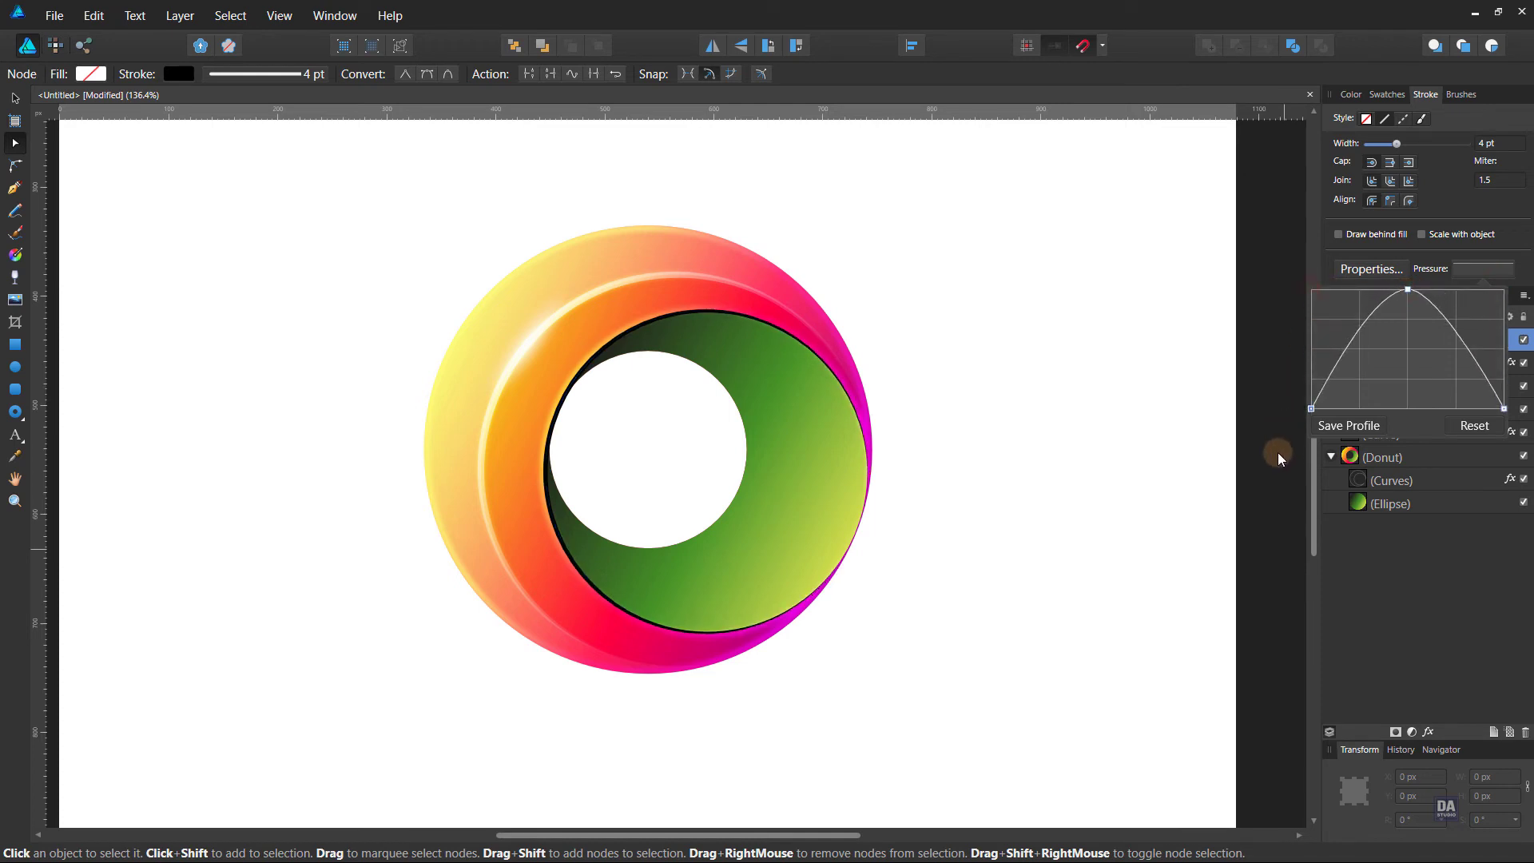
click(1369, 586)
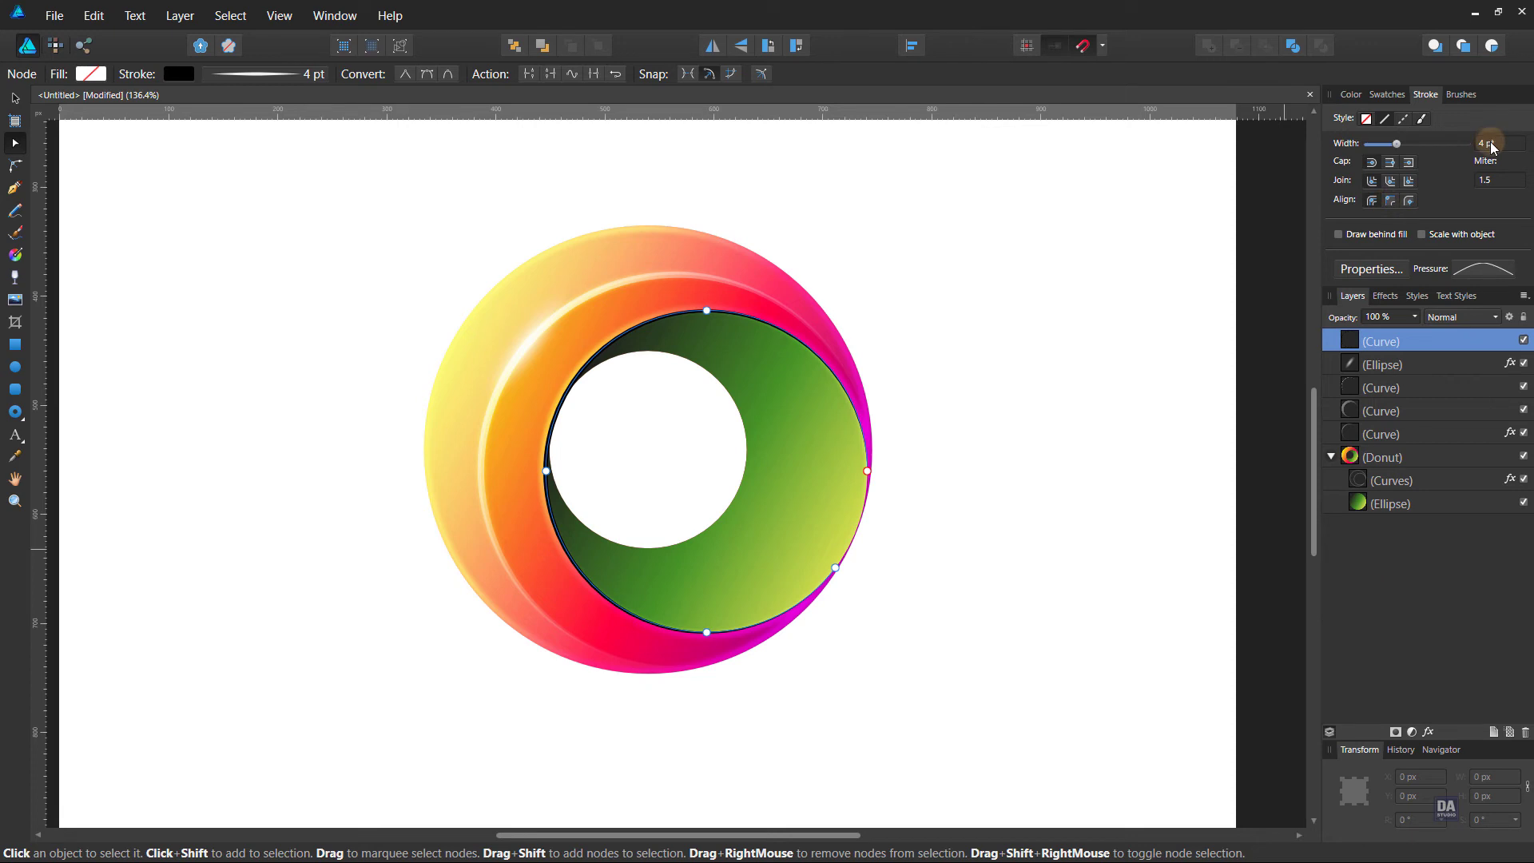
- Set the arc to Multiply blending at 50% opacity
scroll(1491, 146, up, 1)
scroll(1491, 146, up, 1)
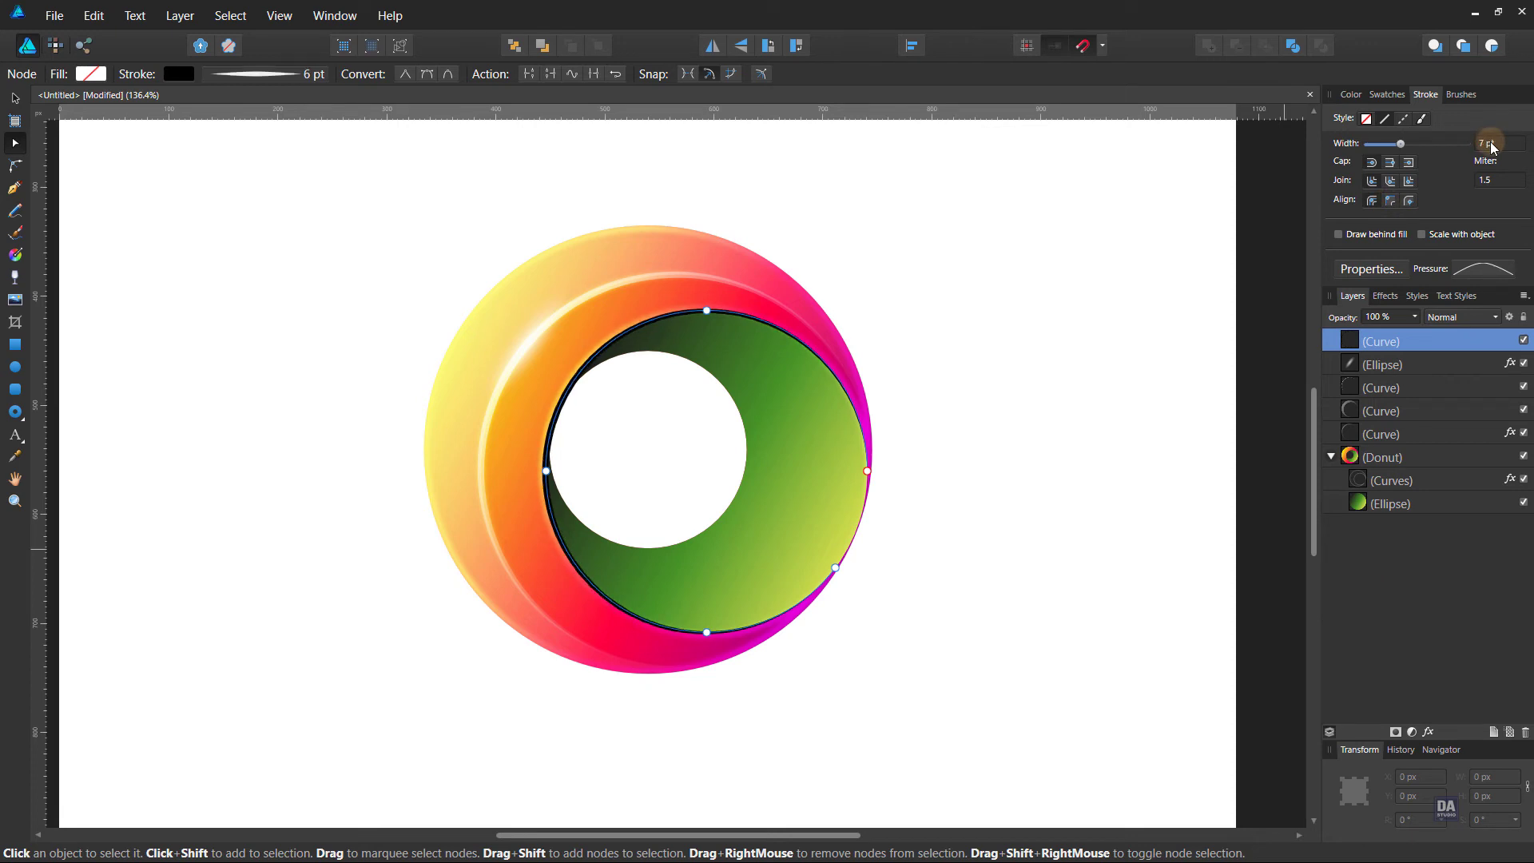
scroll(1491, 146, down, 1)
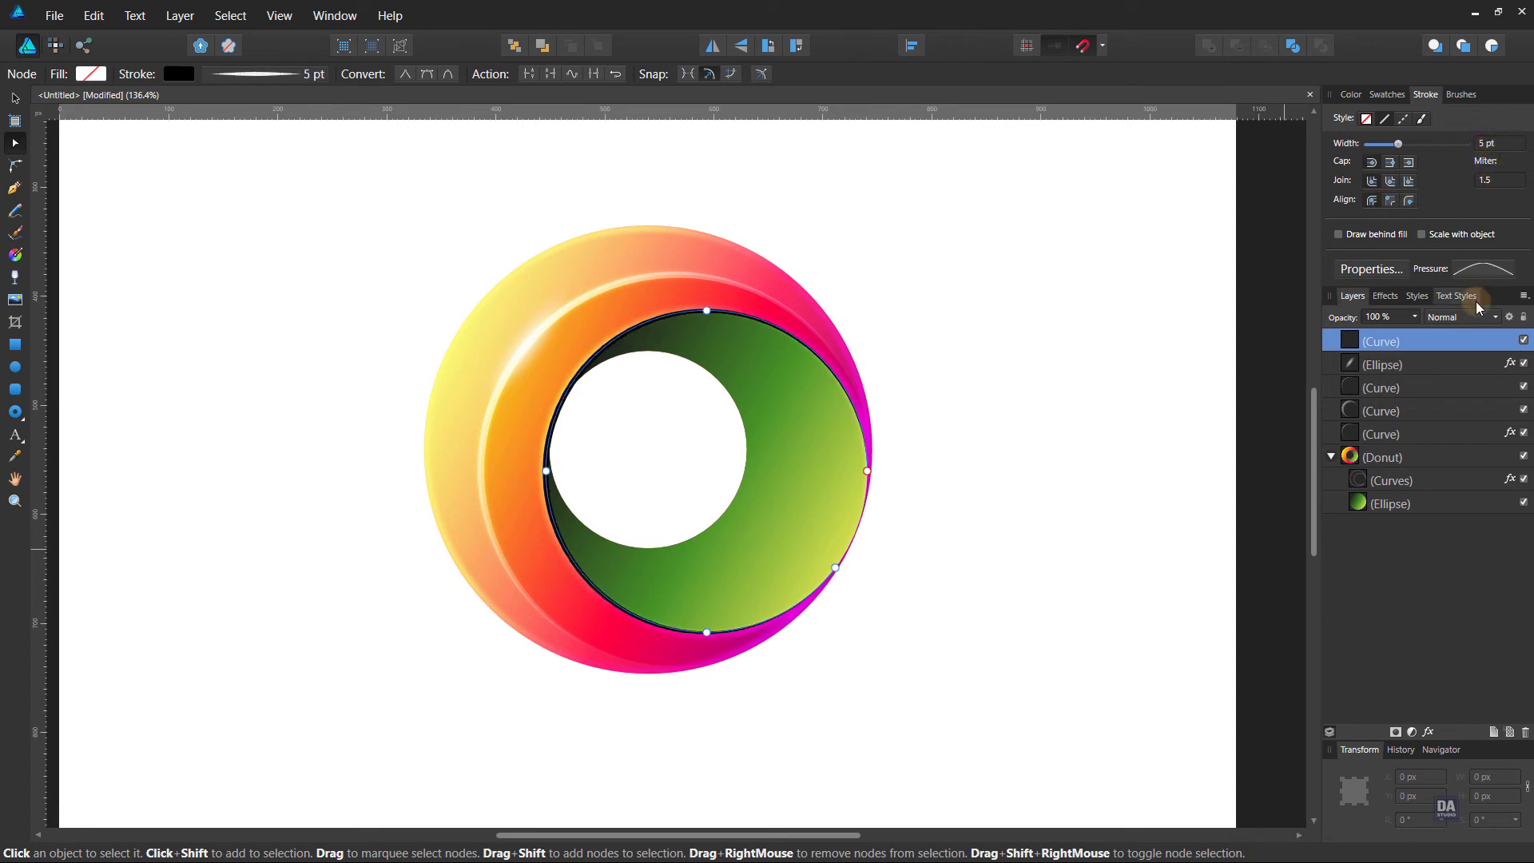
click(1484, 319)
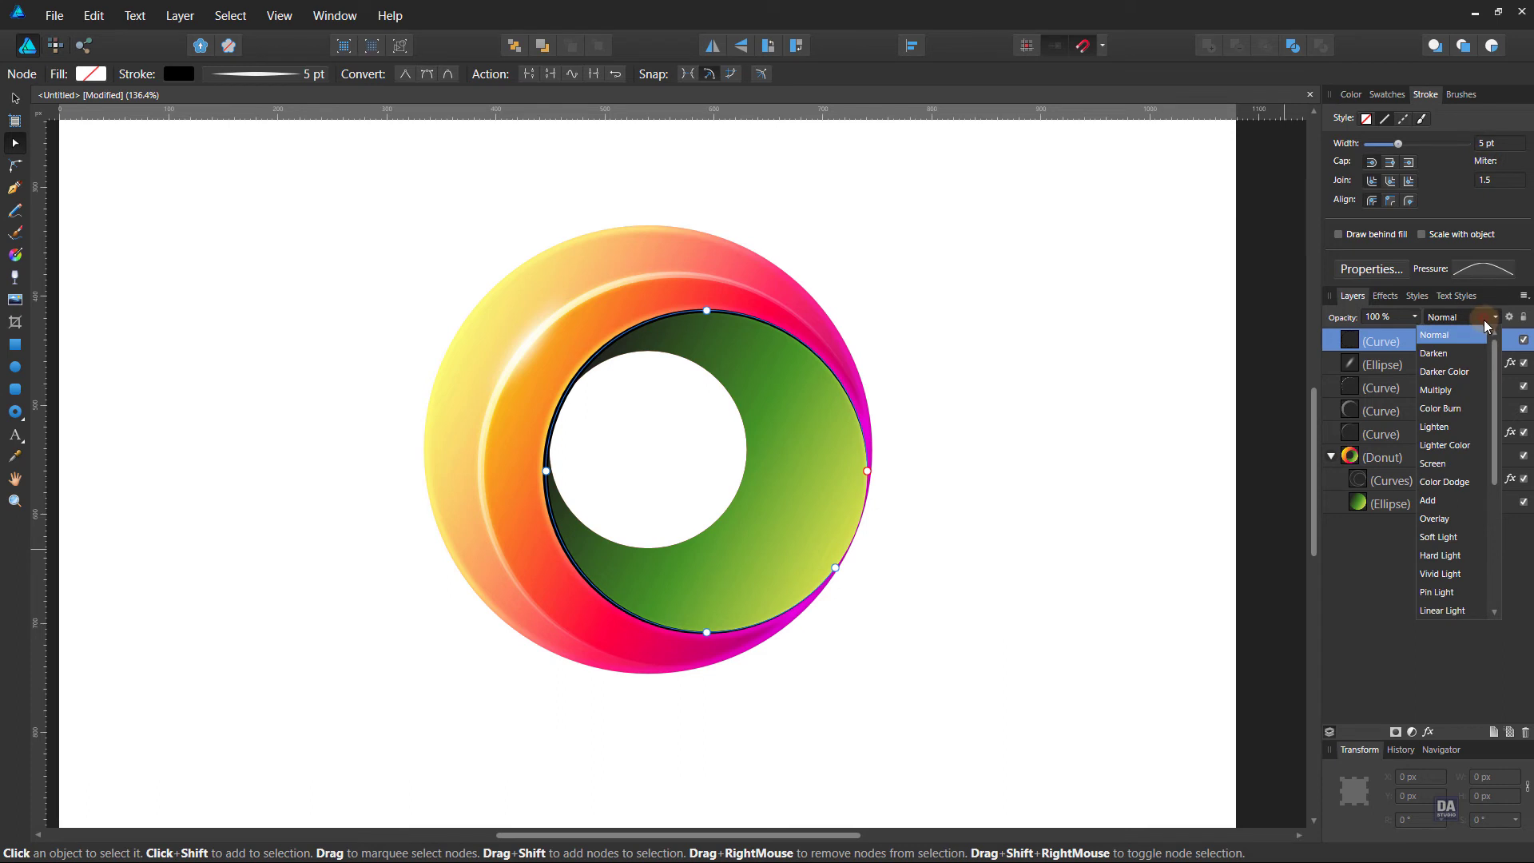
click(1469, 390)
click(1414, 316)
drag(1403, 331, 1366, 339)
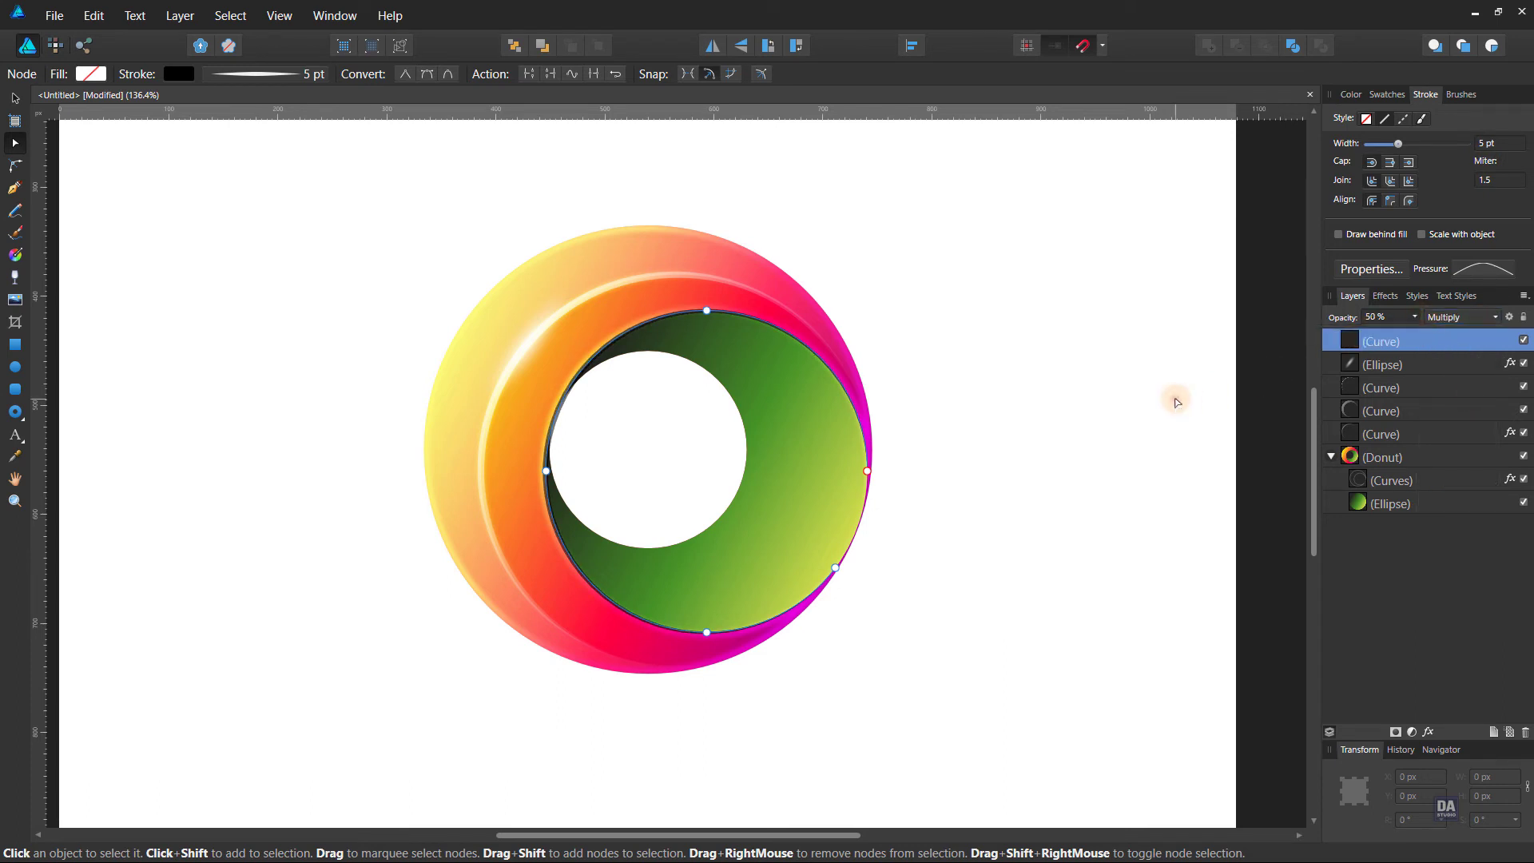
click(1009, 427)
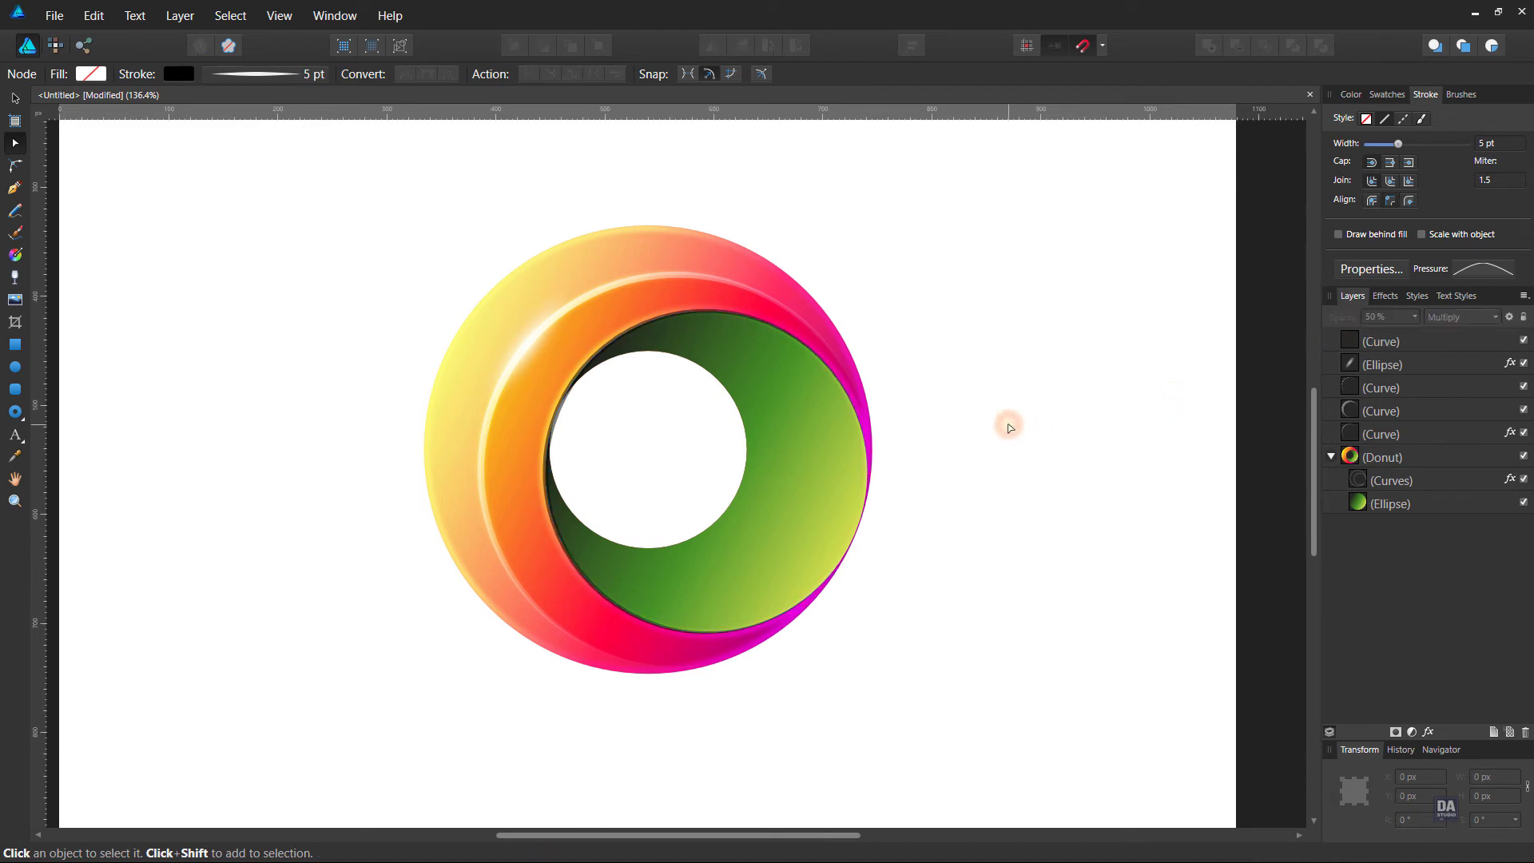
- Move the dark arc curve out of the Donut group to sit just above it
click(1411, 341)
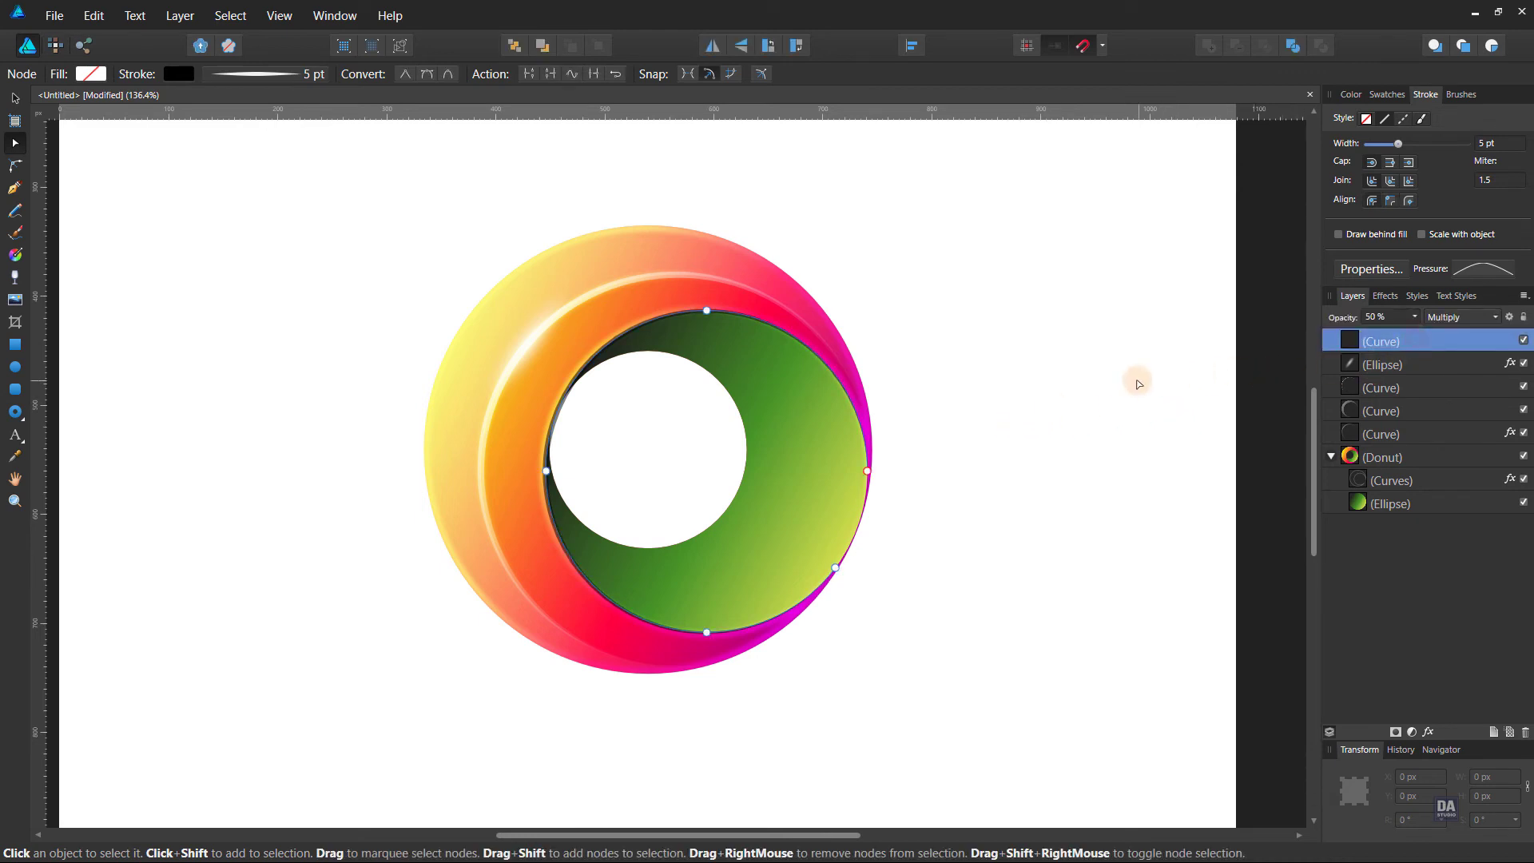
key(ctrl+bracketleft)
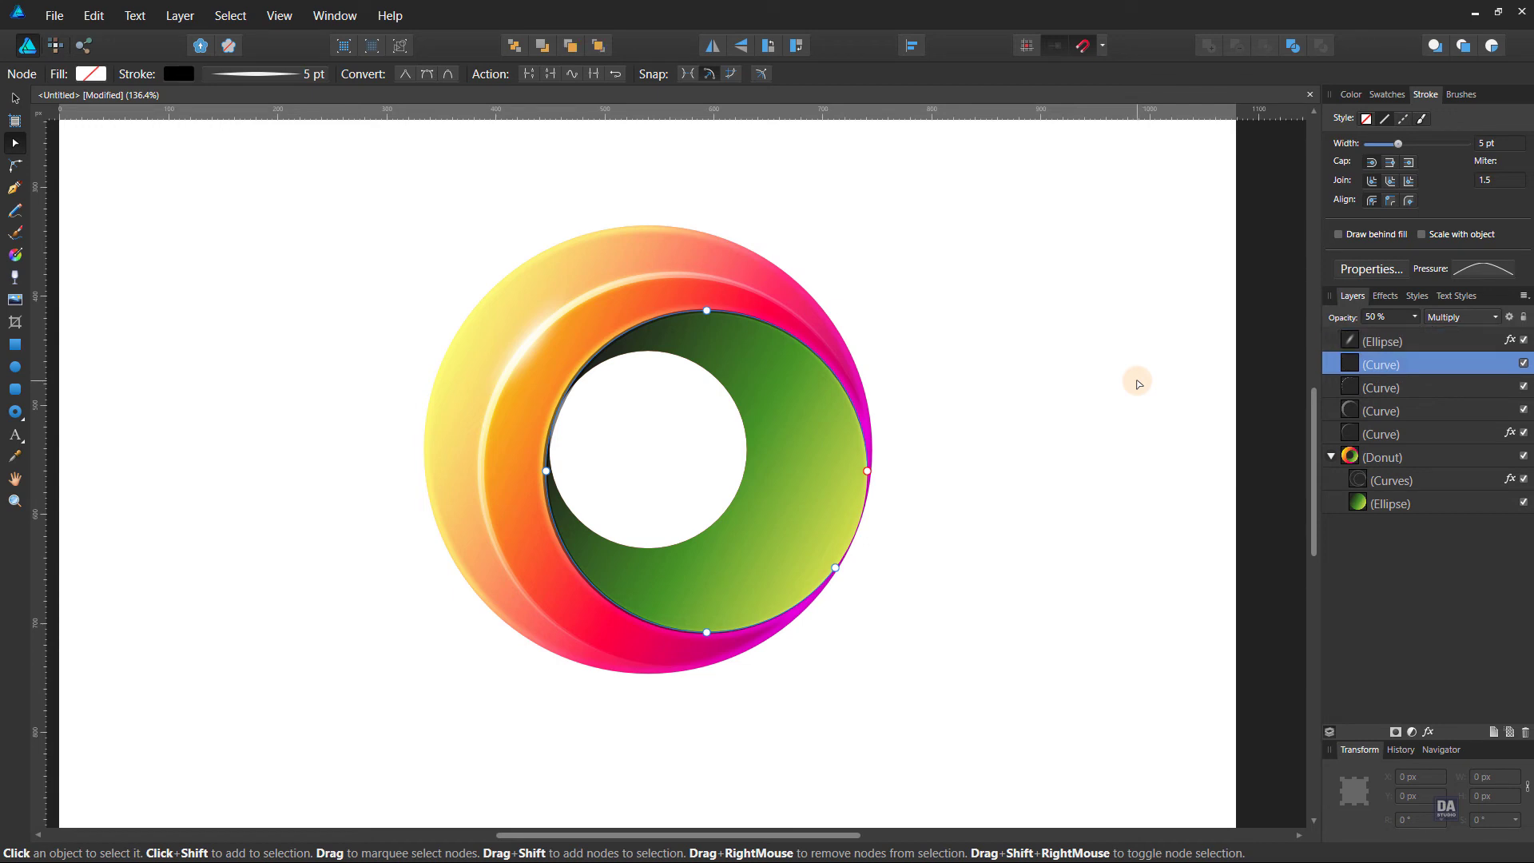
key(ctrl+bracketleft)
key(ctrl+bracketleft)
key(ctrl+bracketleft)
key(ctrl+bracketleft)
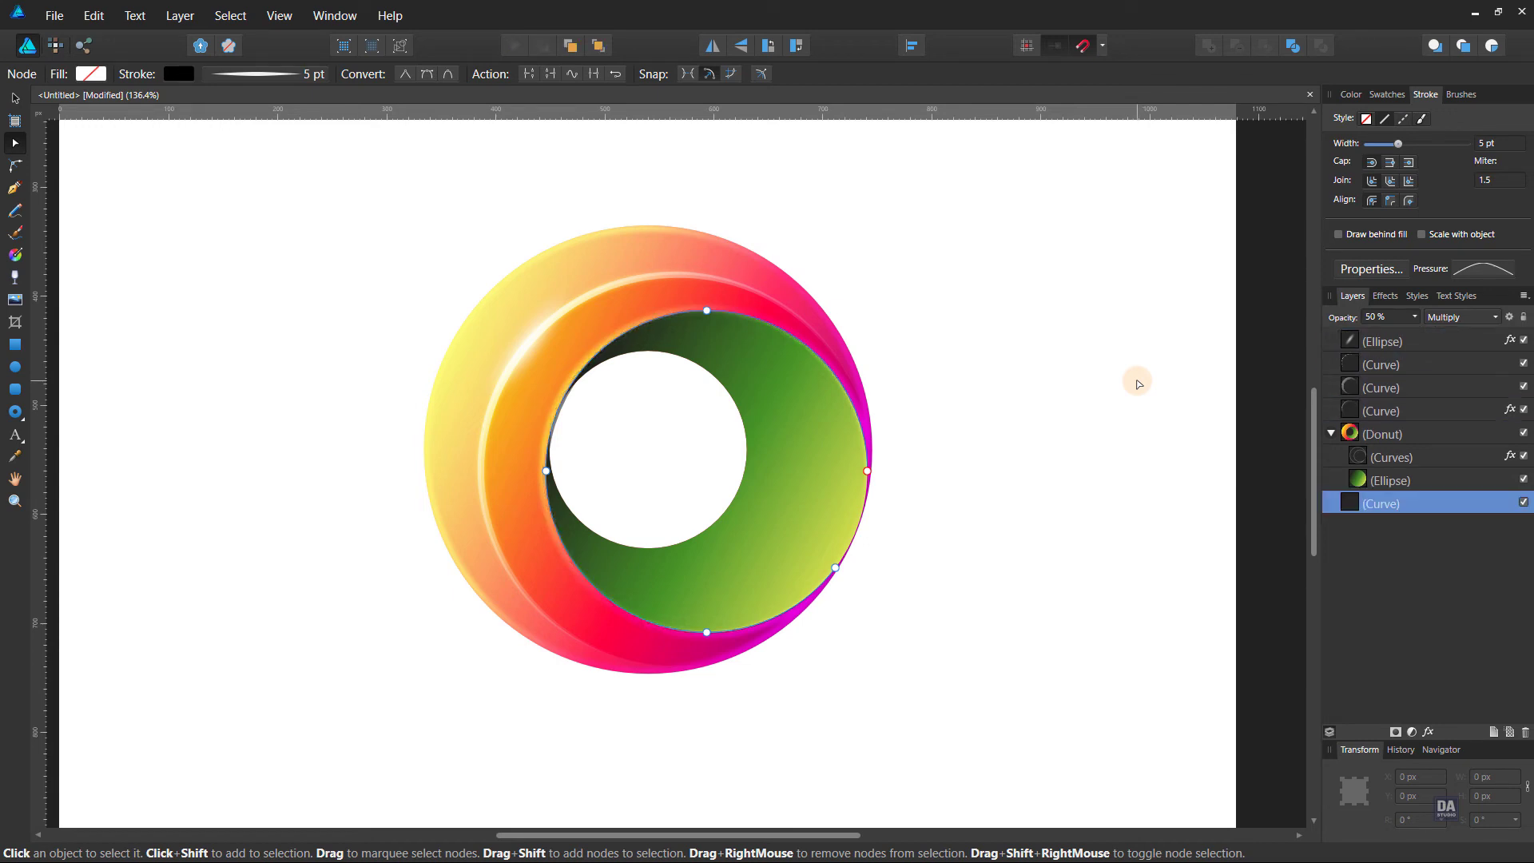
key(ctrl+bracketright)
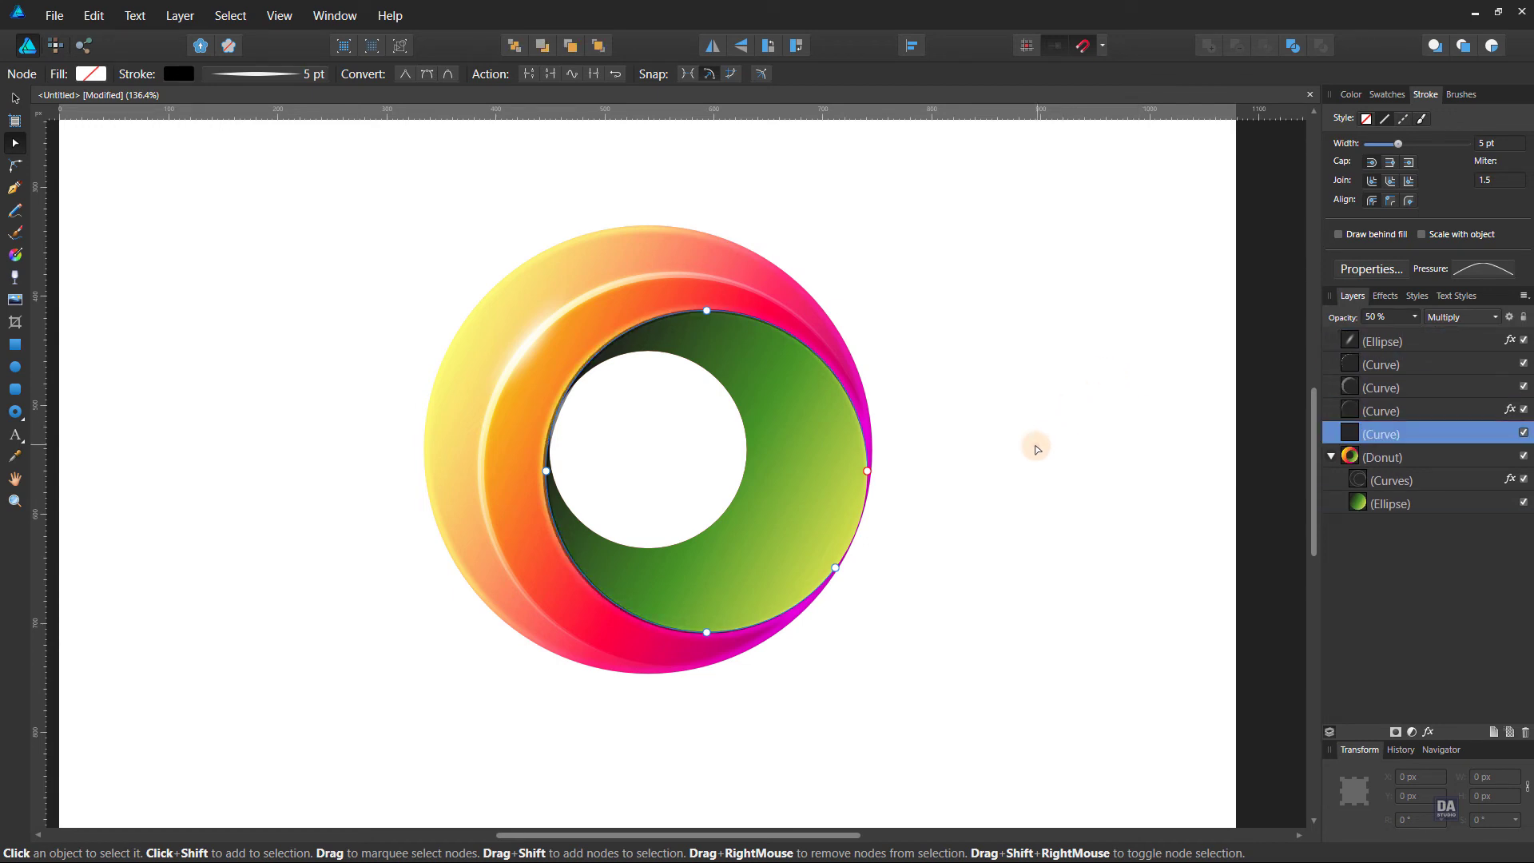
click(1036, 449)
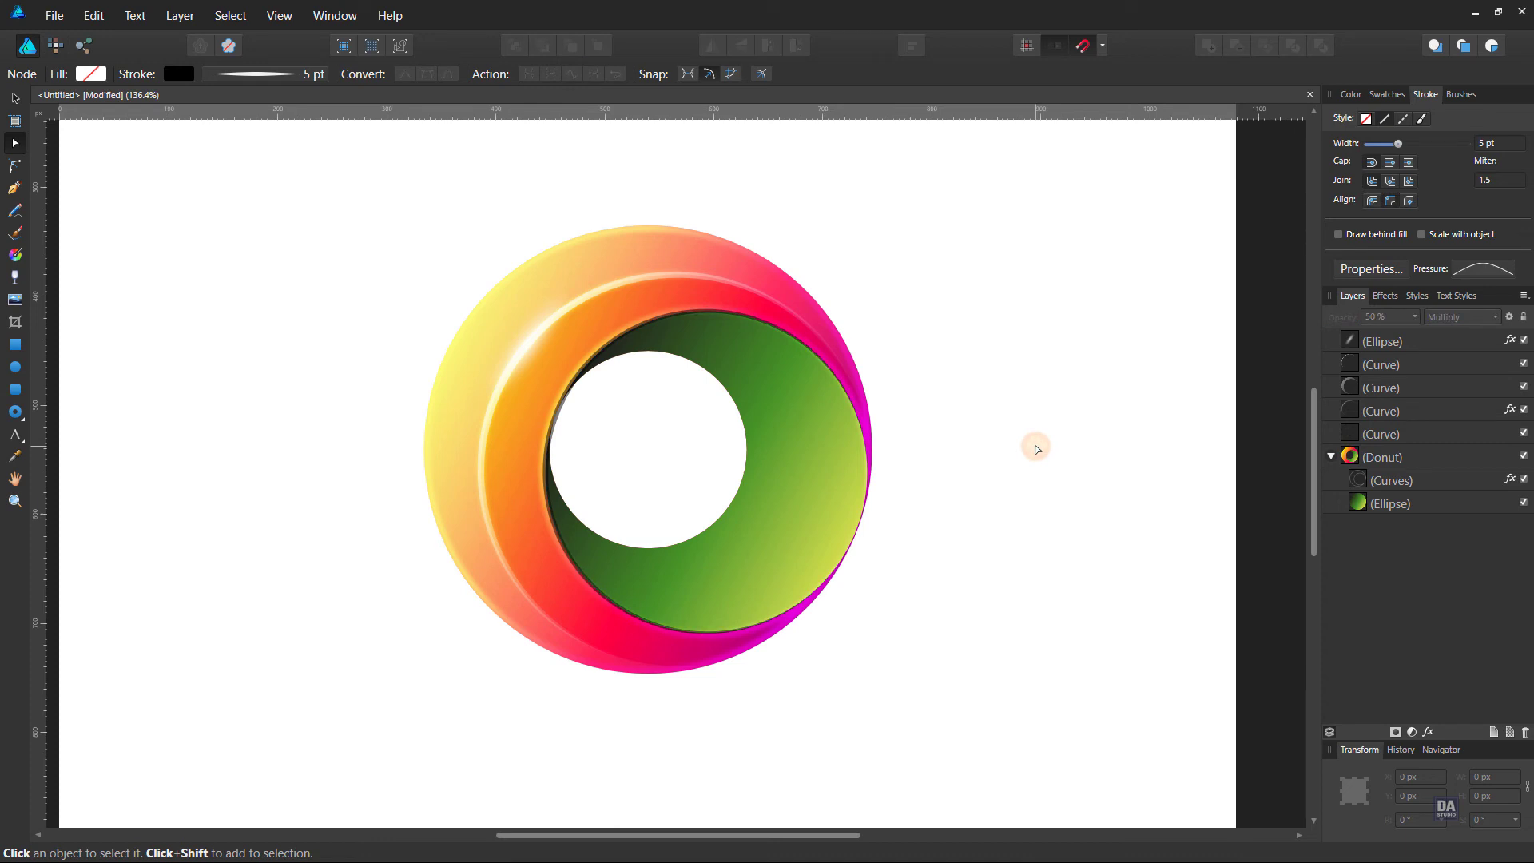
- Zoom and pan to view the whole donut with its dark arc and highlights
alt+click(1035, 505)
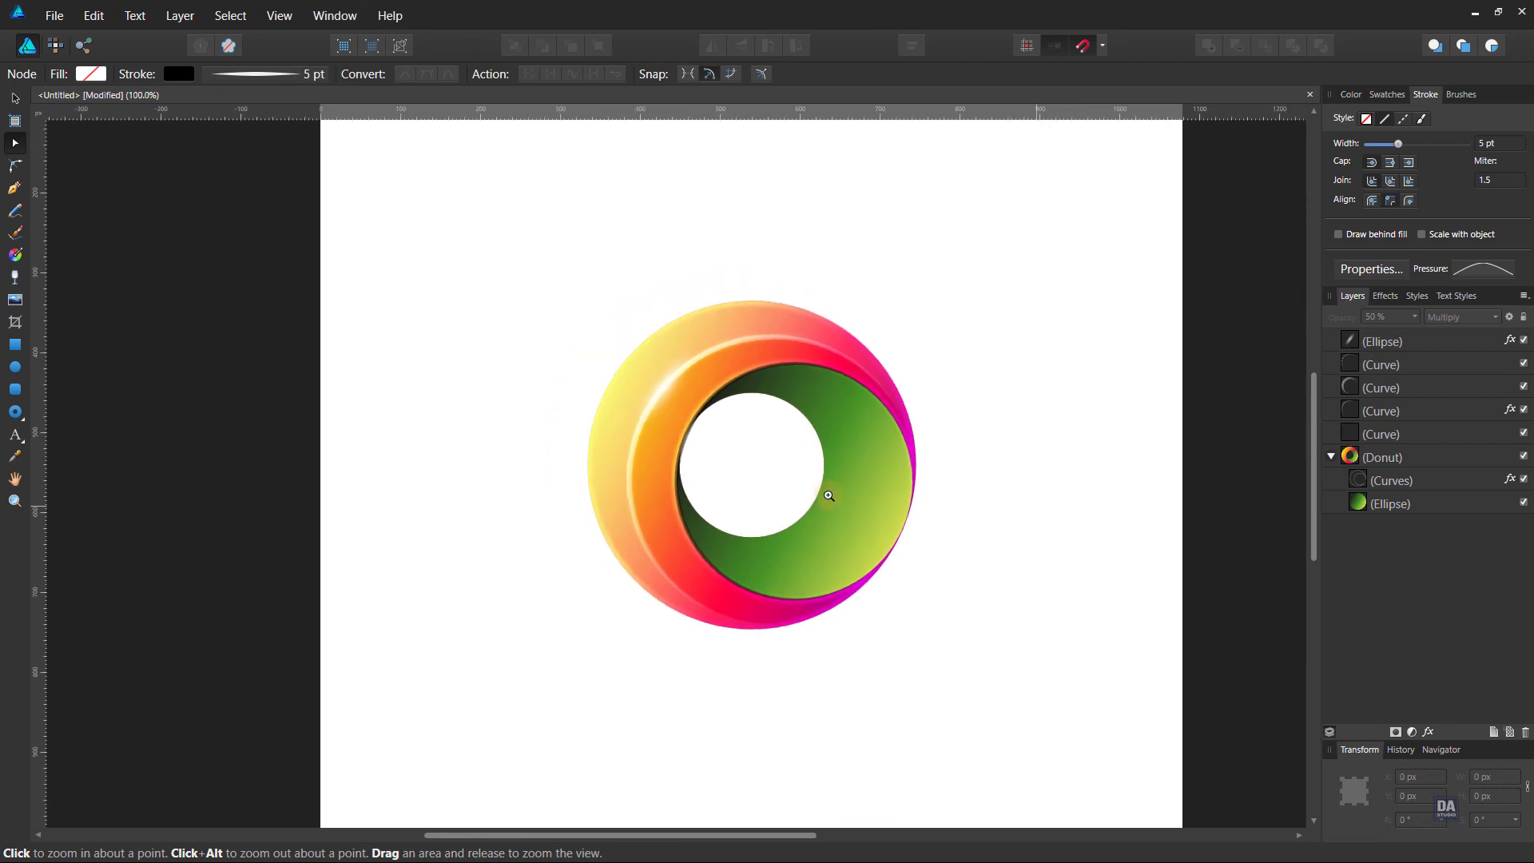
scroll(829, 496, down, 1)
scroll(912, 483, down, 1)
drag(953, 487, 868, 551)
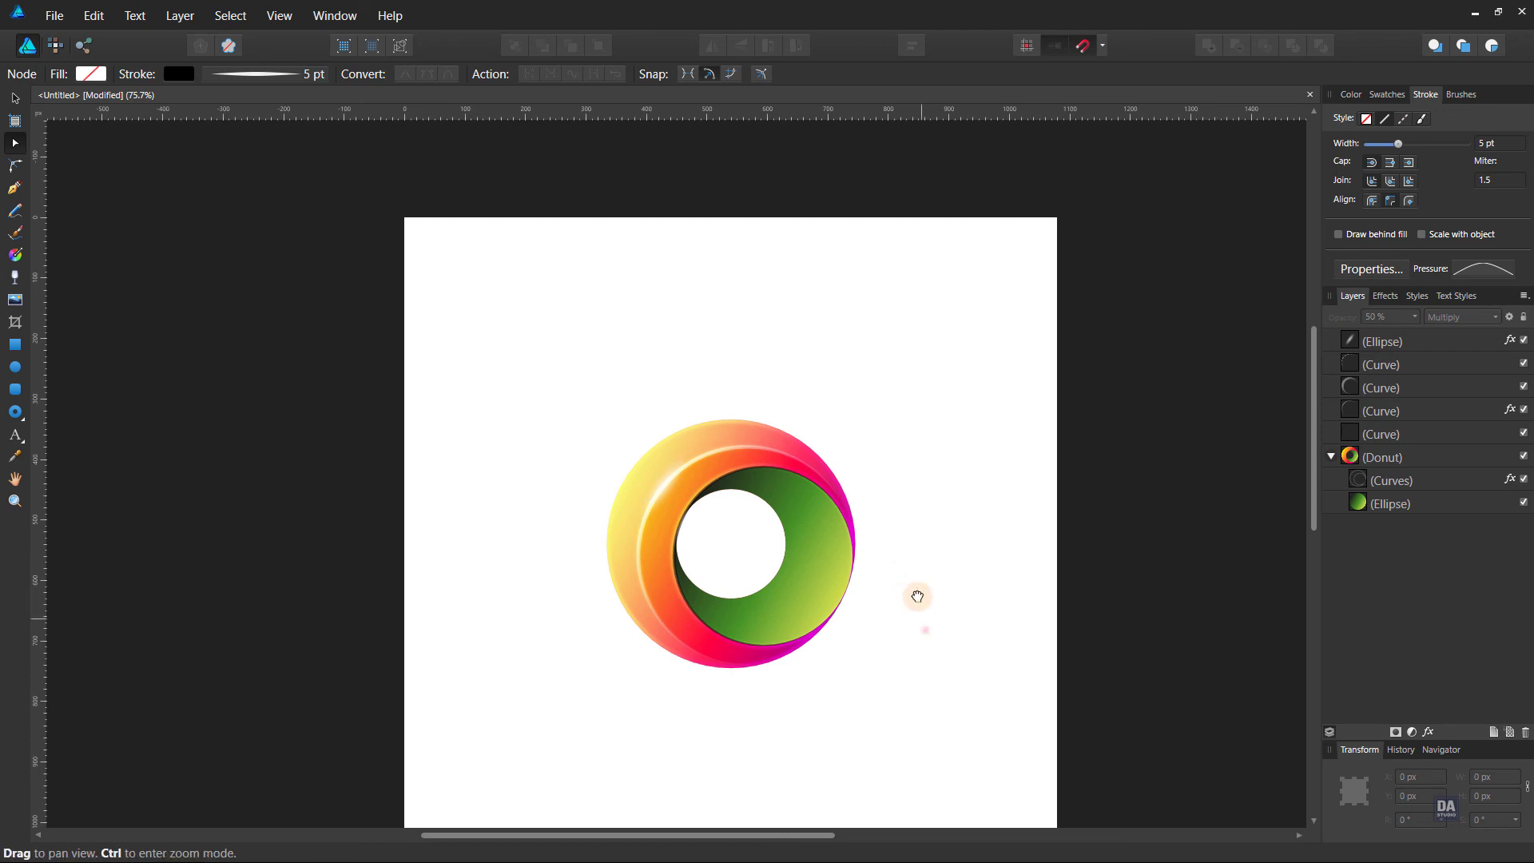
drag(925, 627, 897, 562)
scroll(879, 543, up, 1)
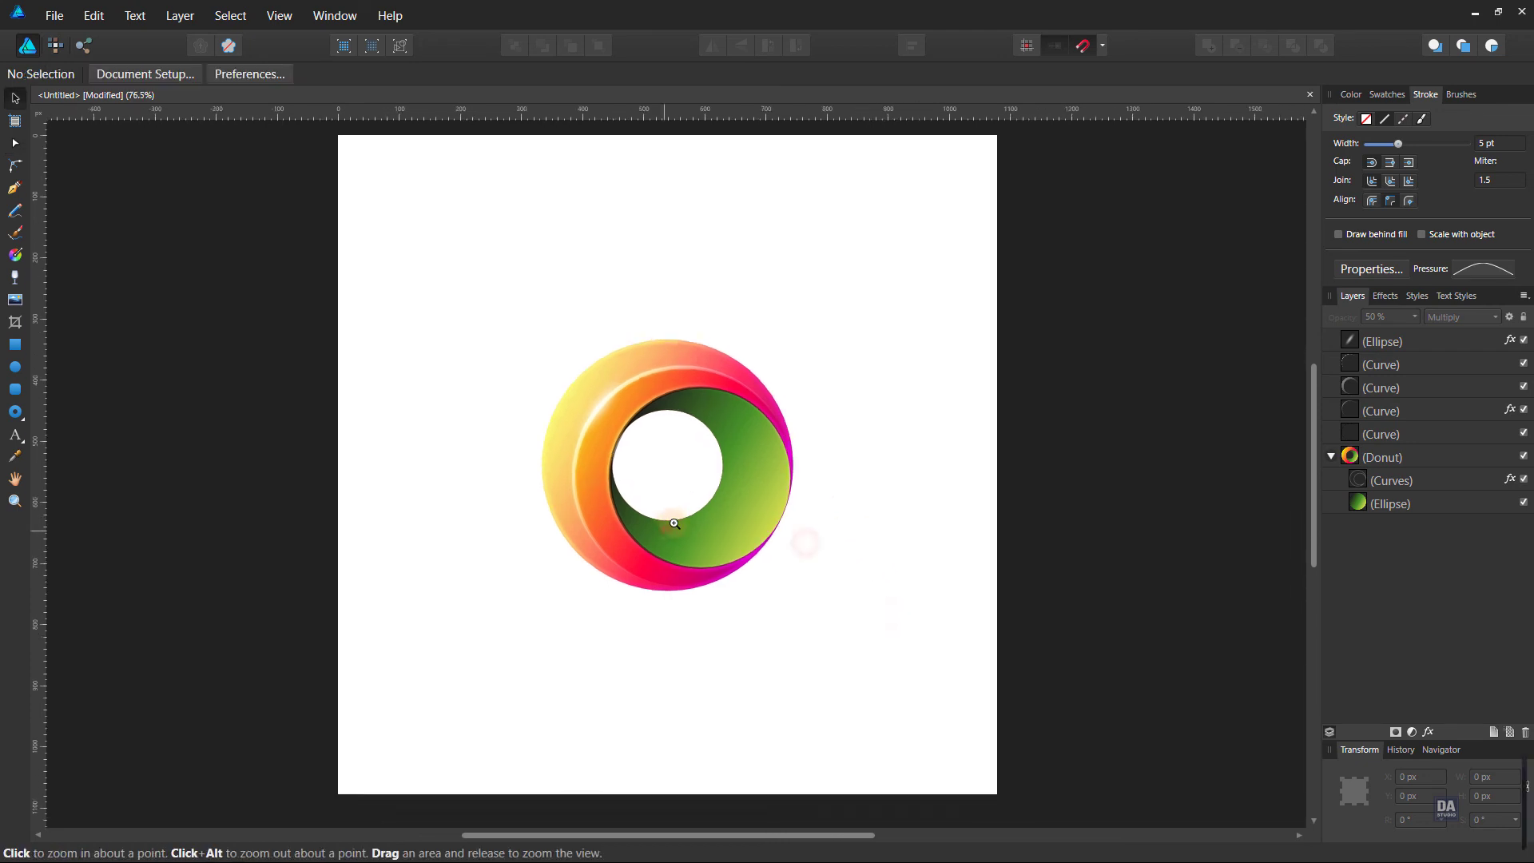
scroll(787, 524, up, 2)
scroll(879, 551, up, 1)
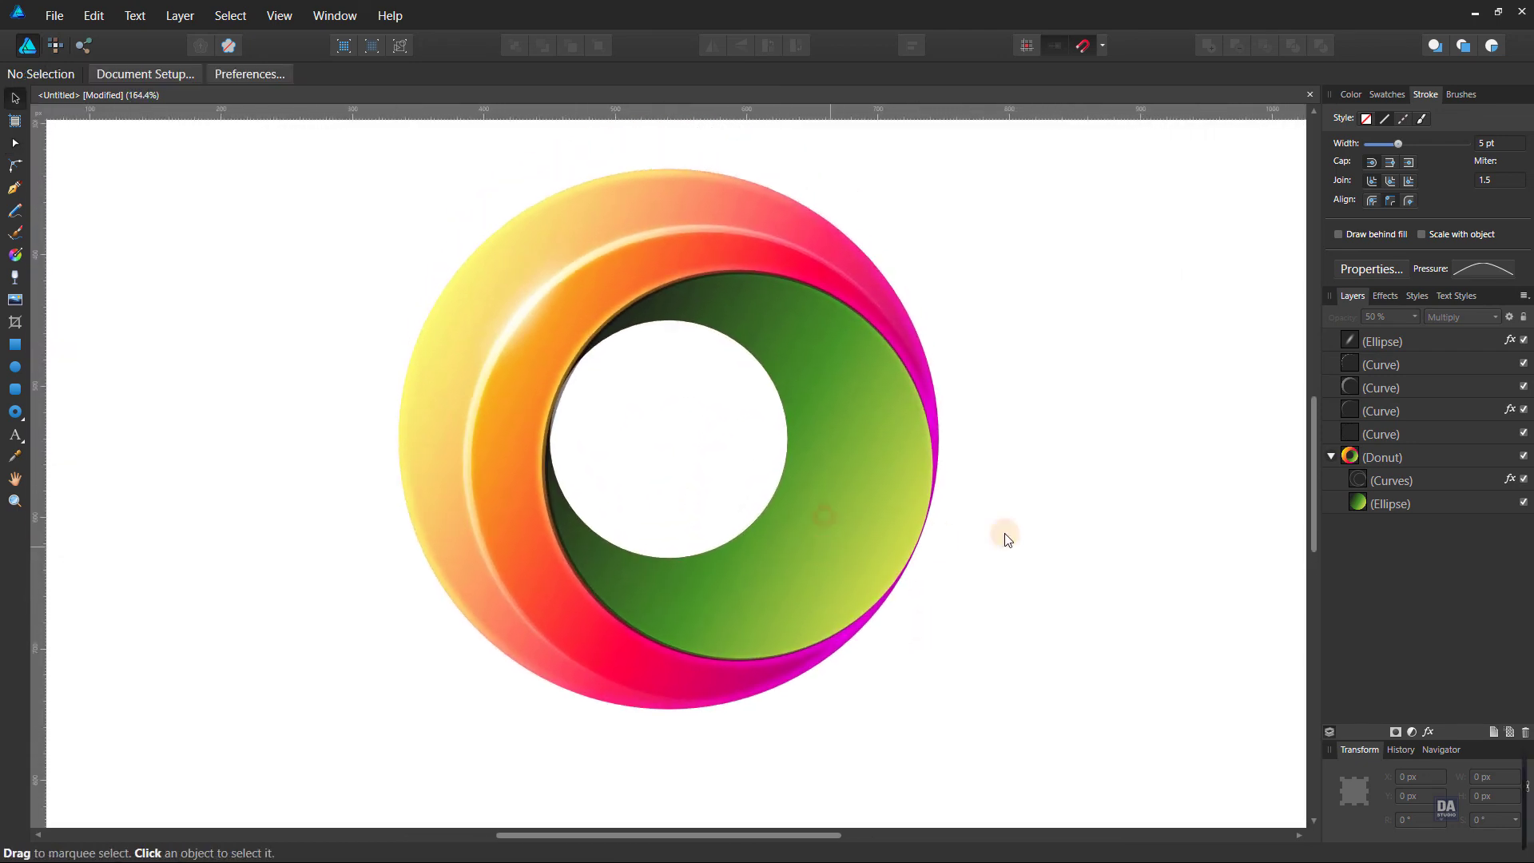
- Thicken the donut's Curves rim outline to an 8 pt stroke
click(1362, 483)
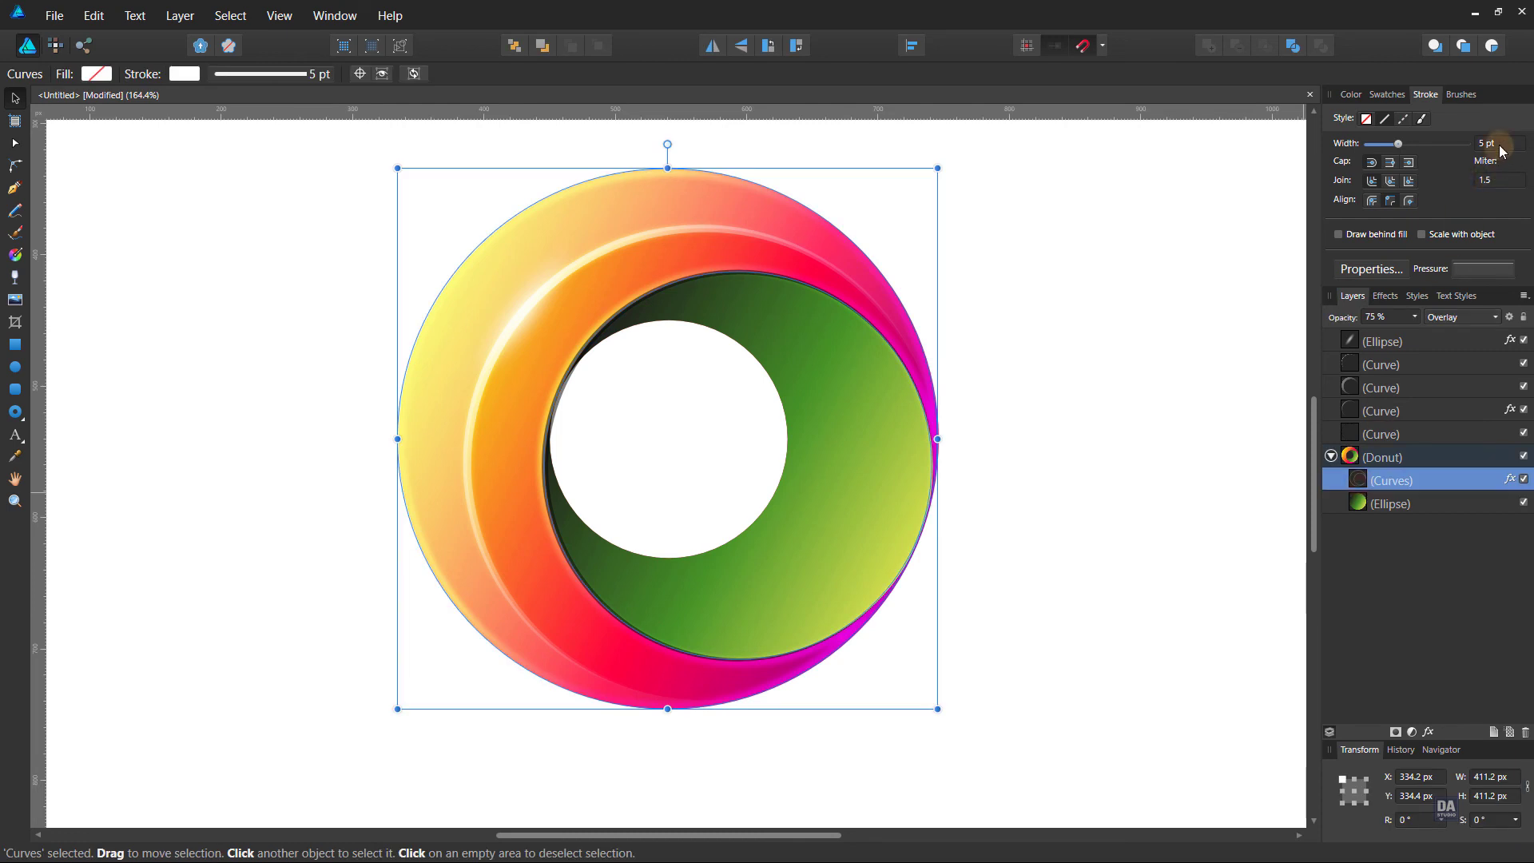
scroll(1502, 151, up, 2)
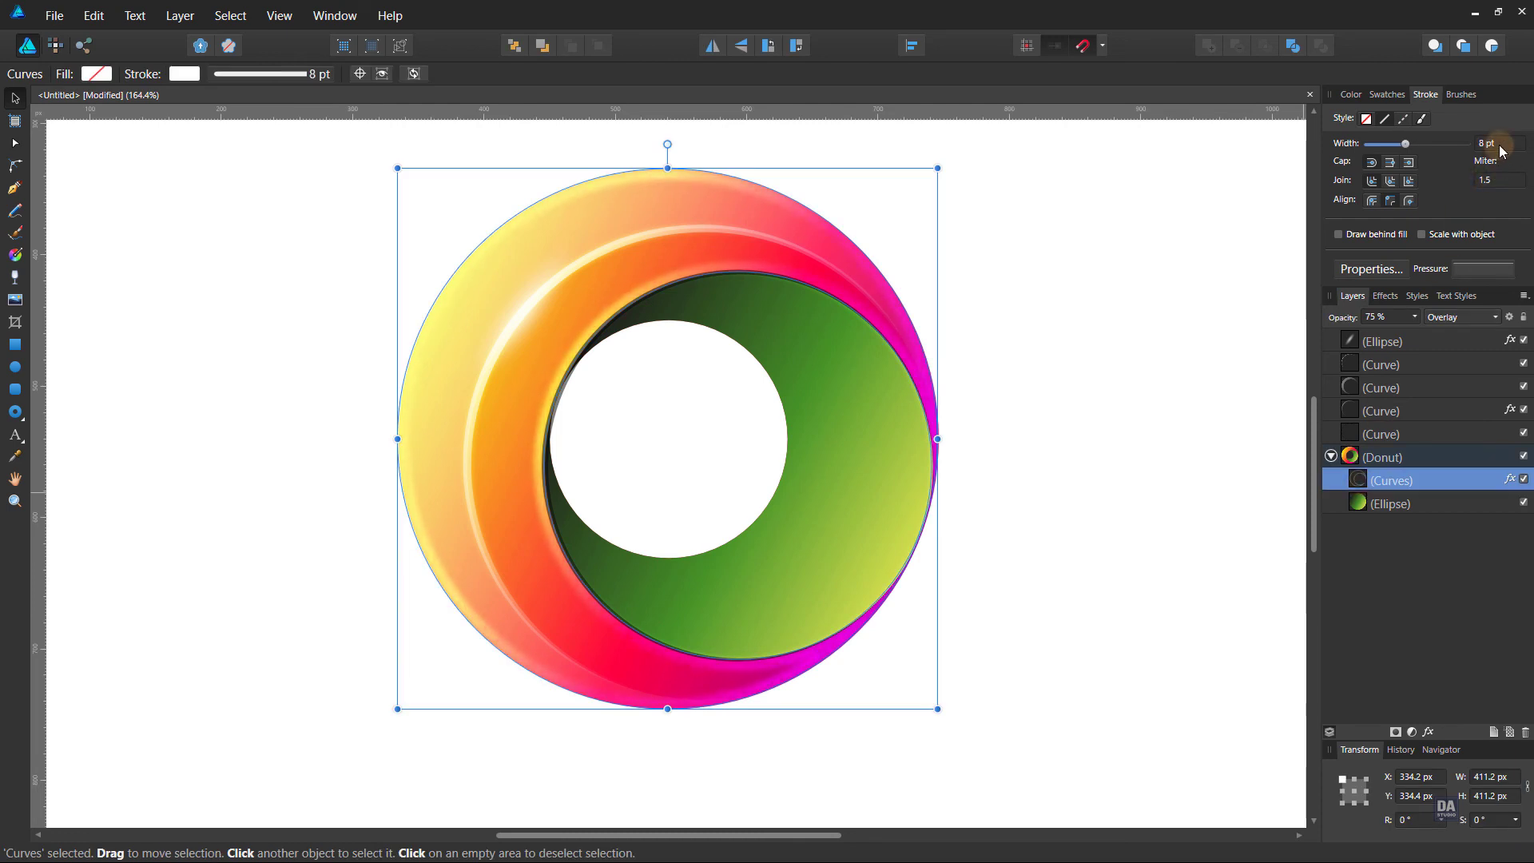
click(1038, 532)
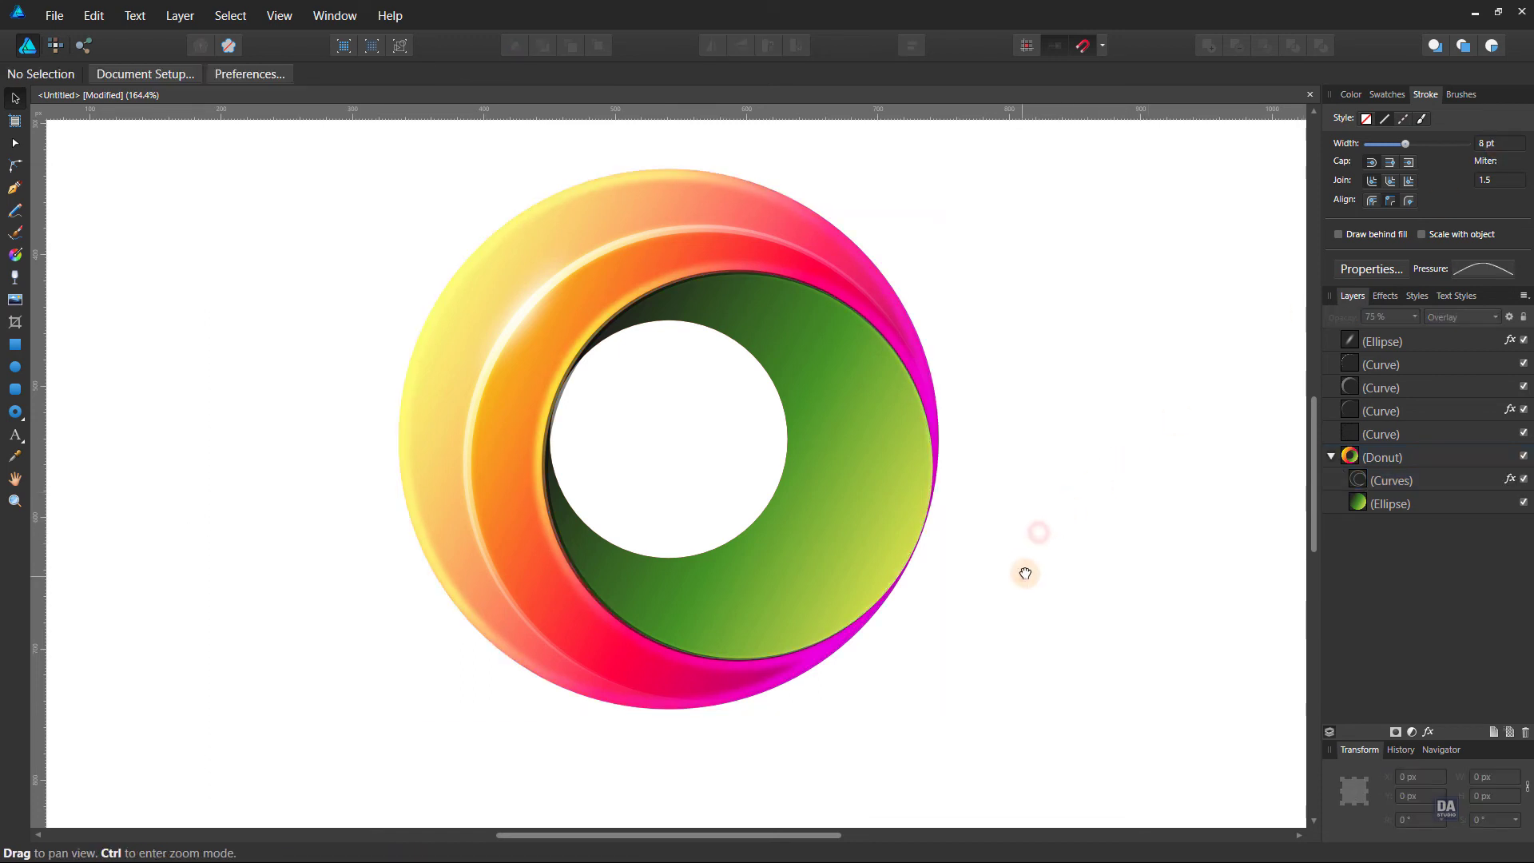
- Draw a 340.4 px outlined circle overlapping the donut's lower left
scroll(1025, 573, down, 2)
drag(1117, 524, 983, 524)
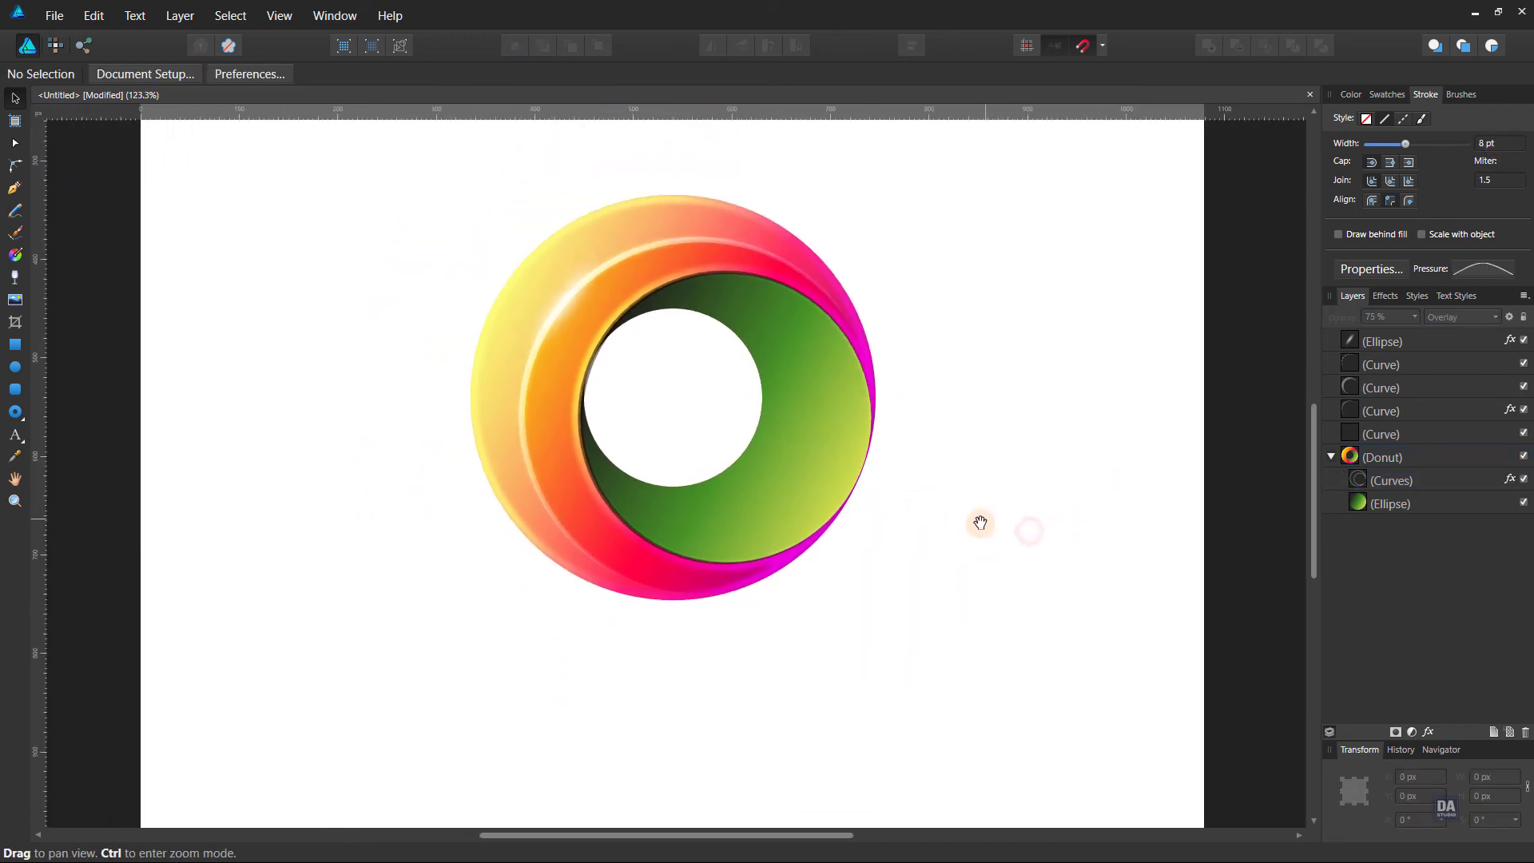
click(15, 366)
drag(245, 374, 624, 710)
- Give the circle no outline and an elliptical black-to-transparent gradient running from centre to edge
click(1387, 94)
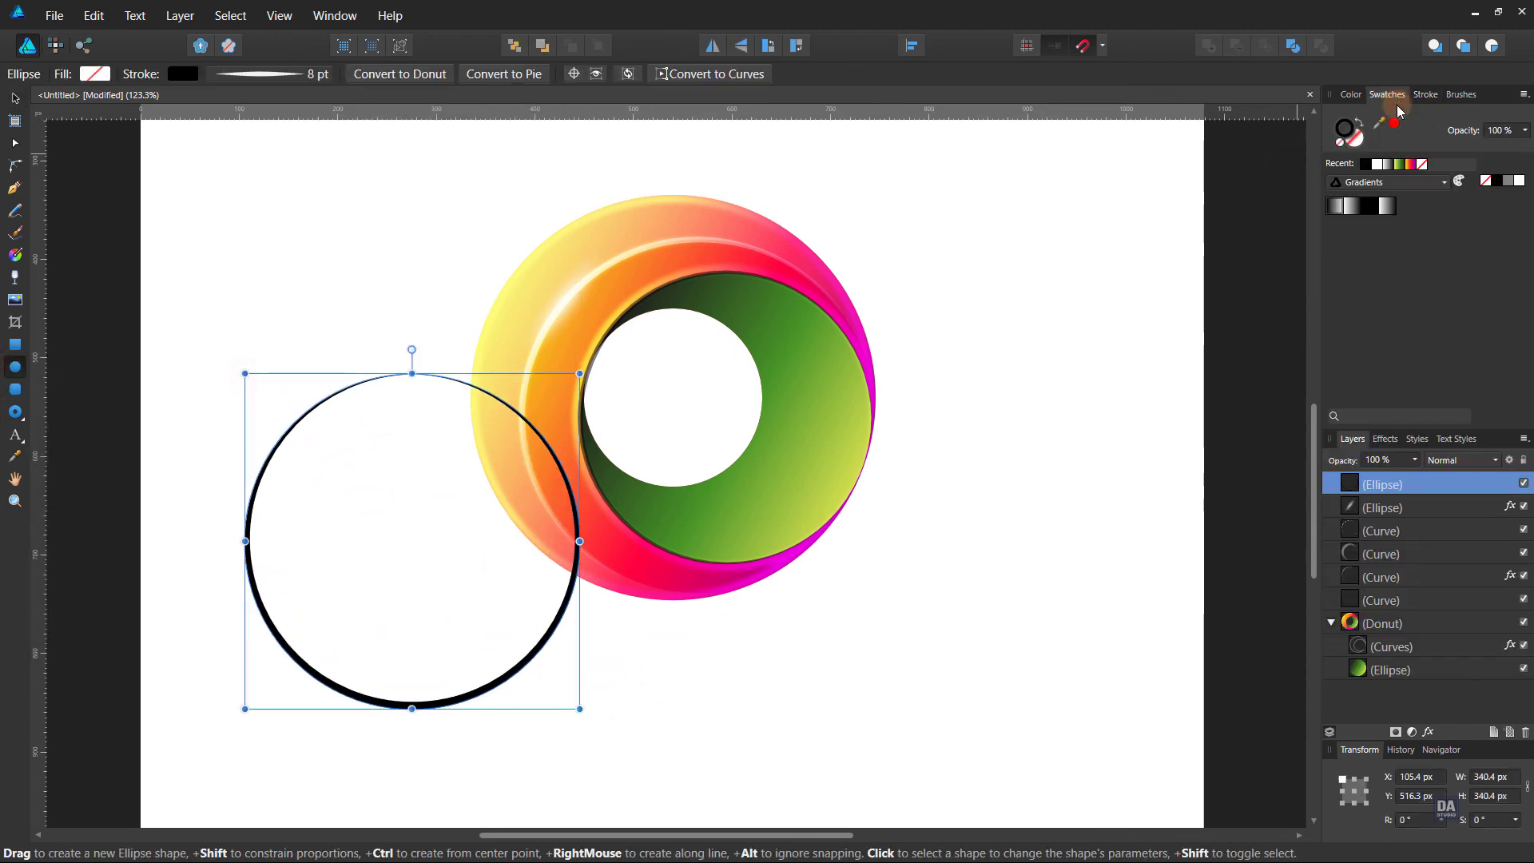
click(1360, 122)
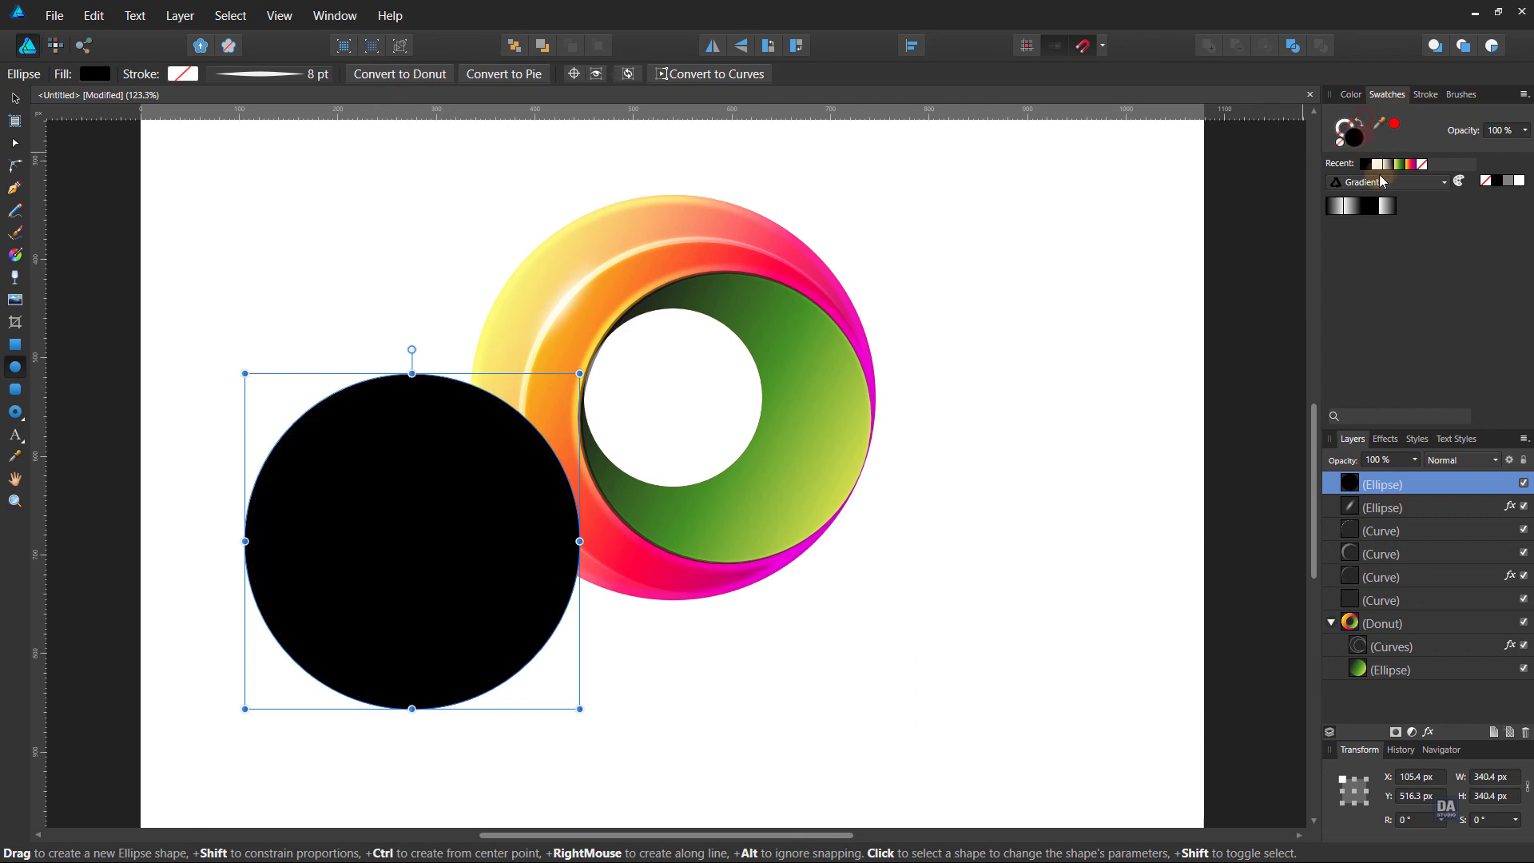
click(1377, 209)
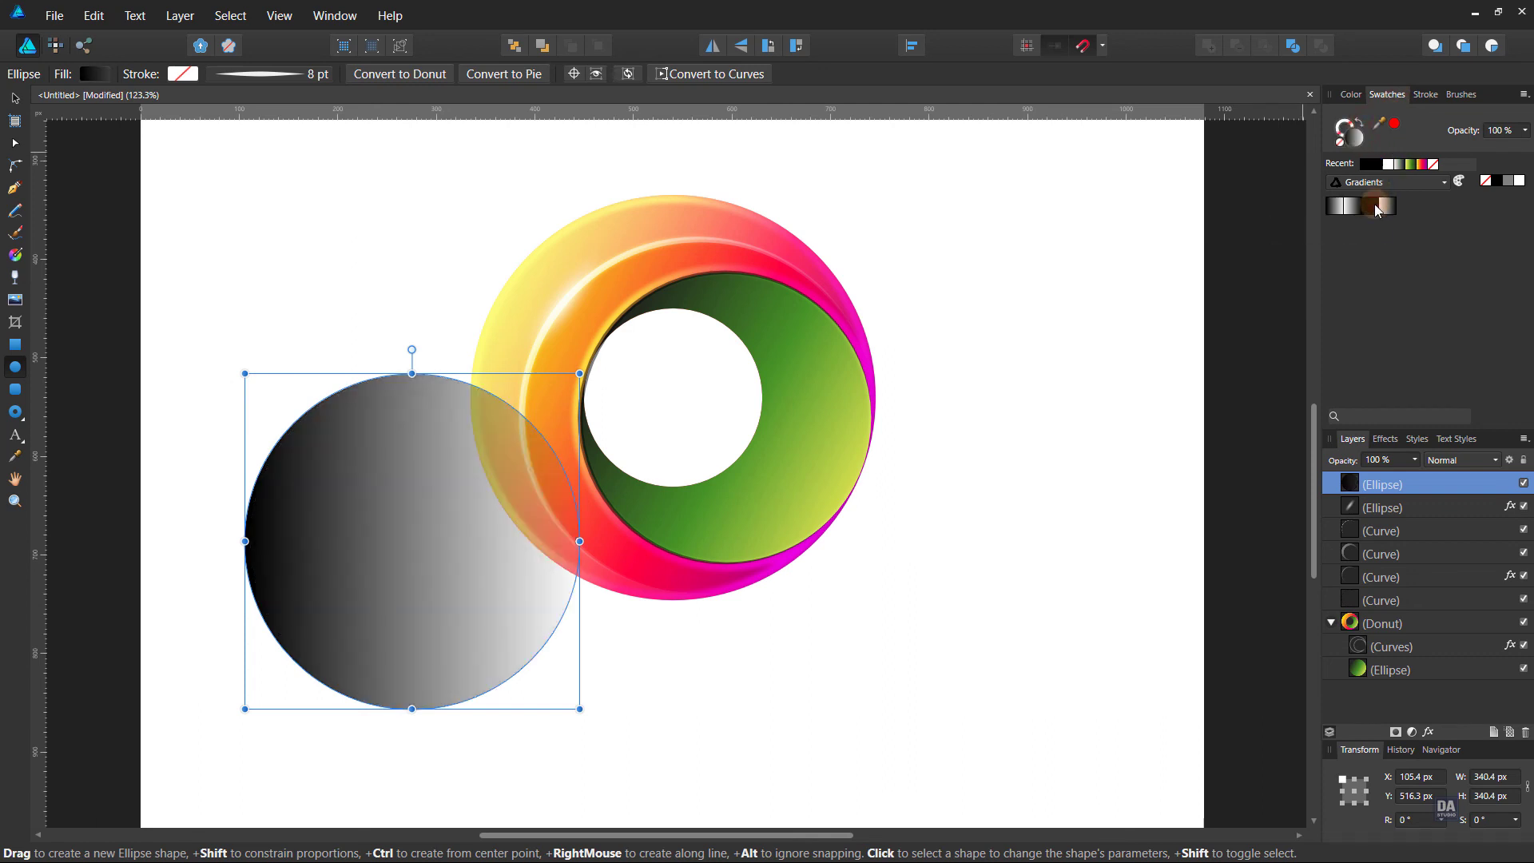
key(g)
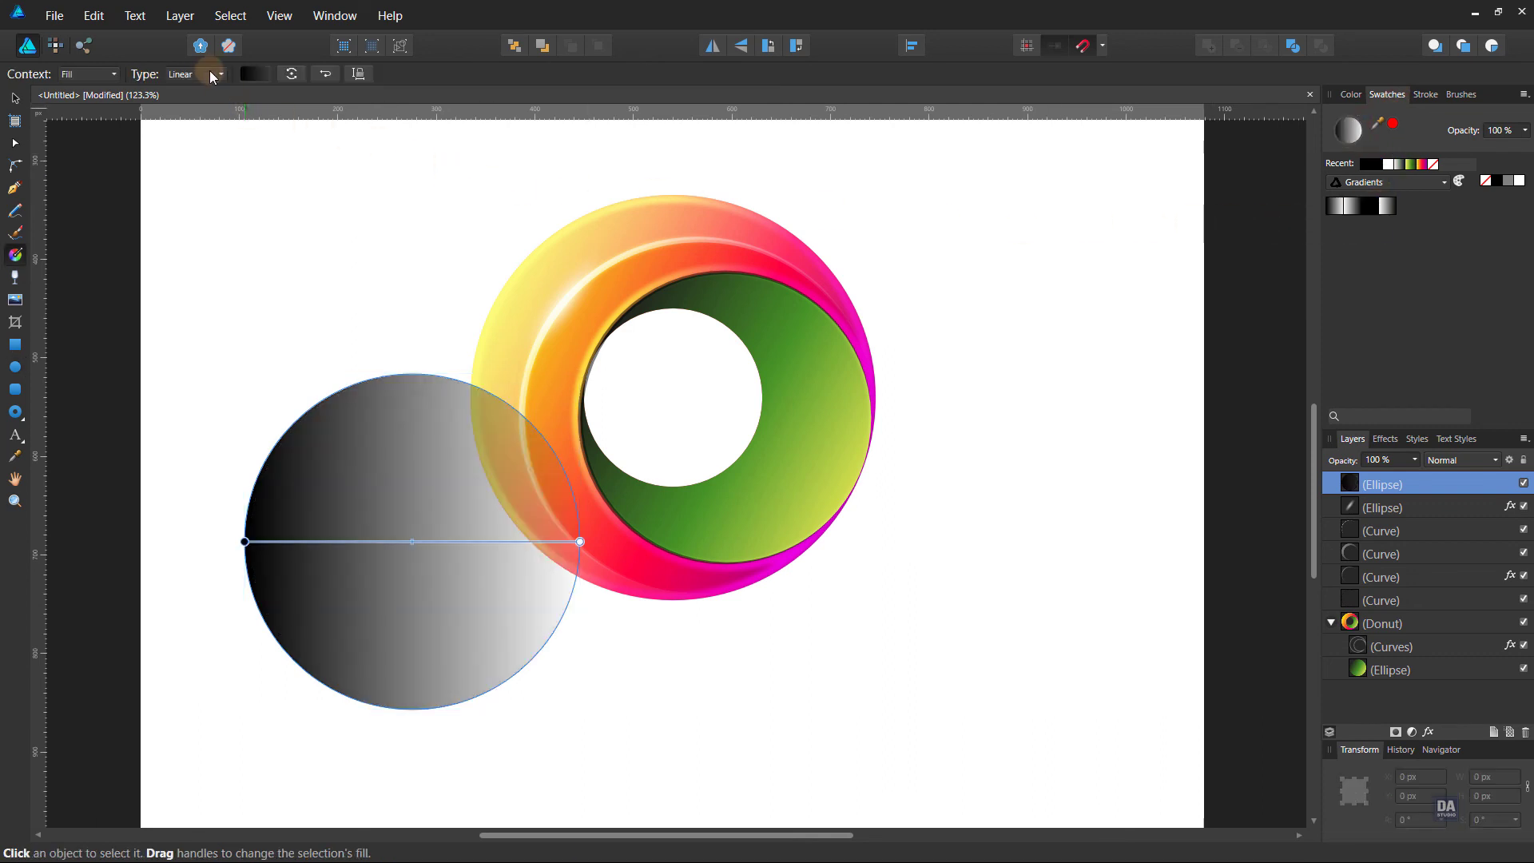
click(200, 74)
click(200, 148)
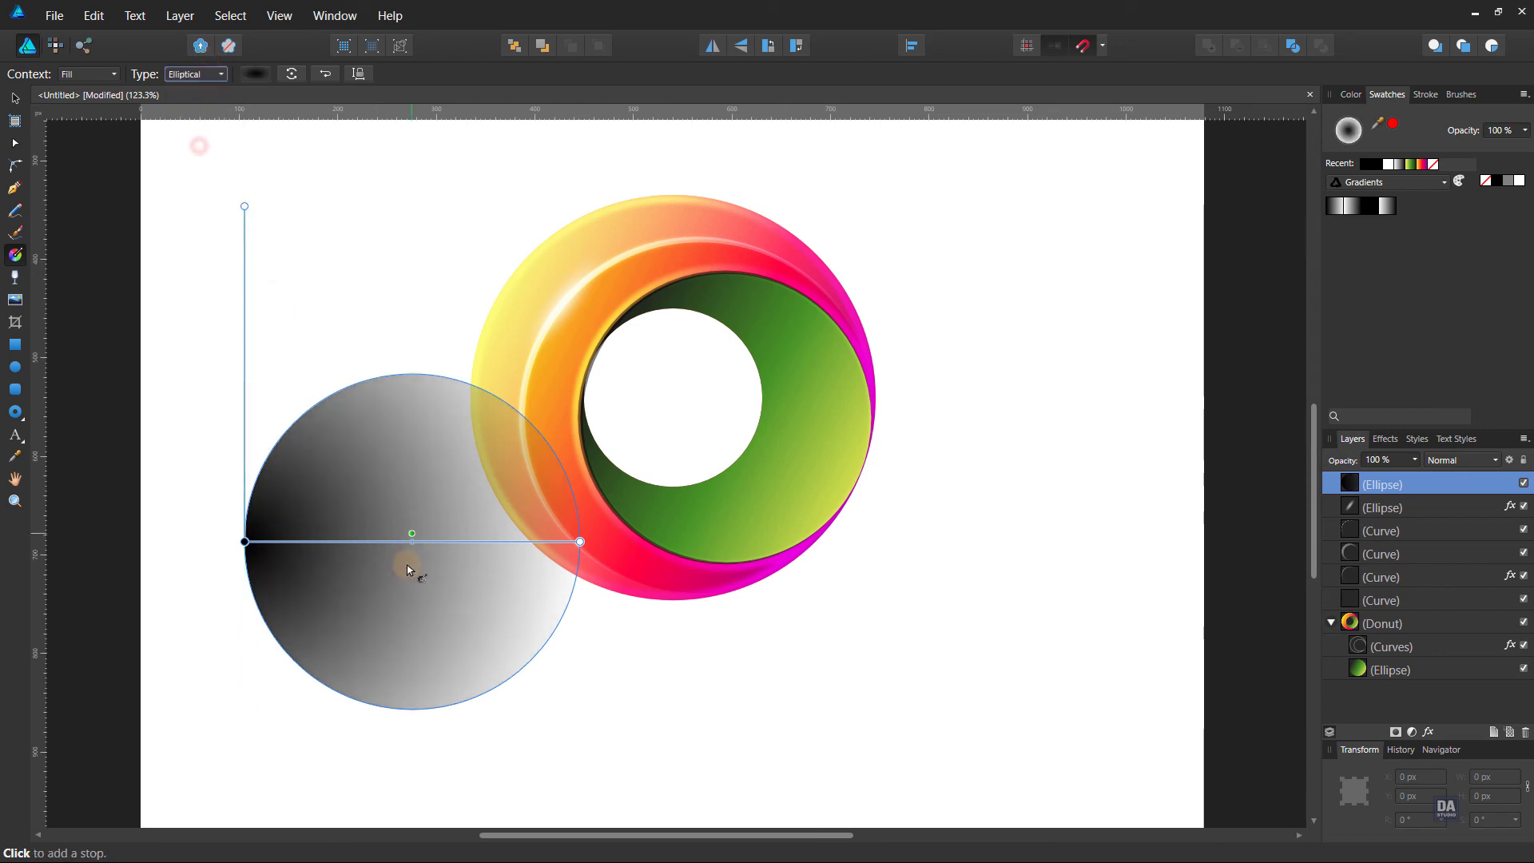
drag(245, 542, 244, 492)
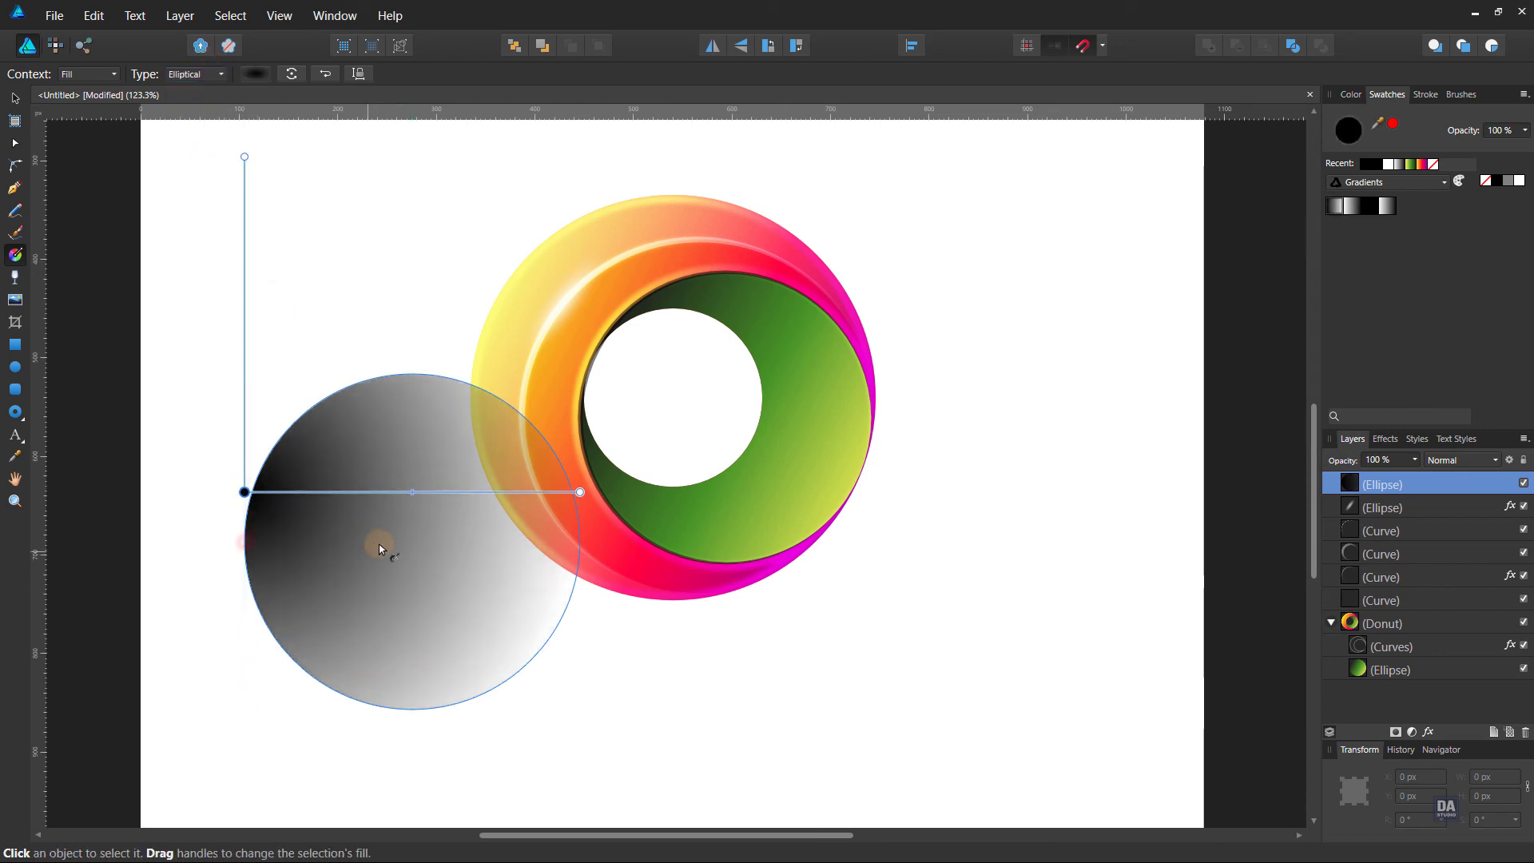
drag(412, 542, 580, 542)
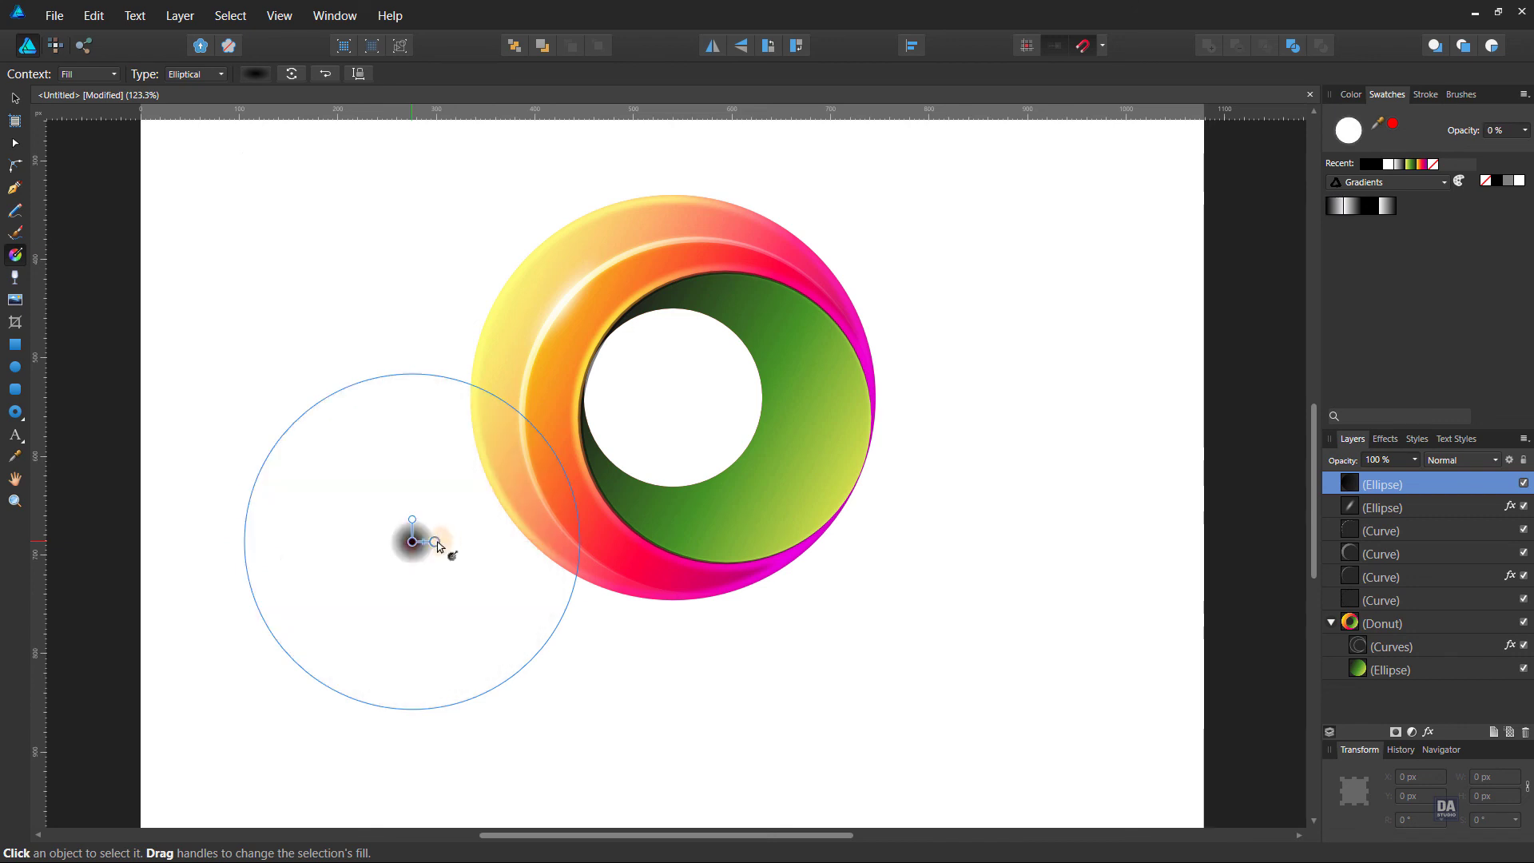
- Flatten the circle to about 398.8 × 38.8 px and place it under the donut
key(v)
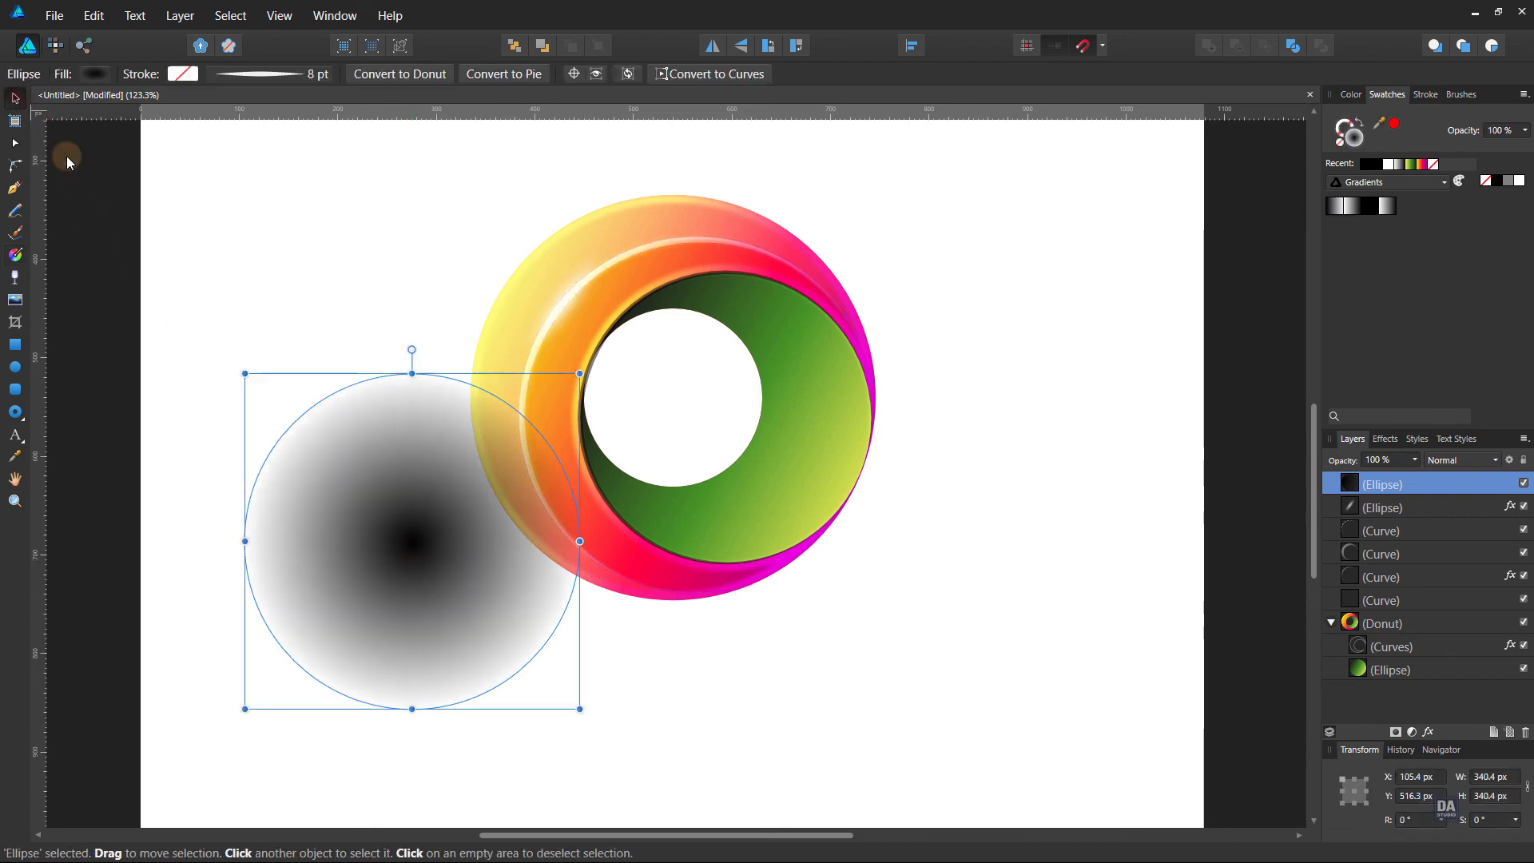
drag(419, 381, 452, 670)
drag(461, 687, 735, 607)
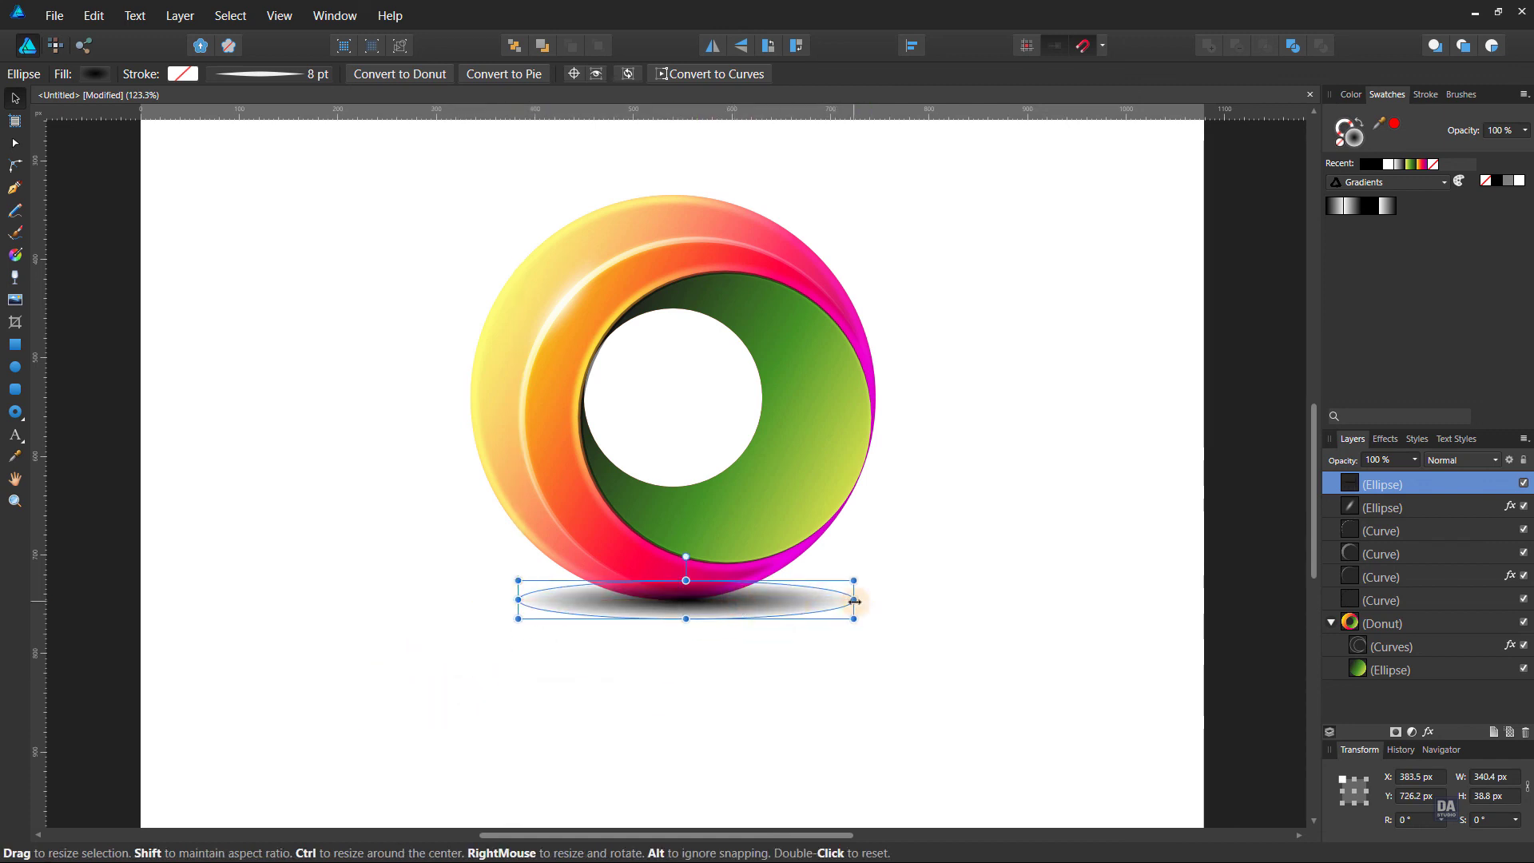
drag(854, 600, 882, 599)
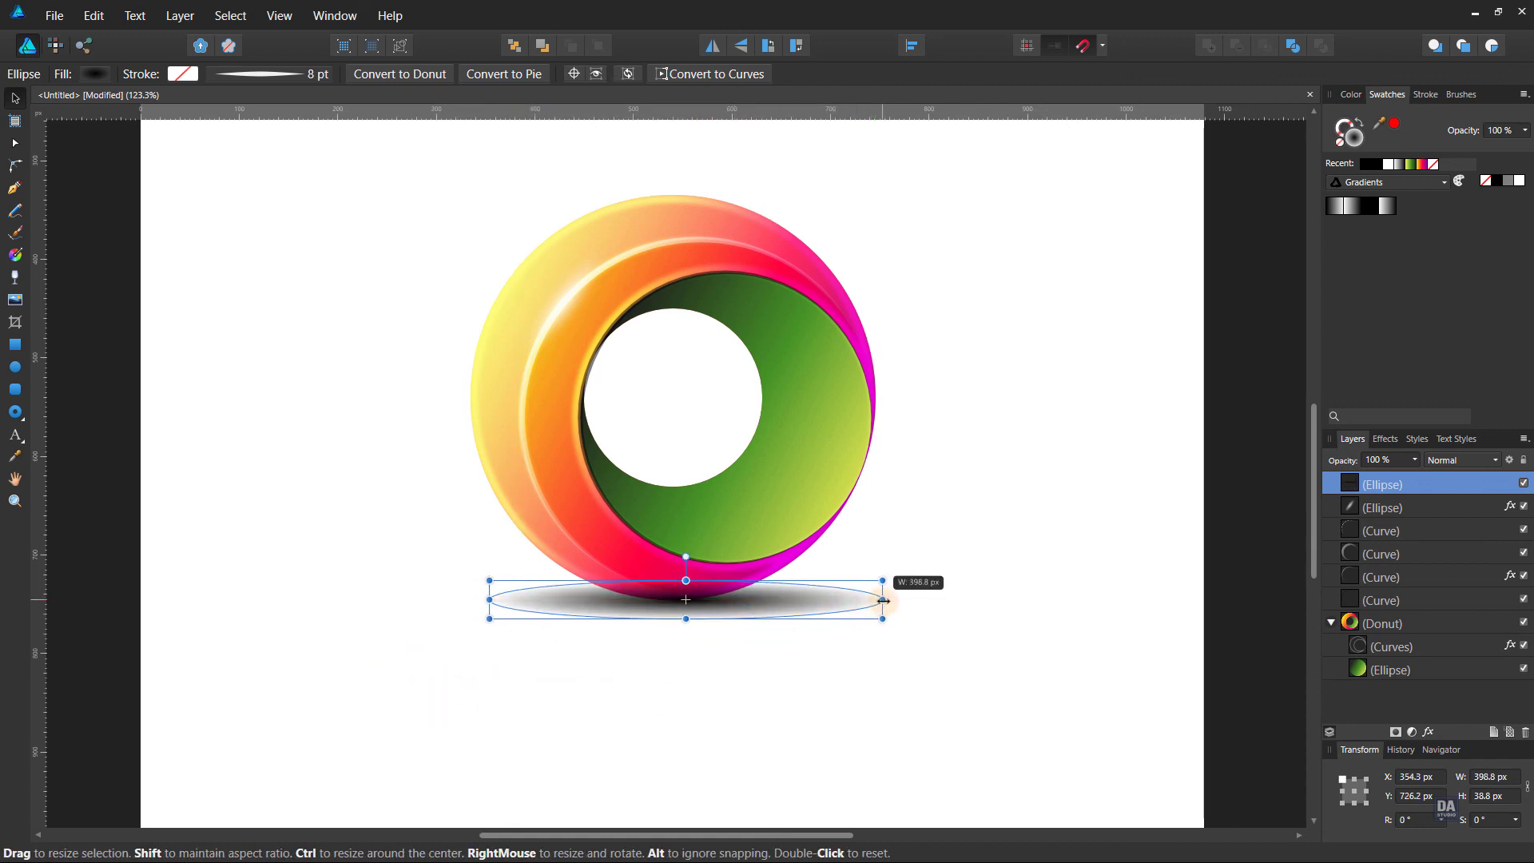
- Blur the shadow ellipse by about 5 px with Gaussian Blur and set opacity to 75%
click(1429, 732)
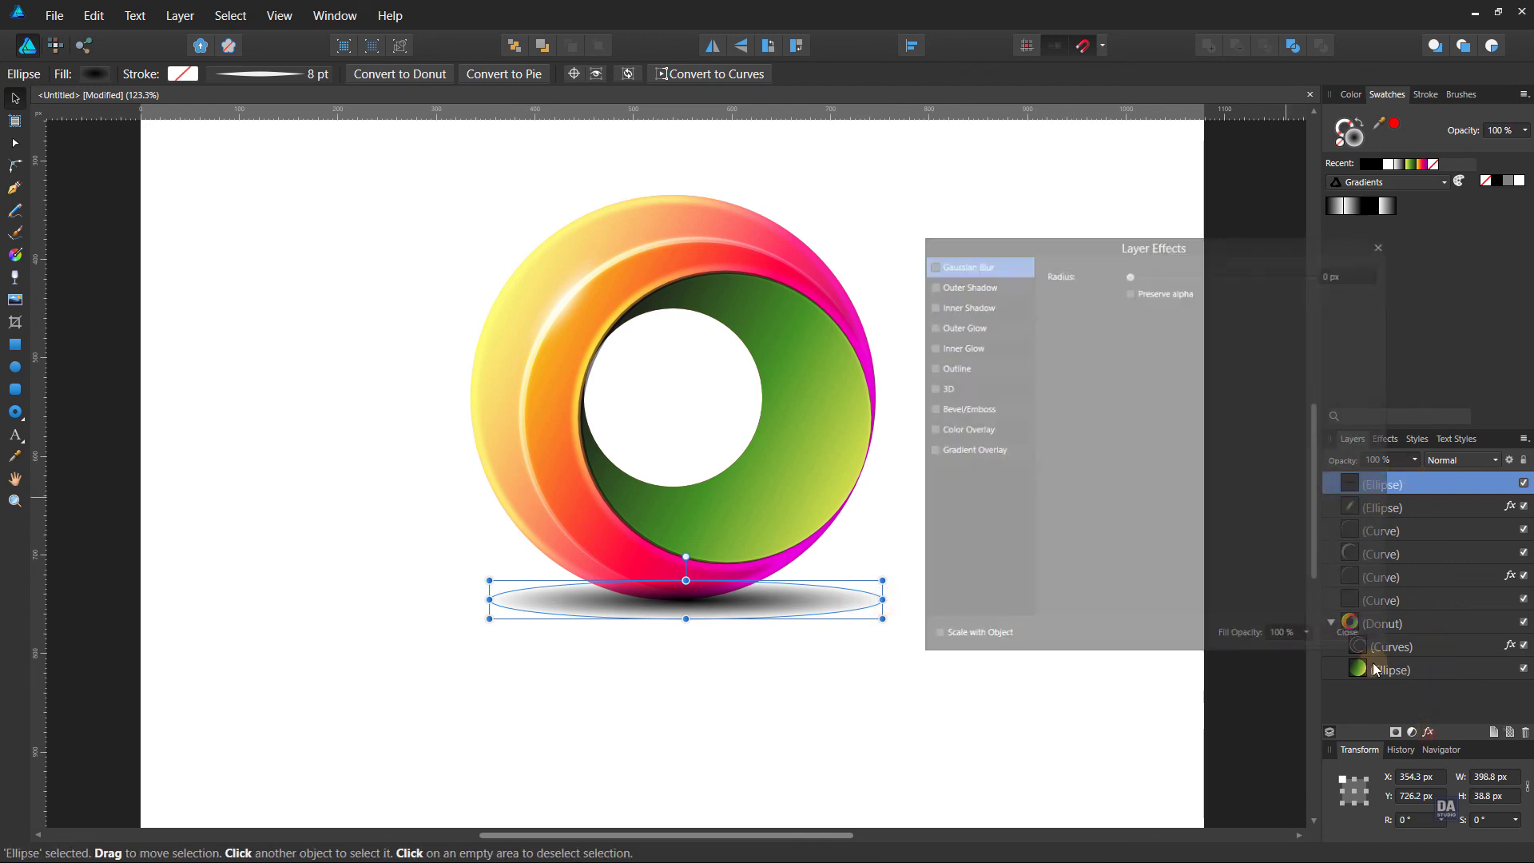
mouse_move(1152, 274)
mouse_down()
mouse_move(1139, 272)
mouse_move(1189, 275)
mouse_up()
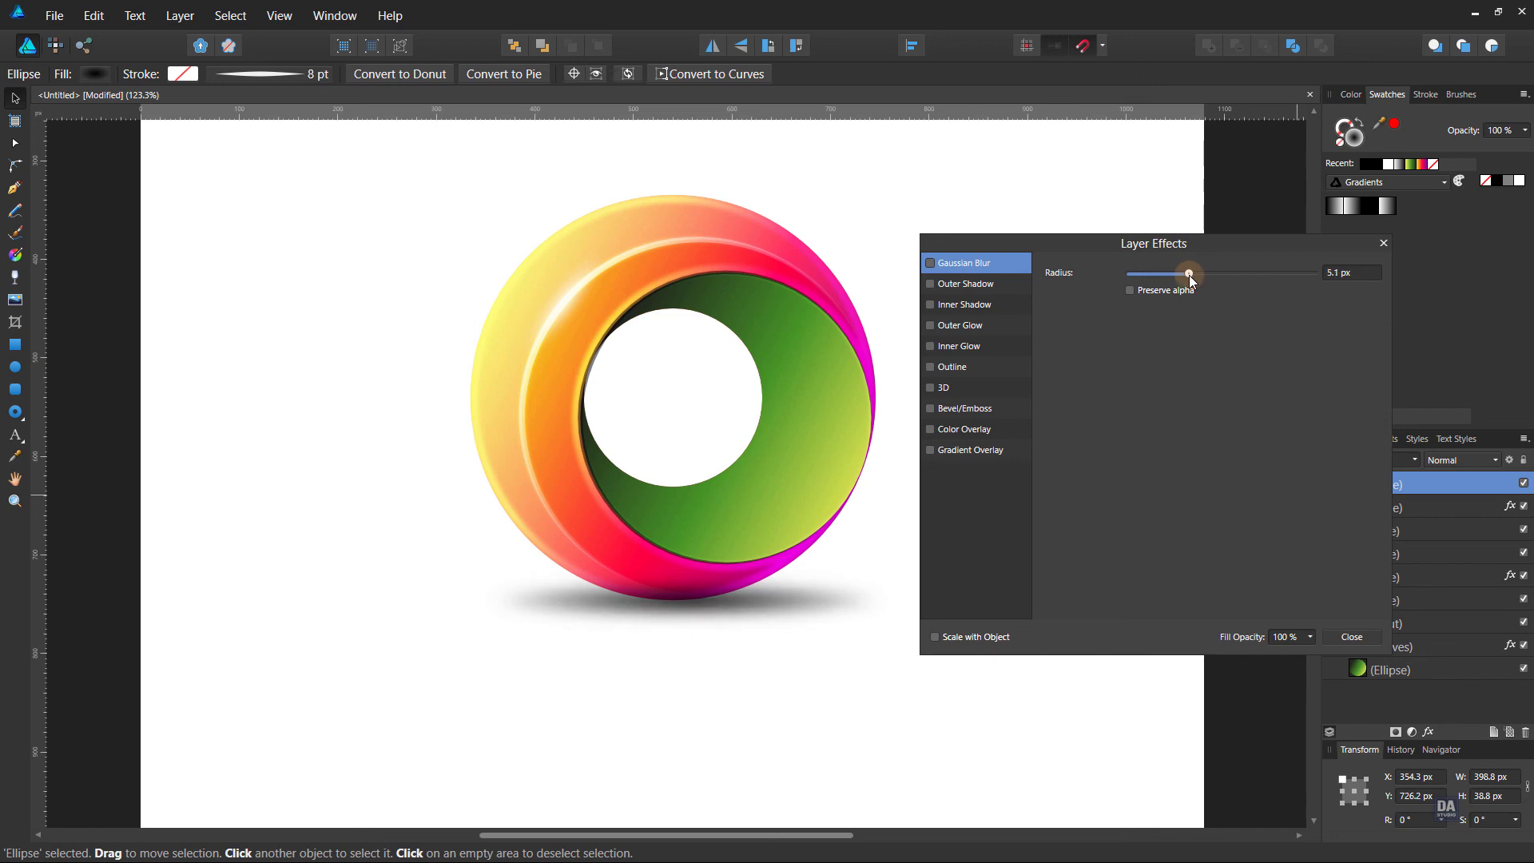
click(1351, 636)
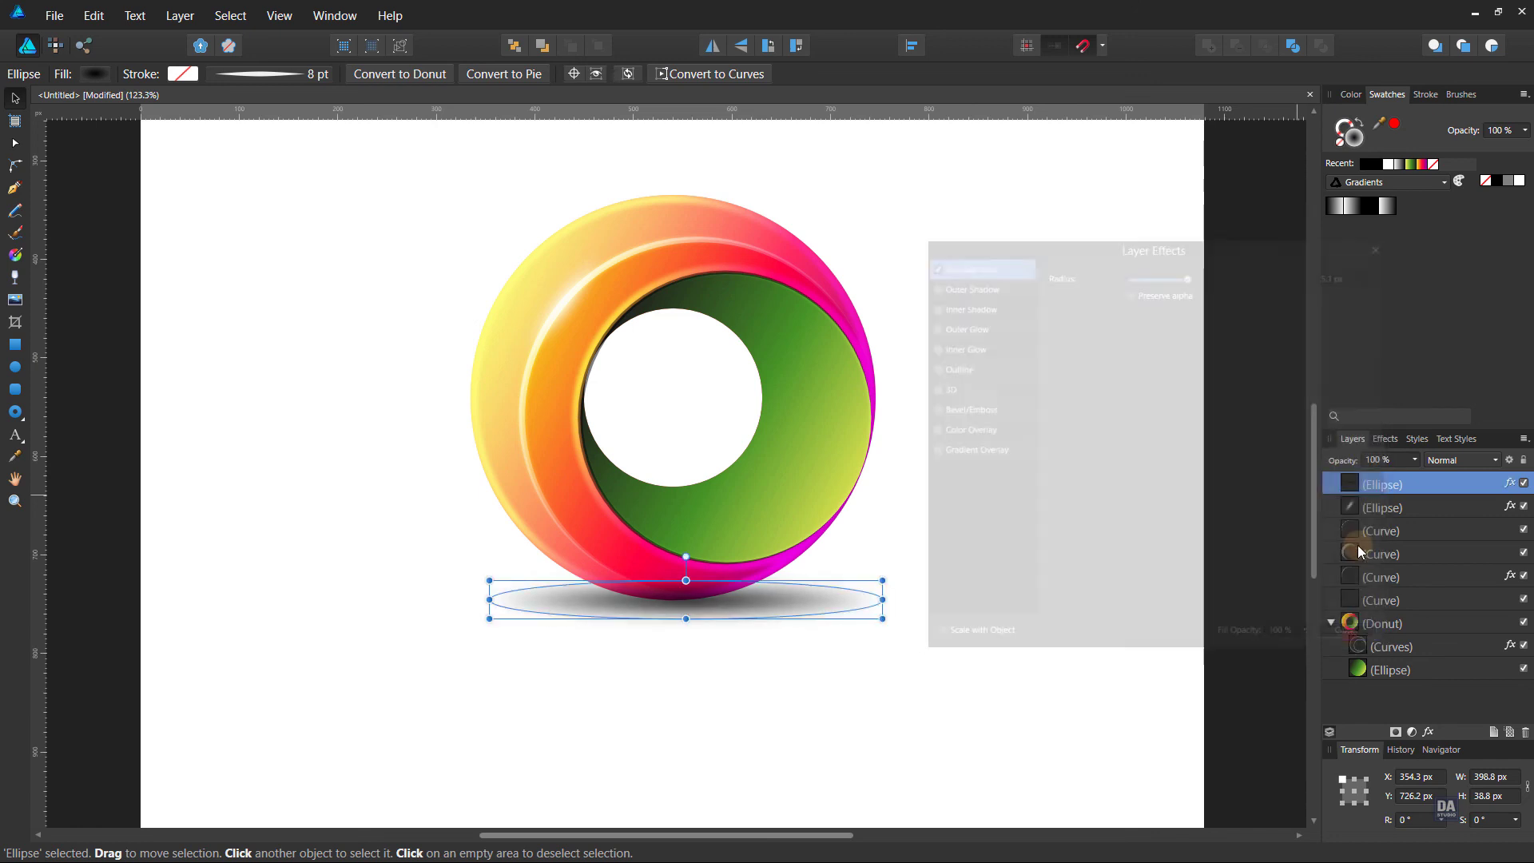
drag(1416, 477, 1390, 473)
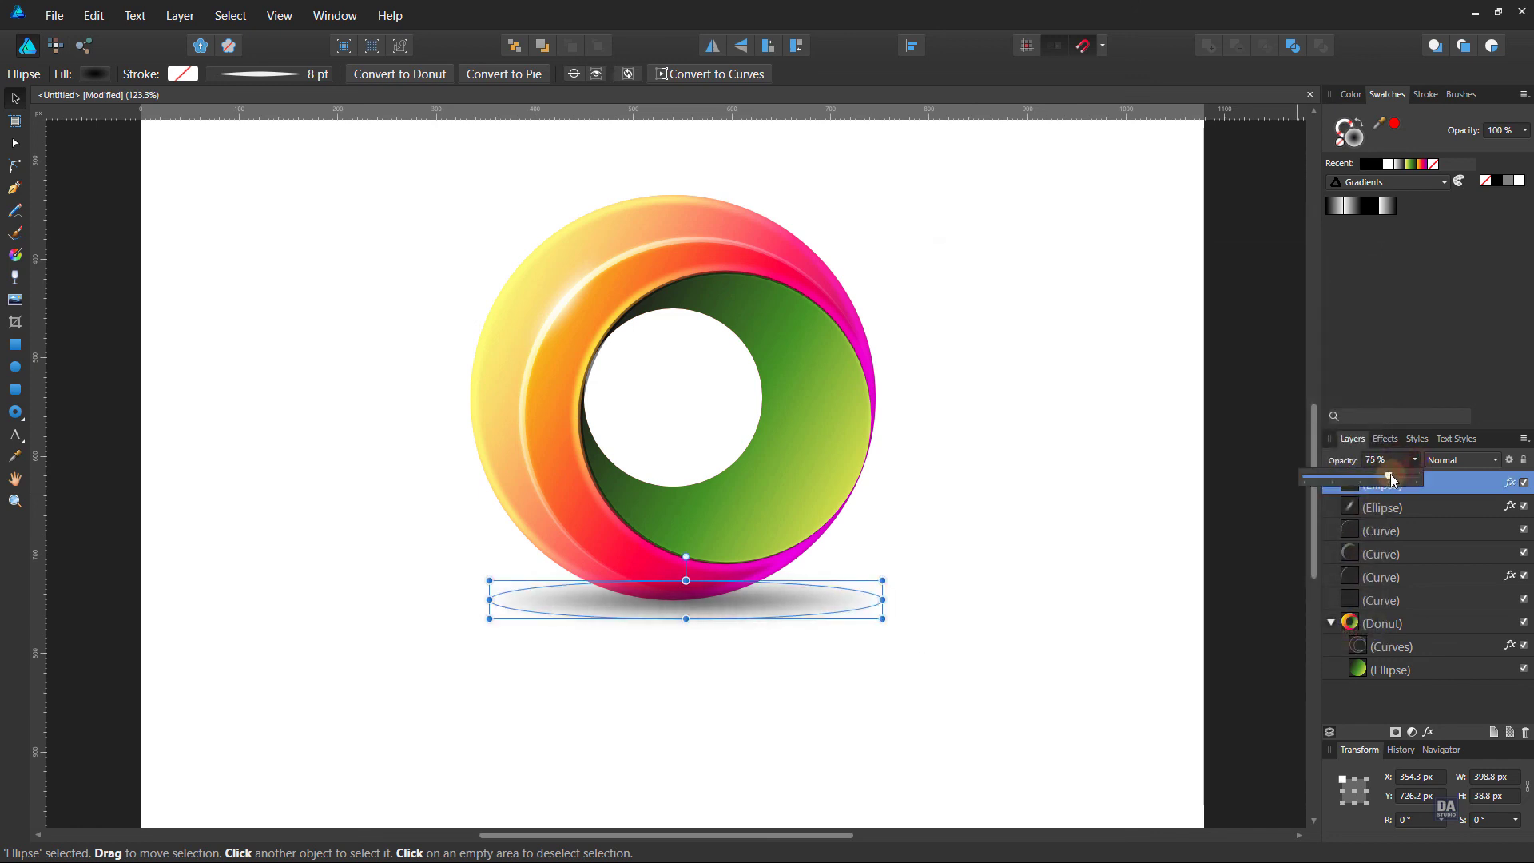
click(1056, 564)
key(ctrl+0)
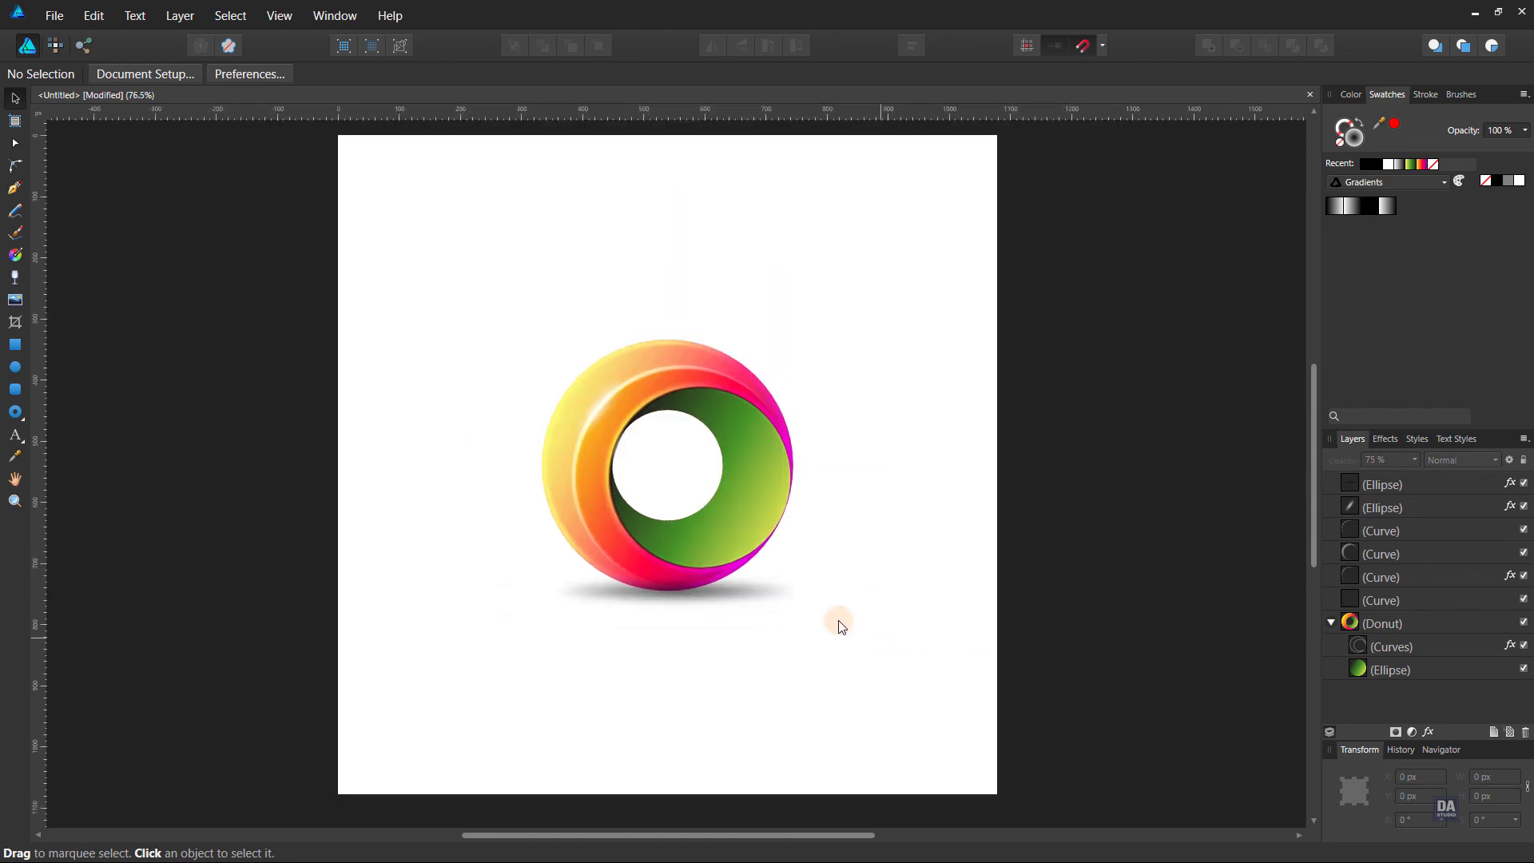
- Reduce the shadow ellipse's layer opacity from 75% to 50%
click(772, 599)
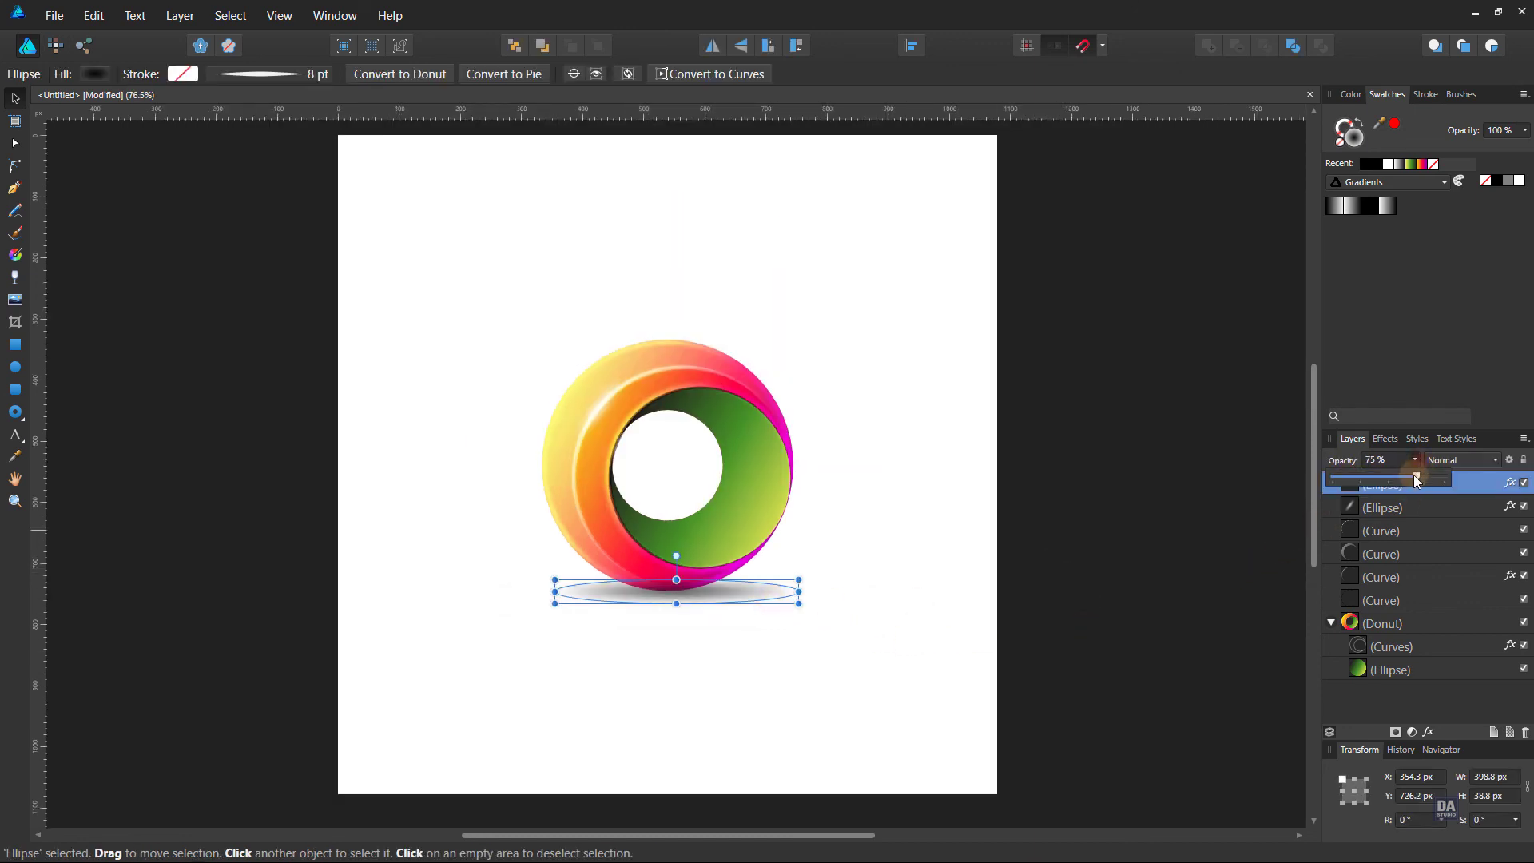
drag(1416, 476, 1390, 479)
click(942, 590)
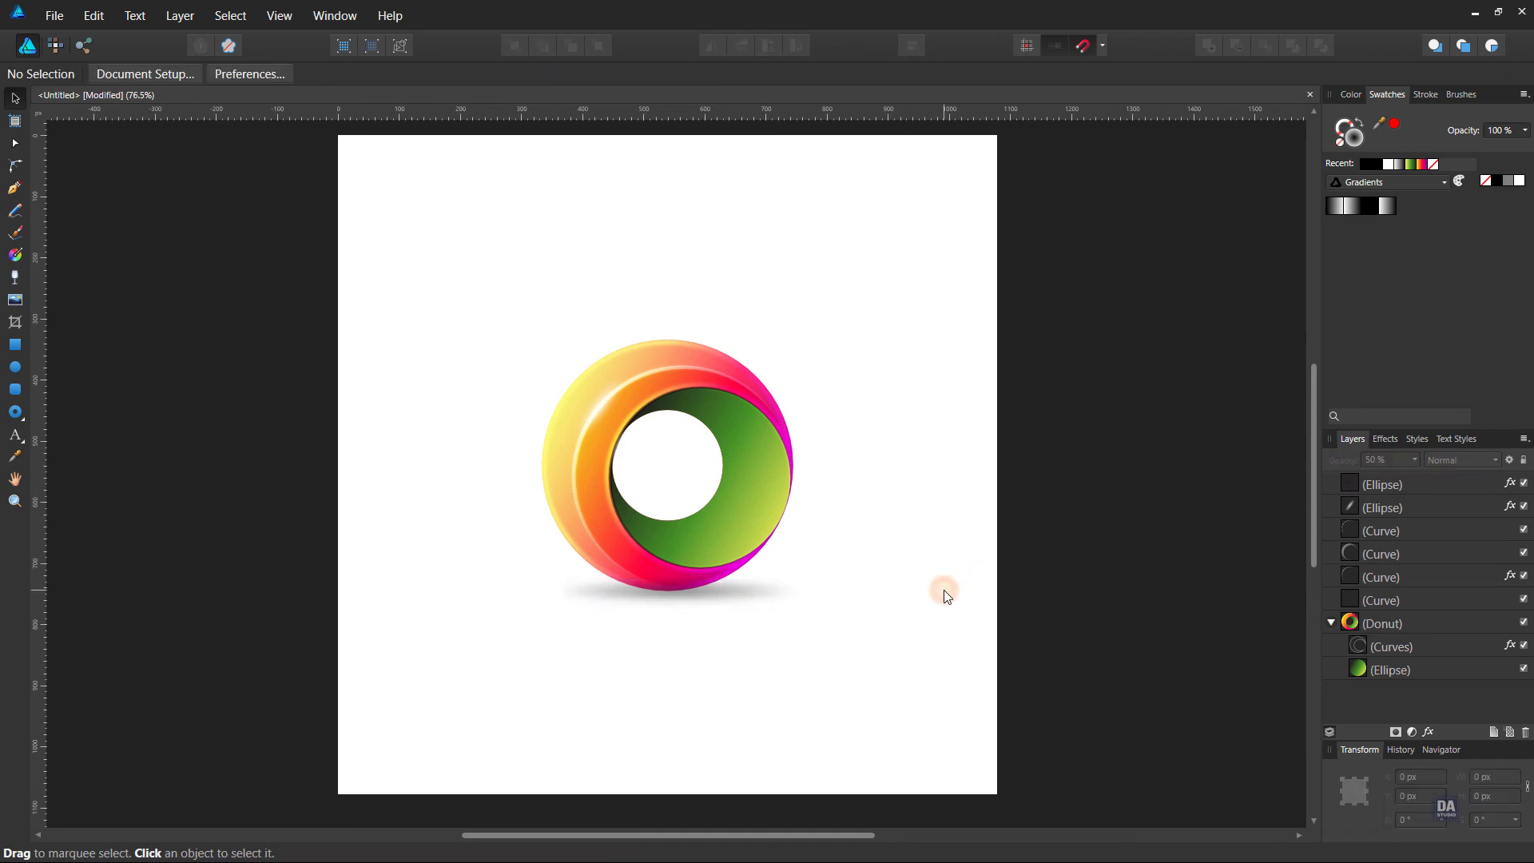